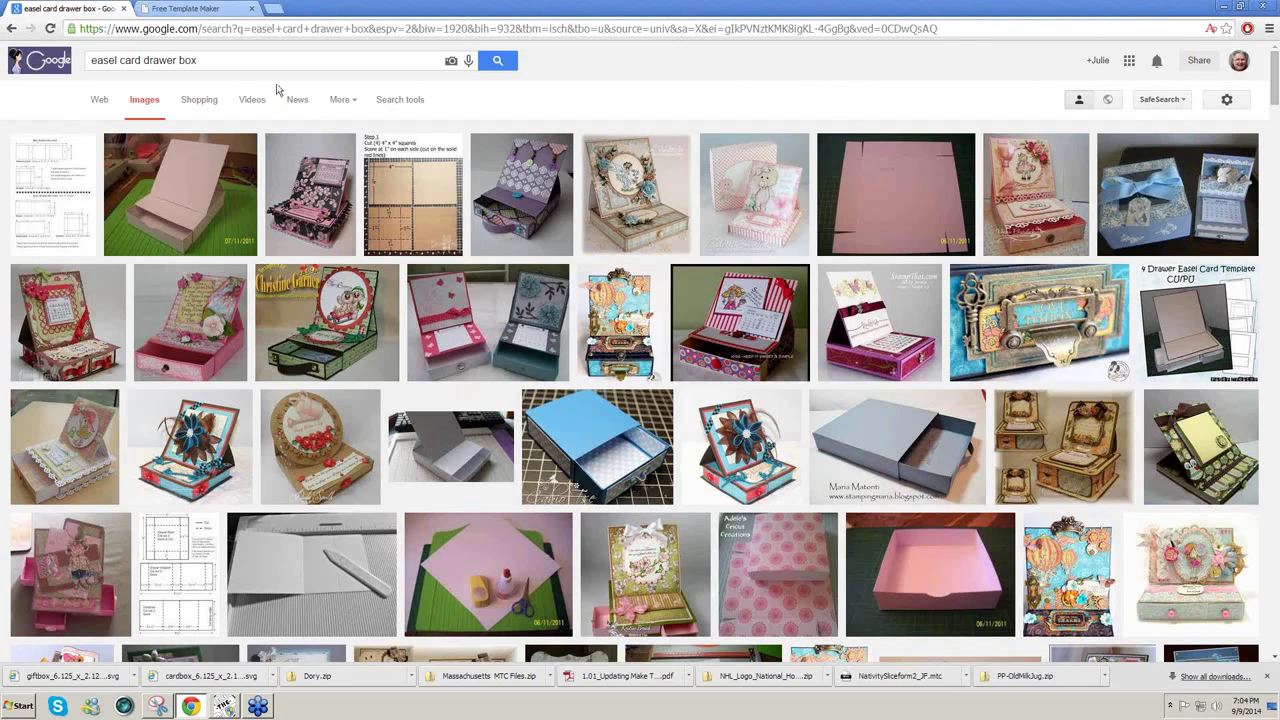
Switch to Make The Cut!, add a polygon square from the basic shapes, and place it in the mat's upper-left corner
left_click(177, 61)
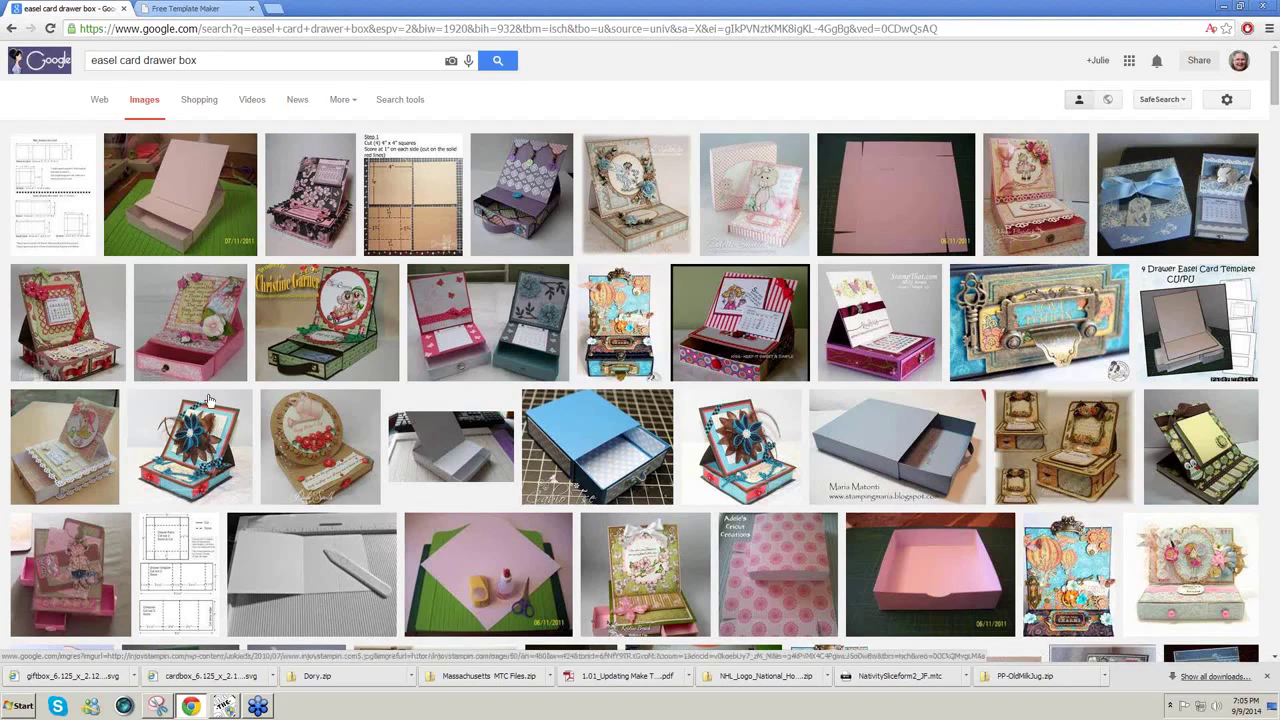
left_click(224, 706)
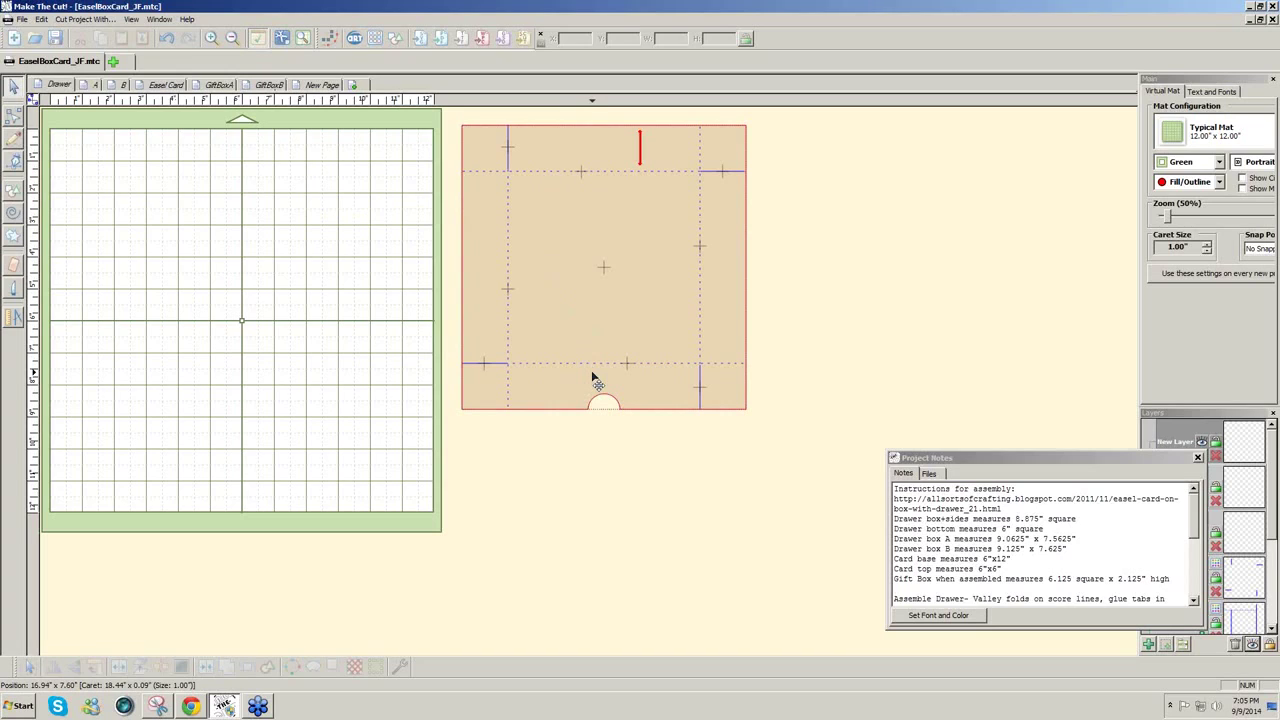
left_click(398, 42)
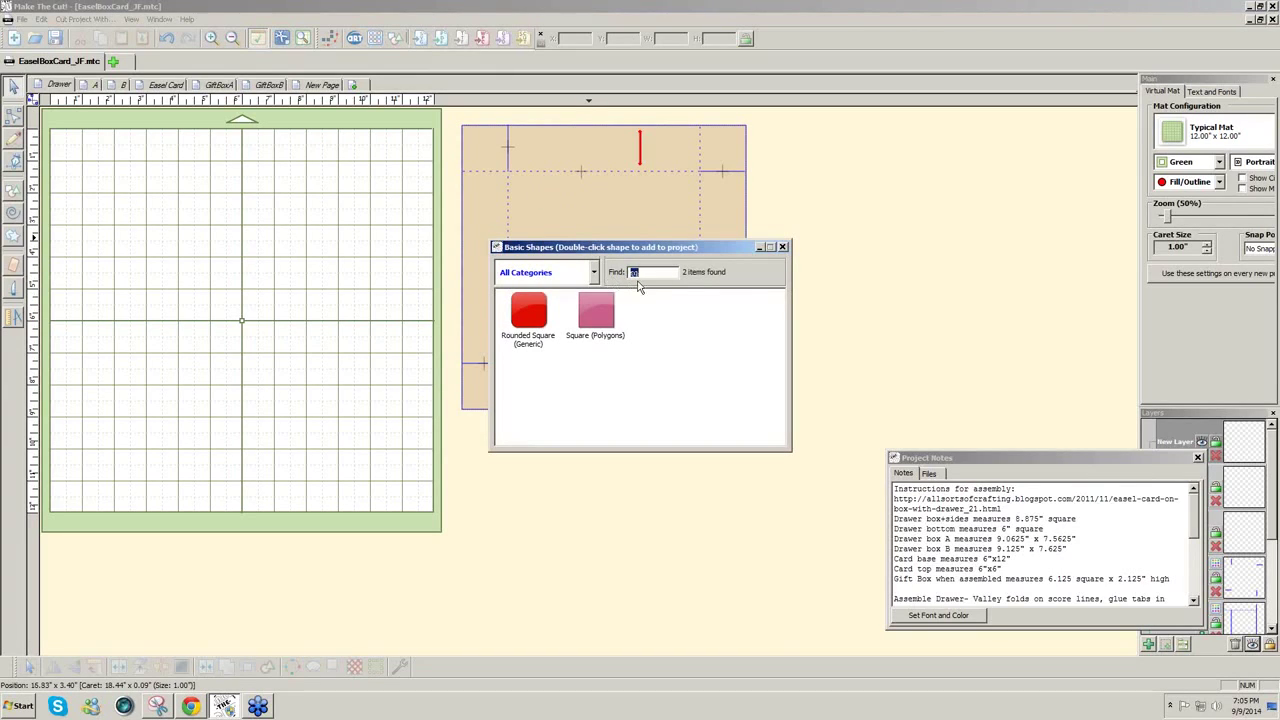
double_click(596, 316)
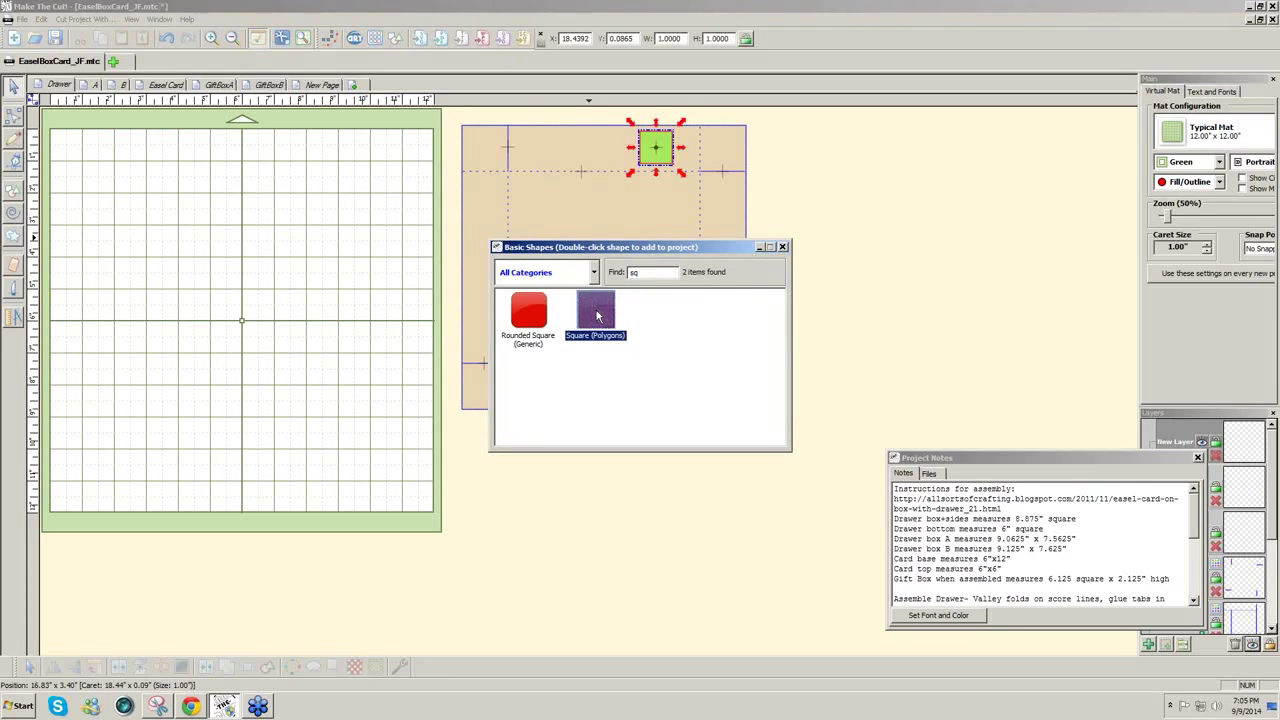
left_click(782, 247)
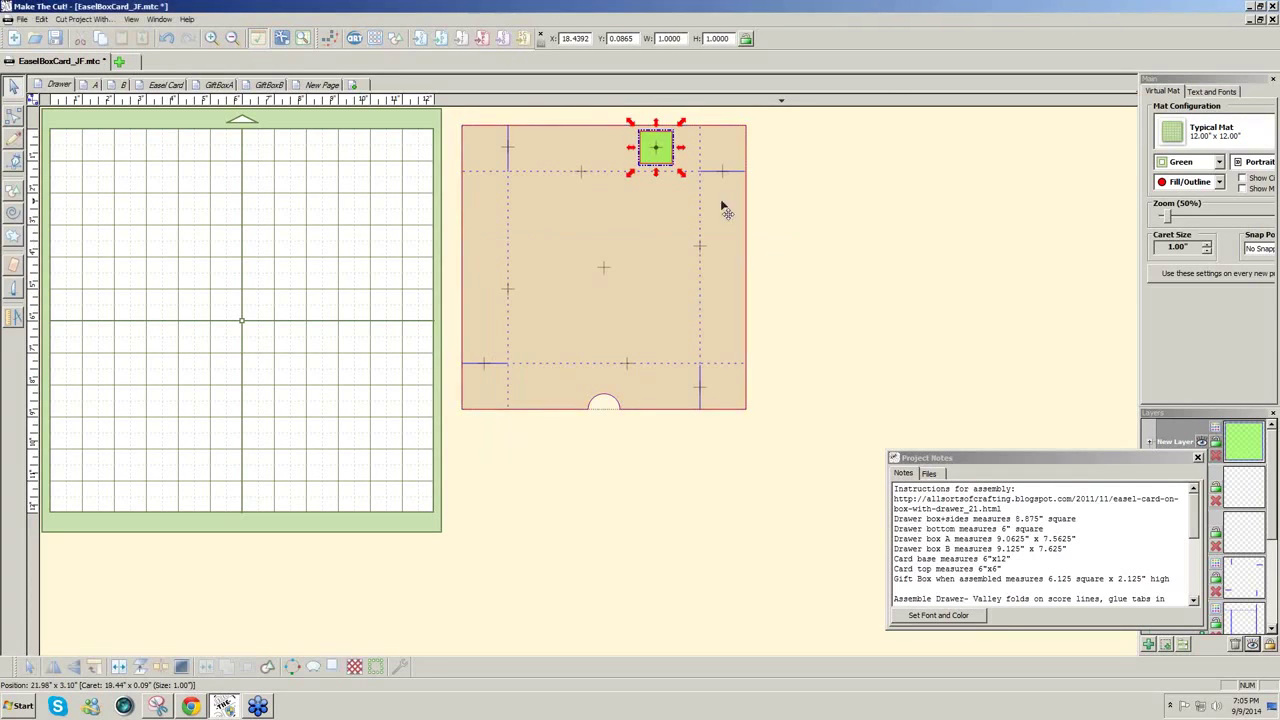
left_click_drag(652, 148, 72, 156)
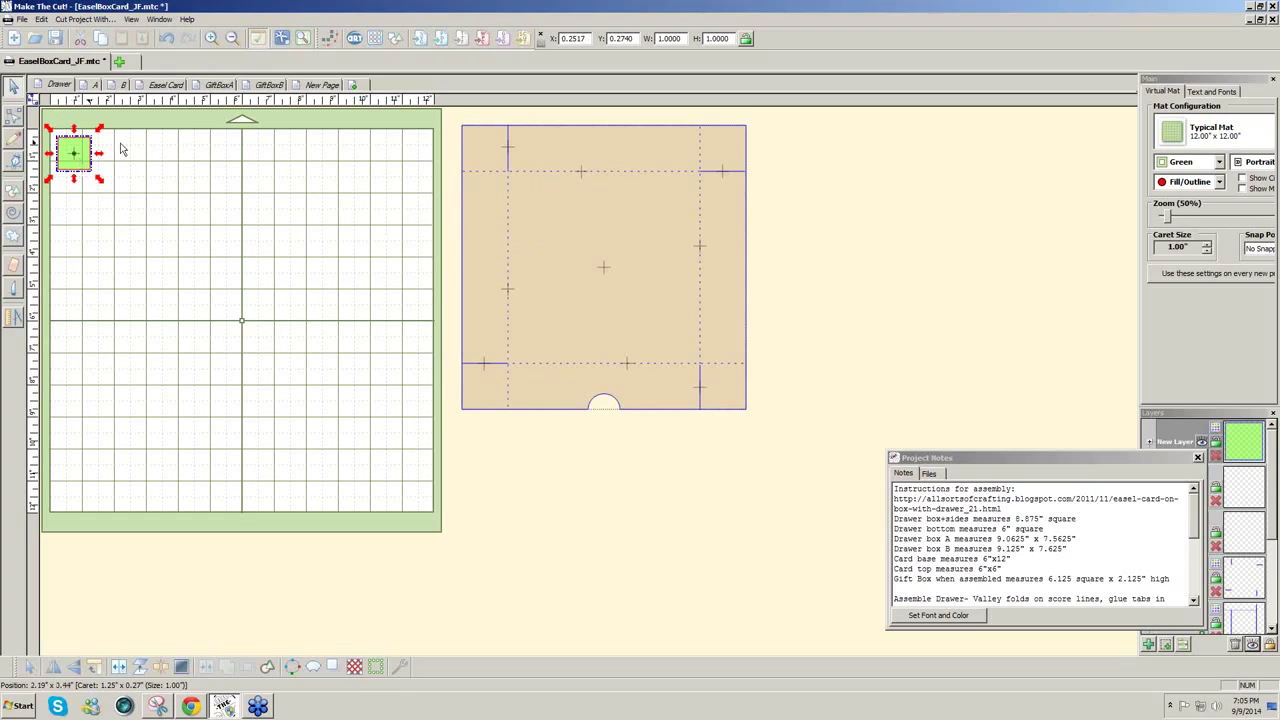
Lock the square's aspect ratio, set its width to 8.875 inches, and nudge it closer to the mat's upper-left corner
left_click(745, 38)
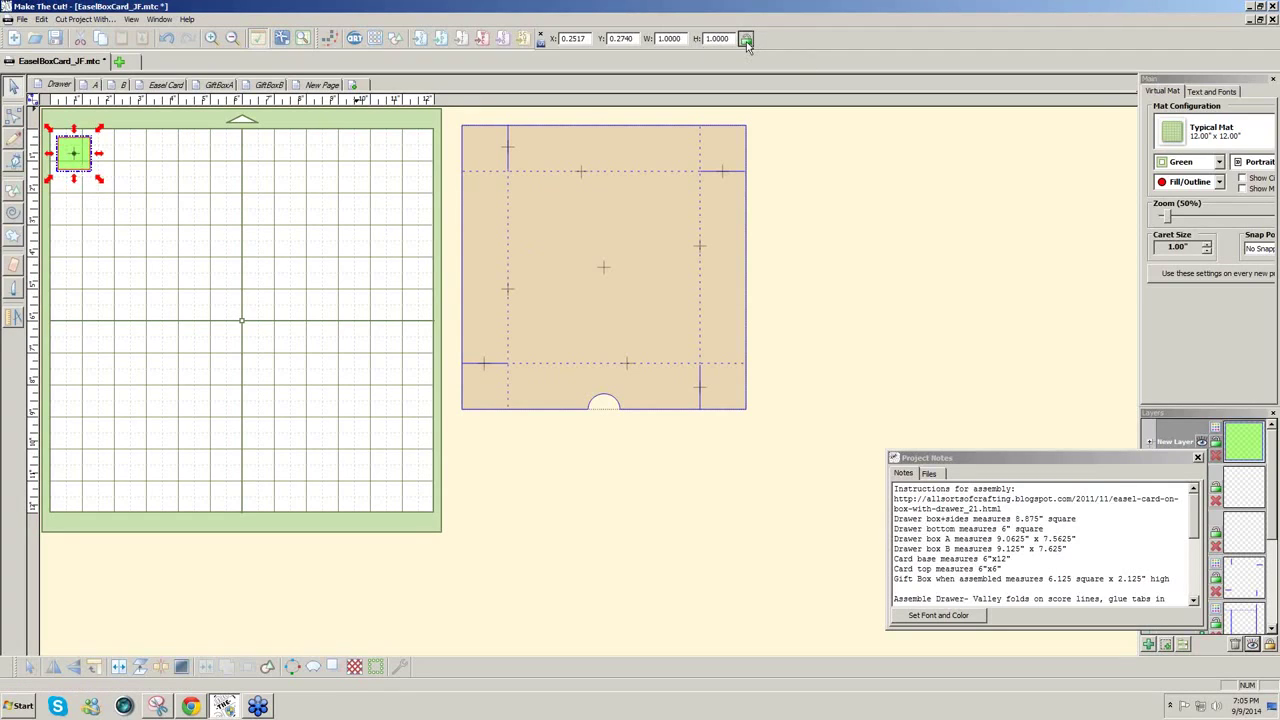
double_click(676, 38)
type("8.875")
key("Return")
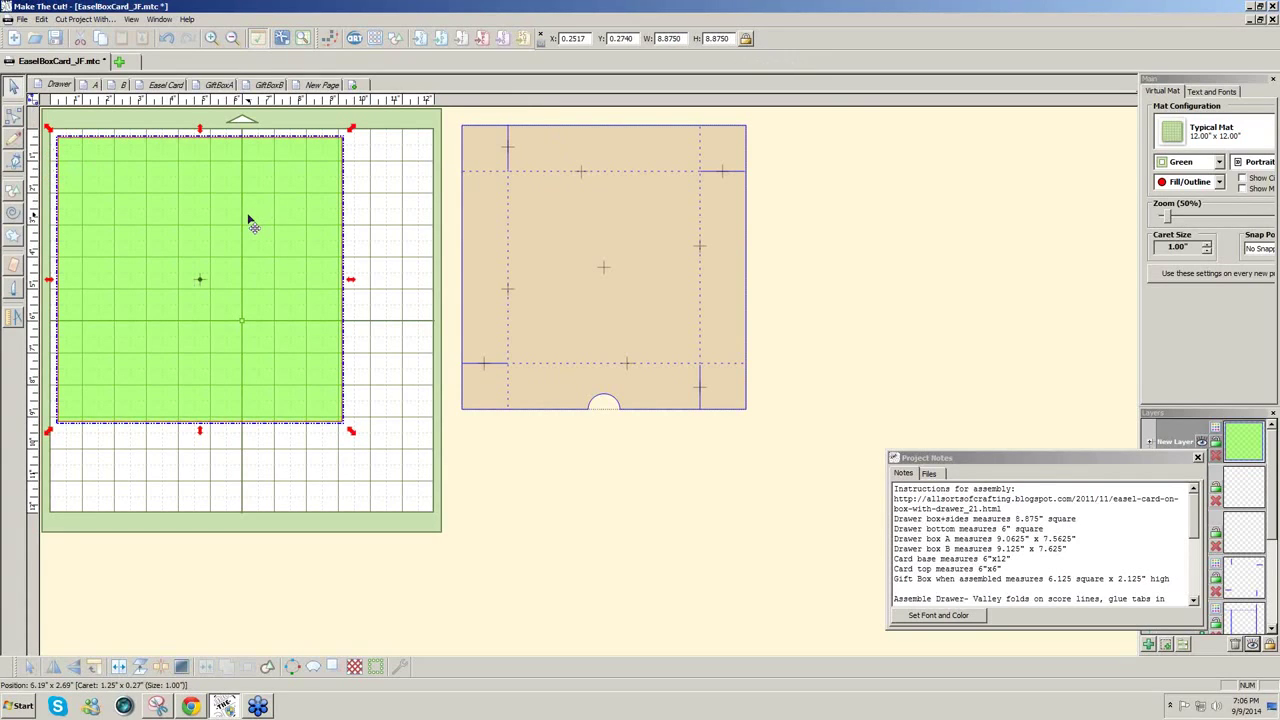
left_click_drag(250, 221, 246, 215)
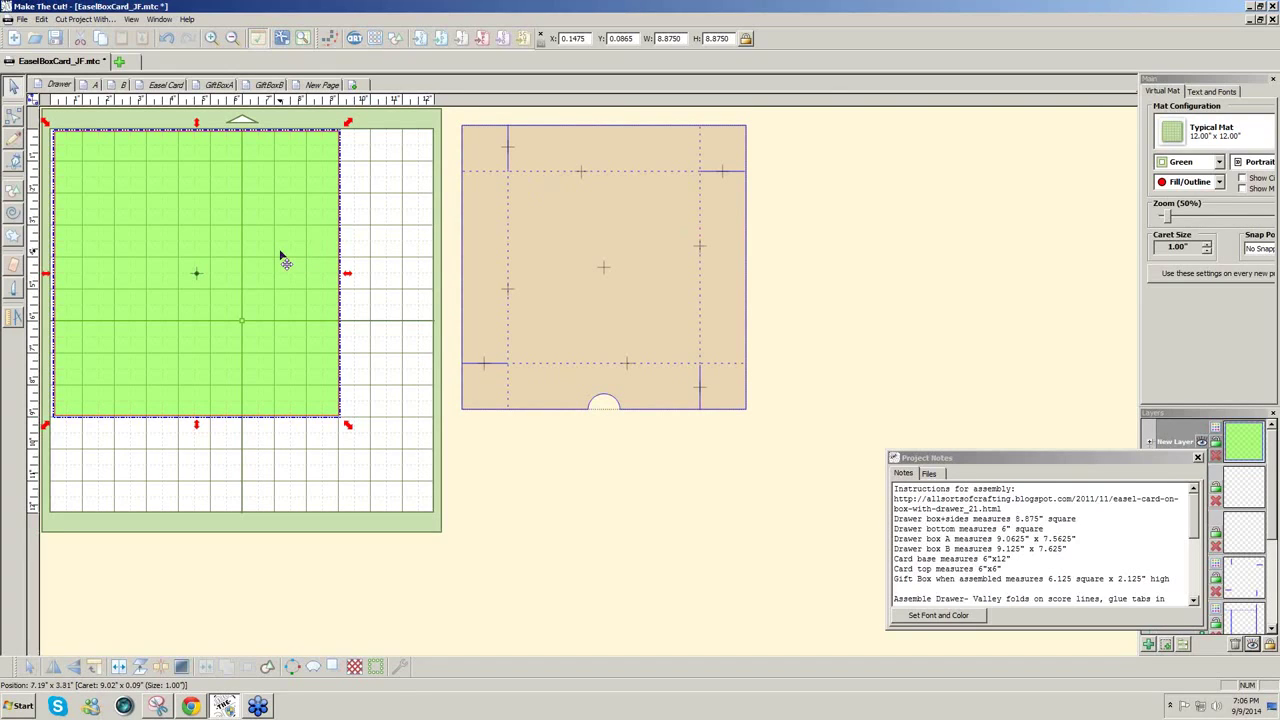
Duplicate the 8.875-inch square and resize the copy to 6 inches square
left_click_drag(281, 255, 340, 262)
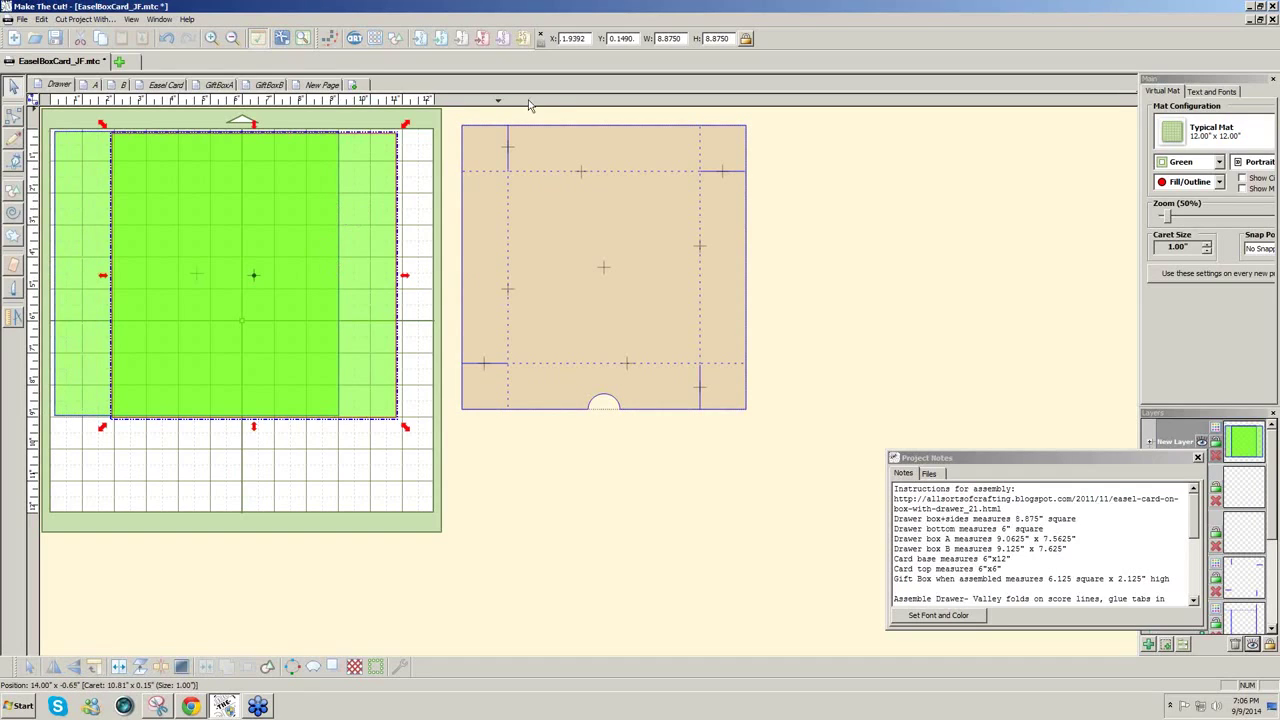
left_click_drag(688, 38, 647, 42)
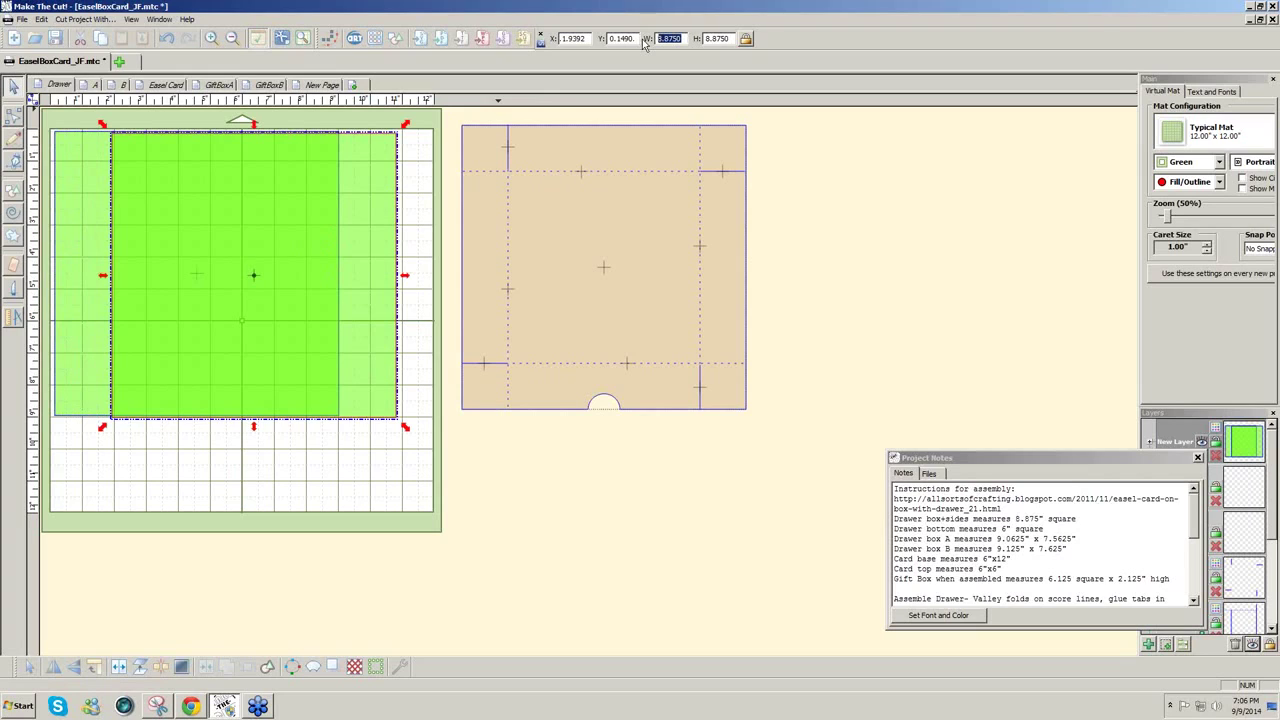
type("6")
key("Return")
Align the centers of the 6-inch and 8.875-inch squares
left_click(398, 458)
left_click_drag(398, 458, 30, 90)
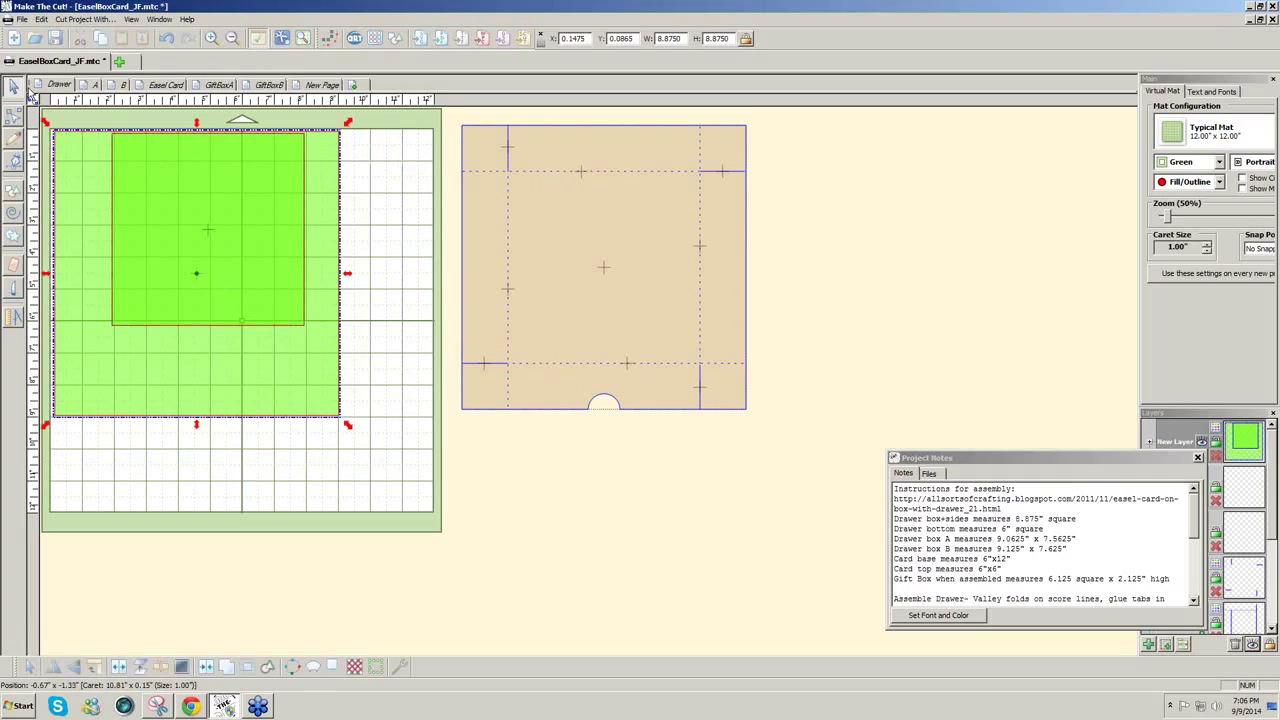
key("alt+c")
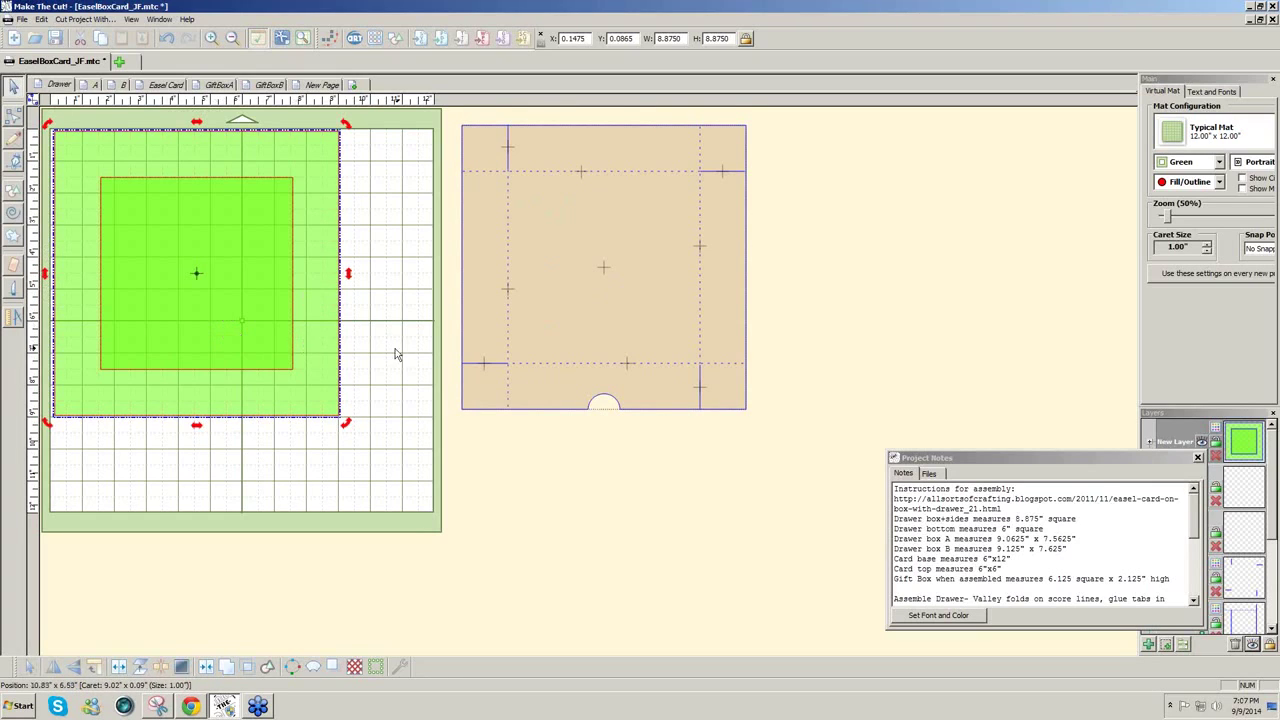
Send the inner 6-inch square to a new layer, moving the Project Notes window off the layer list
left_click(400, 378)
left_click(291, 372)
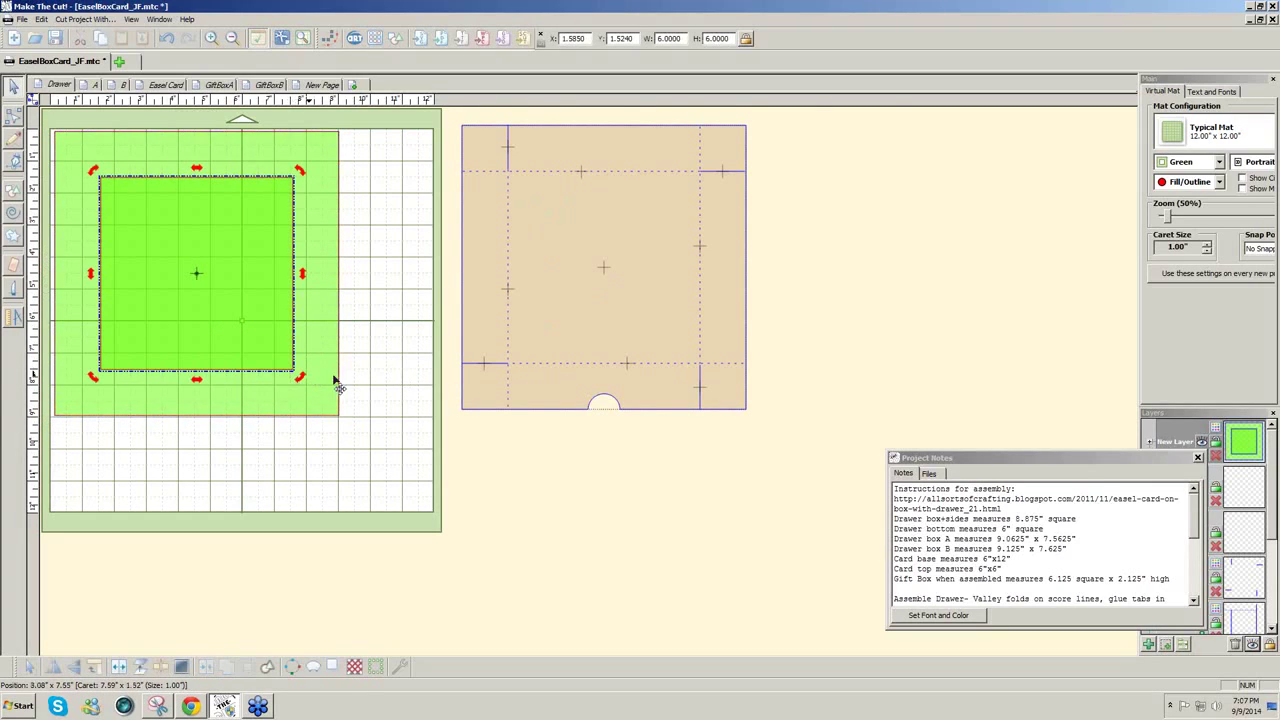
left_click_drag(1123, 454, 981, 454)
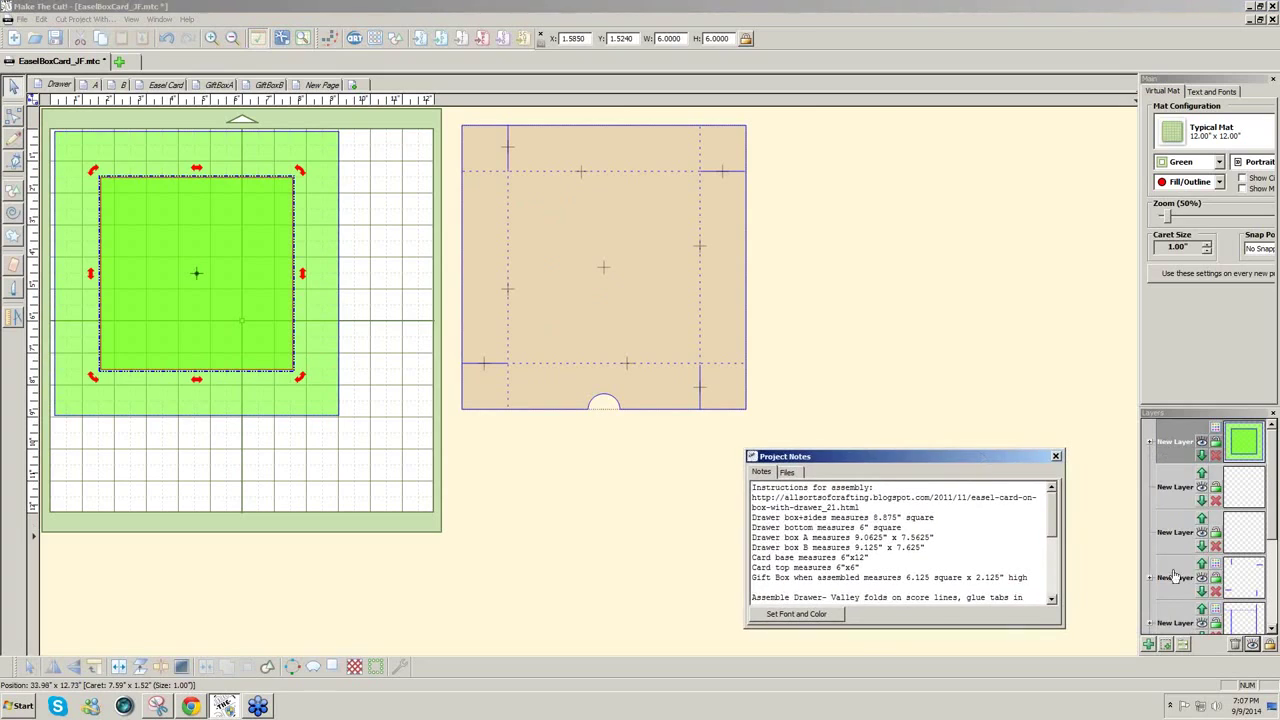
left_click(1167, 646)
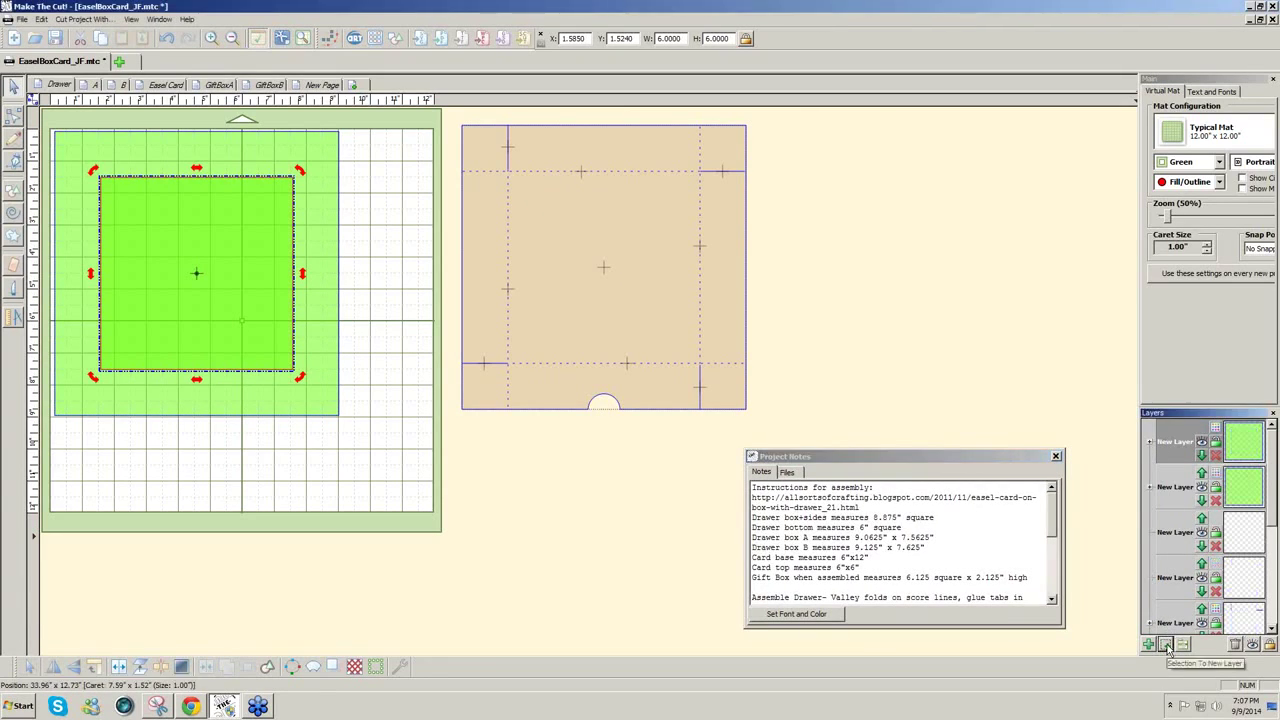
Give the inner square's layer a newly created dashed line style
left_click(1214, 432)
left_click(1222, 559)
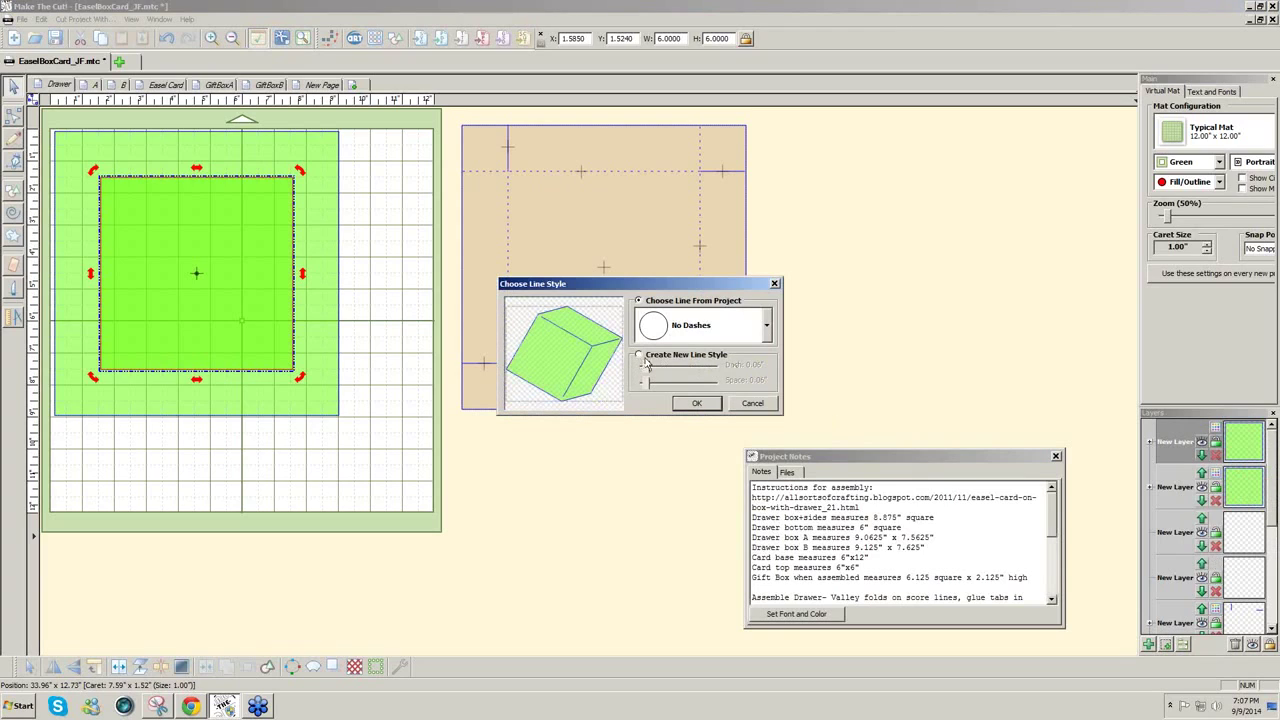
left_click(640, 356)
left_click_drag(647, 390, 660, 392)
left_click(697, 403)
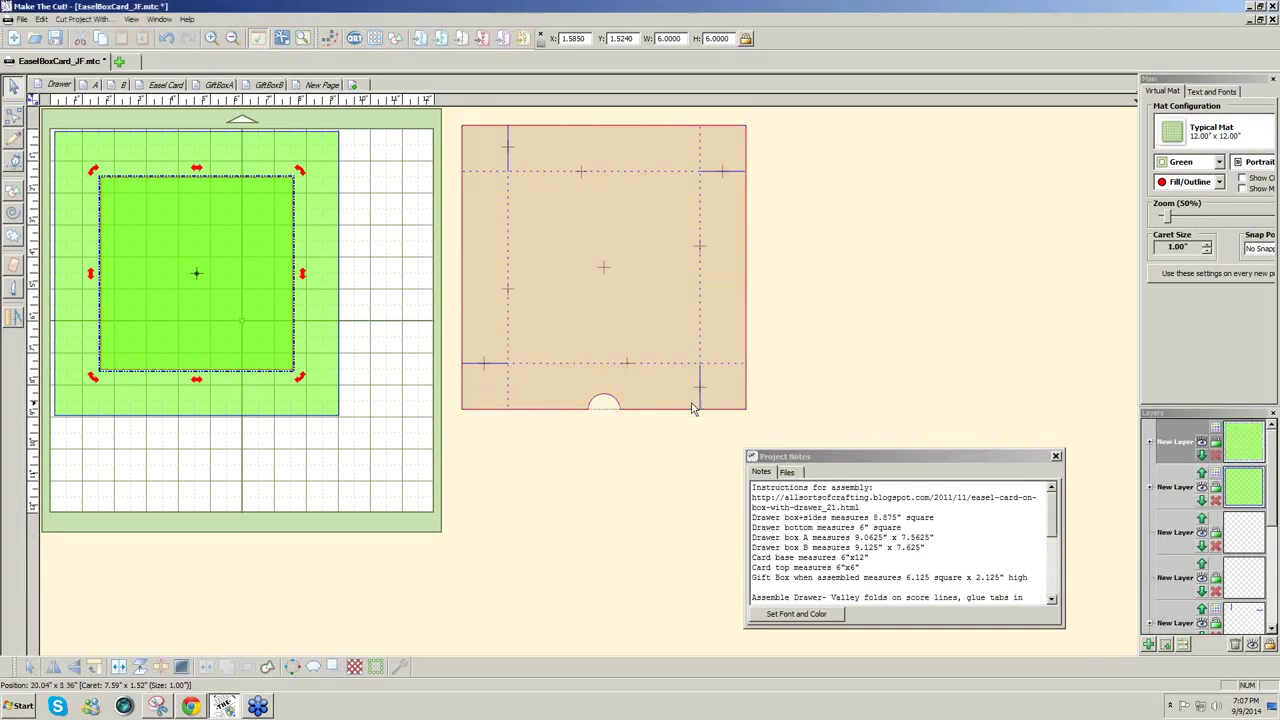
left_click(658, 462)
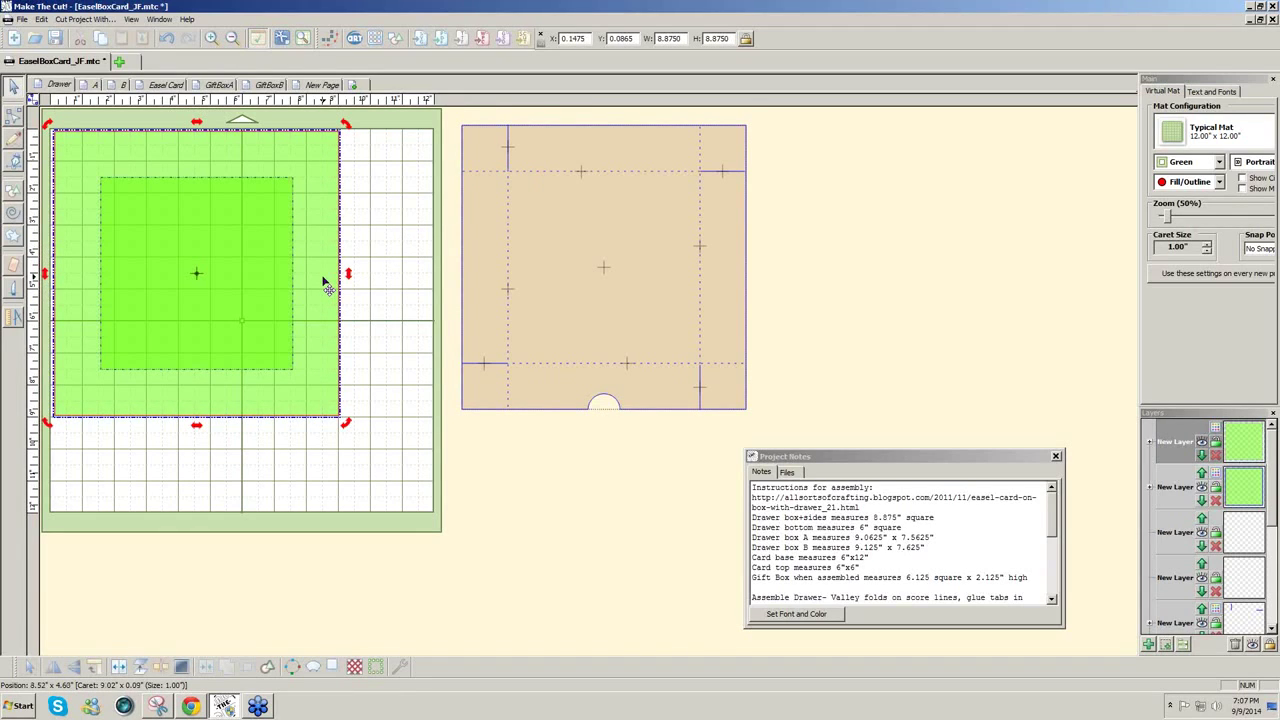
Duplicate the outer square as a copy about 1.35 inches wide, aligned with the outer square's upper-left corner
left_click_drag(326, 287, 363, 277)
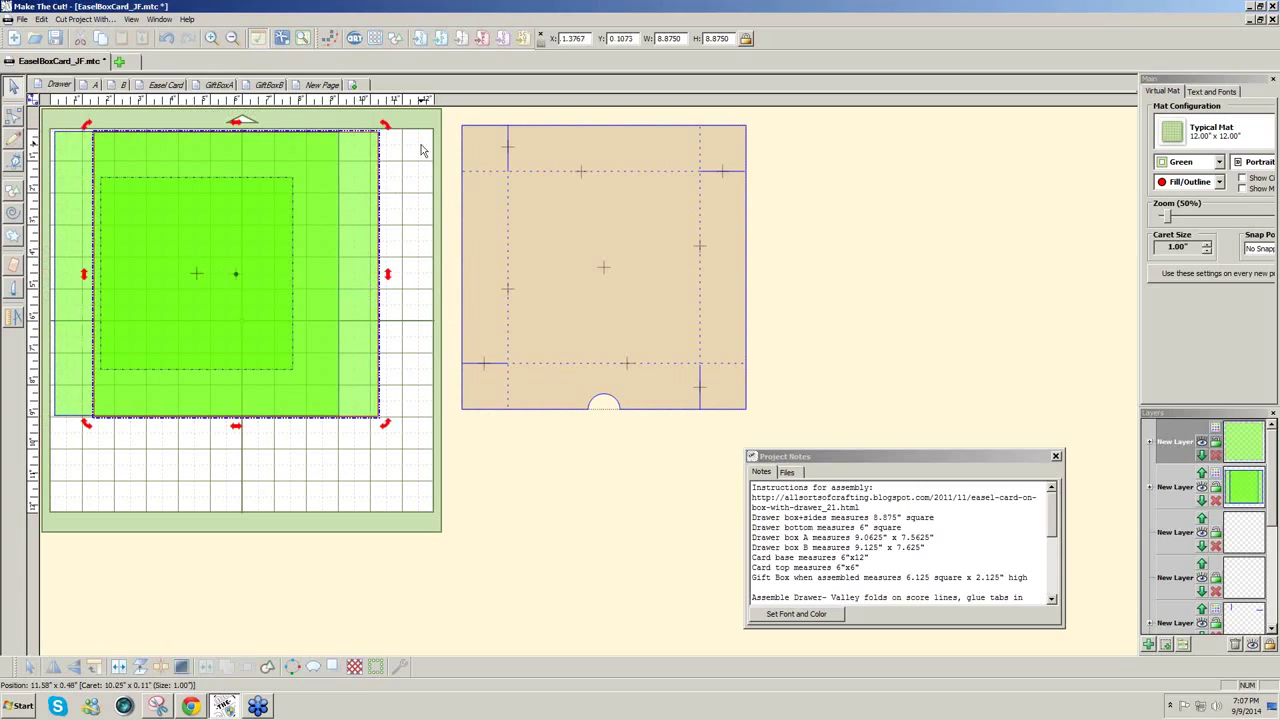
left_click_drag(387, 127, 88, 161)
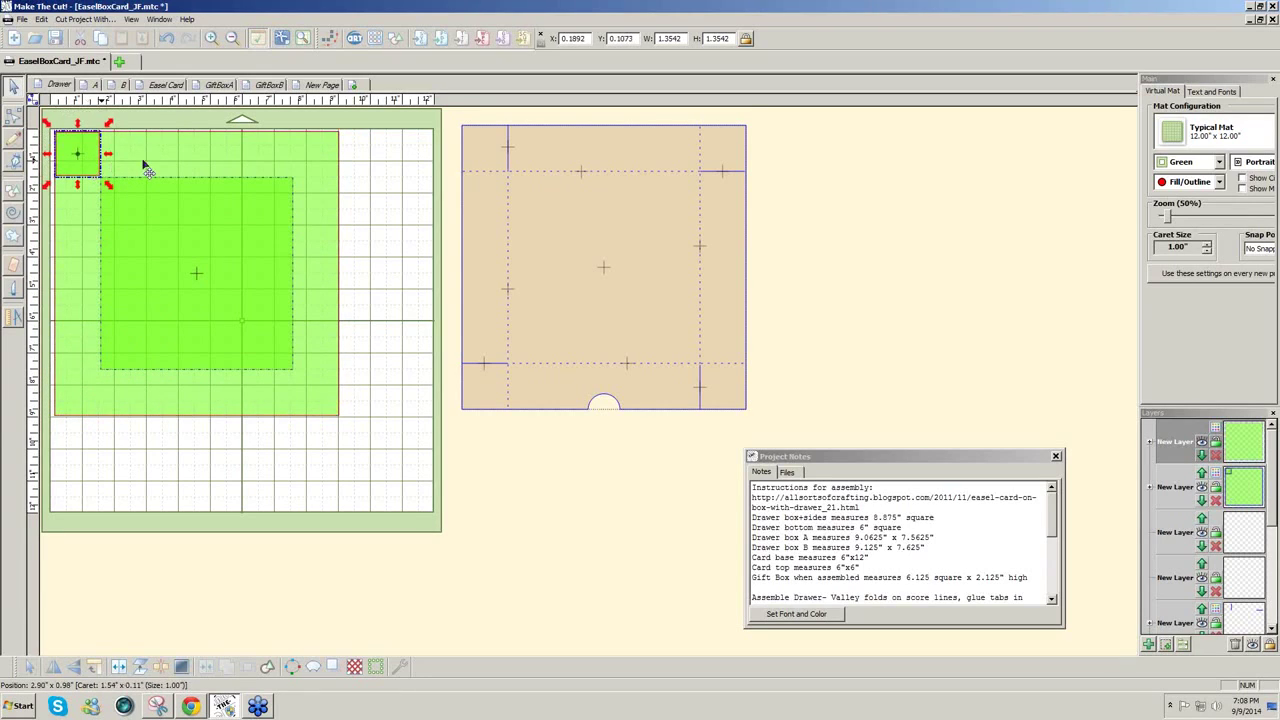
left_click(145, 155)
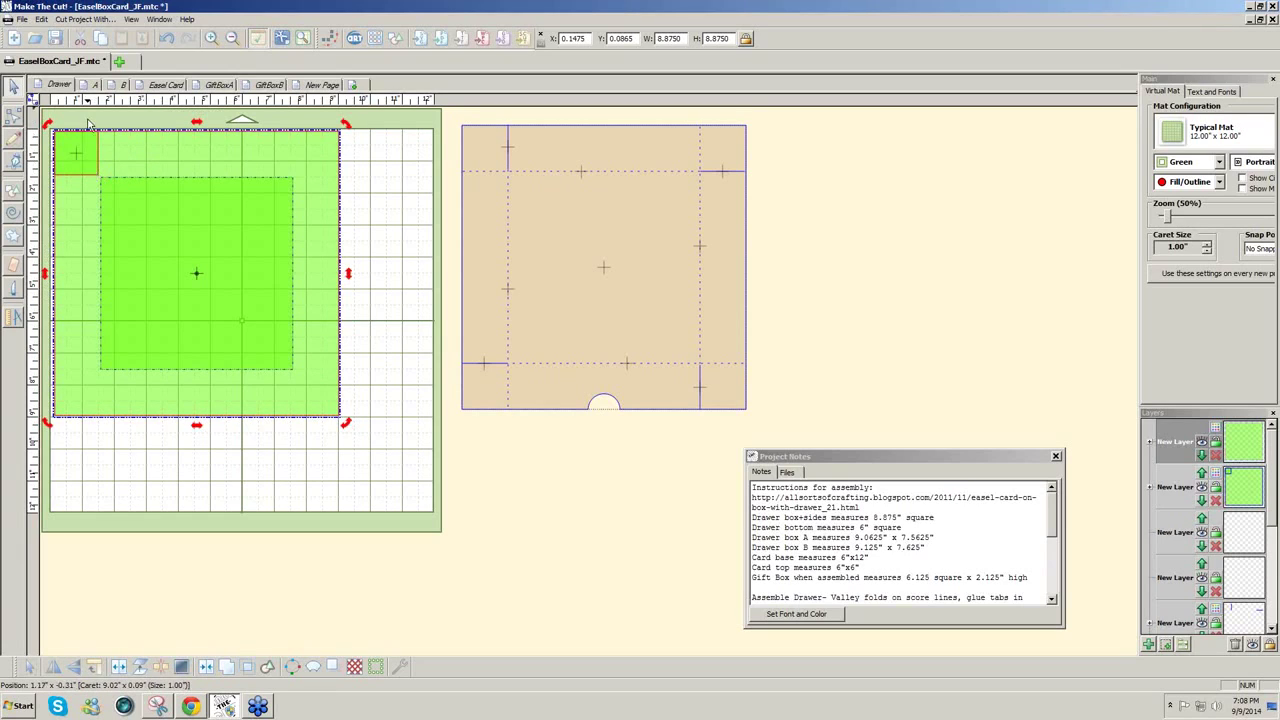
left_click(80, 145)
left_click(57, 154)
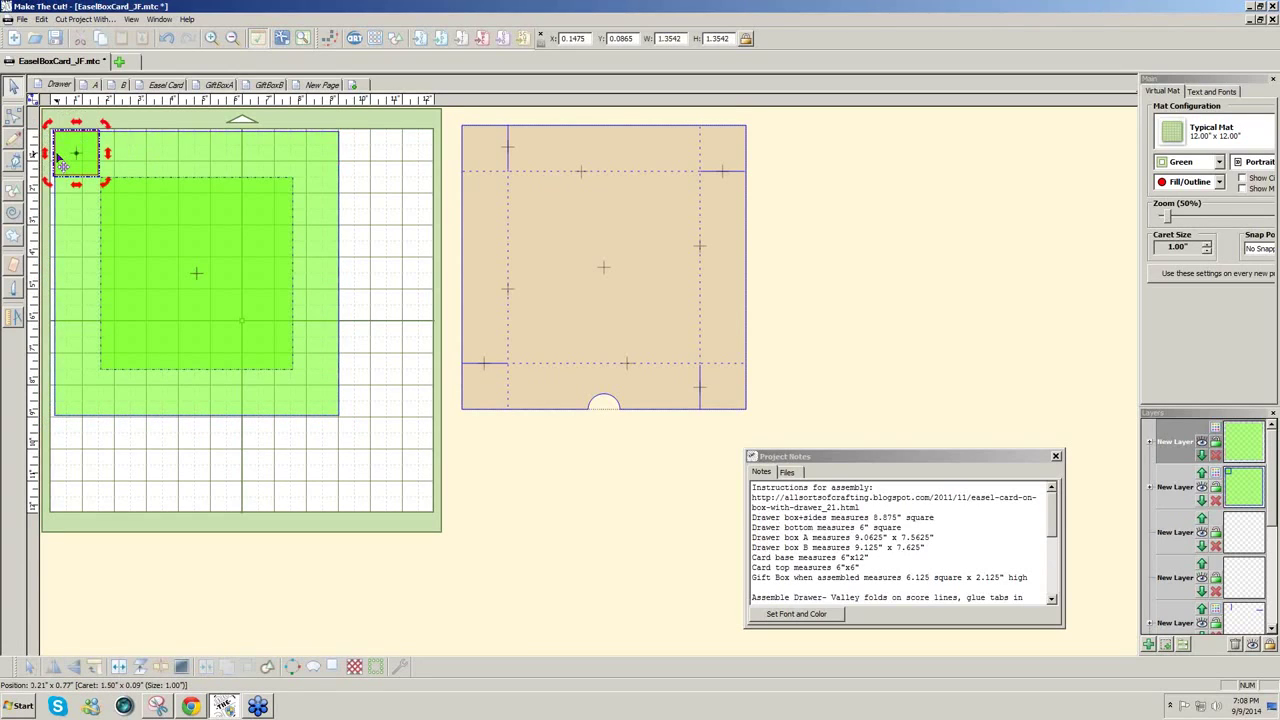
Enlarge the small corner square to 1.4375 inches so that it meets the dashed square's upper-left corner
scroll(60, 160, "up", 5)
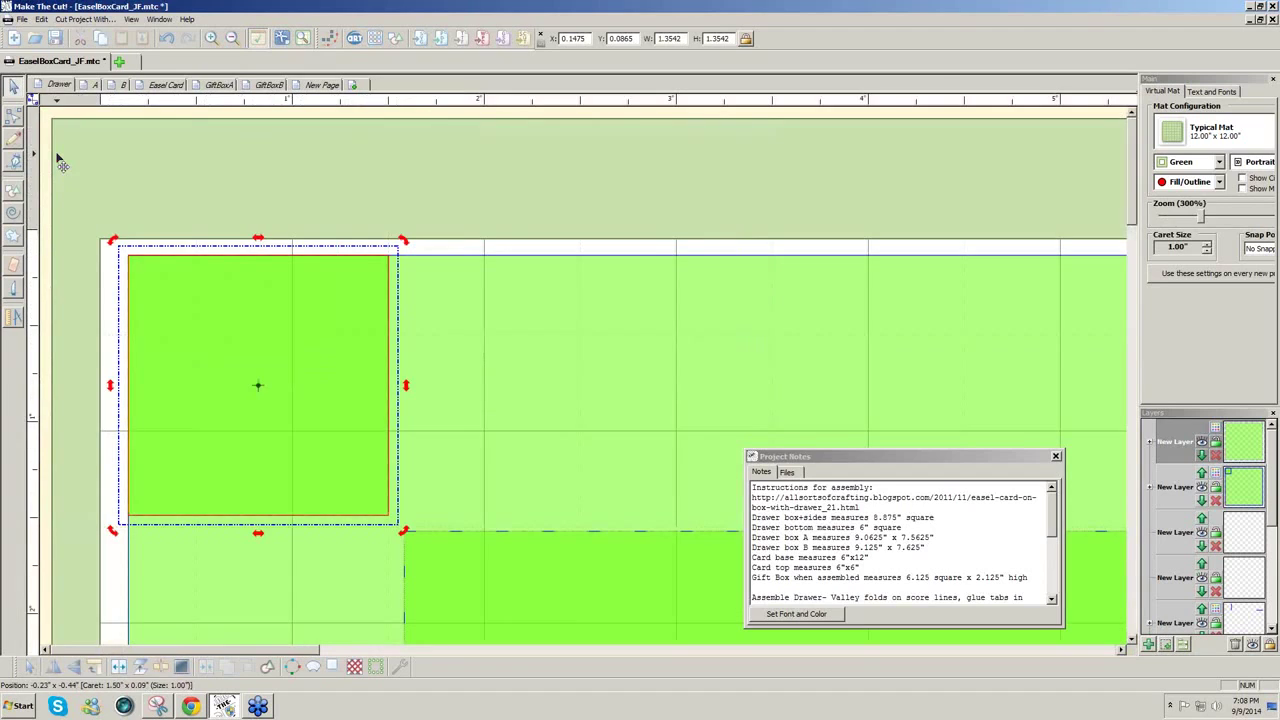
left_click(421, 241)
left_click(335, 315)
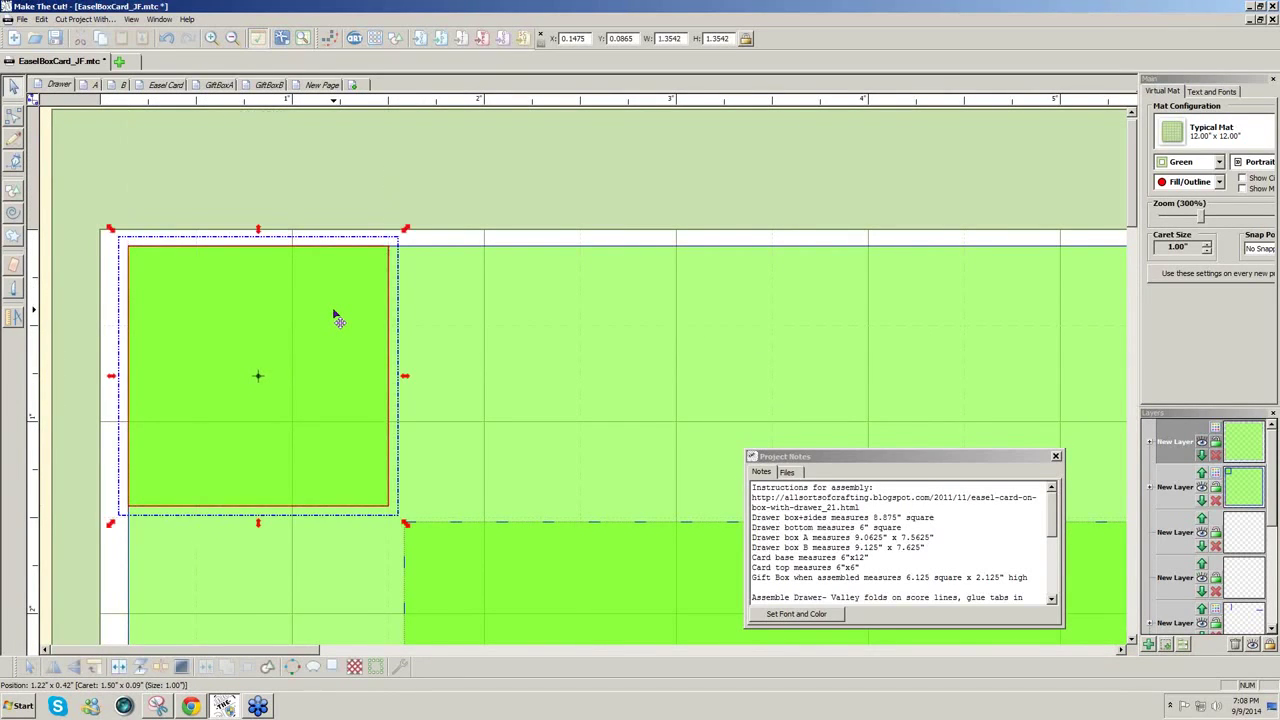
left_click_drag(404, 524, 420, 559)
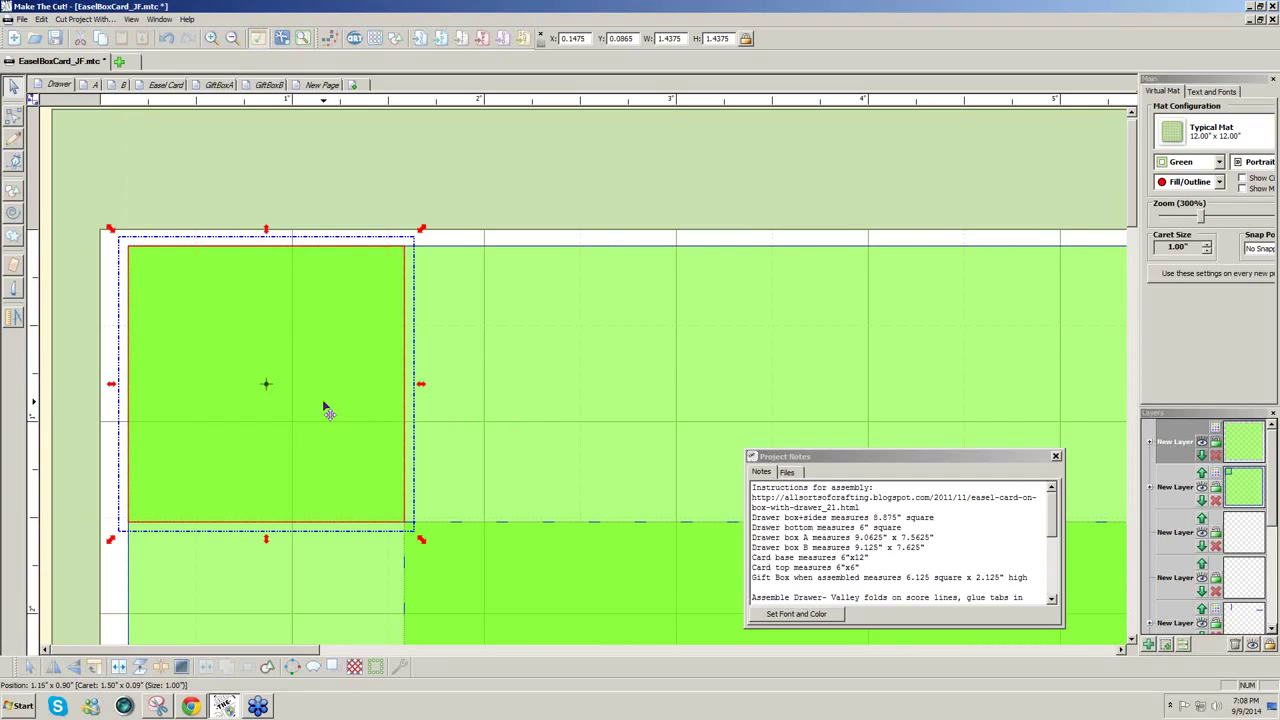
Copy the small corner square and paste it in place on the dashed square's layer
left_click(41, 19)
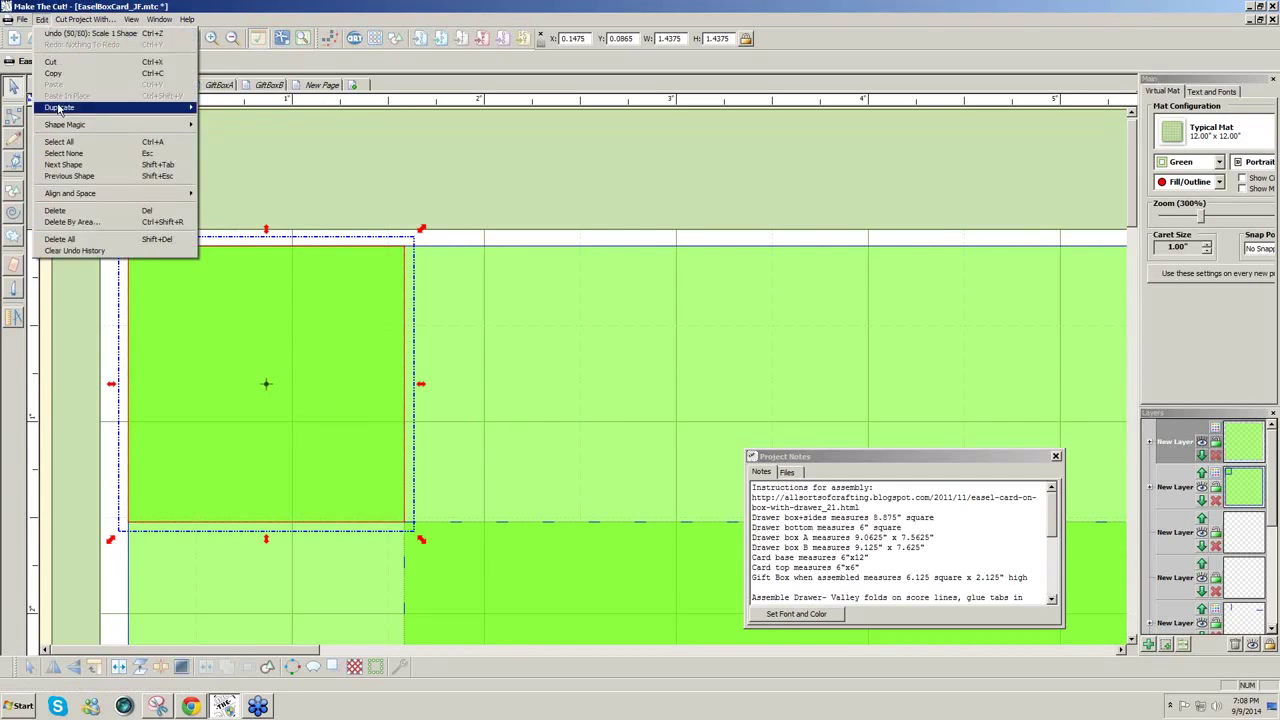
left_click(55, 73)
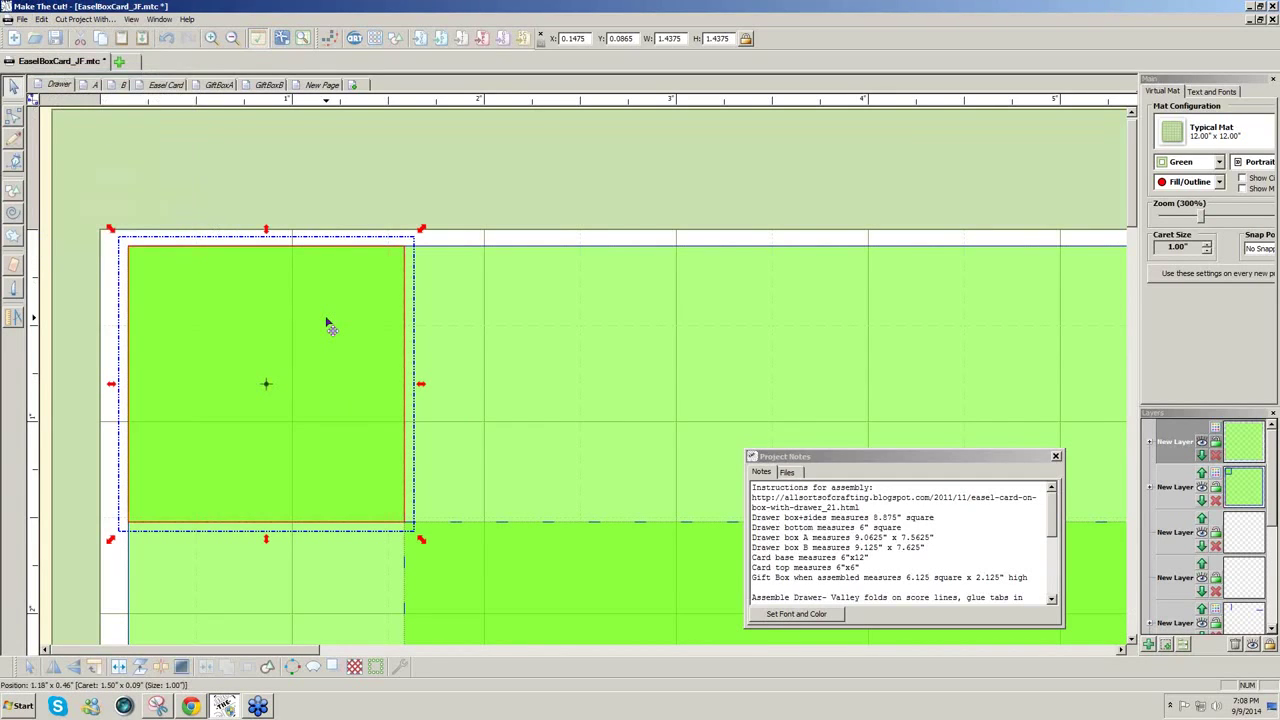
left_click(41, 19)
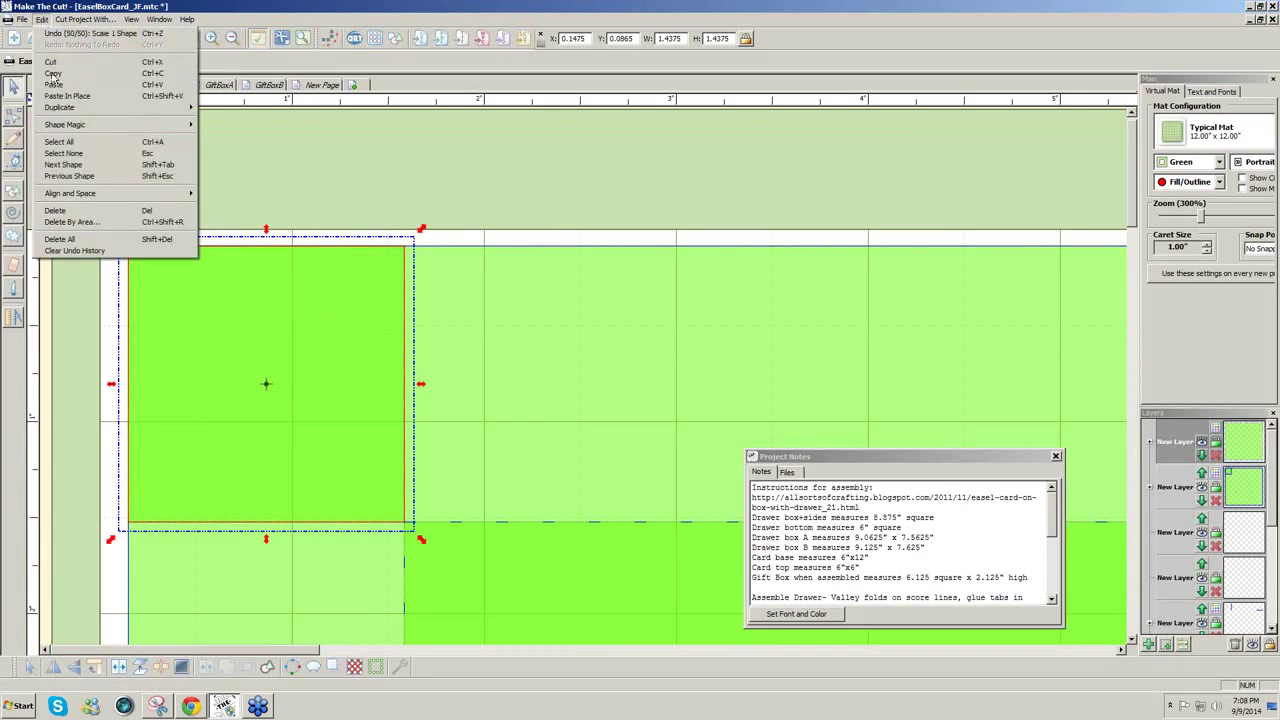
left_click(70, 96)
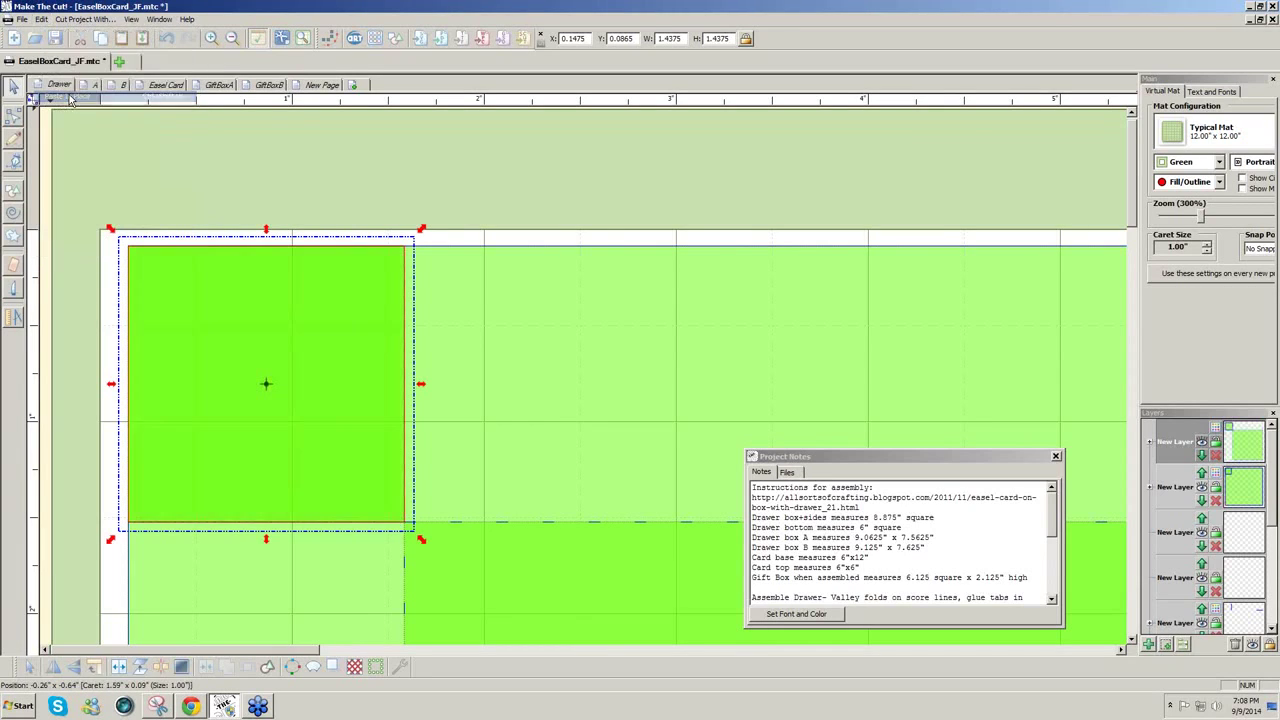
Duplicate both stacked corner squares and place the copies in the outer square's upper-right corner
left_click(193, 193)
left_click_drag(84, 186, 416, 528)
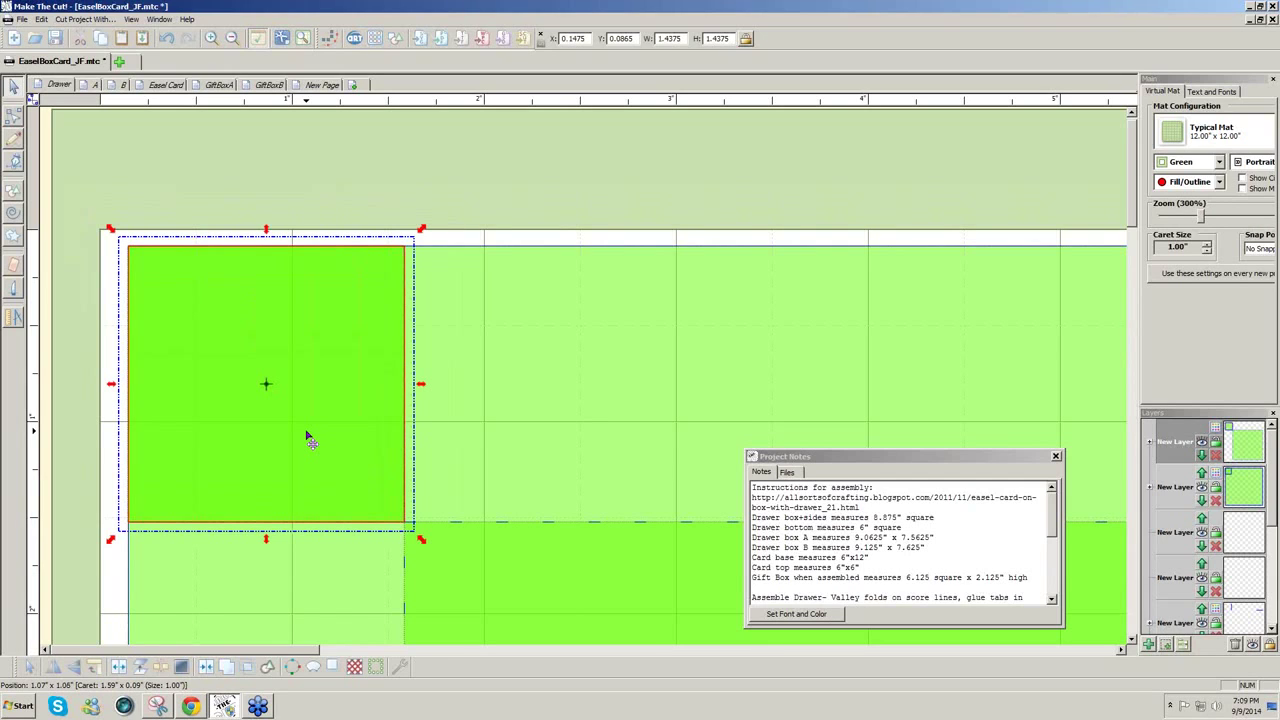
left_click_drag(306, 437, 1230, 422)
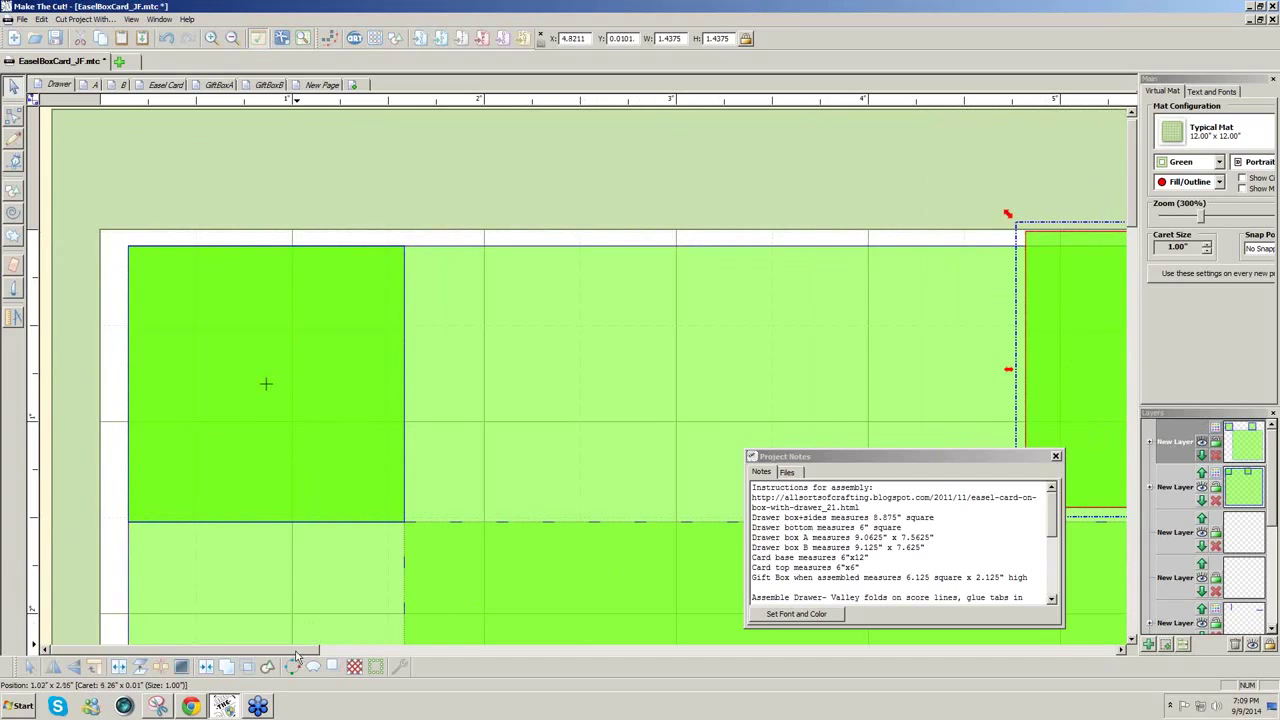
left_click_drag(305, 652, 546, 652)
left_click_drag(234, 457, 738, 462)
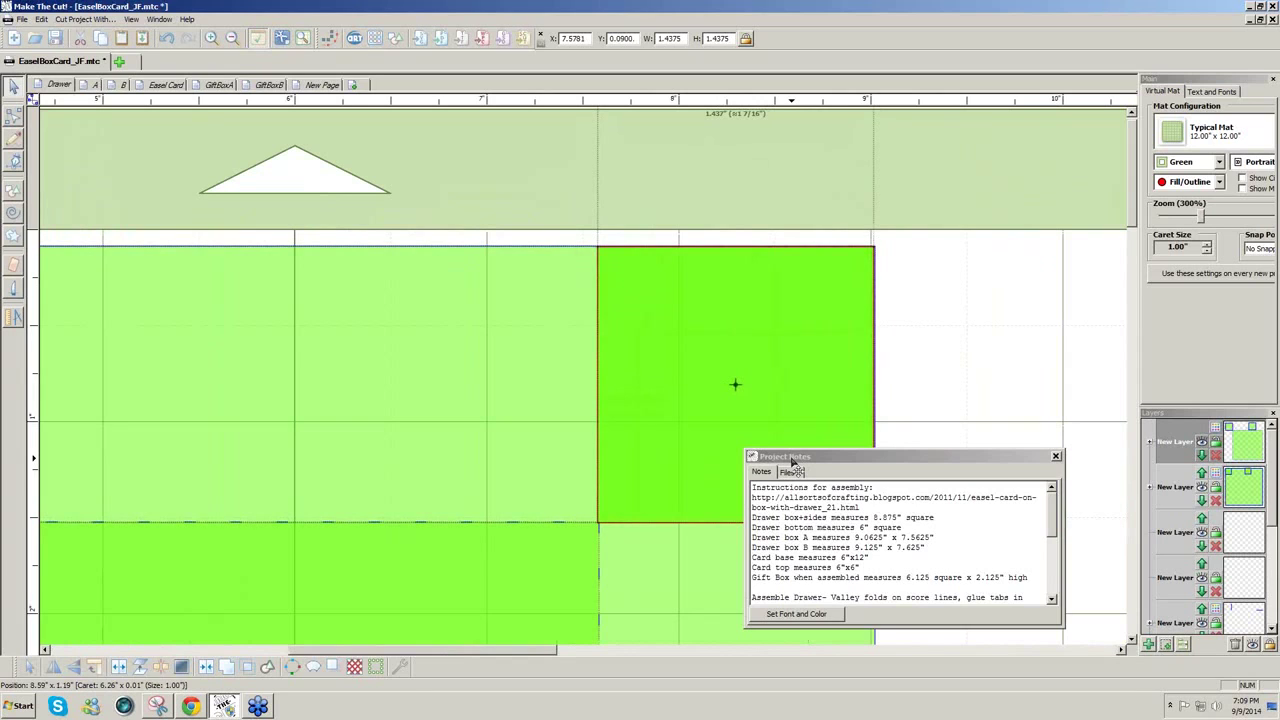
Align both stacked corner squares exactly with the outer square's upper-right corner
left_click(908, 434)
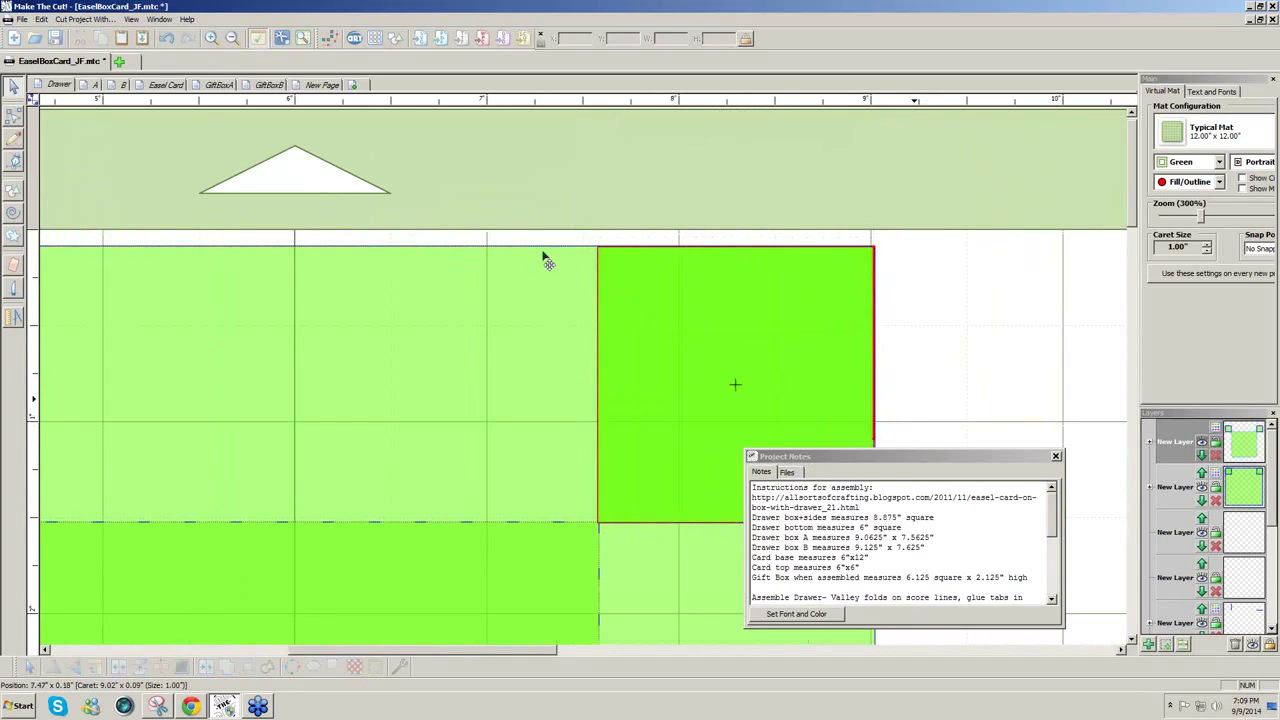
left_click_drag(548, 204, 1030, 590)
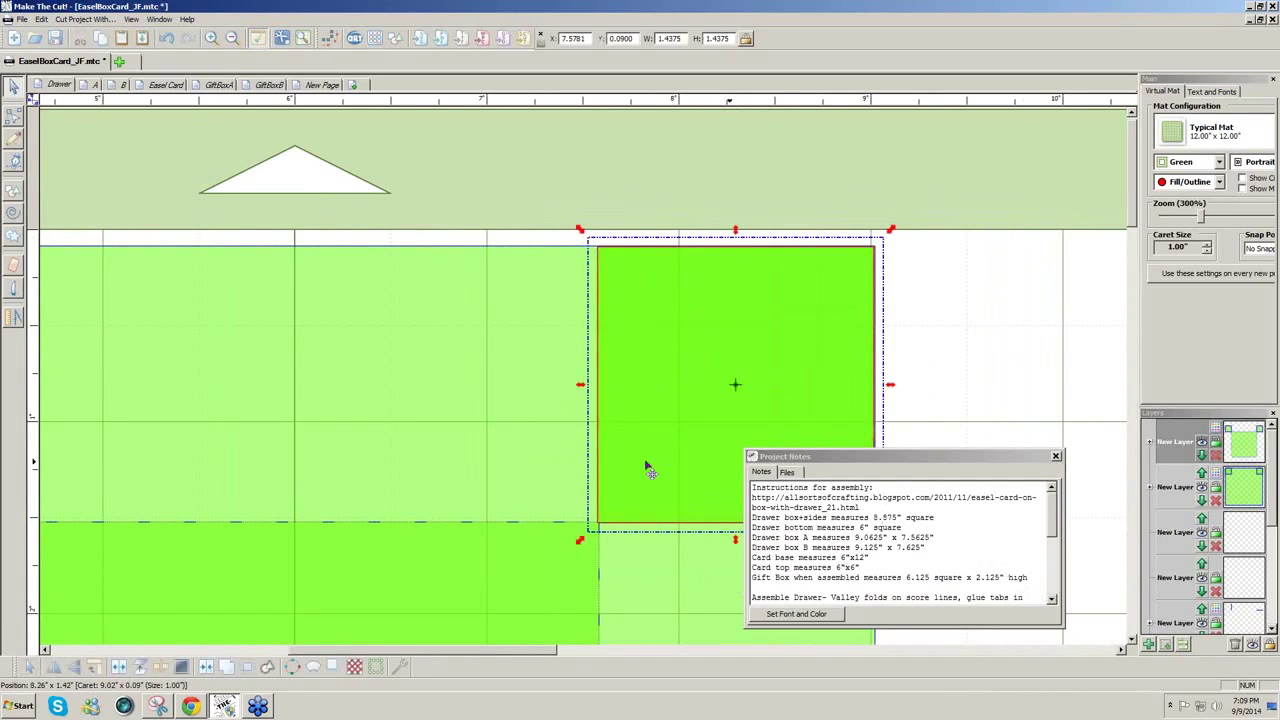
left_click(510, 408)
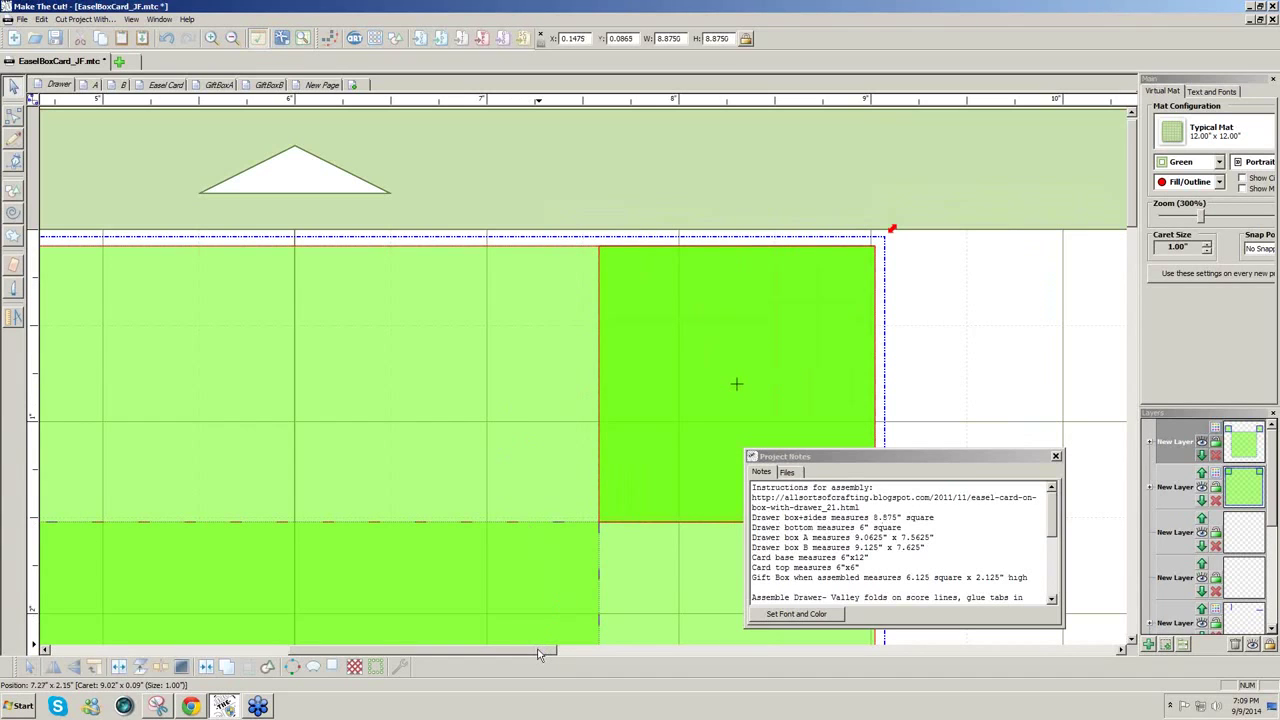
mouse_move(537, 651)
left_mouse_down()
mouse_move(335, 658)
mouse_move(555, 656)
left_mouse_up()
left_click(1080, 280)
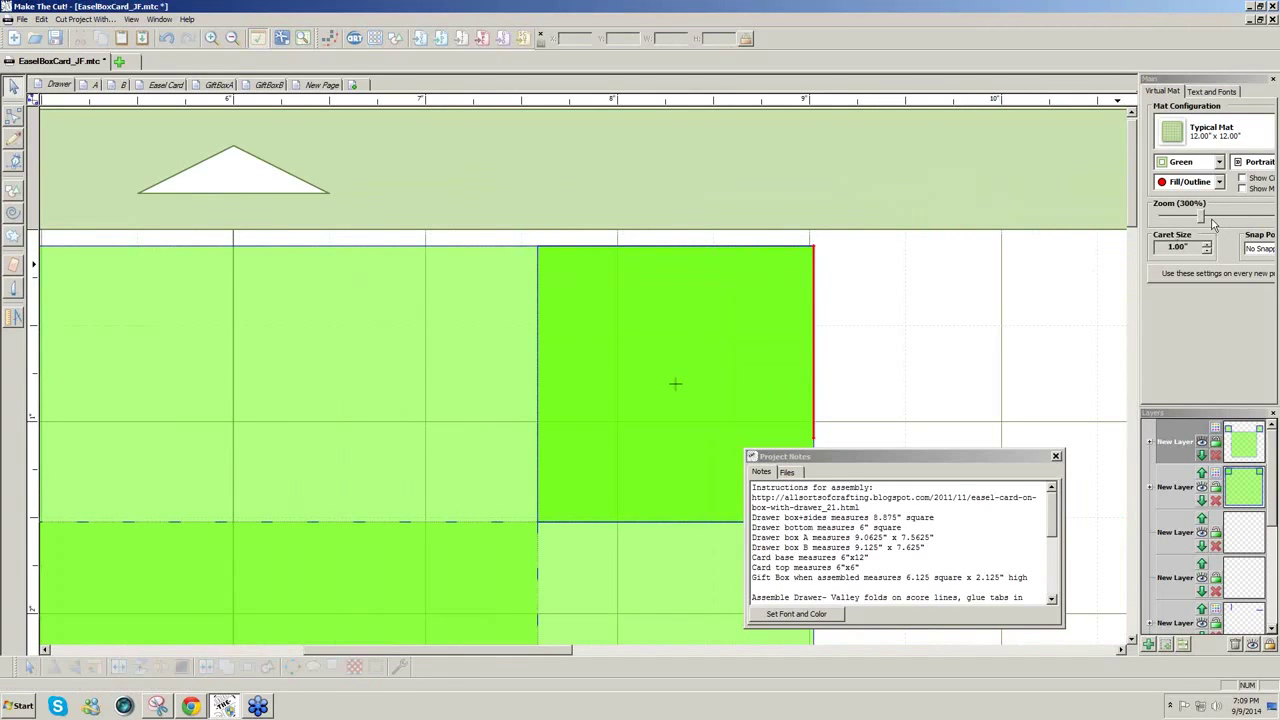
Try to place copies of the two upper corner squares in the outer square's lower corners
left_click_drag(1212, 224, 1176, 218)
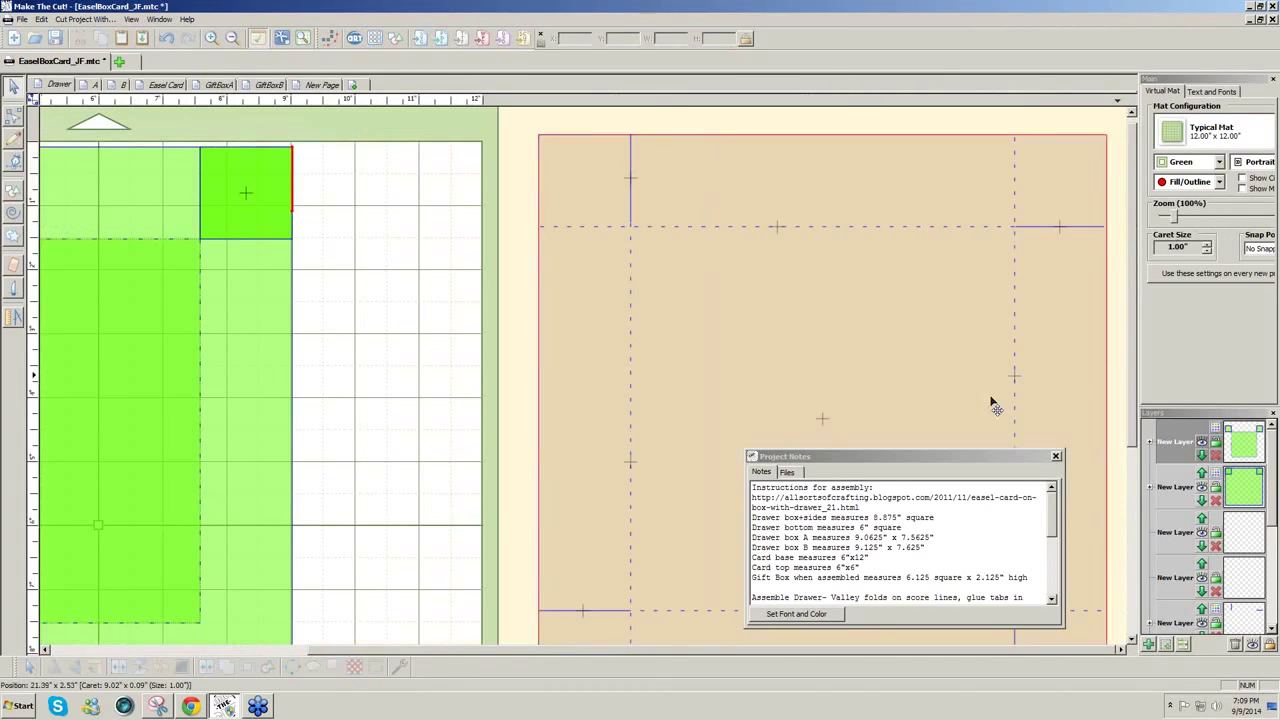
left_click_drag(625, 655, 303, 638)
left_click_drag(60, 117, 677, 271)
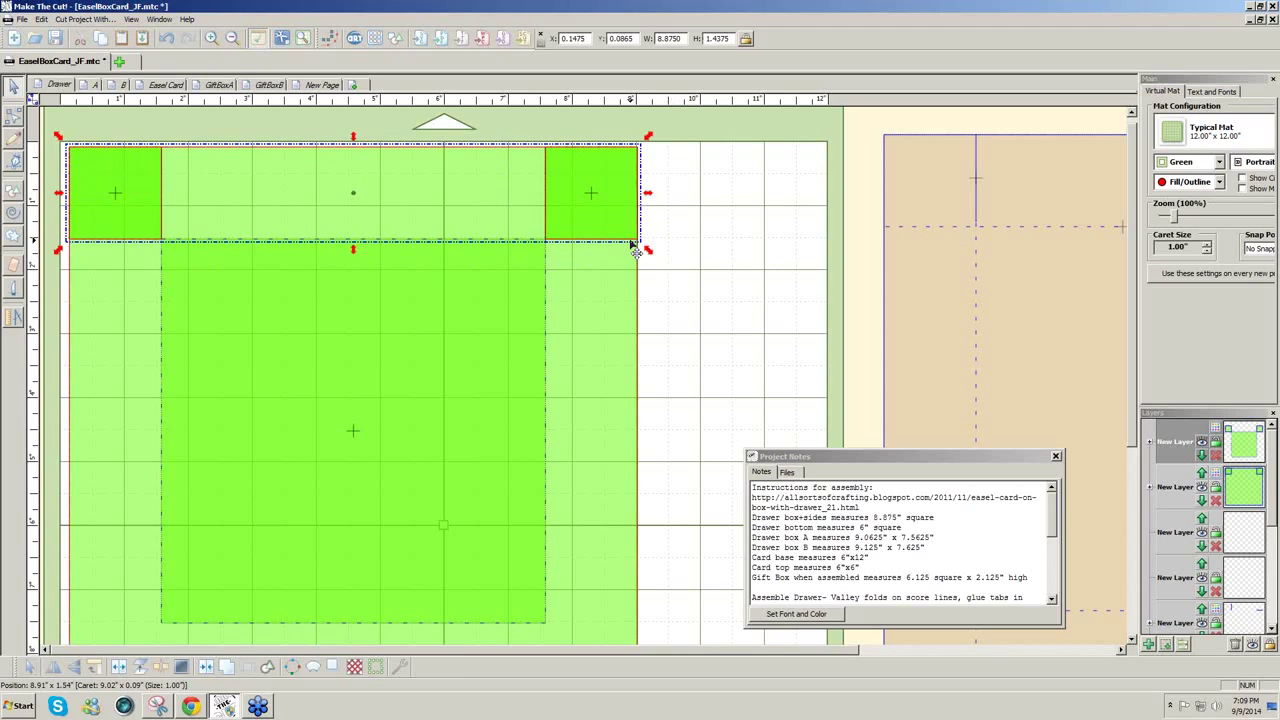
left_click_drag(608, 238, 606, 497)
left_click_drag(1131, 340, 1125, 490)
left_click_drag(586, 220, 592, 435)
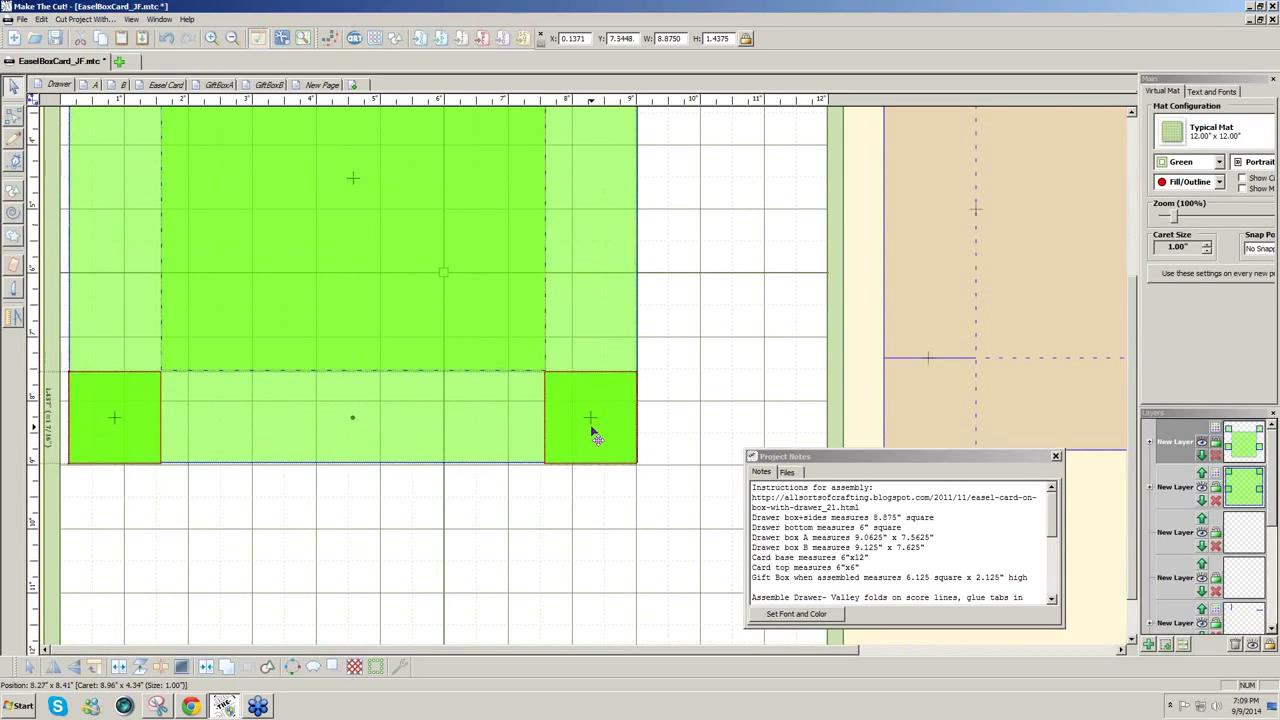
key("Delete")
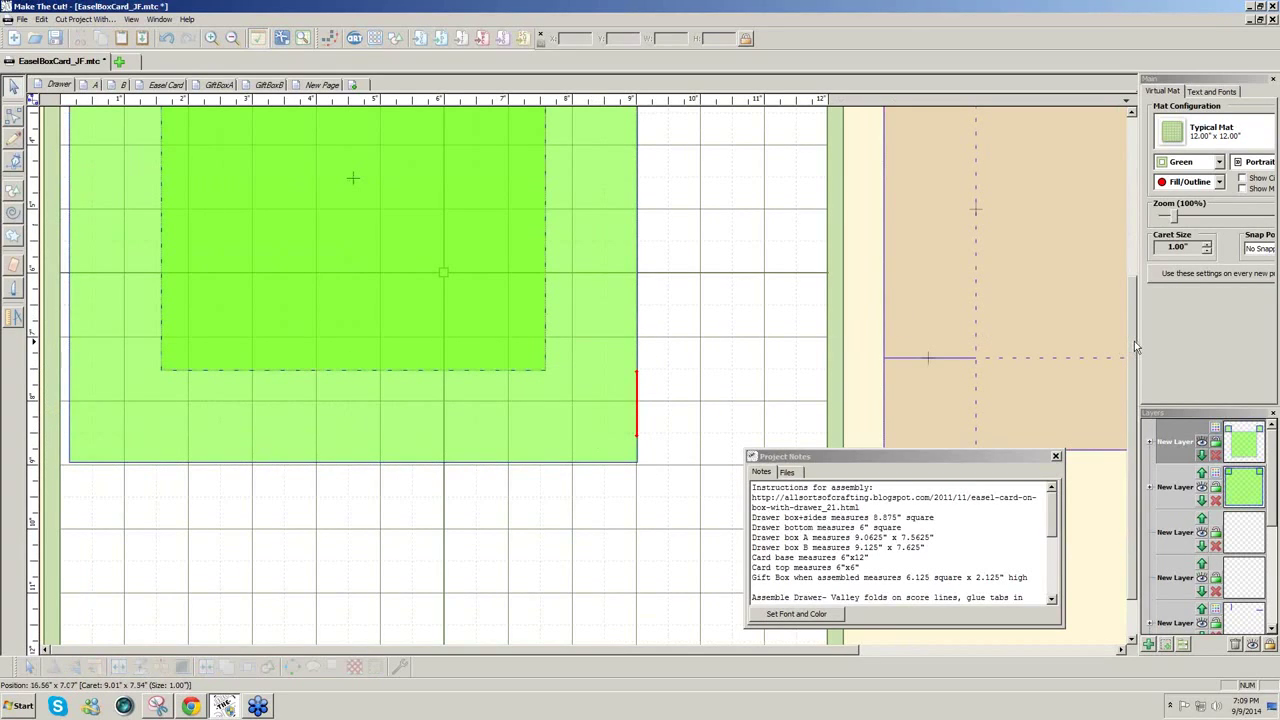
Put the topmost pair of upper corner squares on a new layer and hide that layer
scroll(1134, 341, "up", 5)
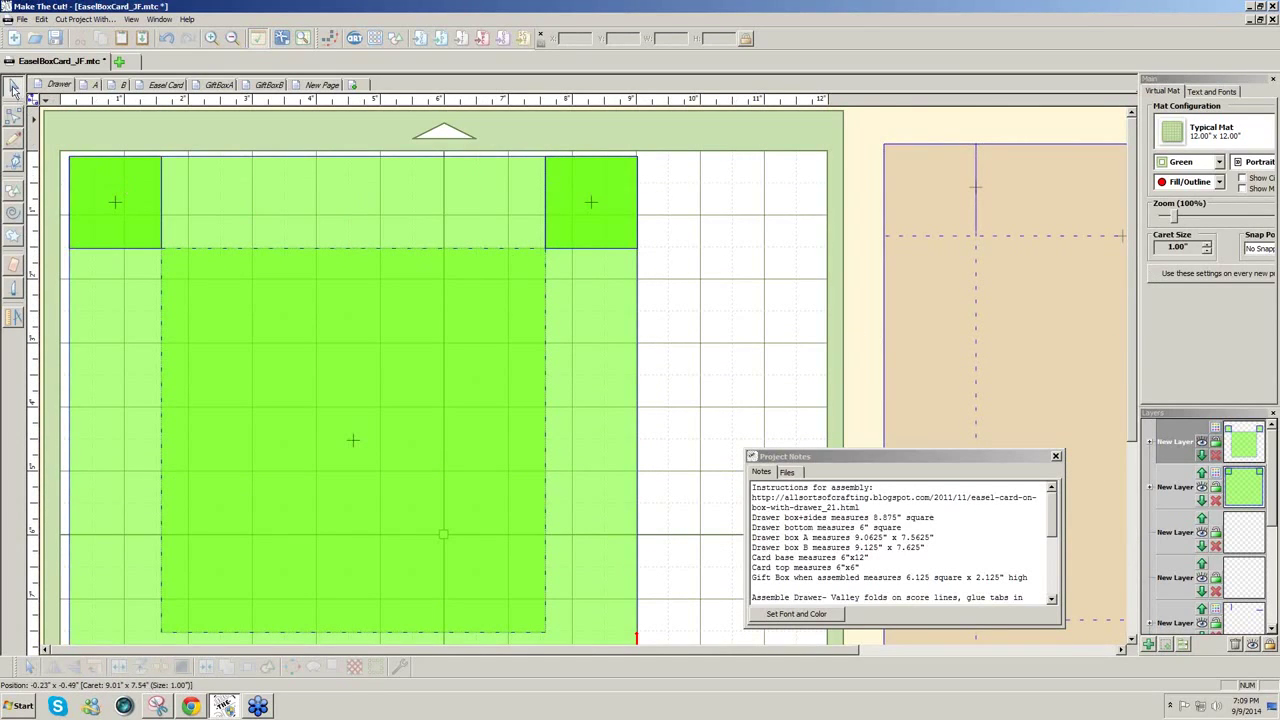
left_click(147, 205)
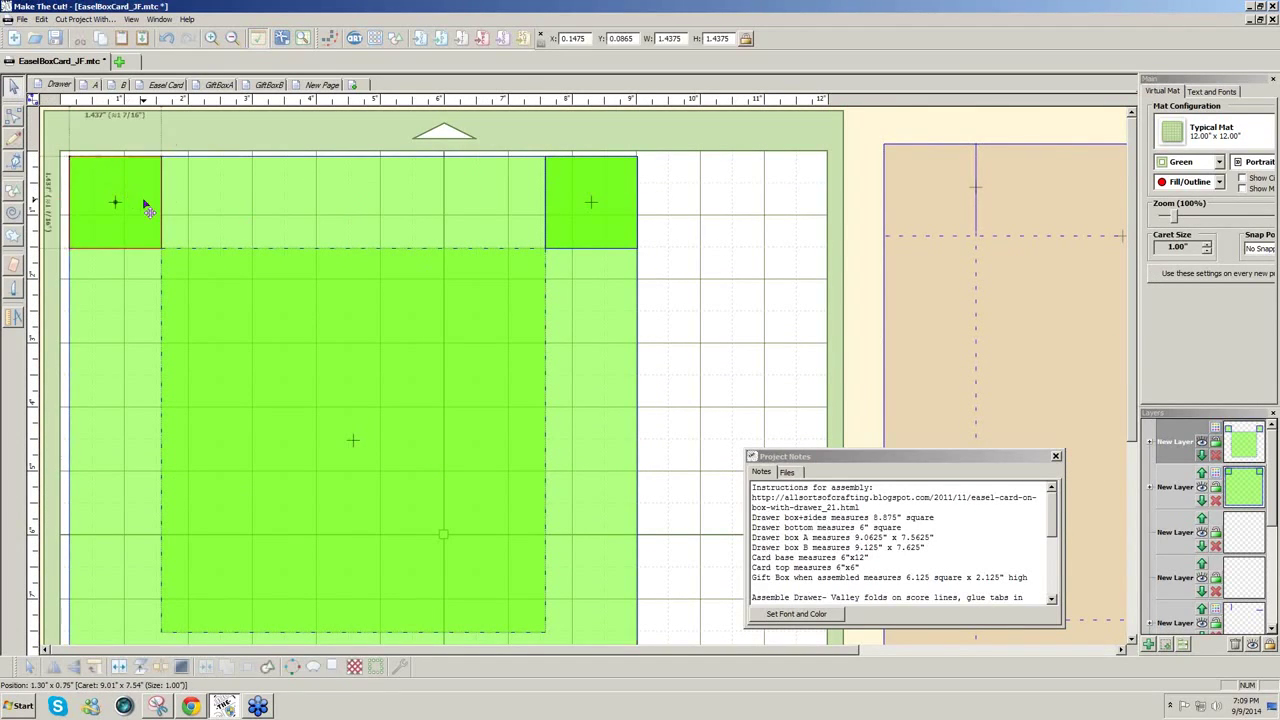
left_click(580, 230, "shift")
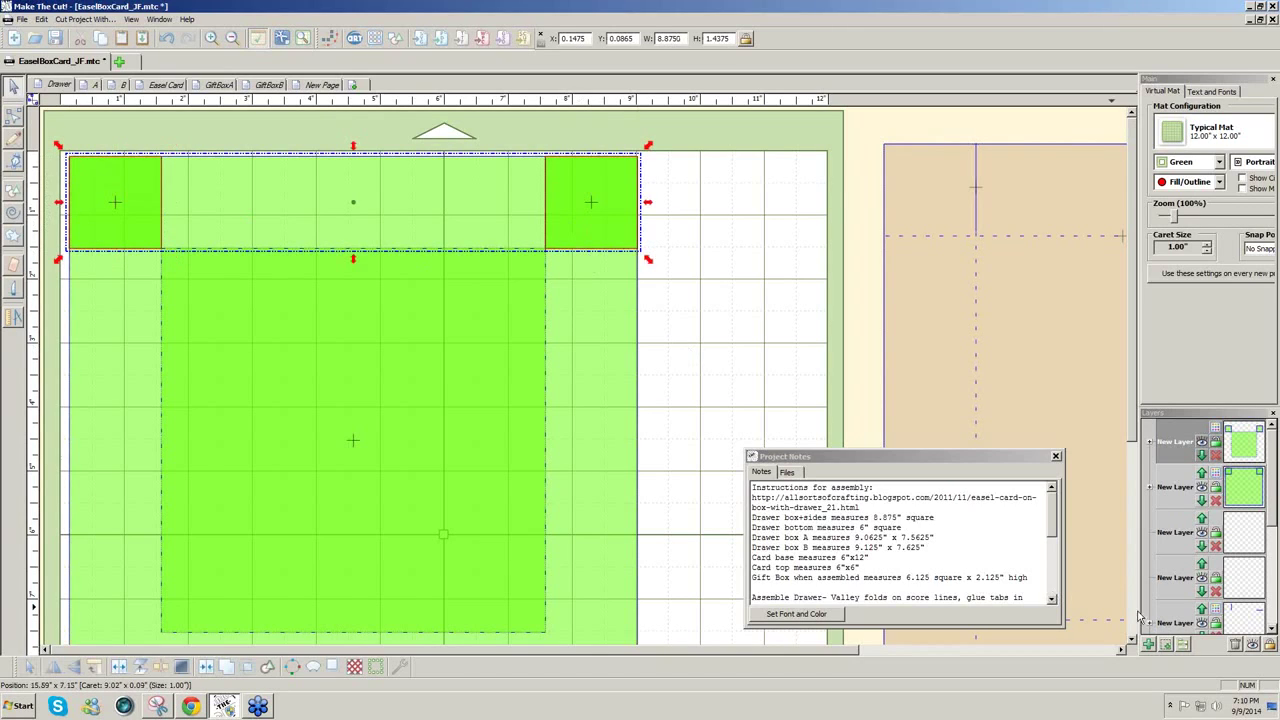
left_click(1165, 645)
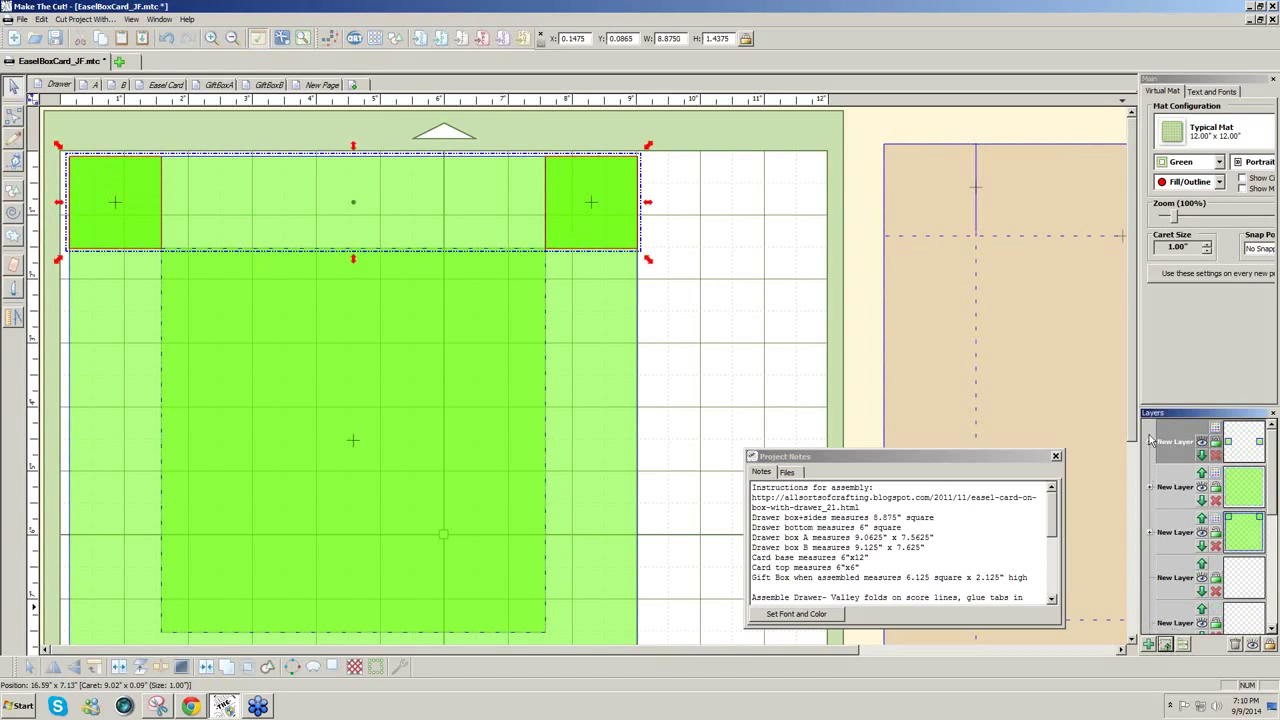
left_click(1202, 447)
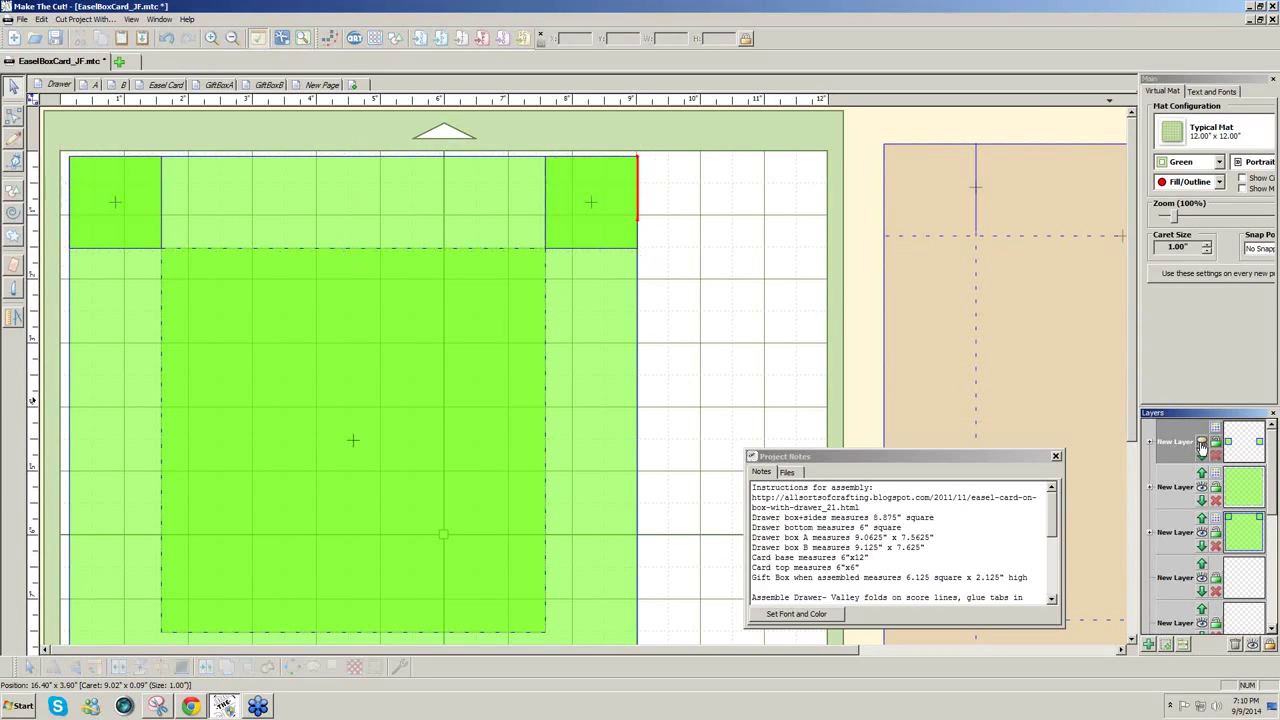
Put the remaining pair of upper corner squares on another new layer
left_click(615, 228)
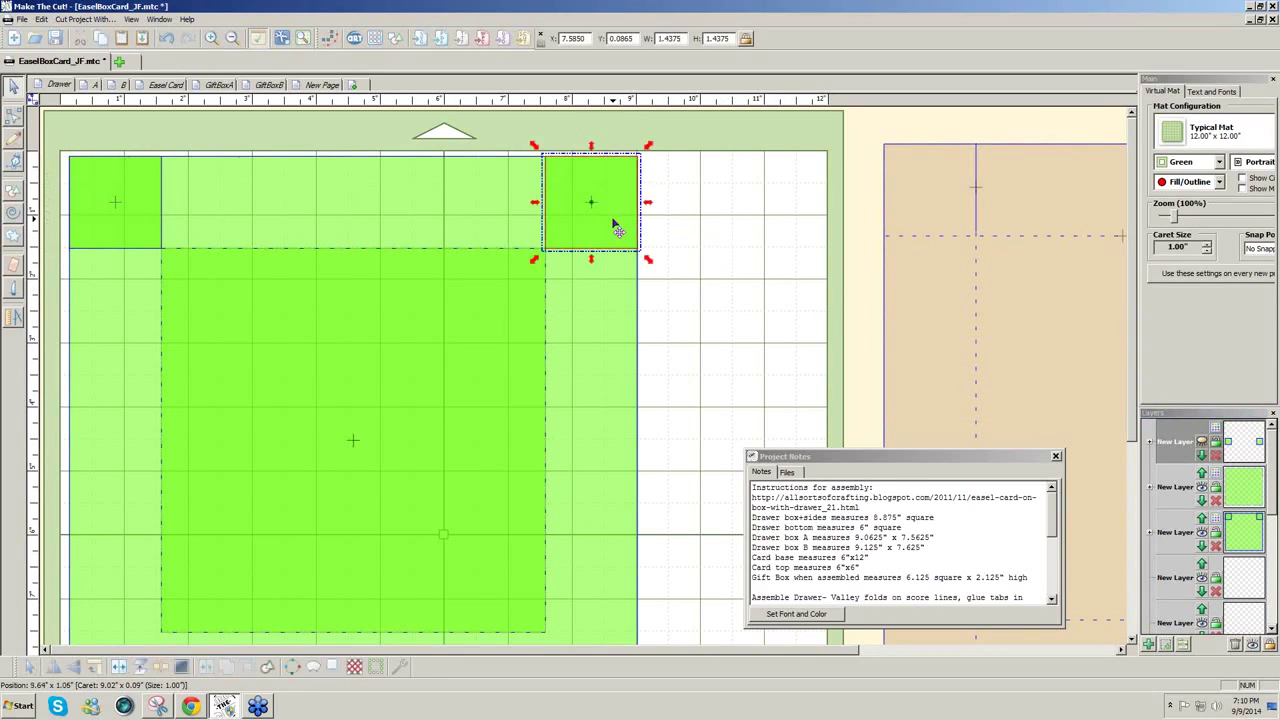
left_click(135, 216, "shift")
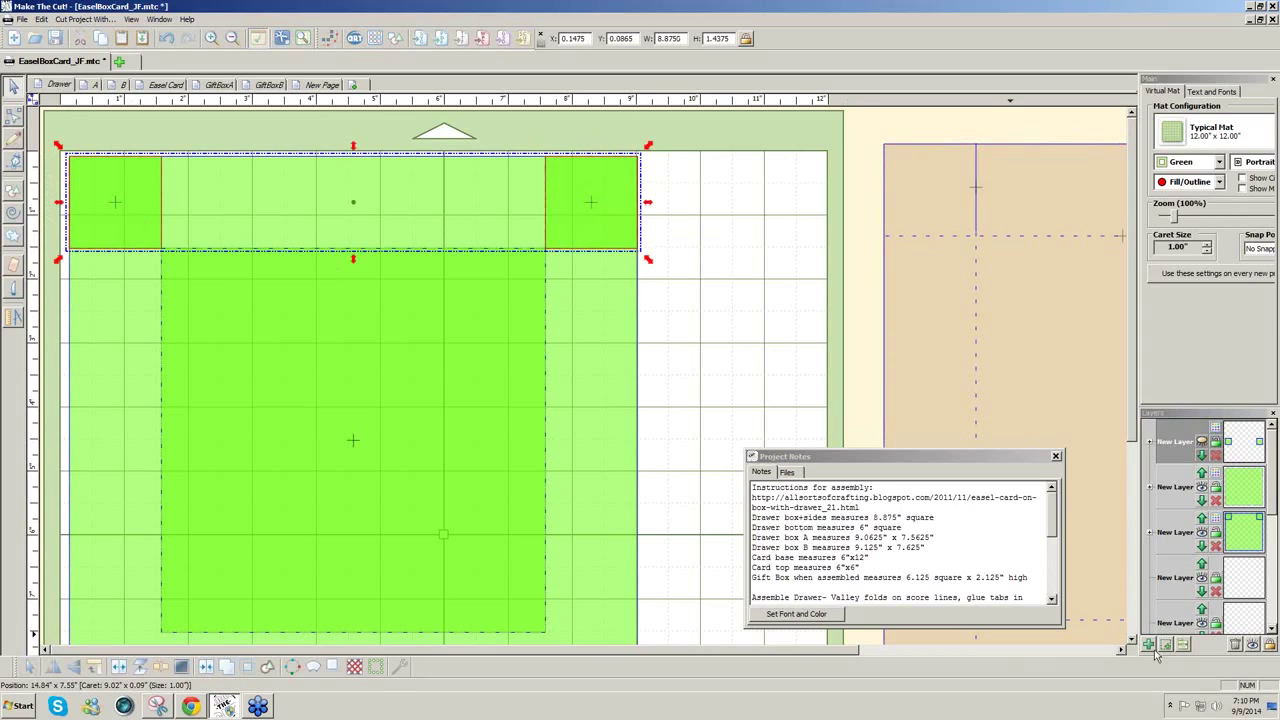
left_click(1165, 646)
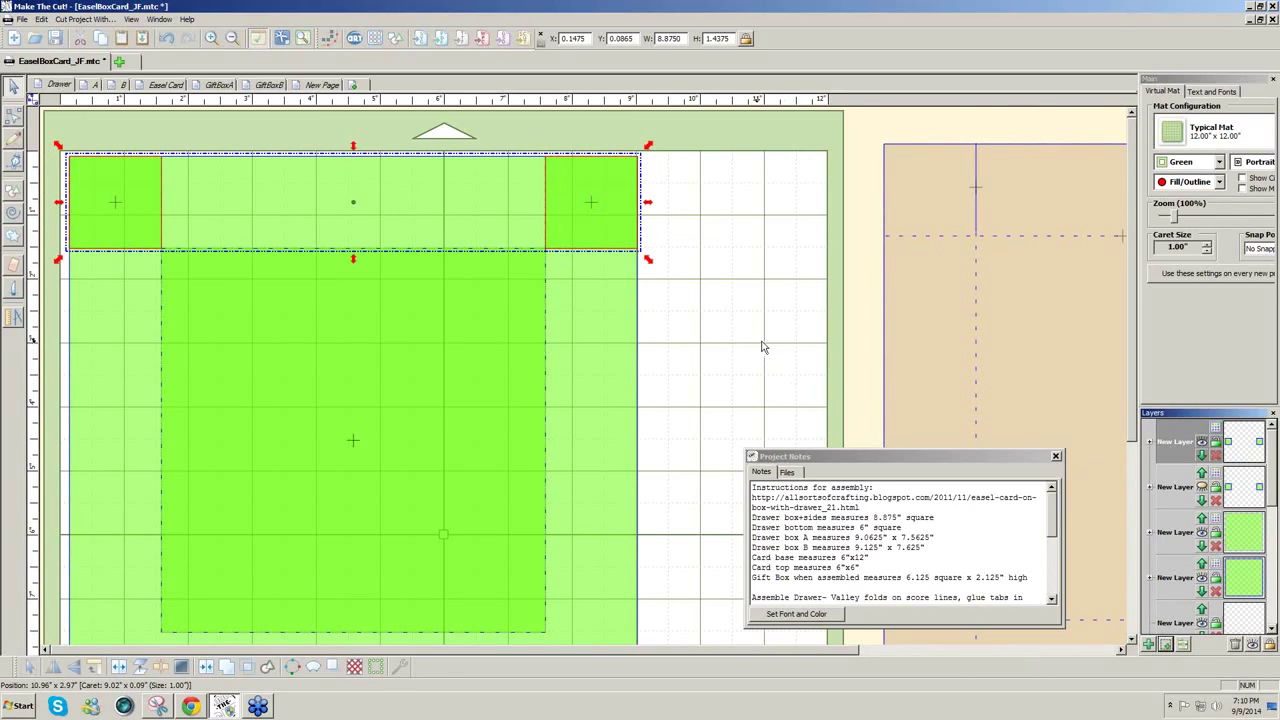
left_click(352, 238)
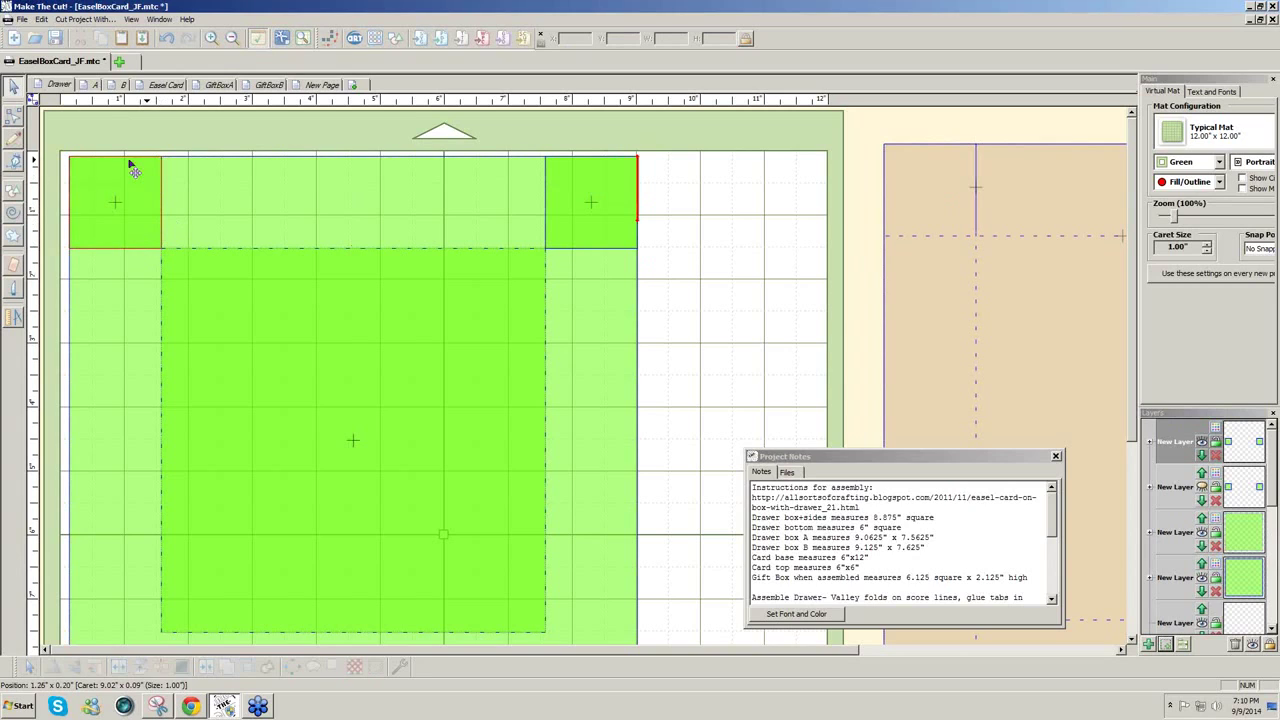
Delete the left, top and right sides of the upper-left corner square and the top, right and bottom sides of the upper-right one
left_click(13, 118)
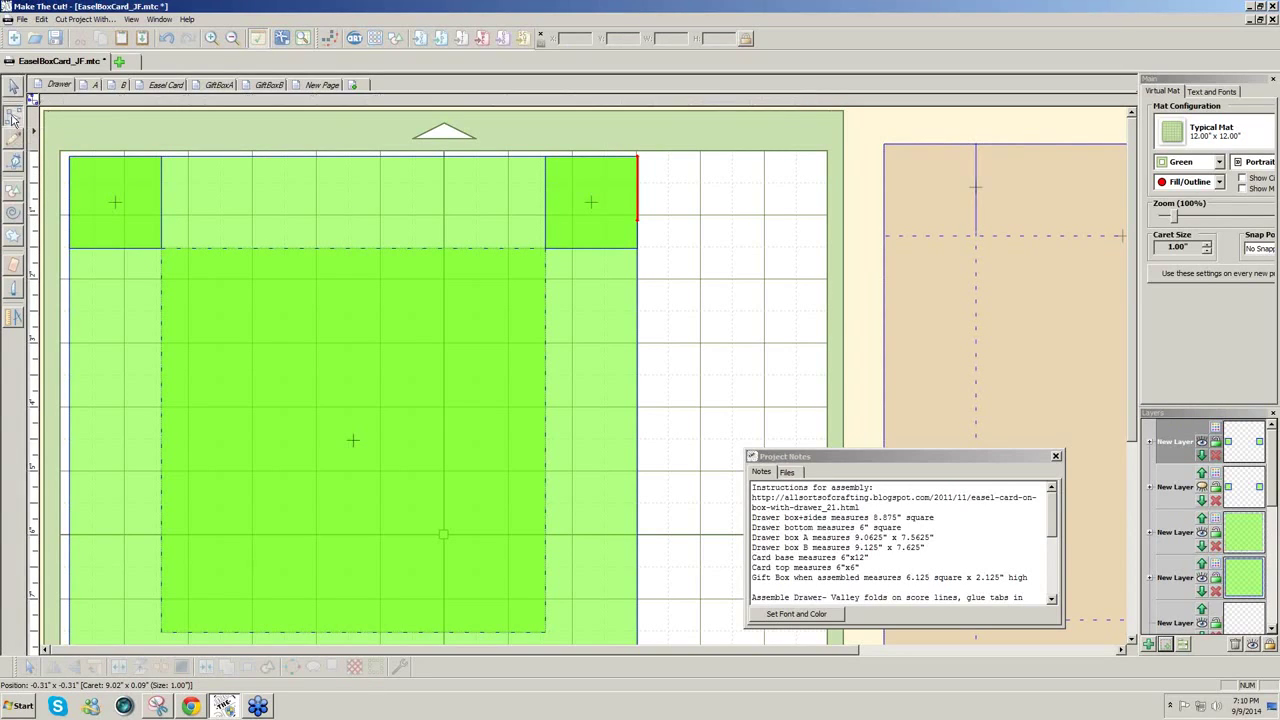
left_click(71, 228)
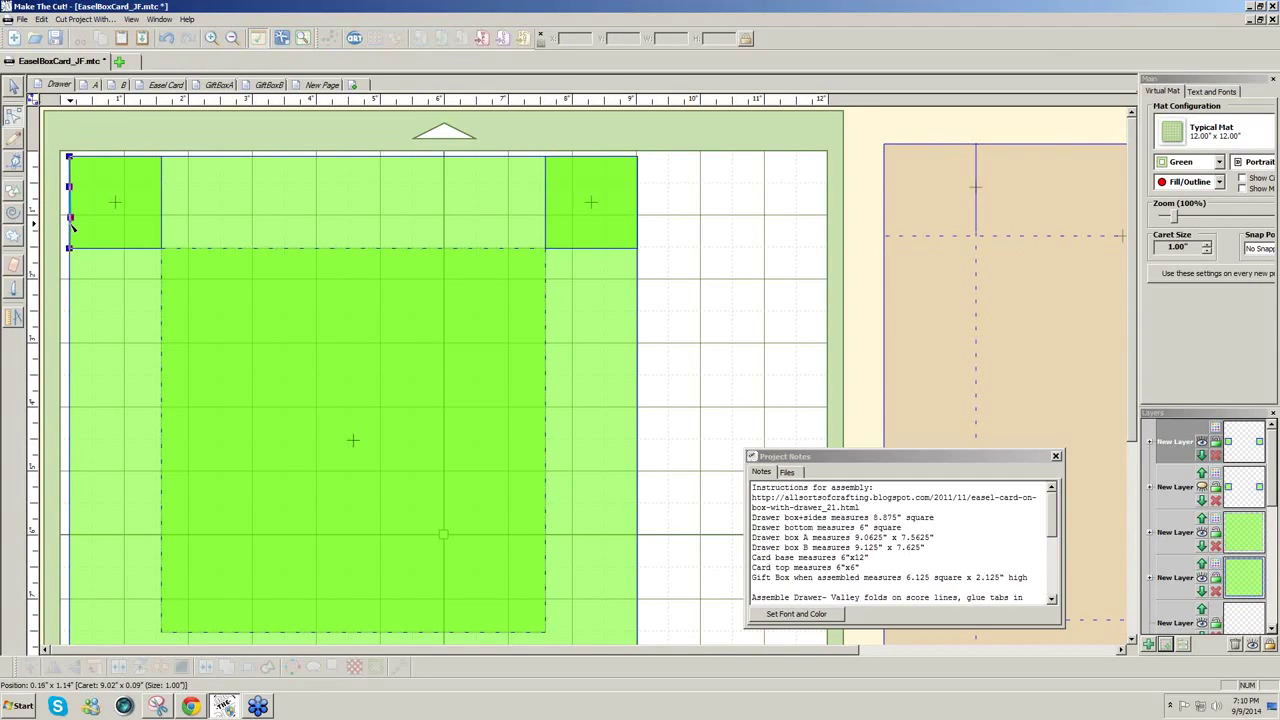
key("Delete")
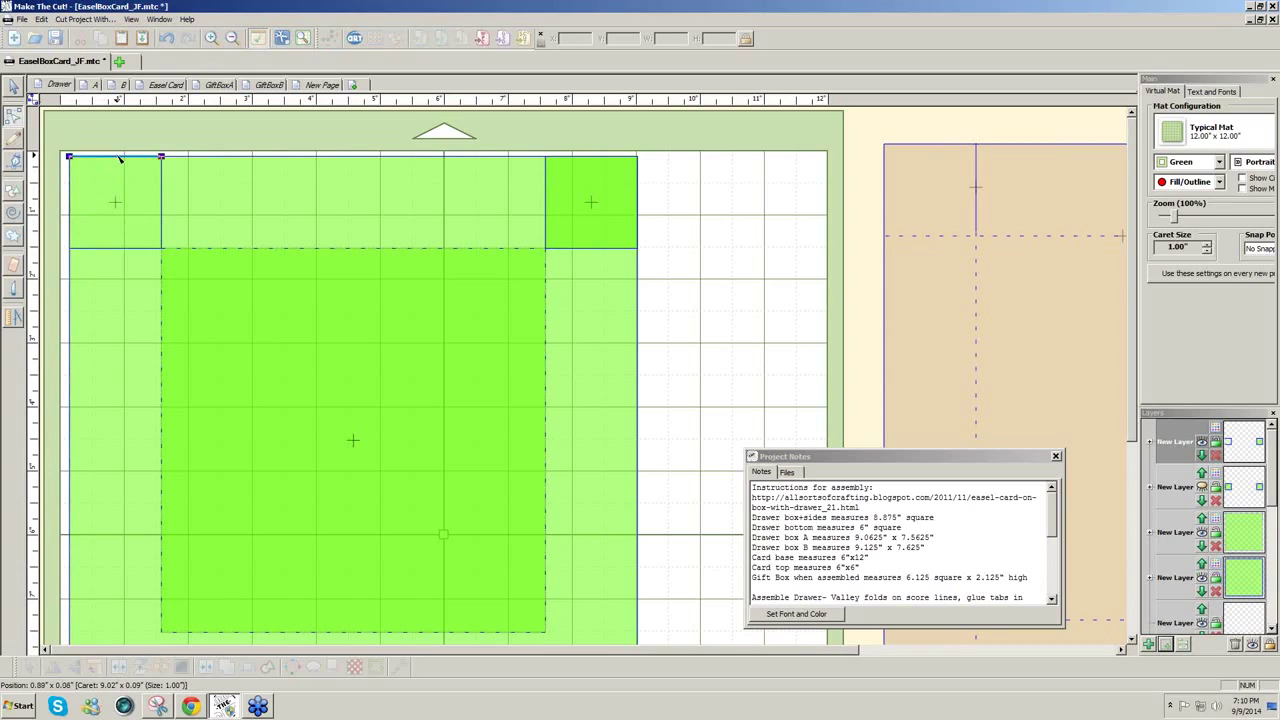
left_click(162, 202)
key("Delete")
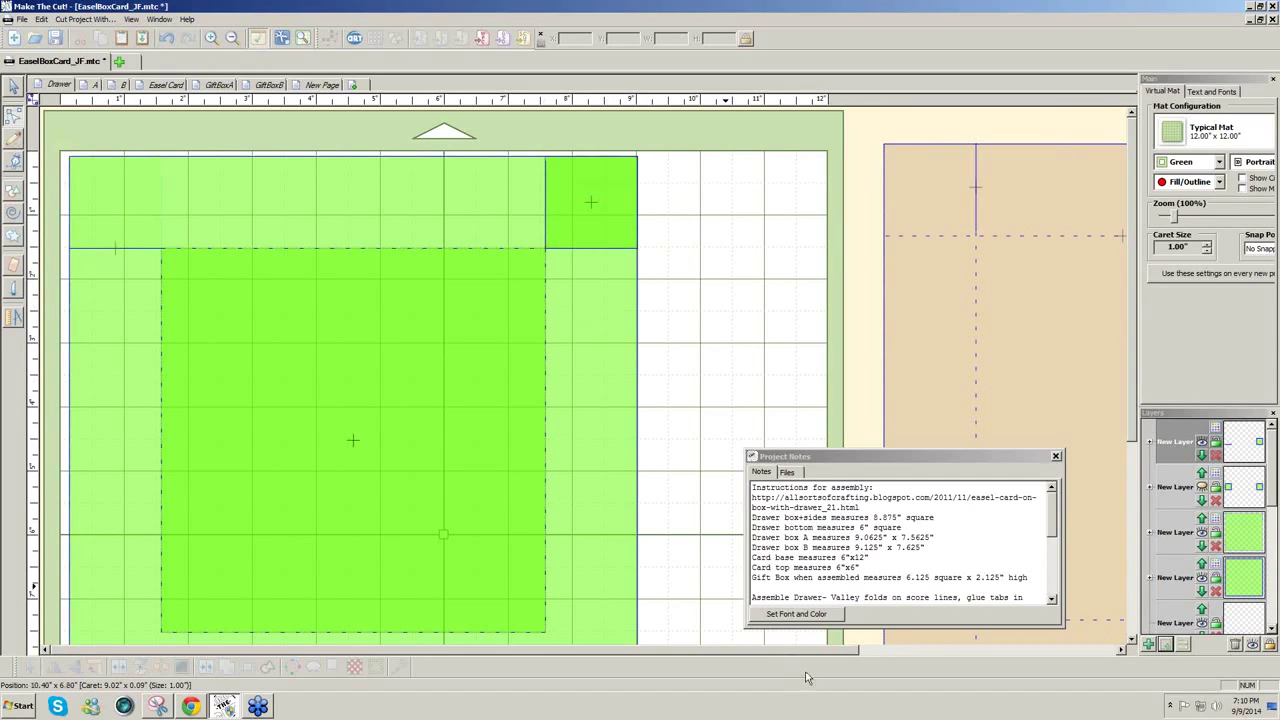
left_click_drag(820, 652, 1015, 652)
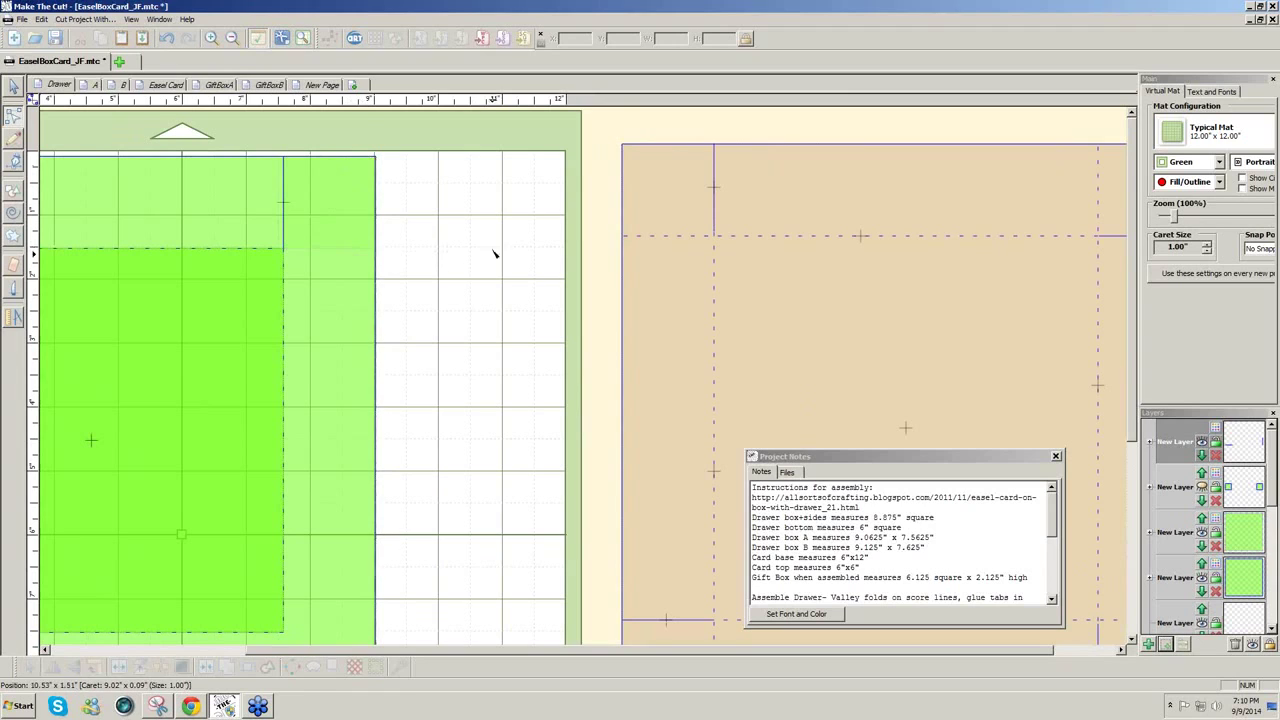
left_click_drag(312, 649, 175, 647)
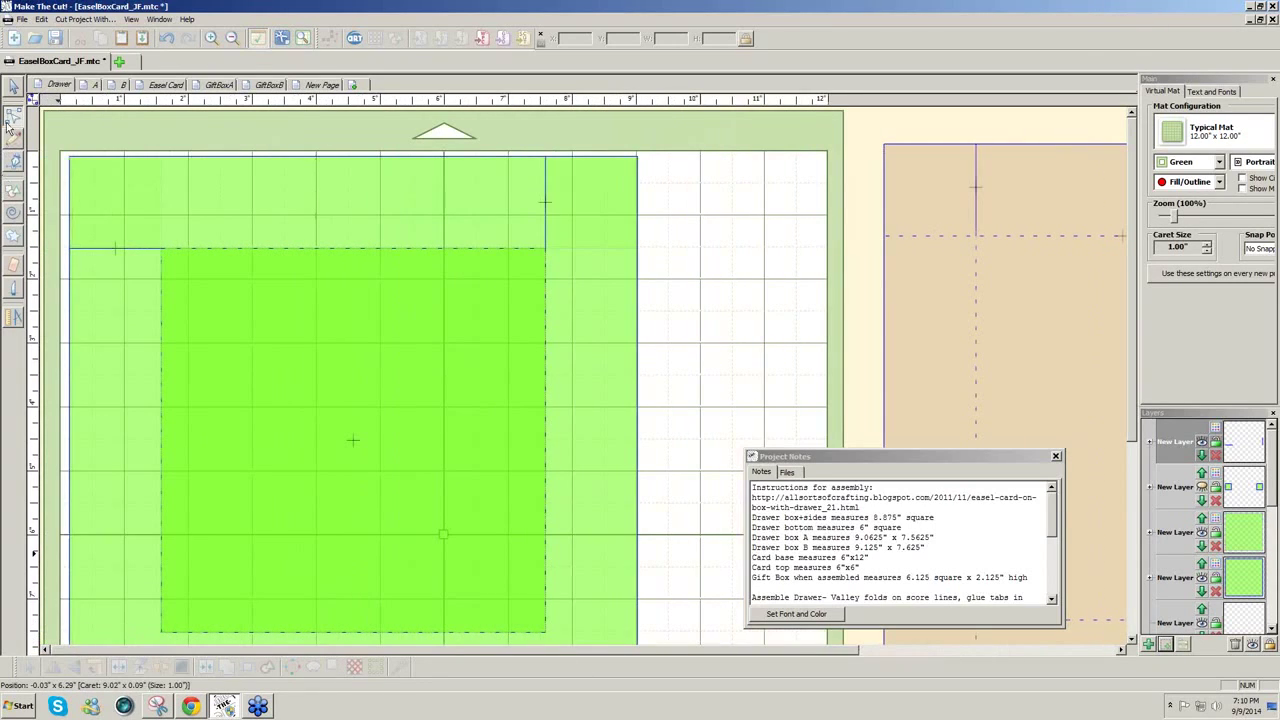
Copy the two remaining corner lines together and paste them in place
left_click_drag(58, 133, 691, 265)
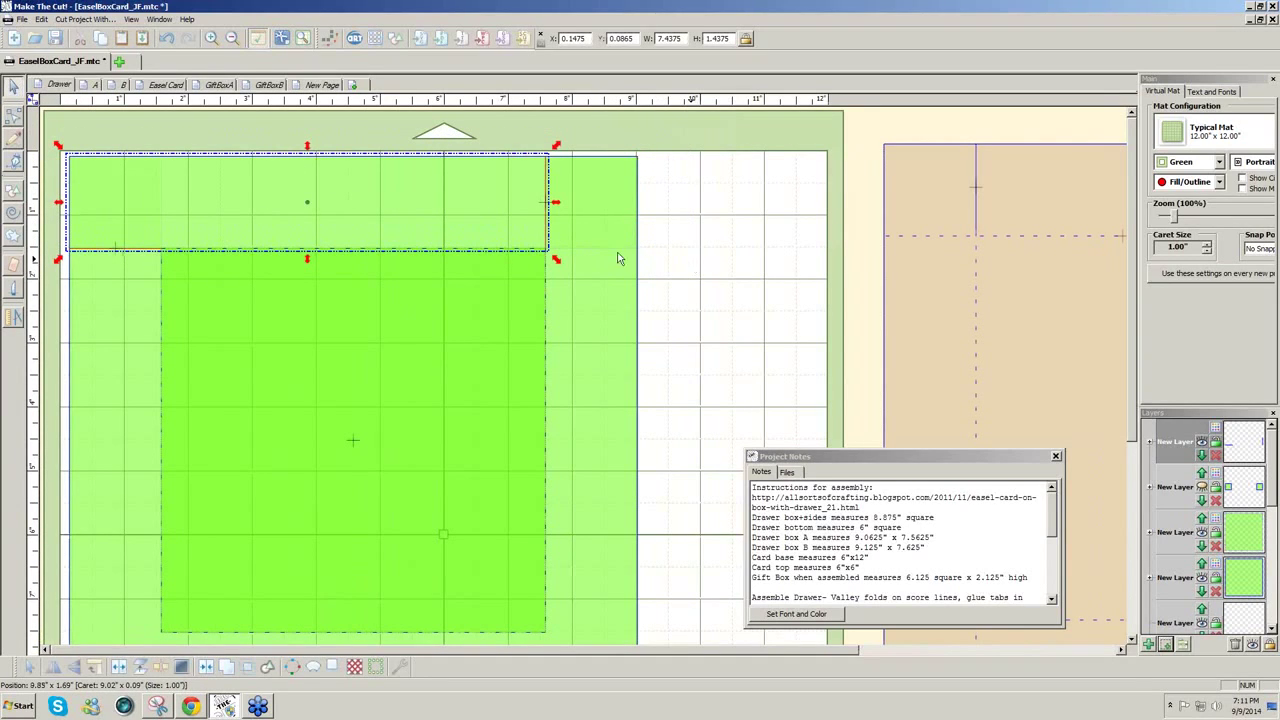
left_click(41, 19)
left_click(55, 73)
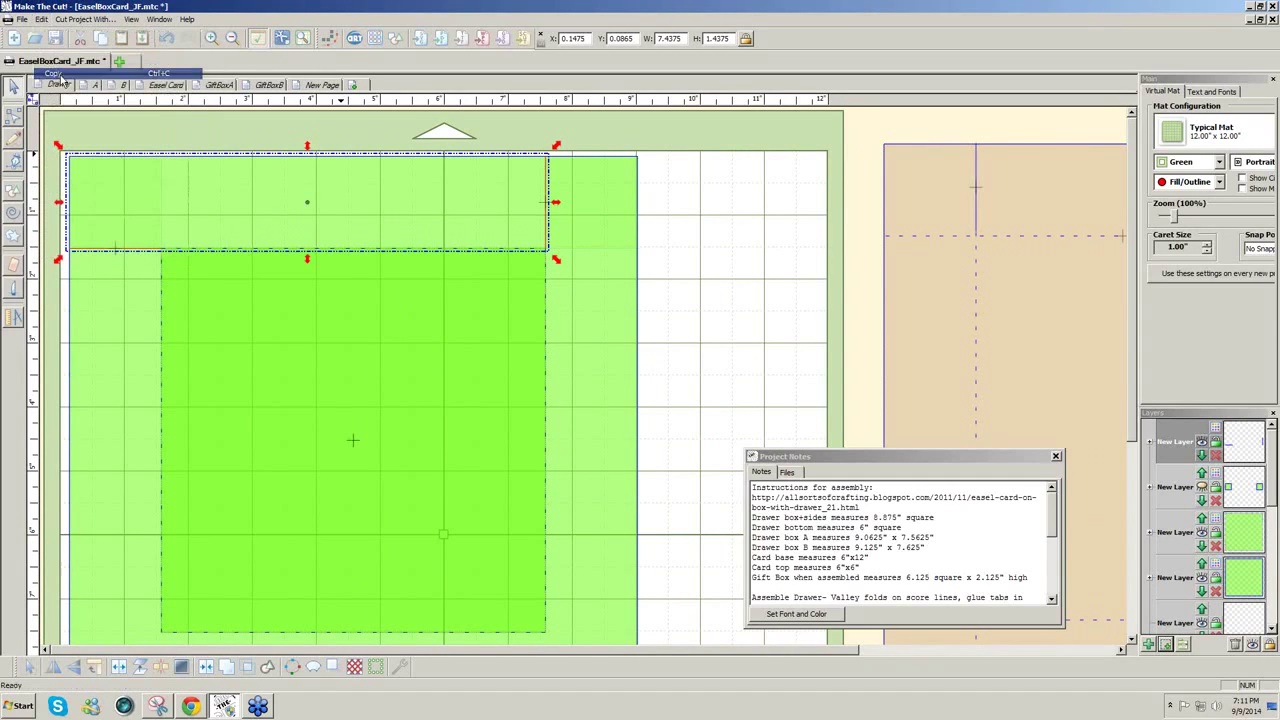
left_click(42, 20)
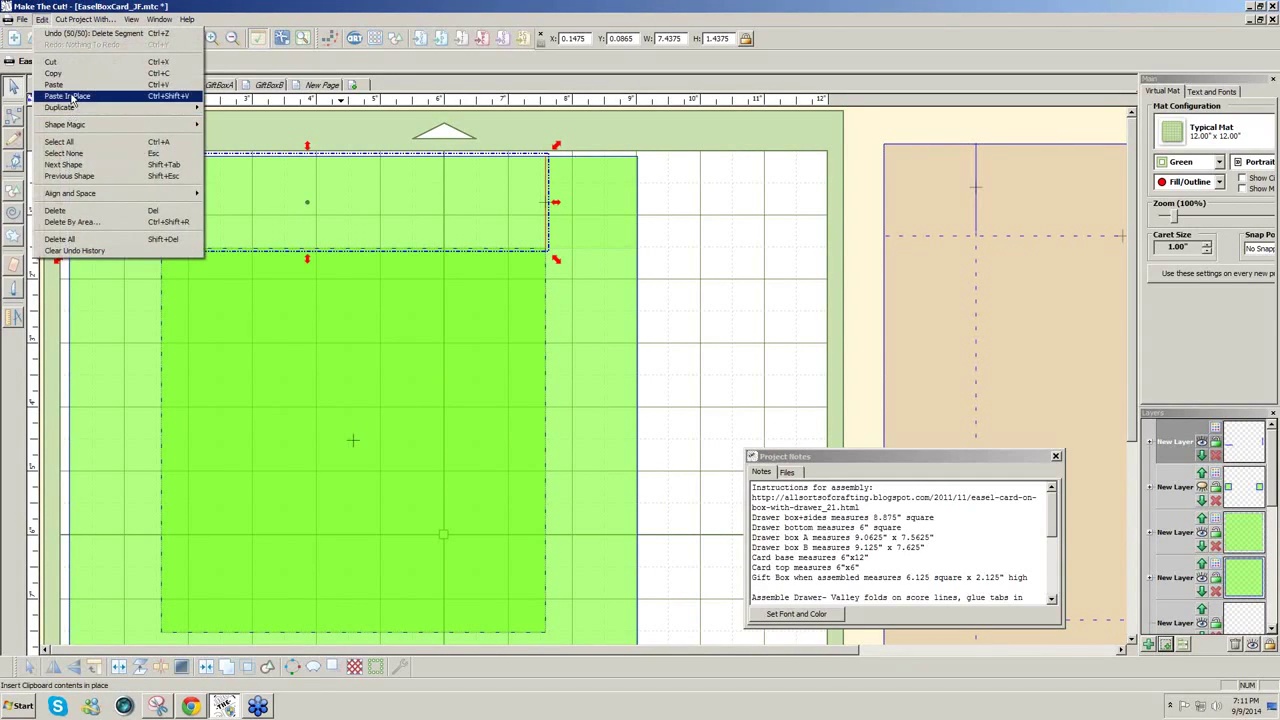
left_click(72, 97)
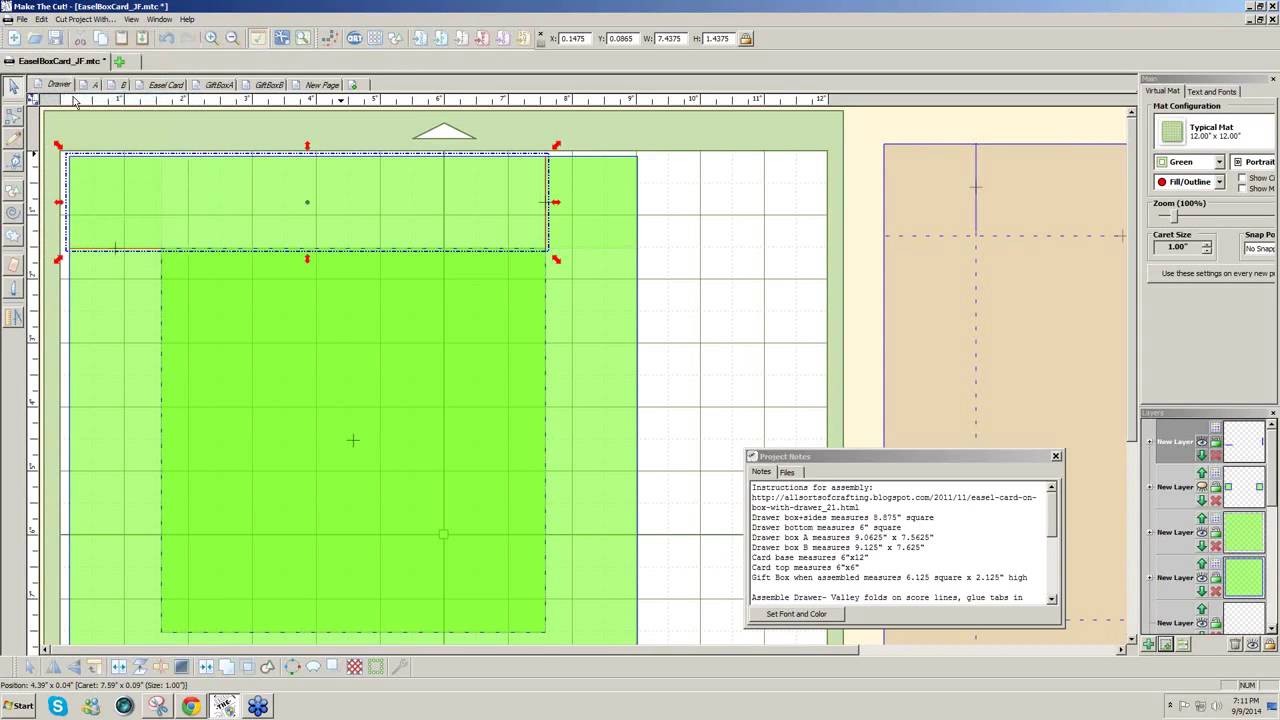
Move the pasted lines straight down to Y 7.5553, along the outer square's lower edge
key("Down")
key("Down")
key("Down")
key("Down")
key("Down")
key("Down")
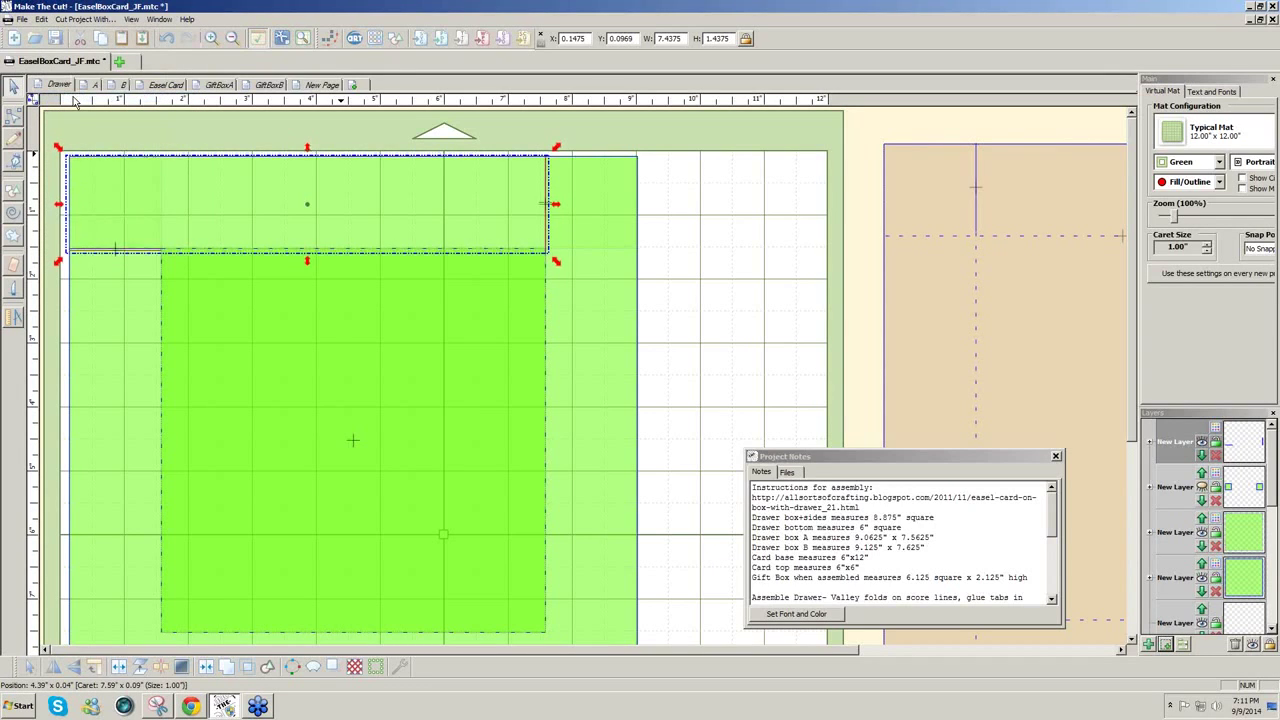
key("Down")
key("Down")
key("Down")
key("Down")
key("Down")
key("Down")
key("Down")
key("Down")
key("Down")
key("Down")
key("Down")
key("Down")
key("Down")
key("Down")
key("Down")
key("Down")
key("Down")
key("Down")
key("Down")
key("Down")
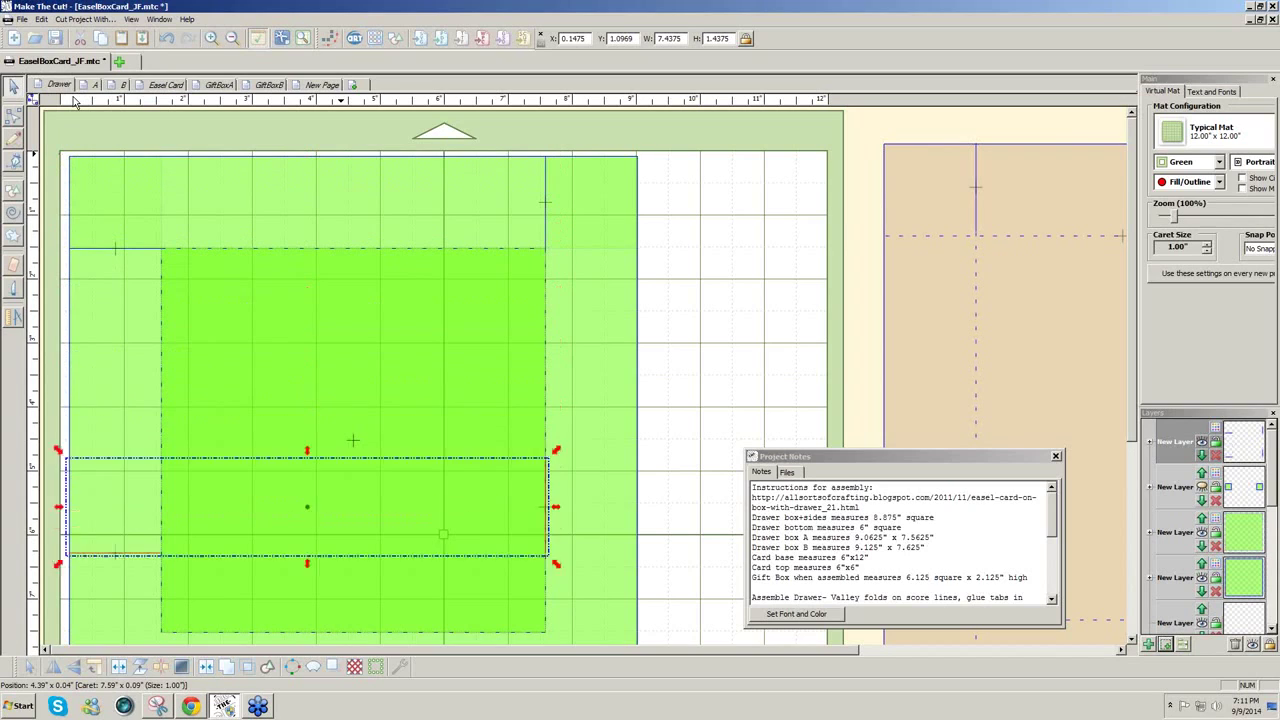
key("Down")
key("Down")
key("Down")
key("Down")
key("Down")
key("Down")
key("Down")
key("Down")
key("Down")
key("Down")
key("Down")
key("Down")
key("Down")
key("Down")
key("Down")
key("Down")
key("Down")
key("Down")
key("Down")
key("Down")
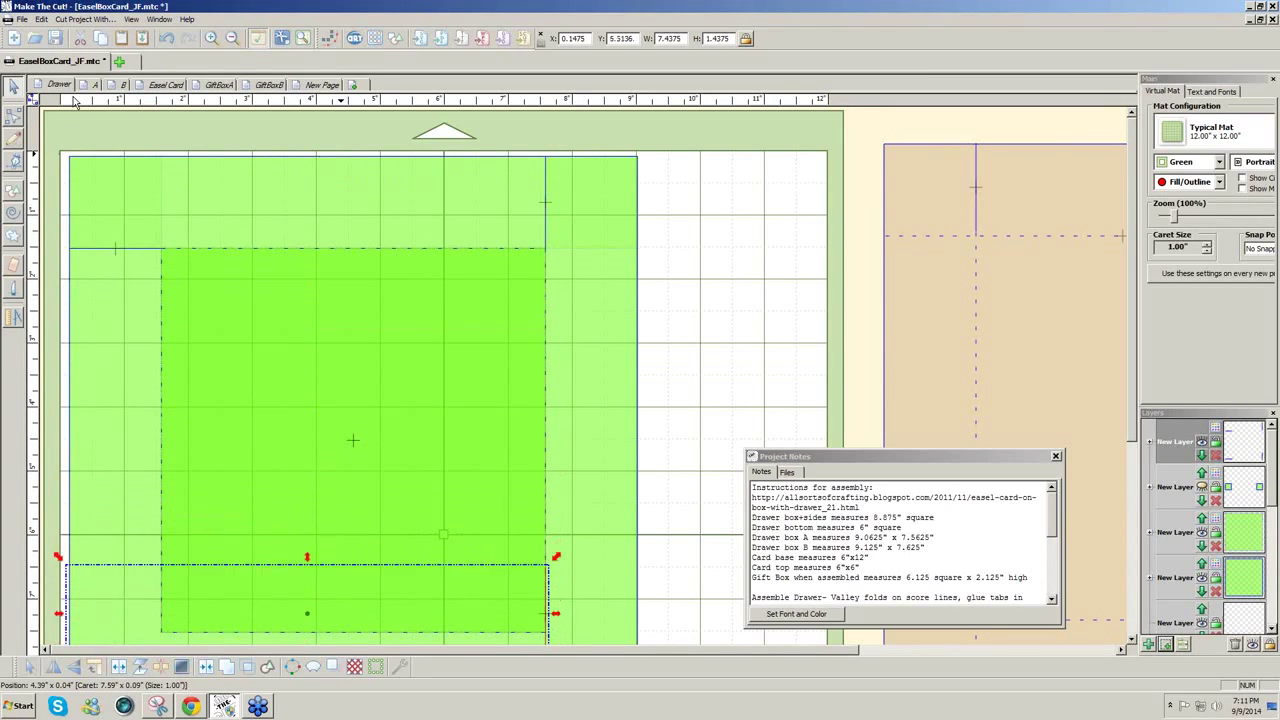
key("Down")
key("Down")
key("Down")
key("Down")
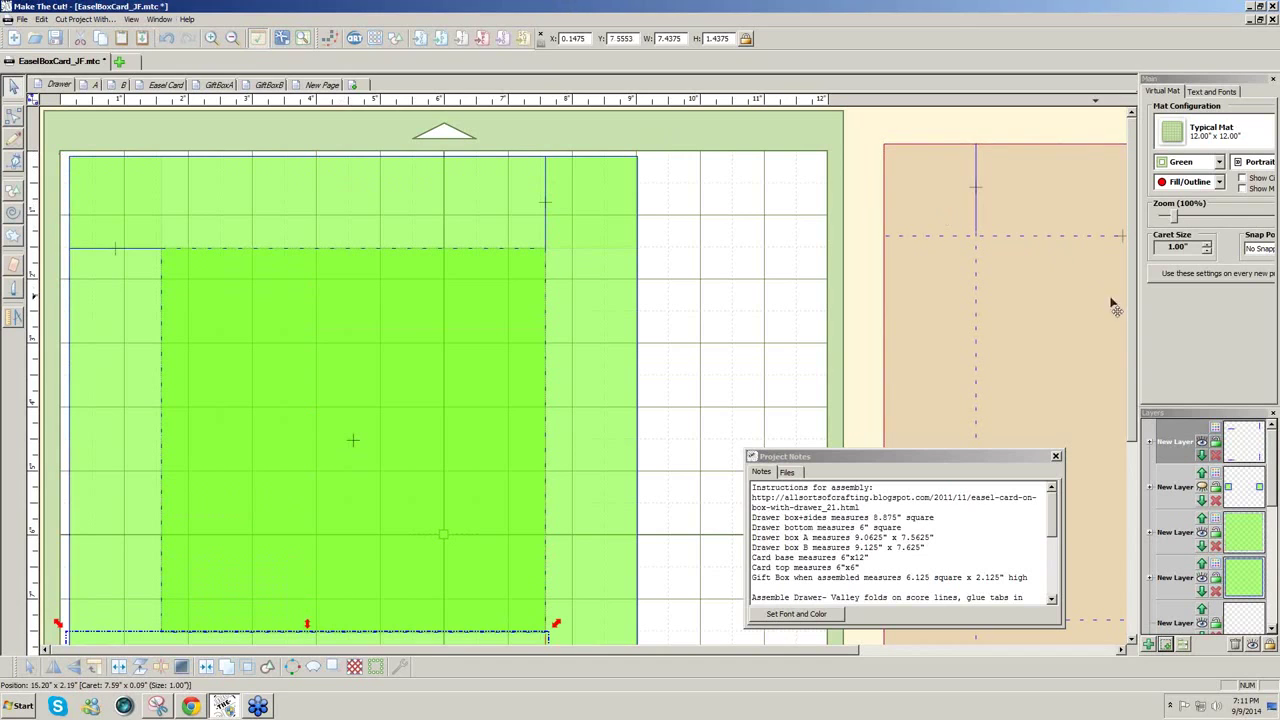
left_click_drag(1130, 310, 1112, 474)
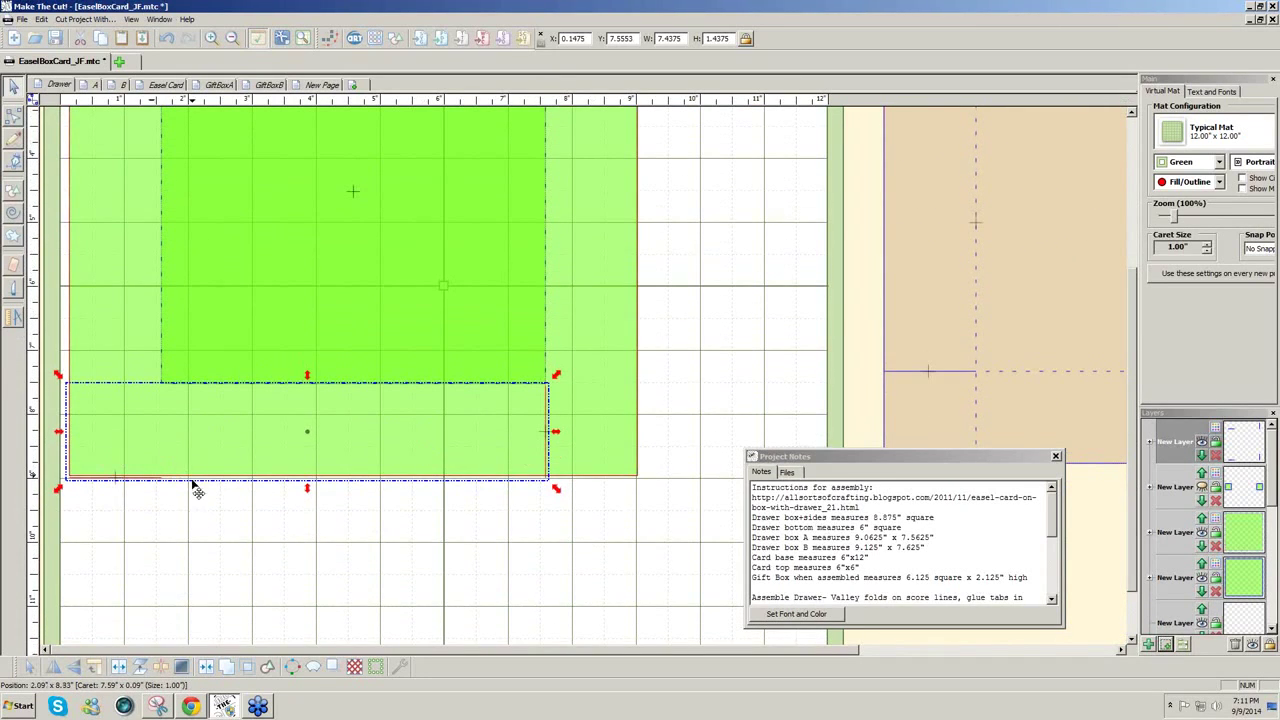
Flip the moved pair of lines horizontally and vertically
left_click(55, 668)
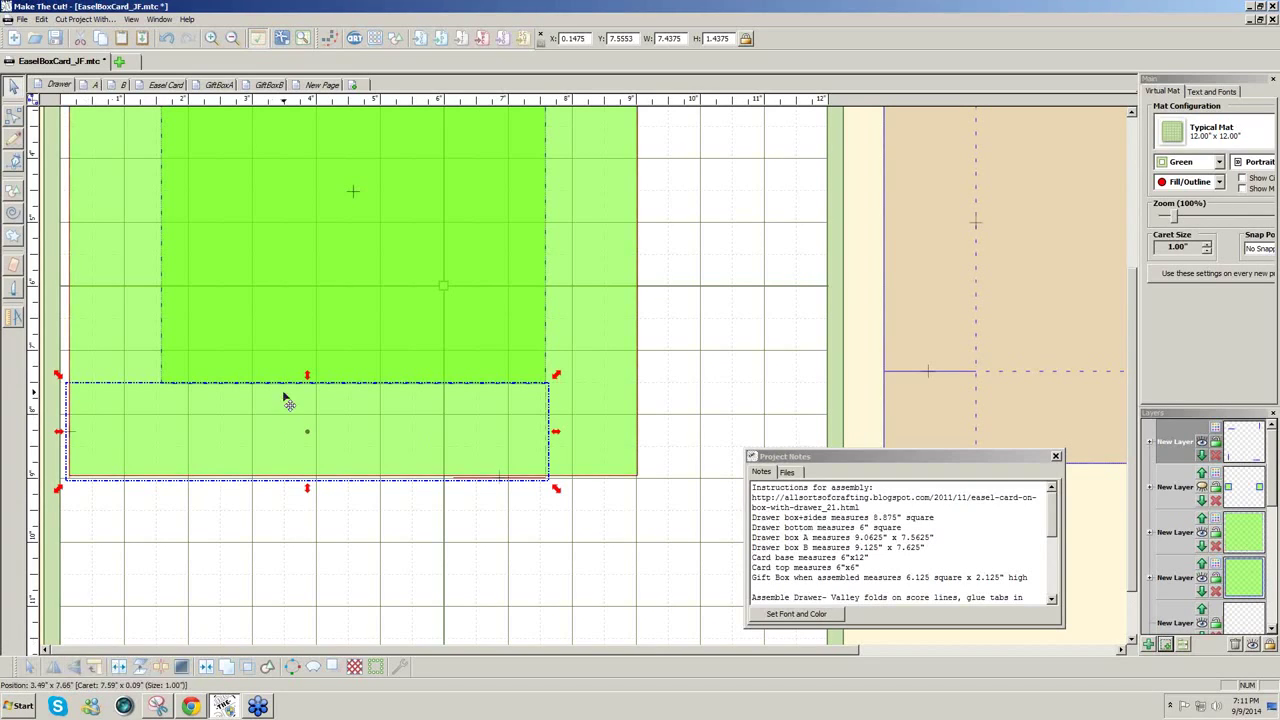
left_click(350, 548)
left_click_drag(726, 492, 42, 333)
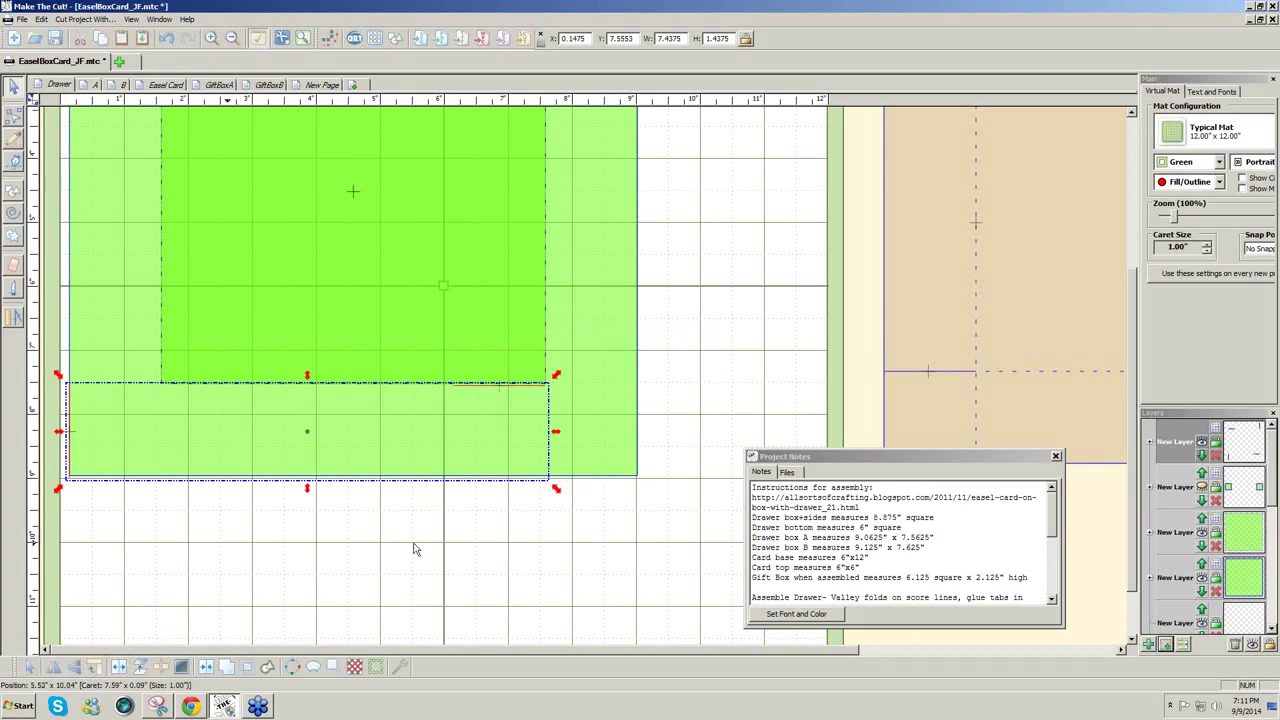
left_click(443, 450)
left_click_drag(443, 450, 480, 600)
key("ctrl+z")
left_click(475, 603)
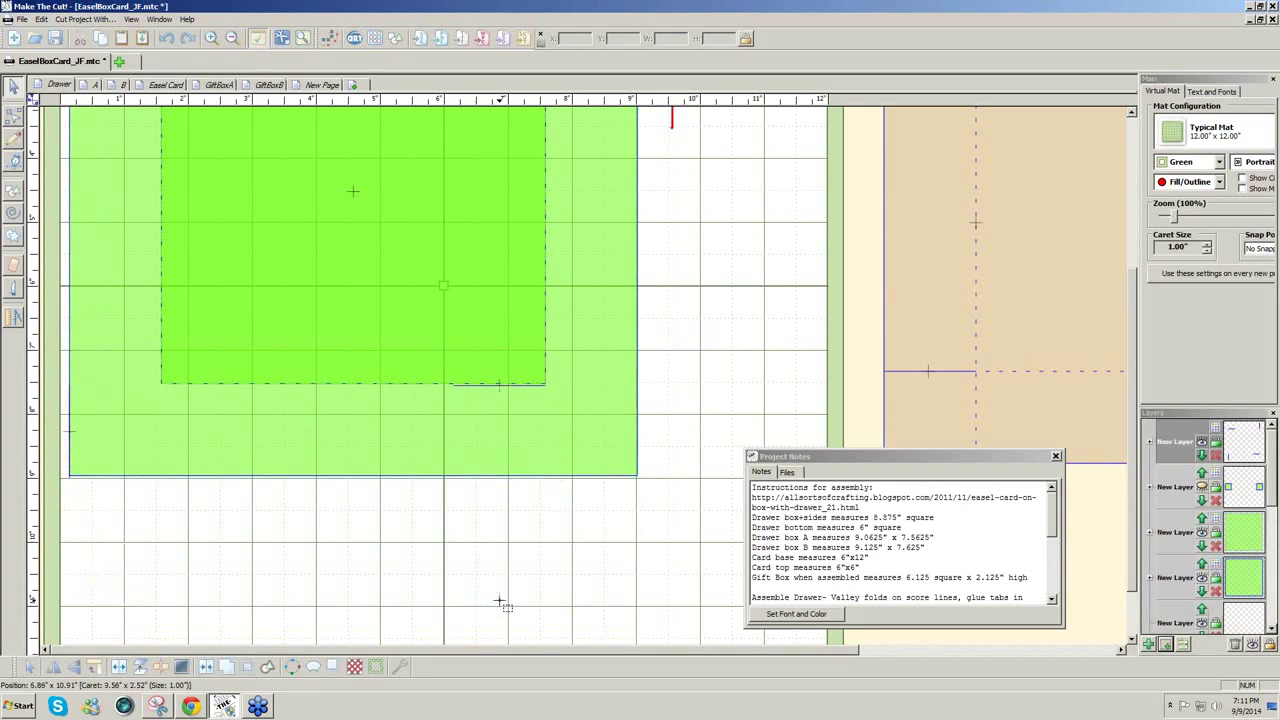
Delete the flipped pair of corner lines along the outer square's lower edge
left_click_drag(638, 536, 32, 348)
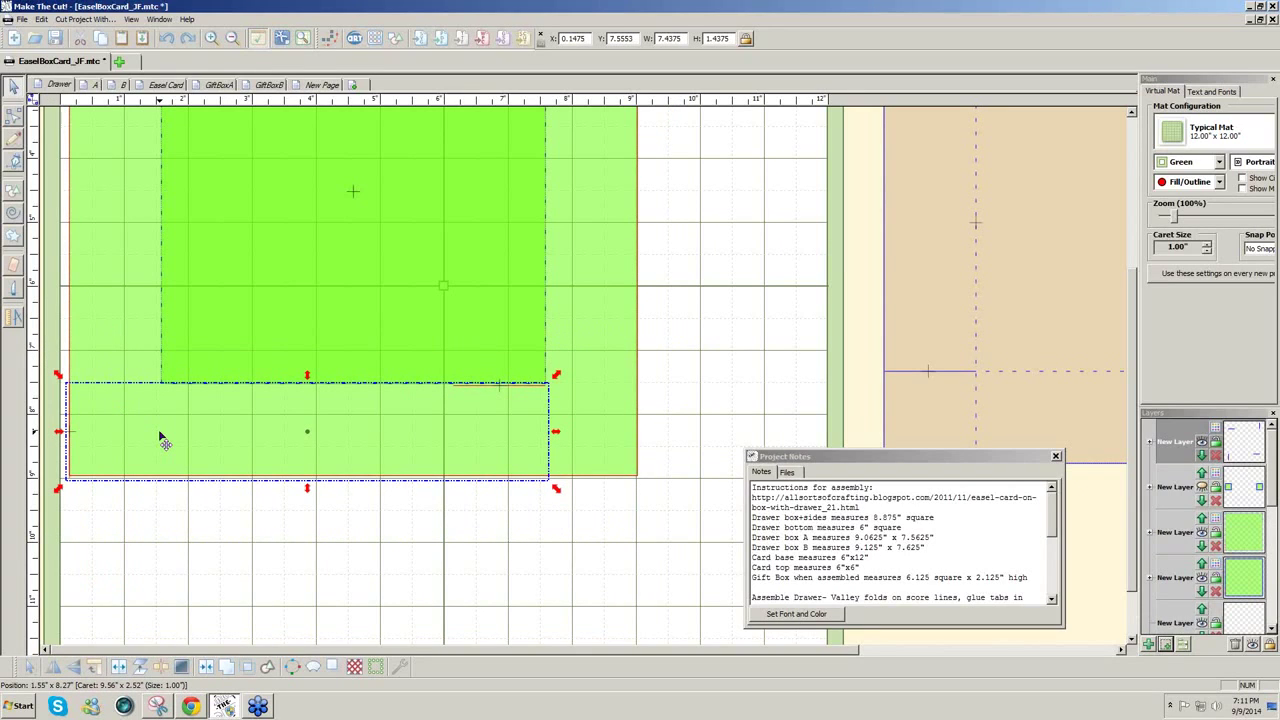
key("Delete")
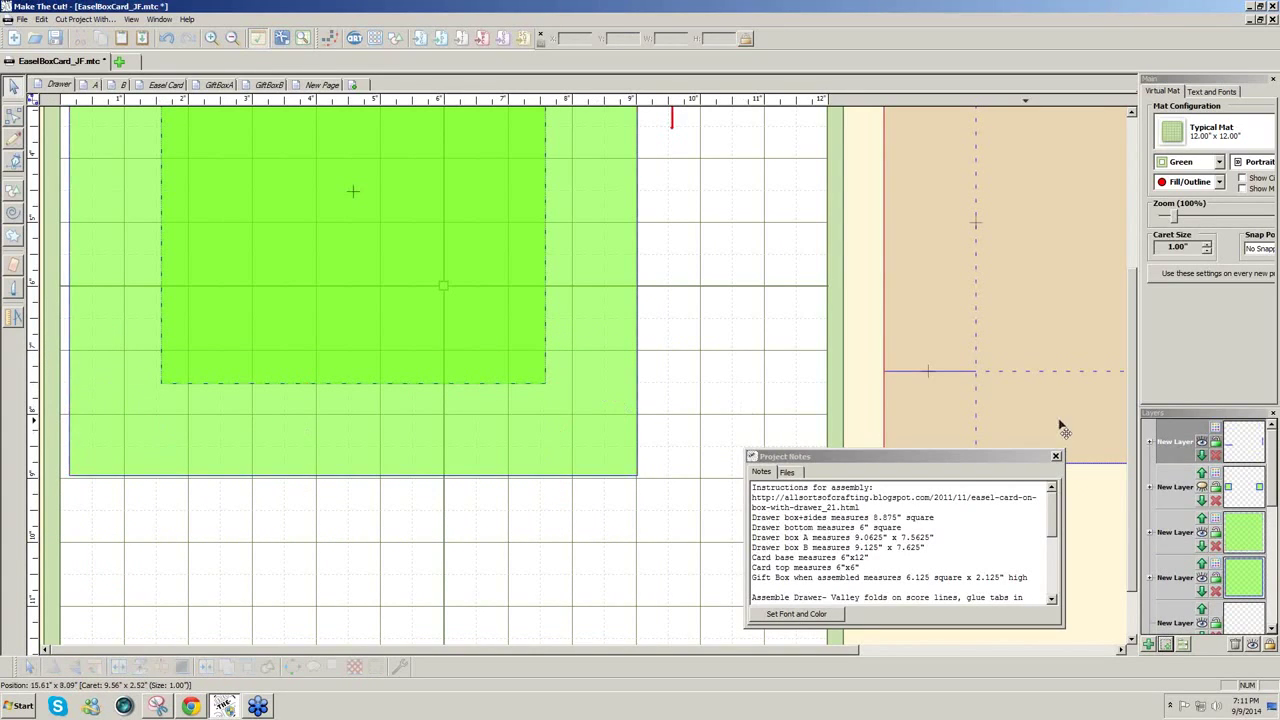
Duplicate the upper pair of corner lines in place and rotate the copy 180 degrees
scroll(1134, 456, "up", 5)
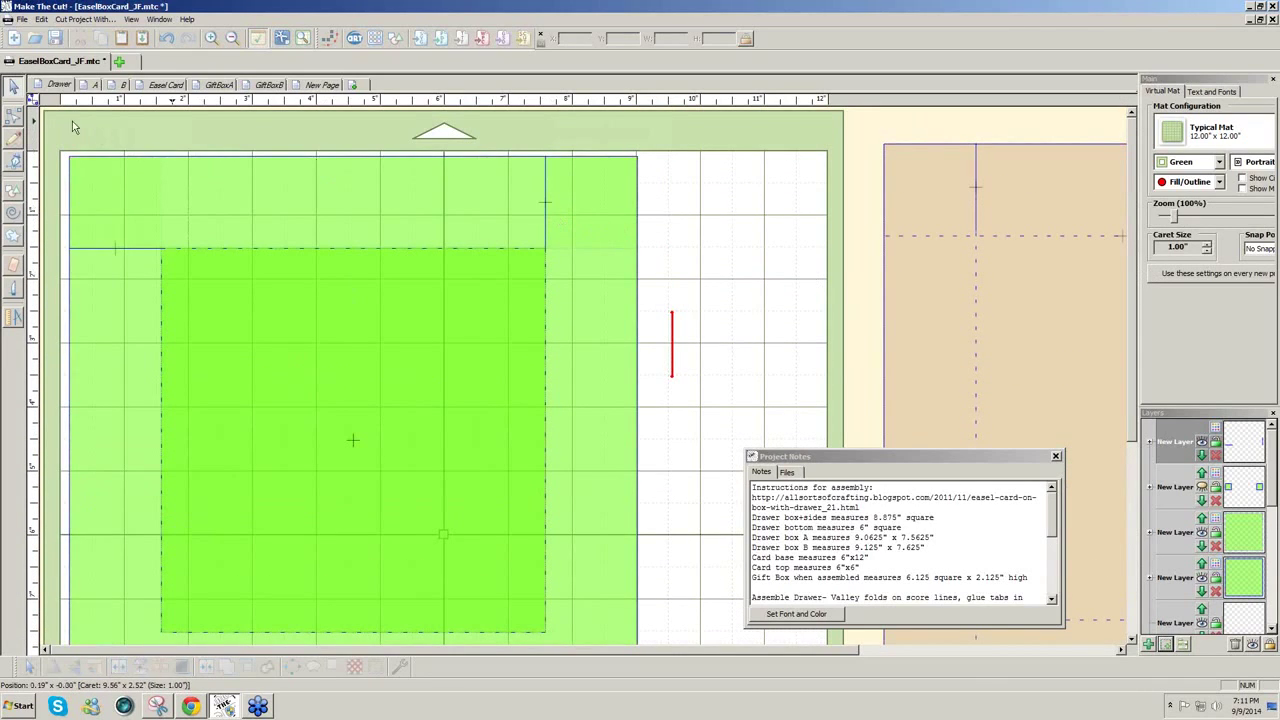
left_click_drag(68, 122, 612, 285)
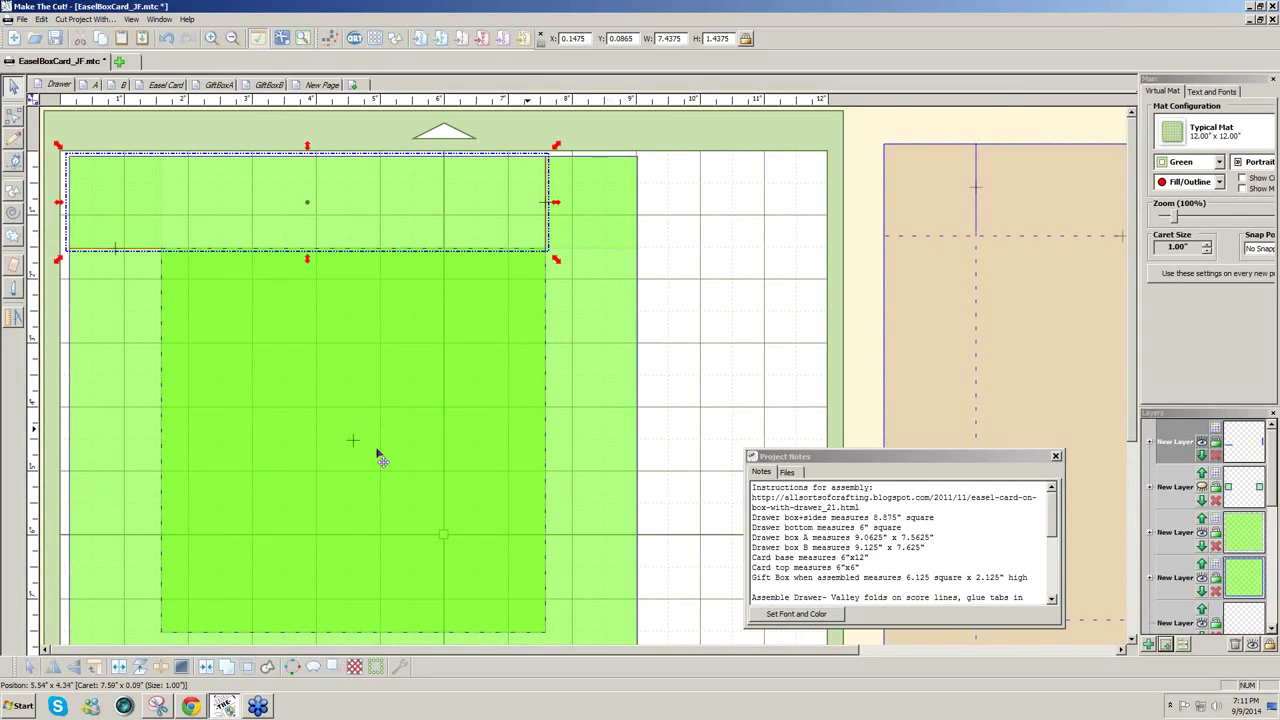
left_click(99, 667)
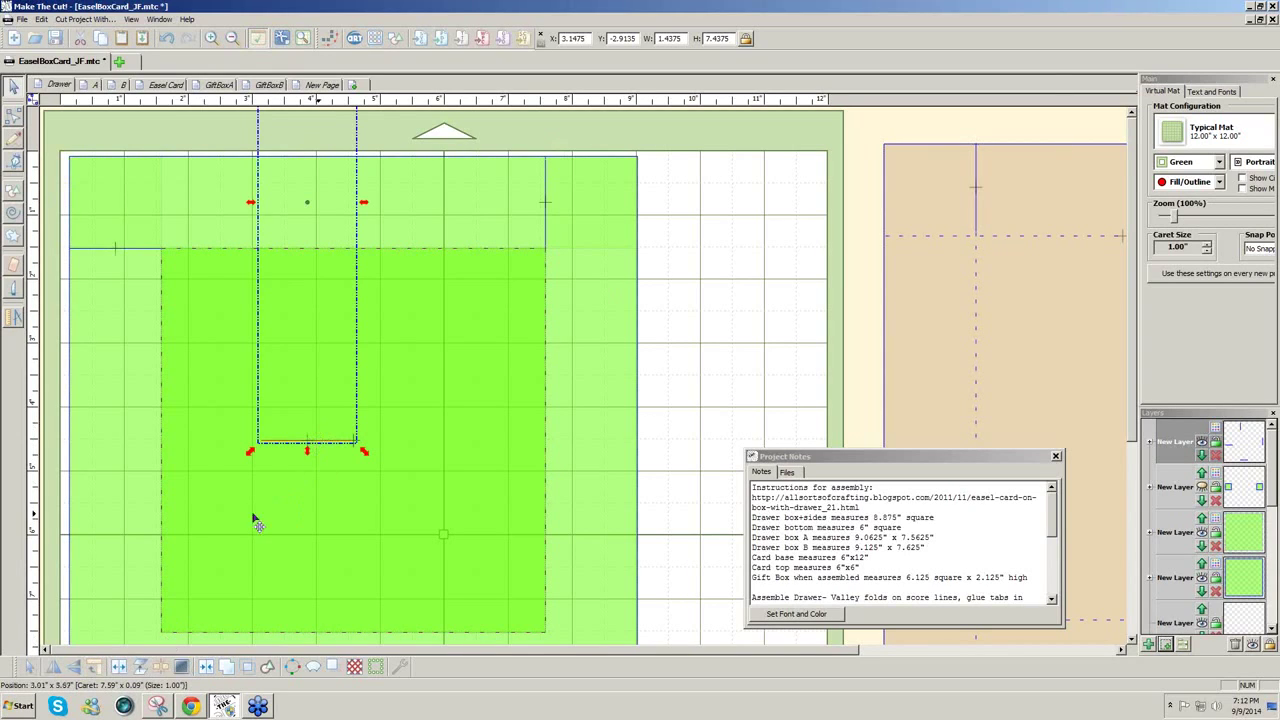
left_click(96, 667)
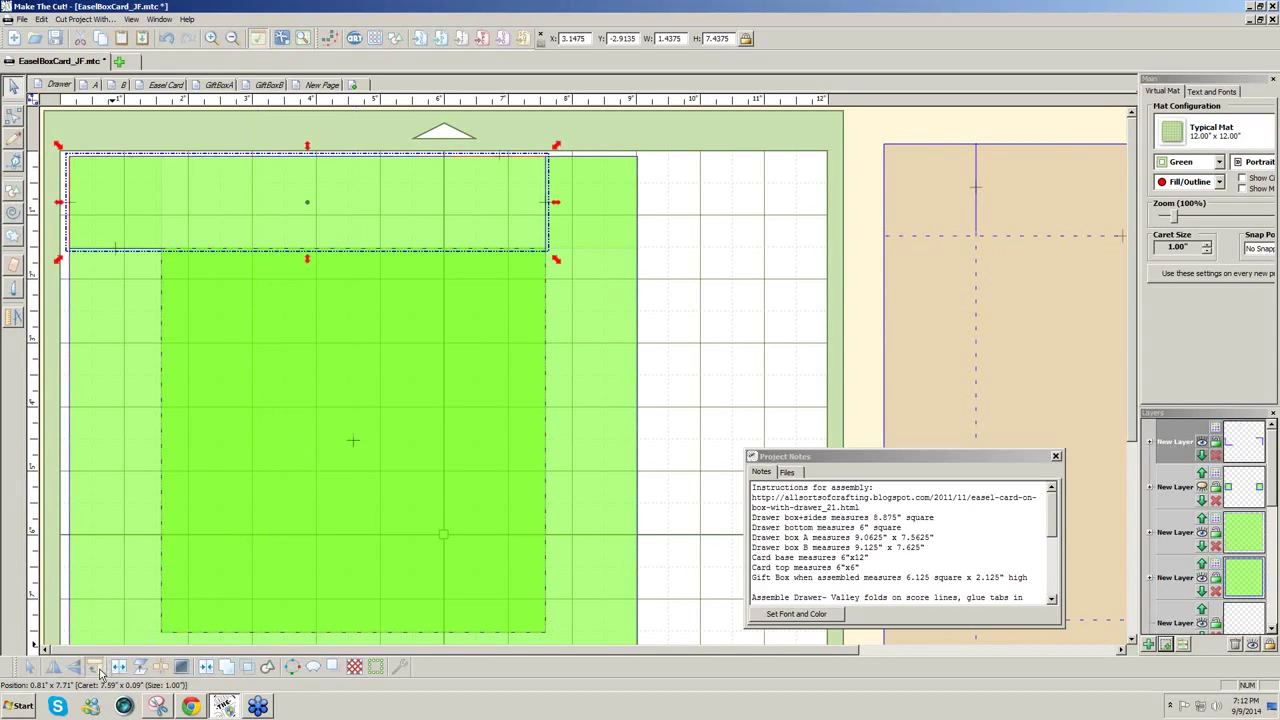
Undo the outer square's accidental move along with the rotations and duplication of the upper corner lines
left_click(441, 226)
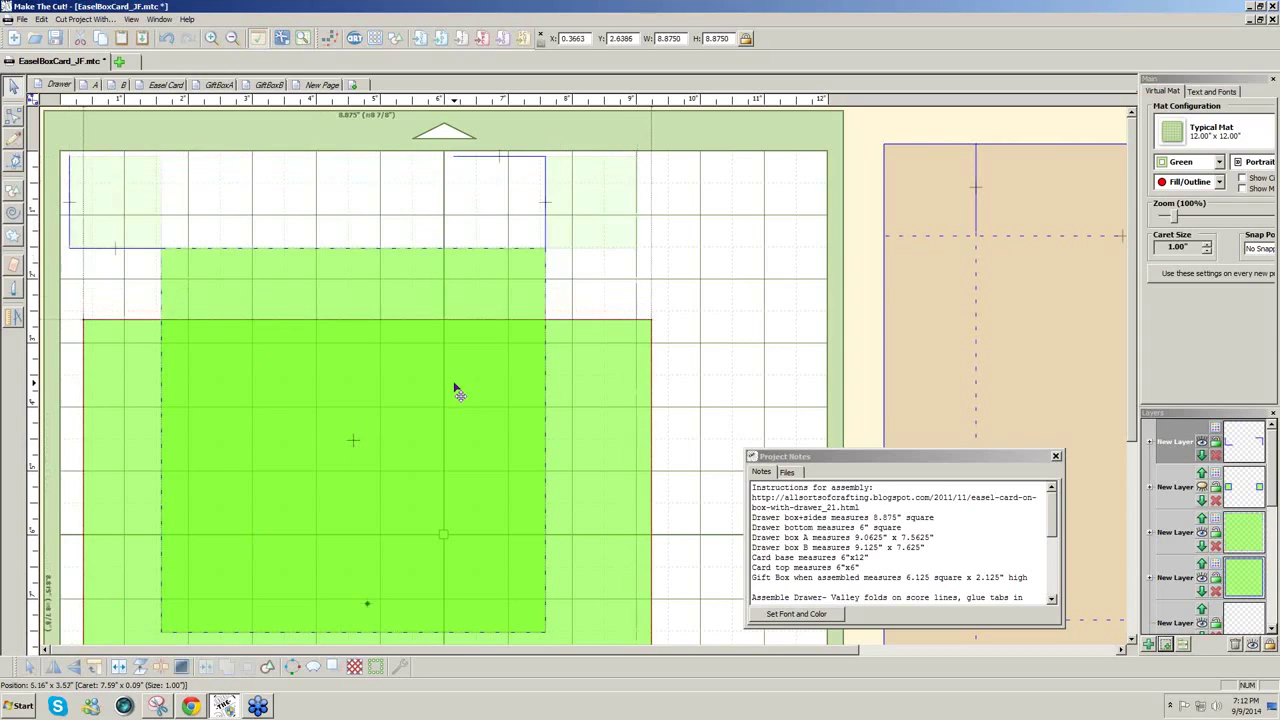
left_click(454, 388)
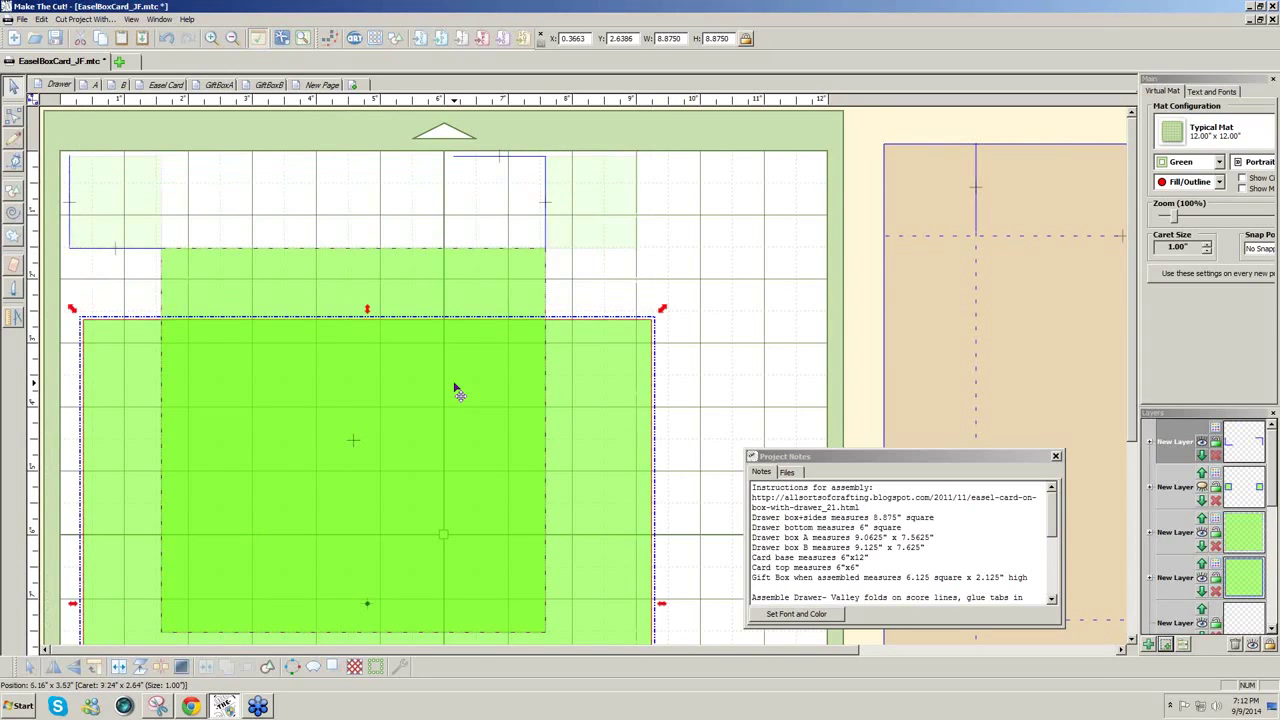
key("ctrl+z")
key("ctrl+z")
key("ctrl+z")
key("ctrl+z")
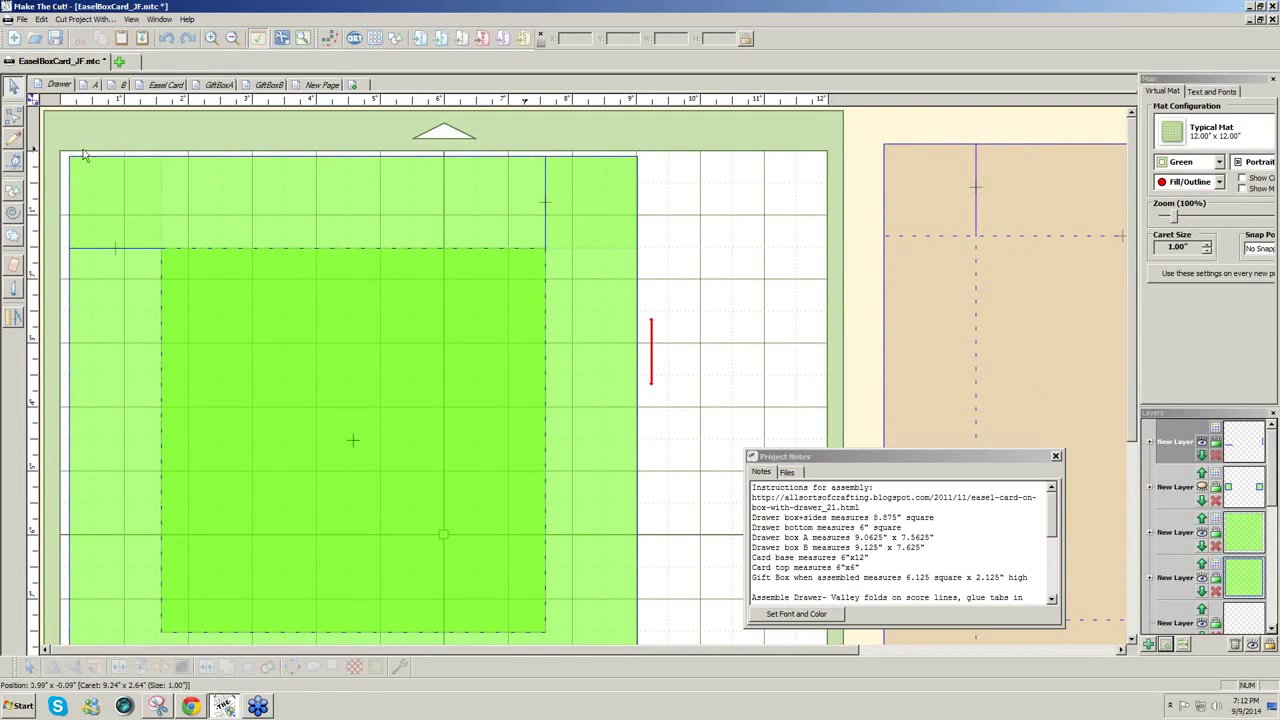
left_click(145, 382)
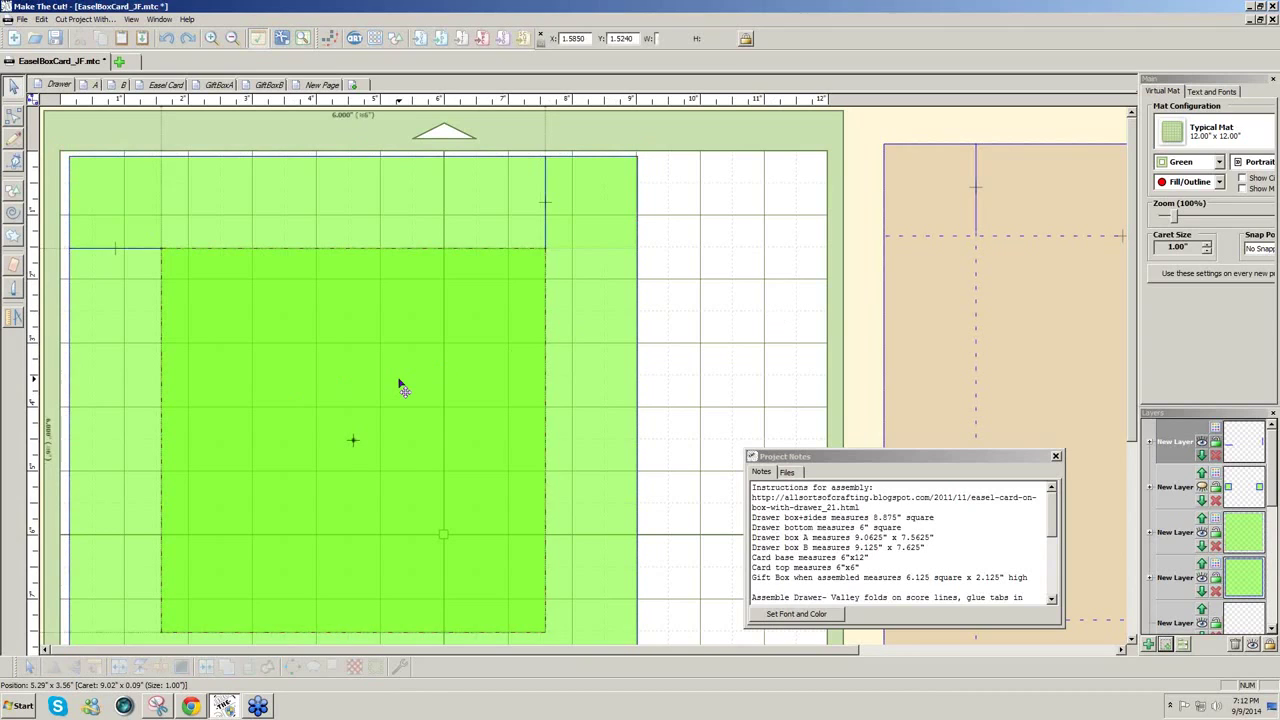
left_click(550, 385)
left_click(625, 398)
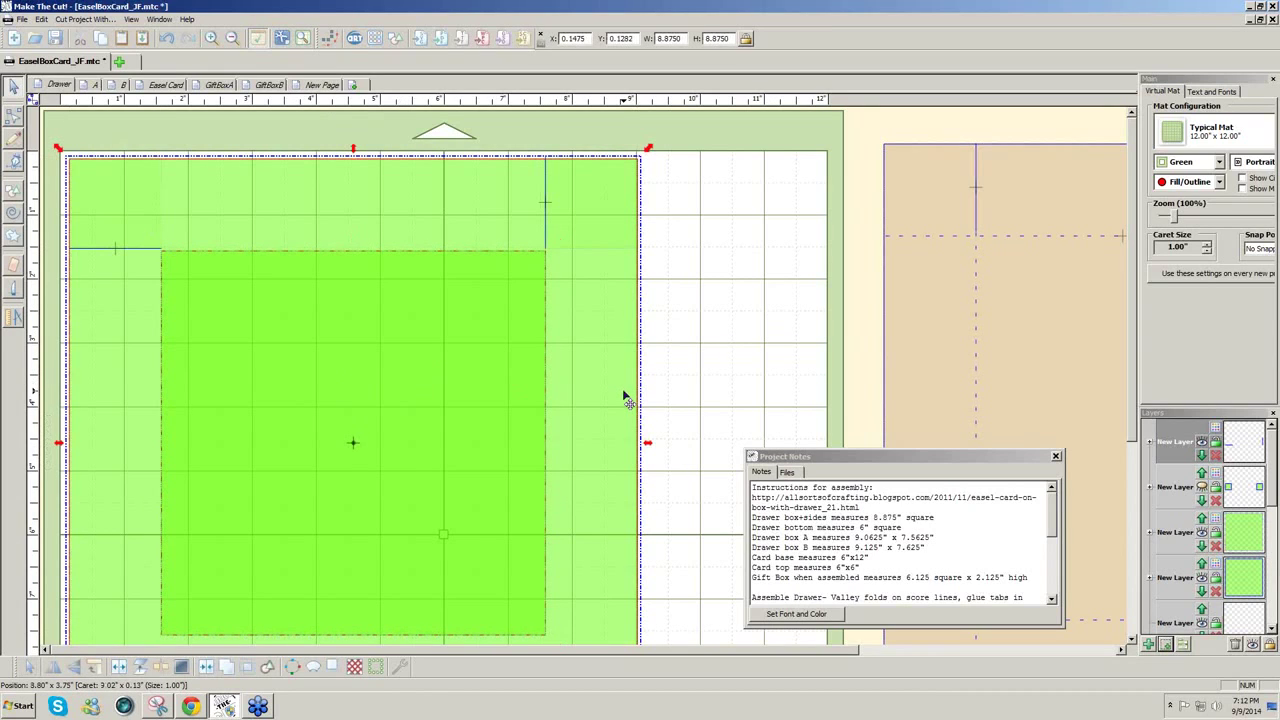
key("Escape")
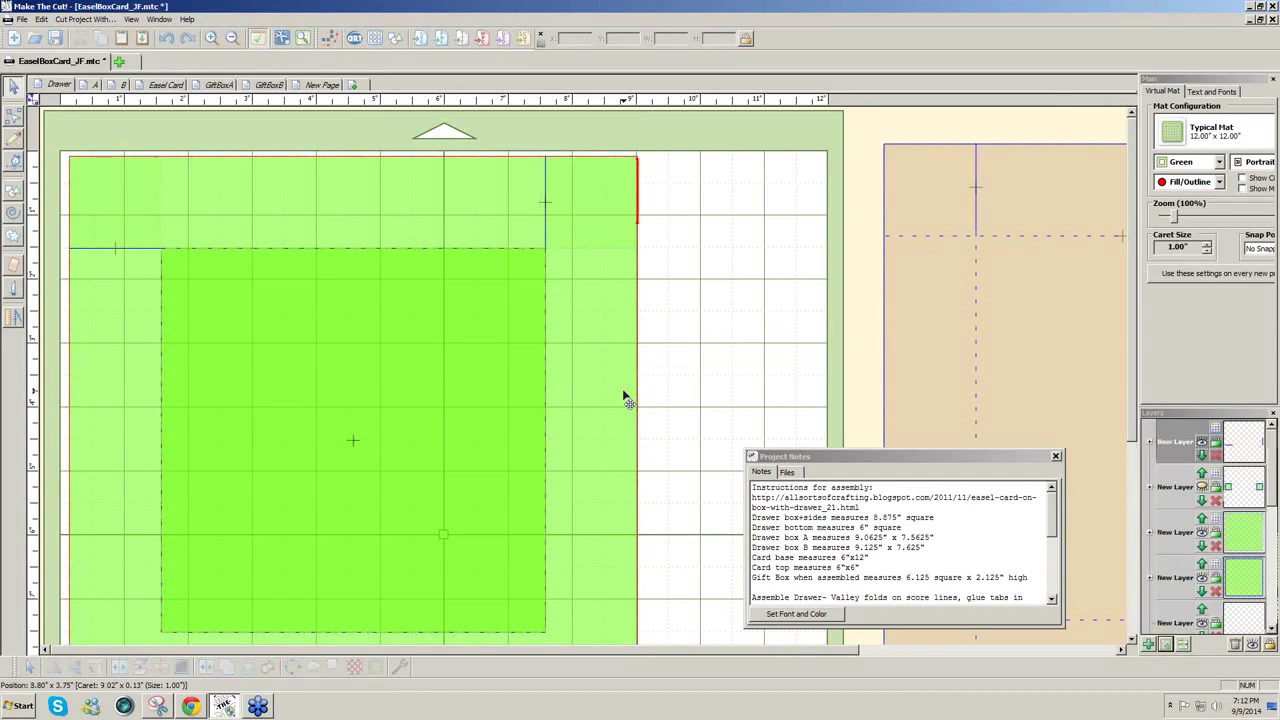
left_click(510, 424)
key("Escape")
left_click(583, 421)
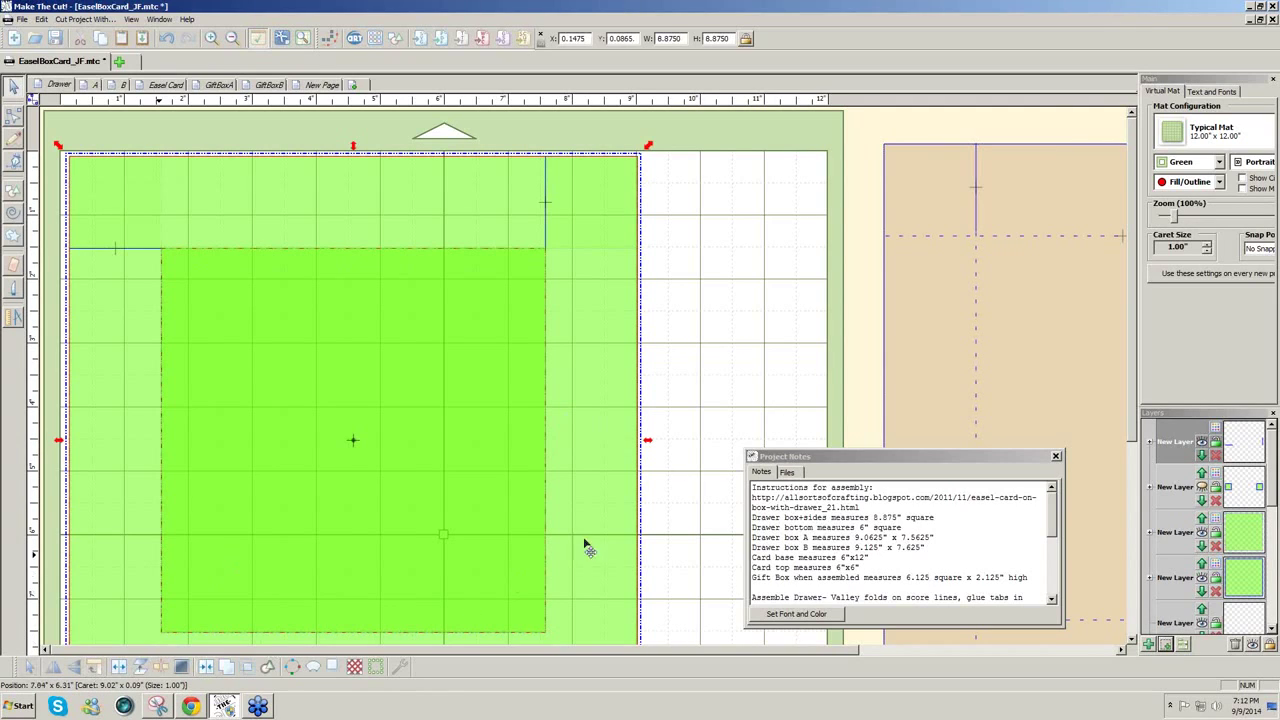
left_click(745, 375)
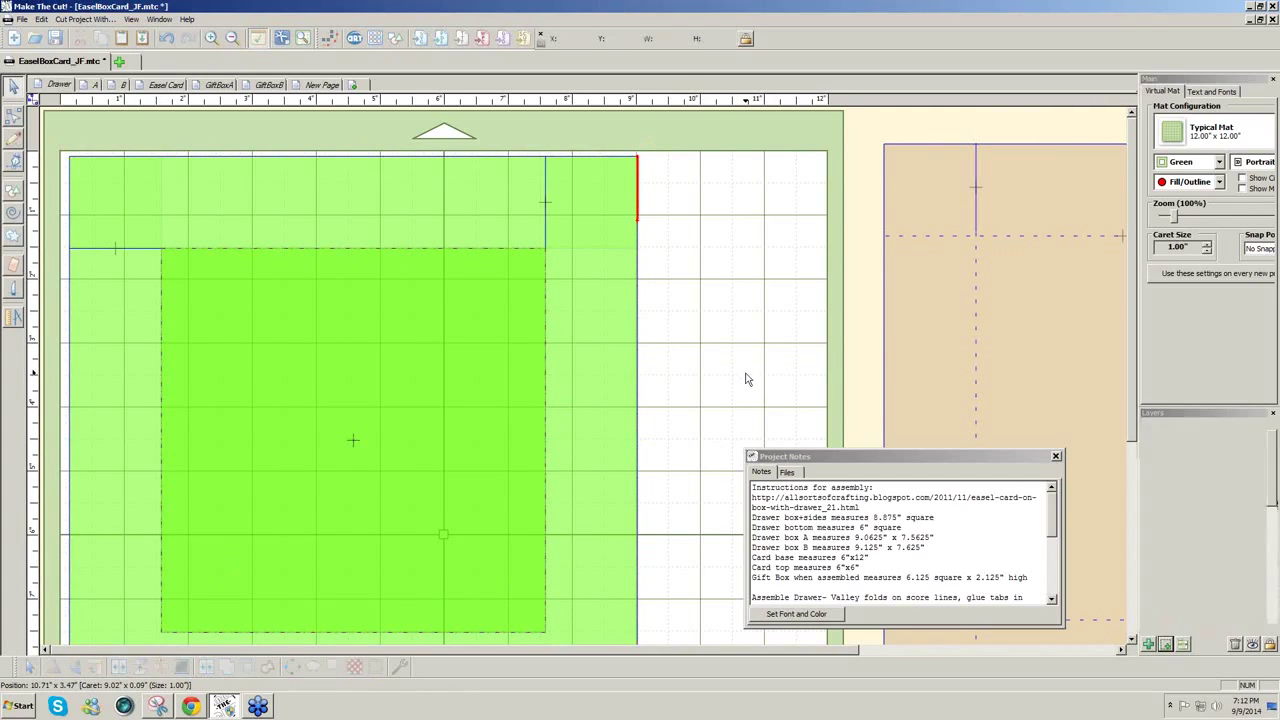
Undo the deletion, flips and downward moves of the copied corner lines until the pair is back at Y 0.1803
key("Tab")
key("Up")
key("Up")
key("Up")
key("Up")
key("Up")
key("Up")
key("Up")
key("Up")
key("Up")
key("Up")
key("Up")
key("Up")
key("Up")
key("Up")
key("Up")
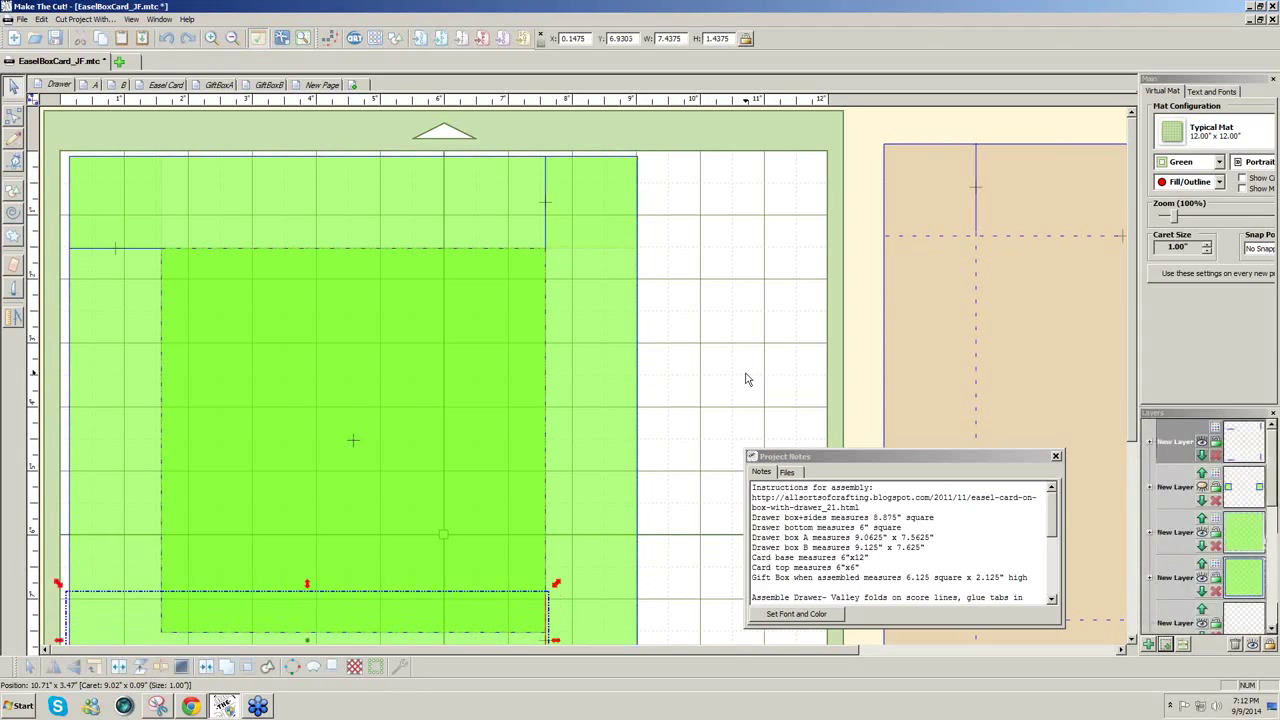
key("Up")
key("Up")
key("Up")
key("Up")
key("Up")
key("Up")
key("Up")
key("Up")
key("Up")
key("Up")
key("Up")
key("Up")
key("Up")
key("Up")
key("Up")
key("Up")
key("Up")
key("Up")
key("Up")
key("Up")
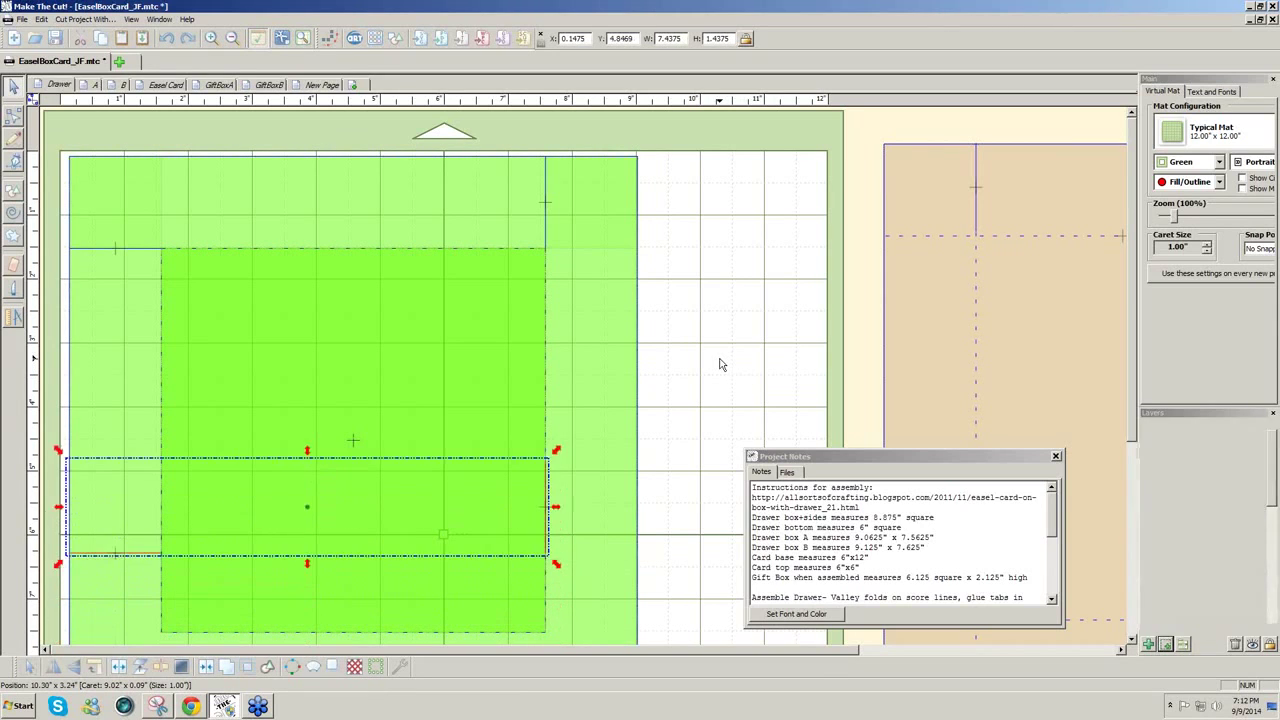
key("Up")
key("Up")
key("Up")
key("Up")
key("Up")
key("Up")
key("Up")
key("Up")
key("Up")
key("Up")
key("Up")
key("Up")
key("Up")
key("Up")
key("Up")
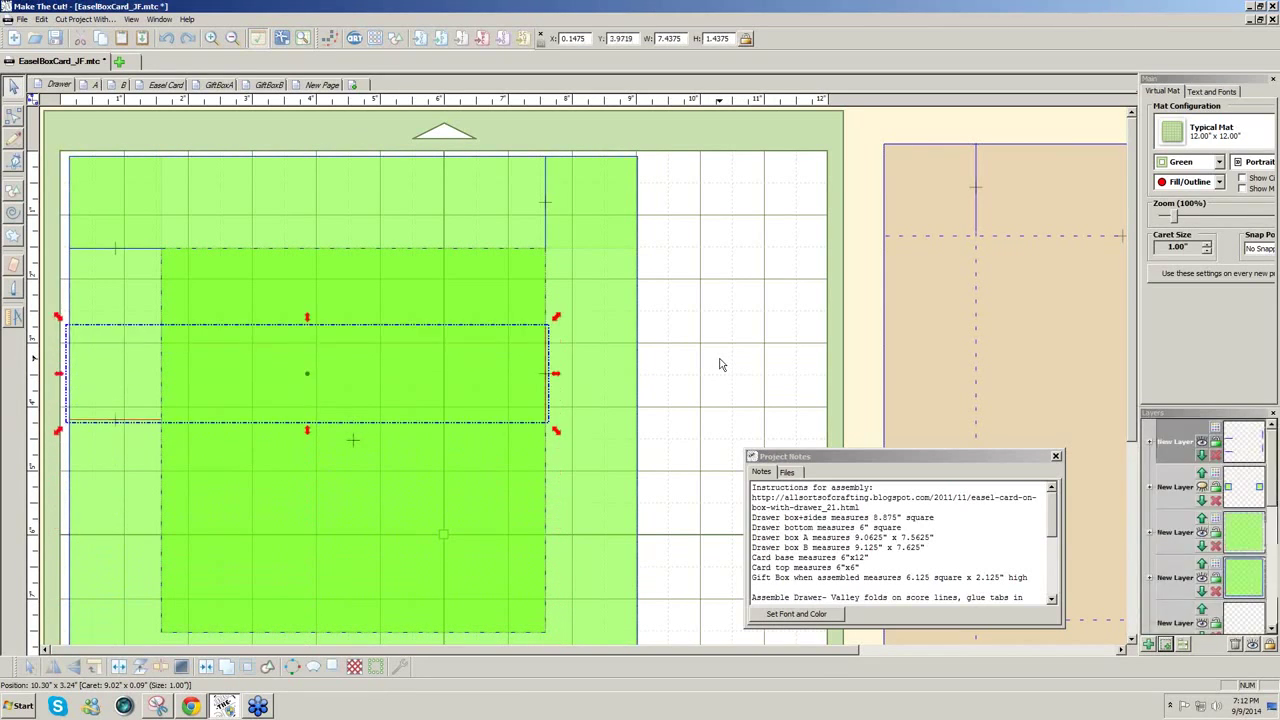
key("Up")
key("Up")
key("Up")
key("Up")
key("Up")
key("Up")
key("Up")
key("Up")
key("Up")
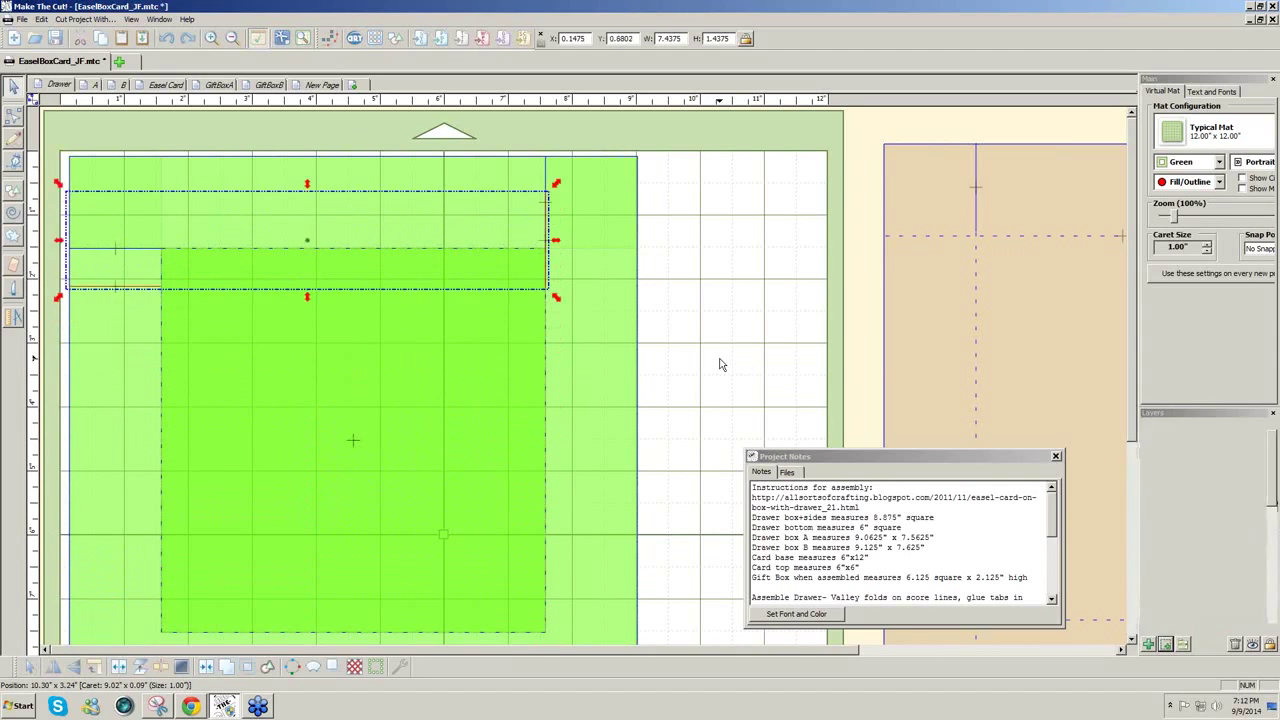
key("Up")
key("Up")
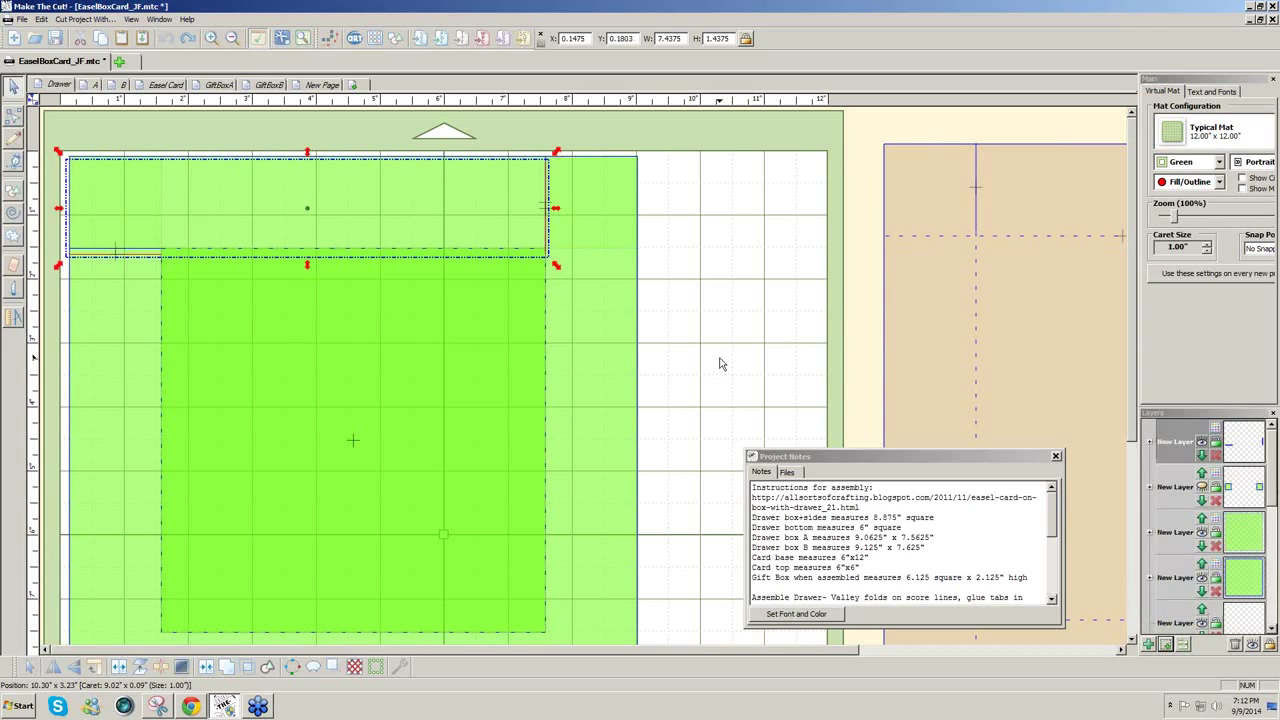
Delete all the corner lines at the outer square's upper edge and remove the empty layer
left_click(737, 326)
left_click_drag(732, 304, 20, 108)
key("Delete")
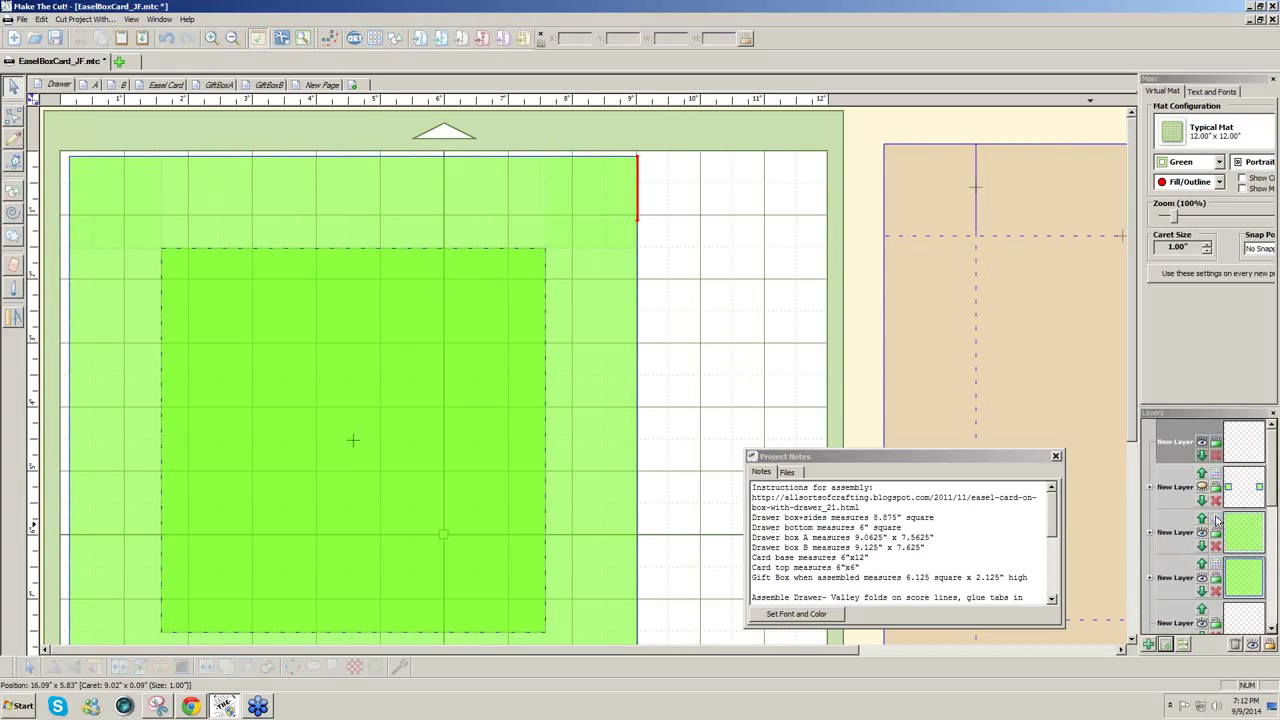
left_click(1236, 646)
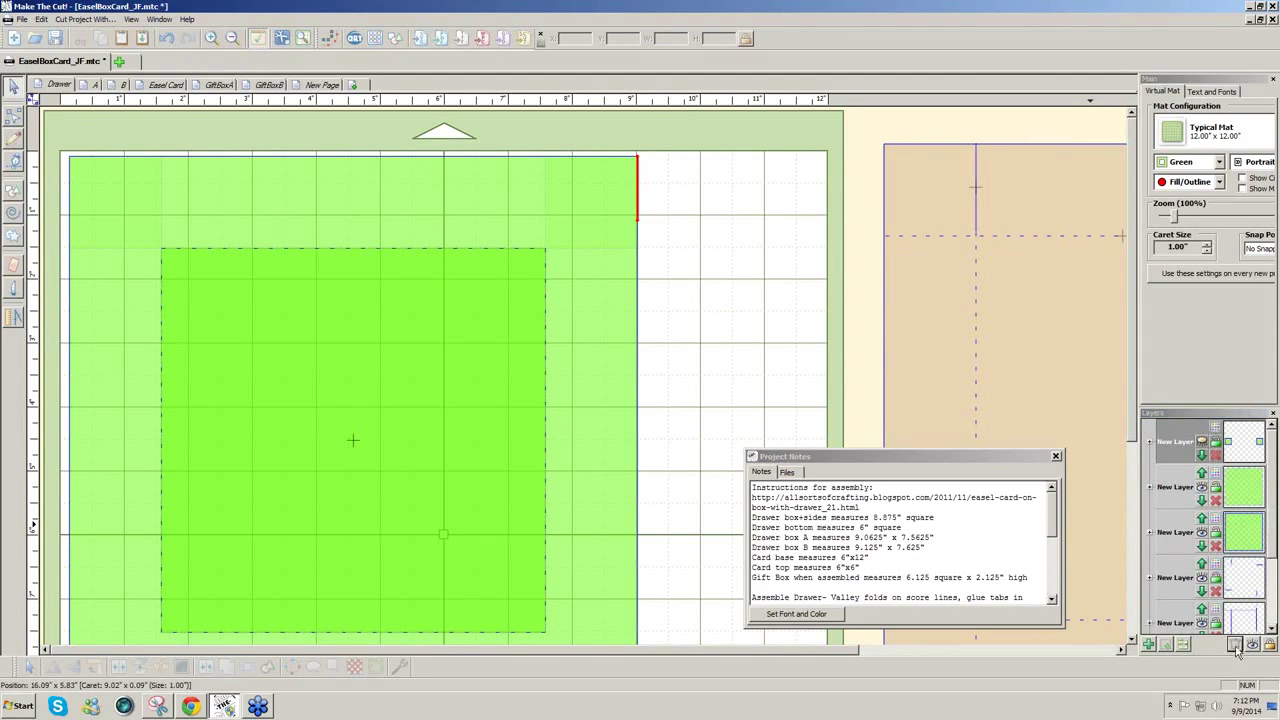
Unhide the layer holding the two upper corner squares and select both squares together
left_click(1245, 535)
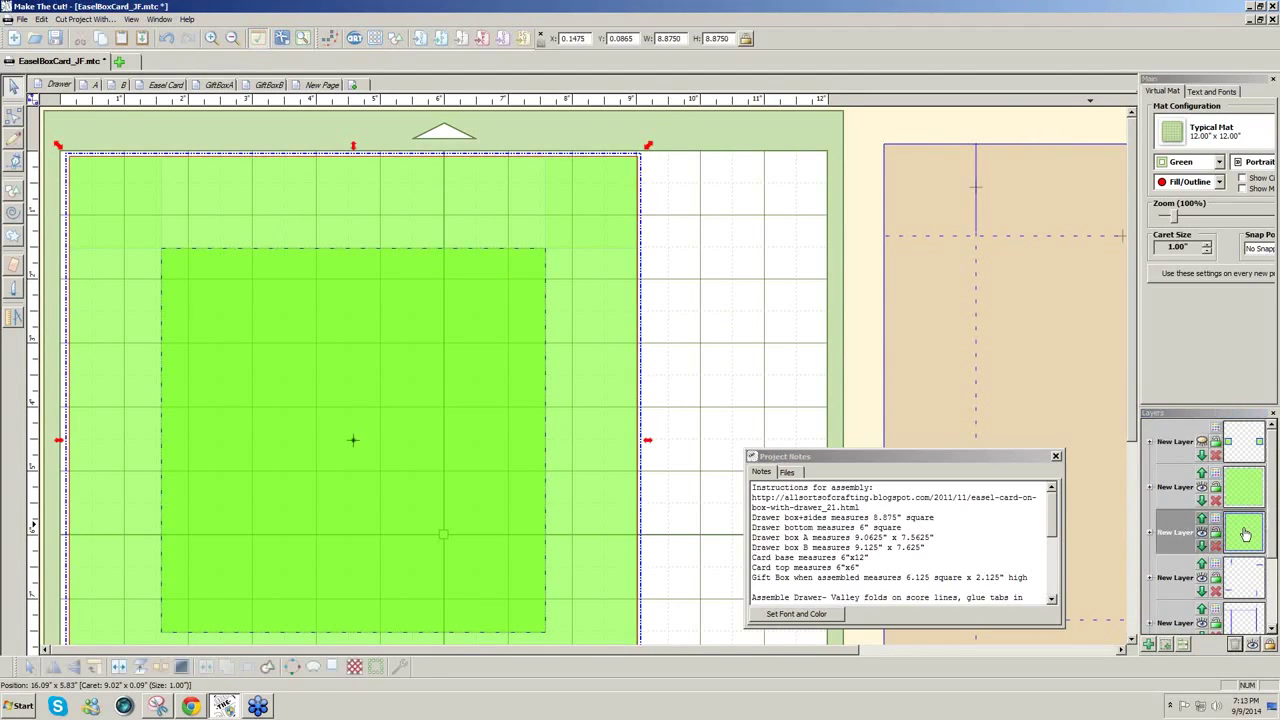
left_click(1203, 442)
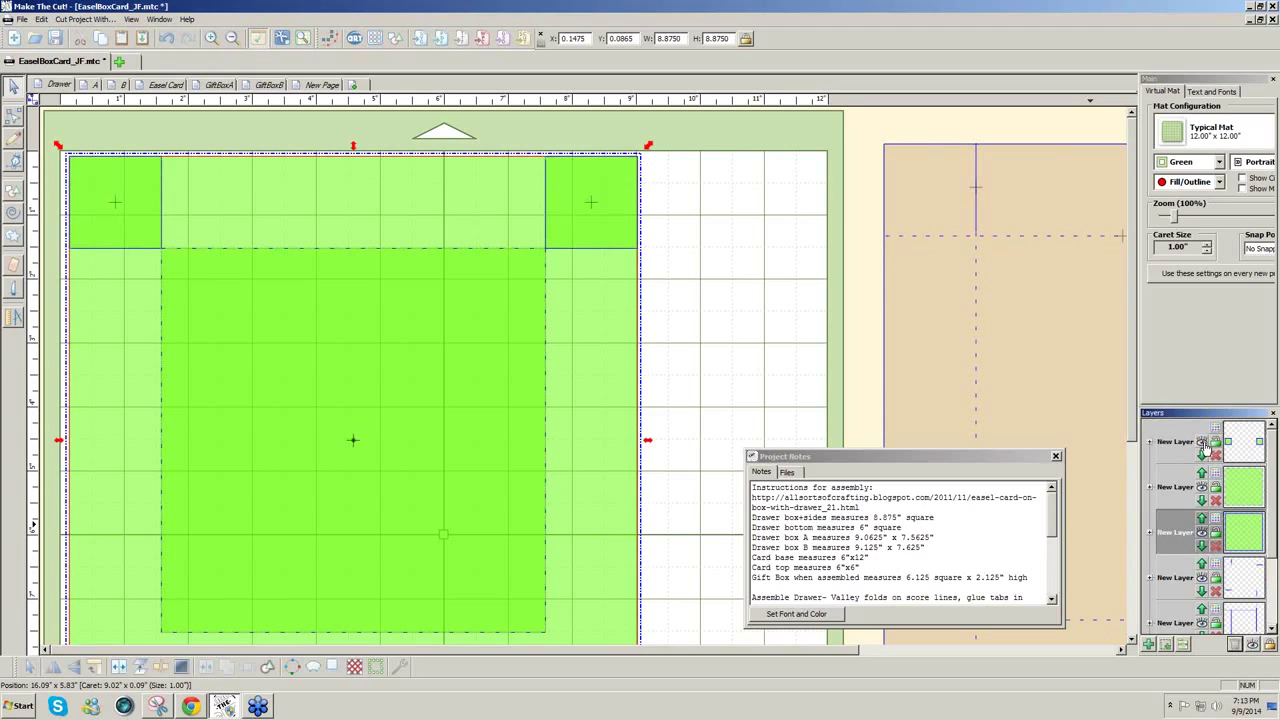
left_click_drag(755, 290, 16, 66)
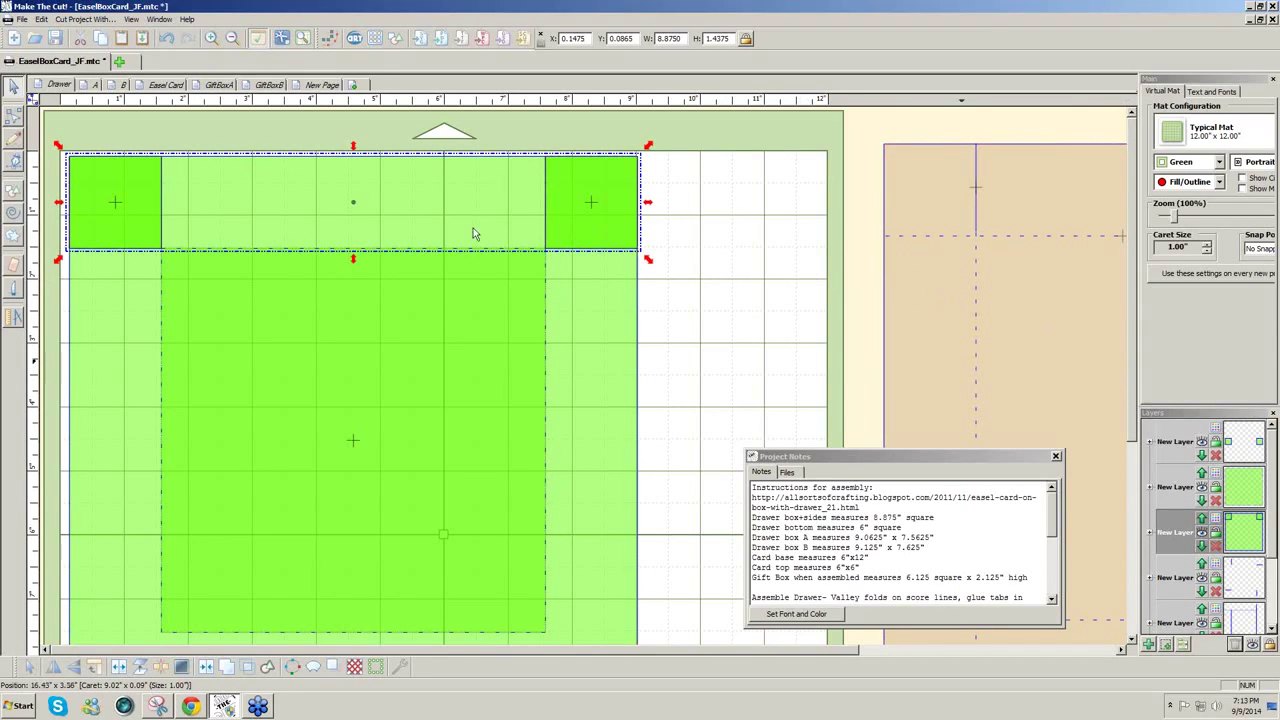
left_click_drag(57, 138, 701, 275)
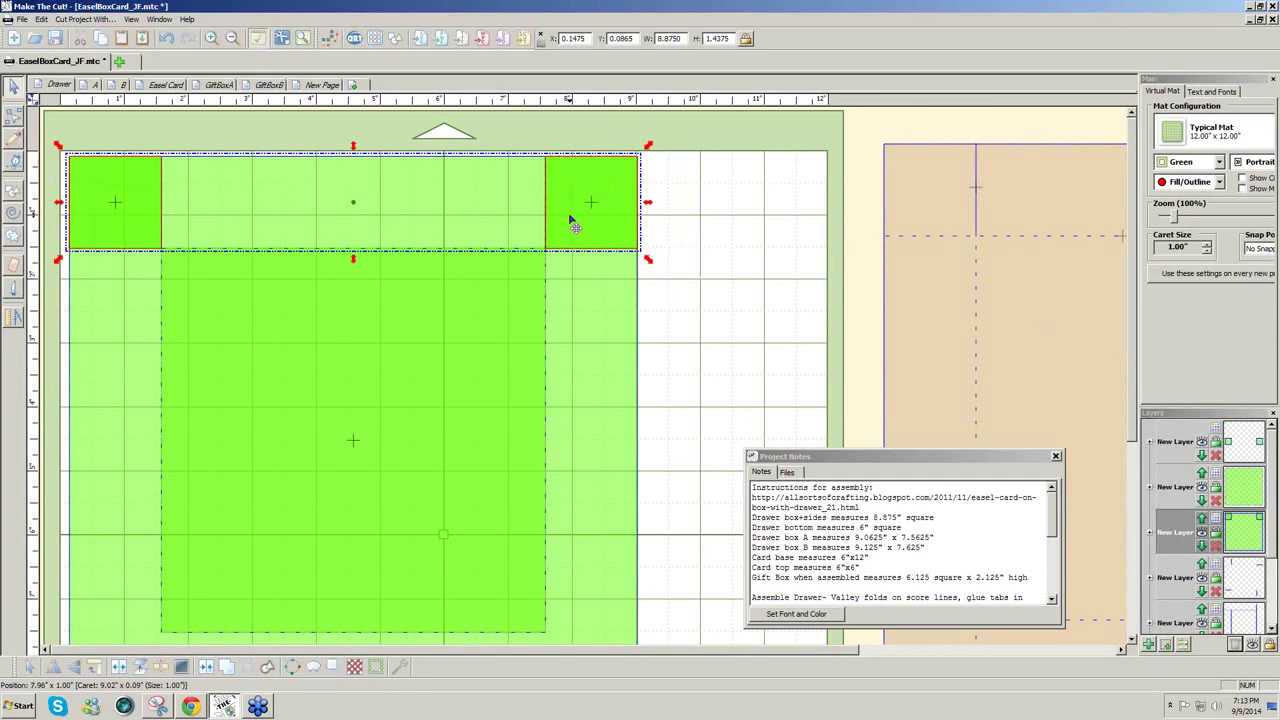
Place a copy of both corner squares at the outer square's lower corners, at X 0.1267 and Y 7.5344
left_click_drag(573, 225, 578, 518)
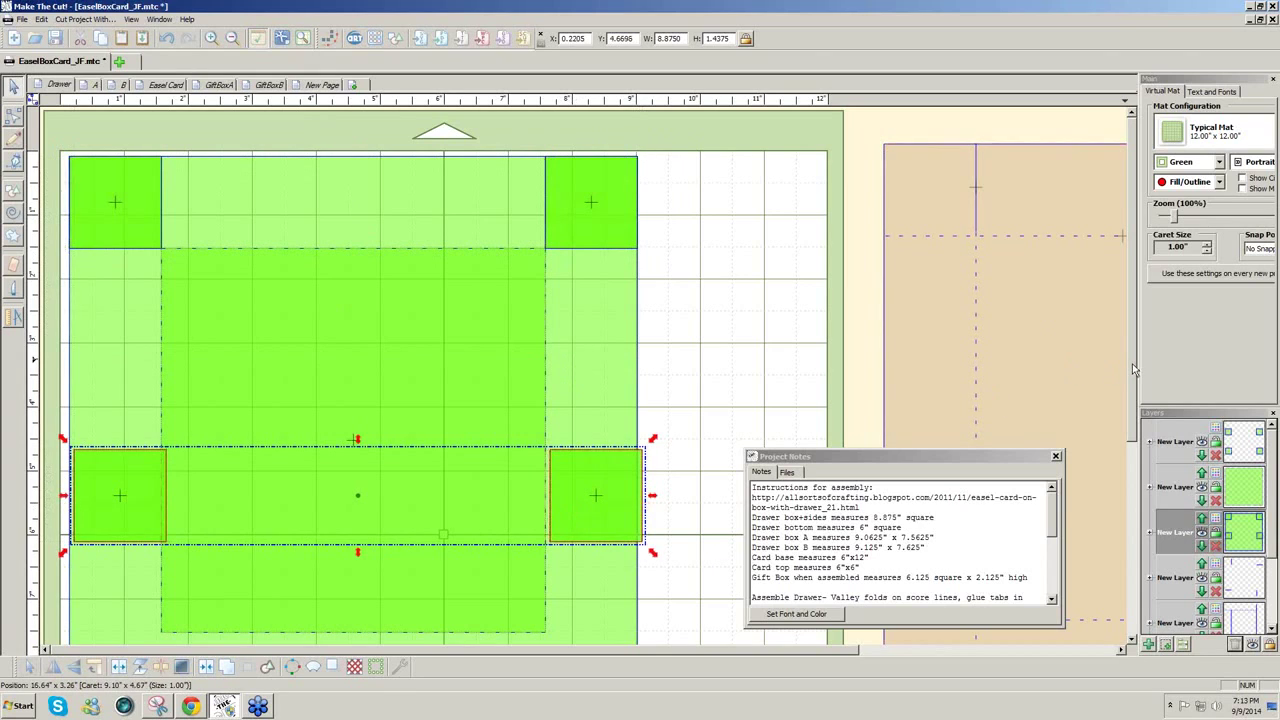
scroll(1132, 364, "down", 3)
left_click_drag(600, 331, 598, 520)
key("Down")
scroll(1153, 341, "up", 2)
scroll(1153, 341, "down", 4)
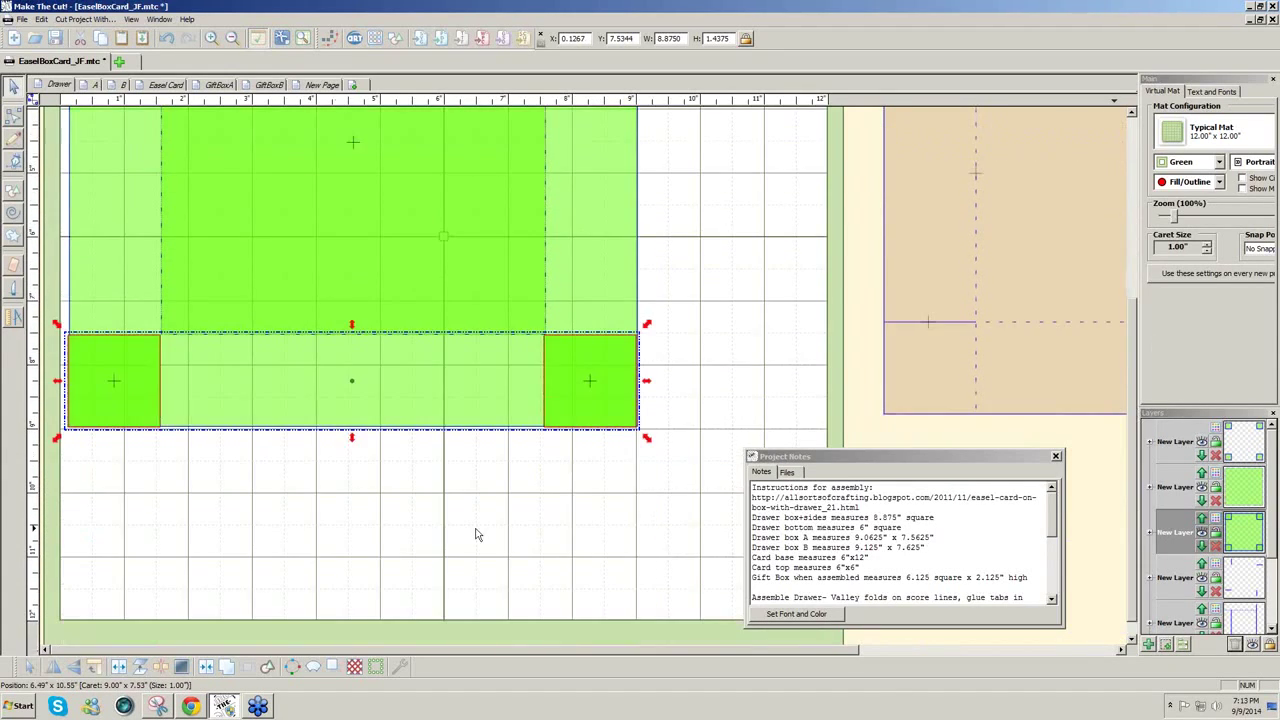
Join the two lower corner squares into one shape
left_click(207, 666)
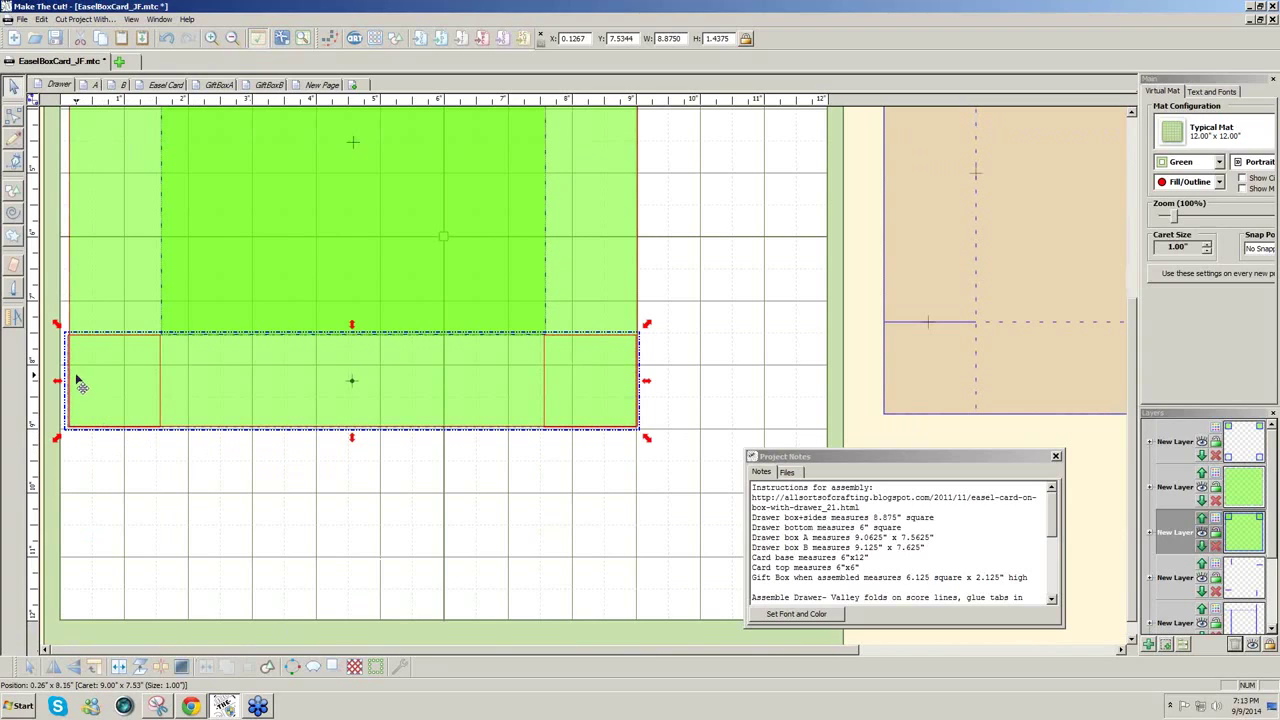
left_click(326, 523)
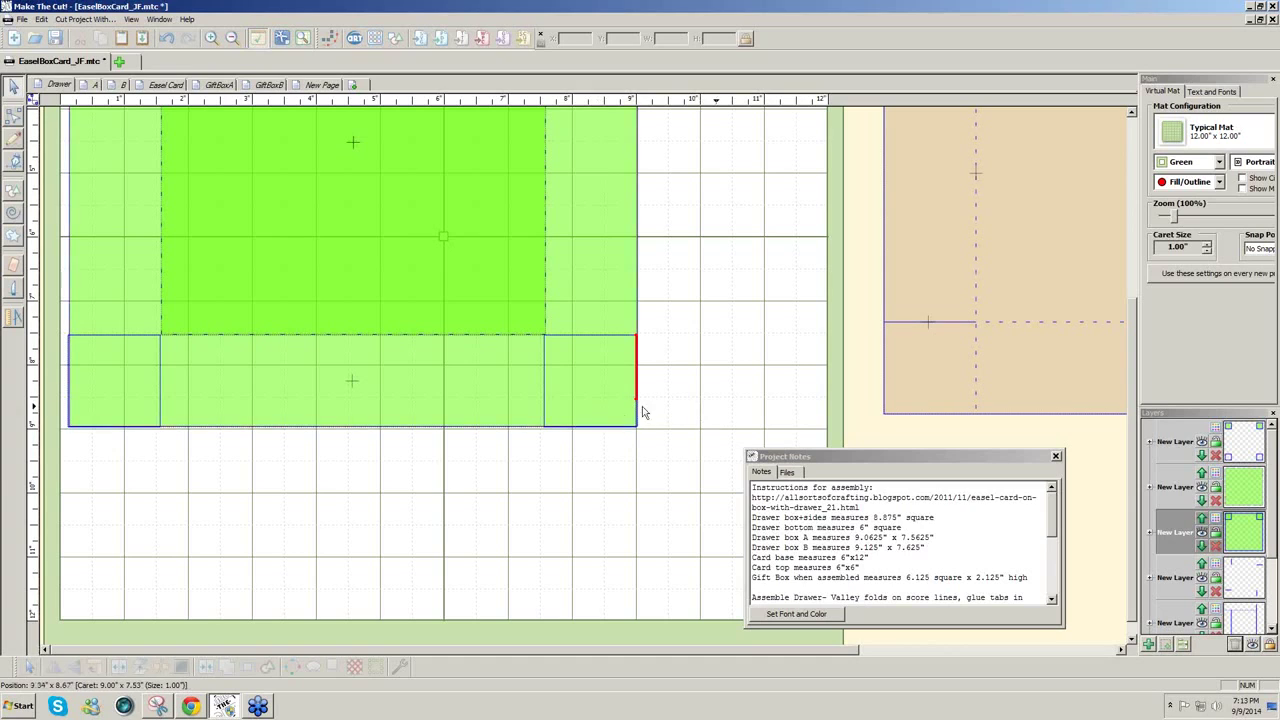
left_click(610, 410)
left_click_drag(686, 434, 40, 272)
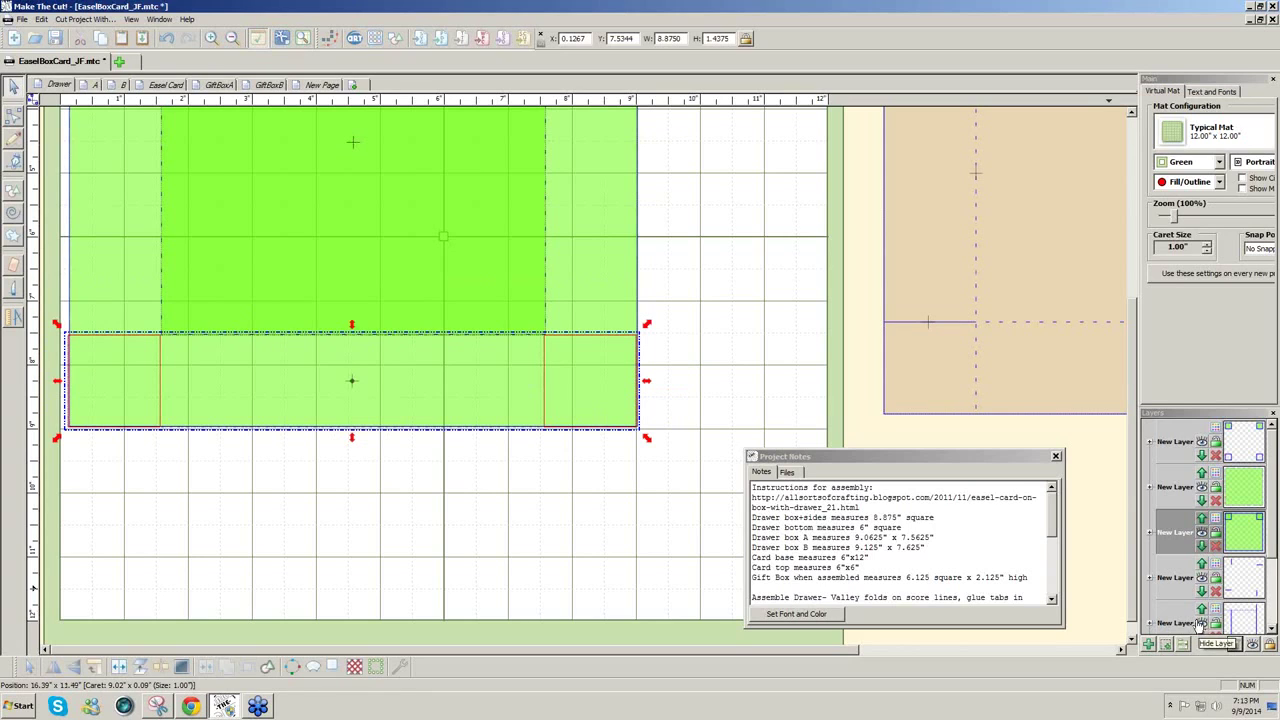
left_click(818, 396)
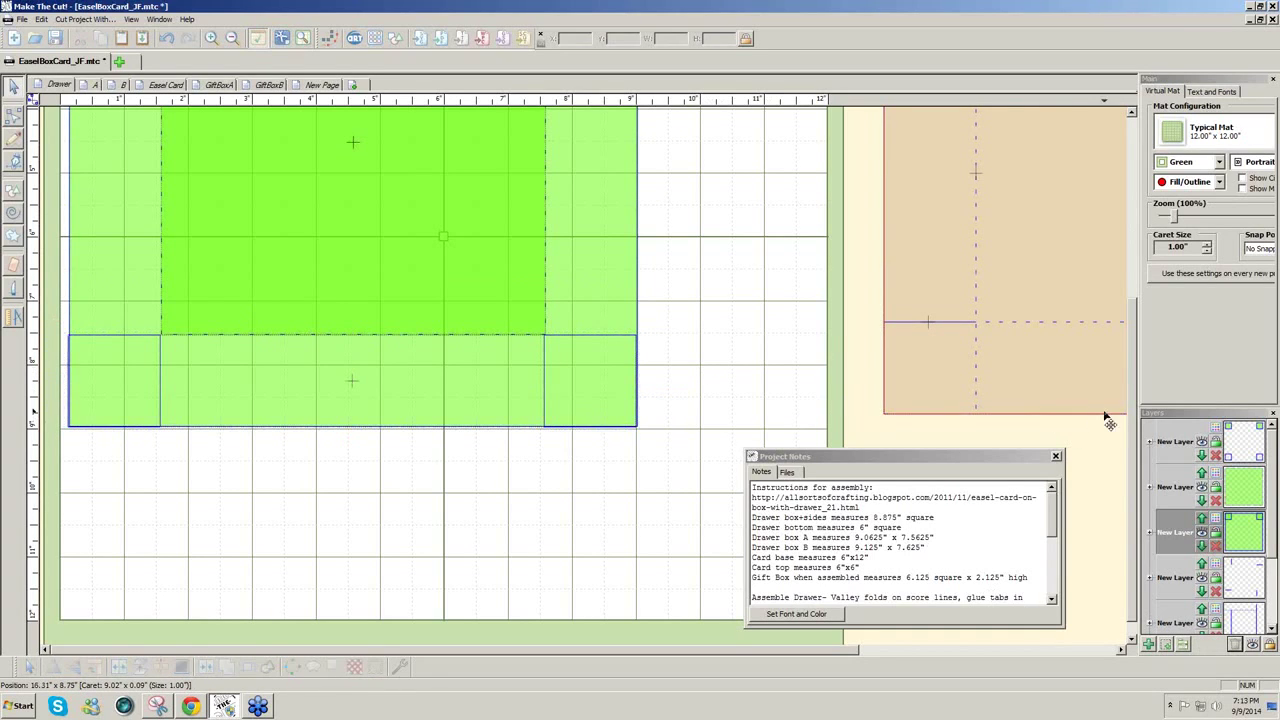
Align the outer 8.875-inch square with the joined lower corner squares so their lower and side edges coincide
mouse_move(1132, 424)
left_mouse_down()
mouse_move(1120, 313)
mouse_move(1112, 382)
left_mouse_up()
left_click(612, 388)
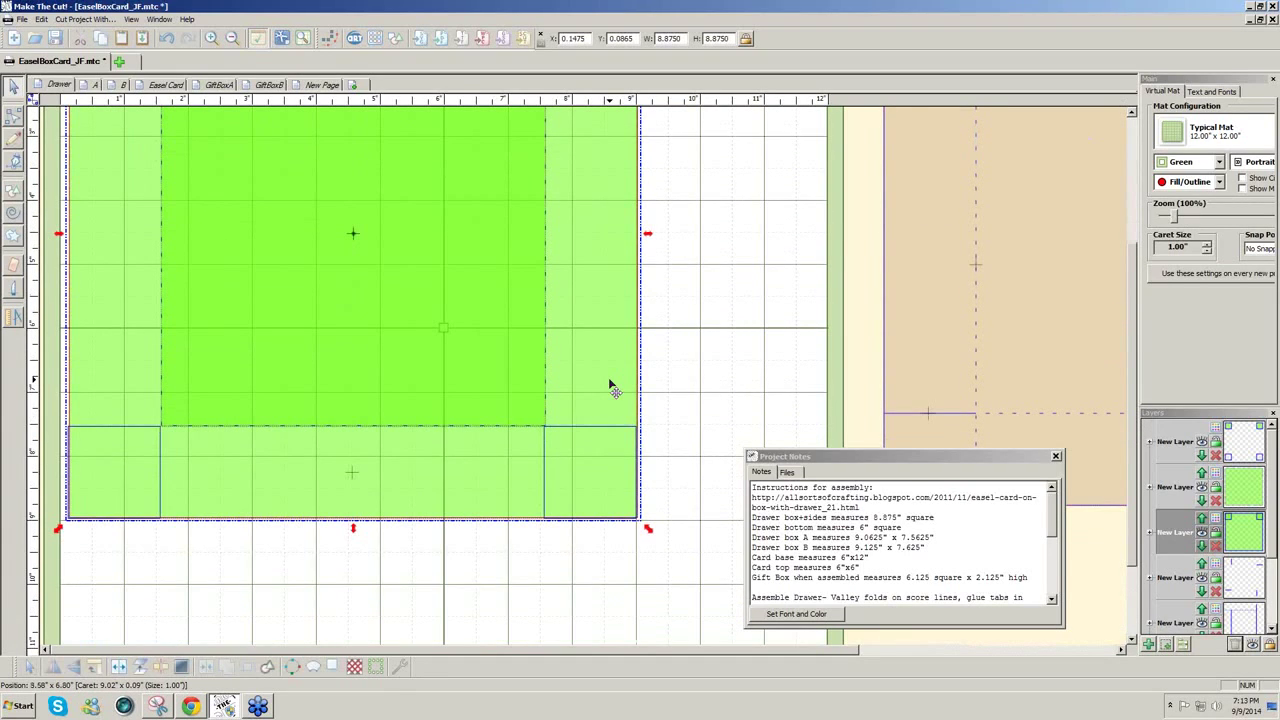
left_click_drag(686, 557, 14, 364)
left_click(572, 398, "shift")
left_click(616, 516)
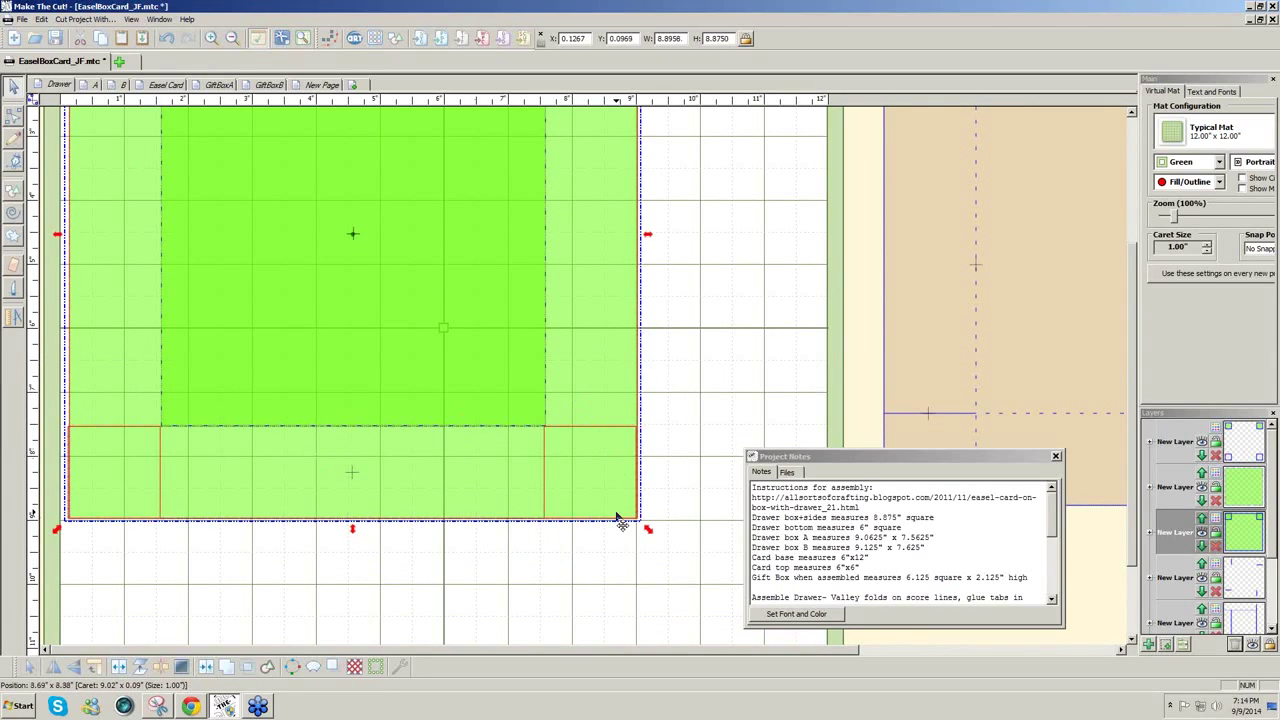
left_click(601, 585)
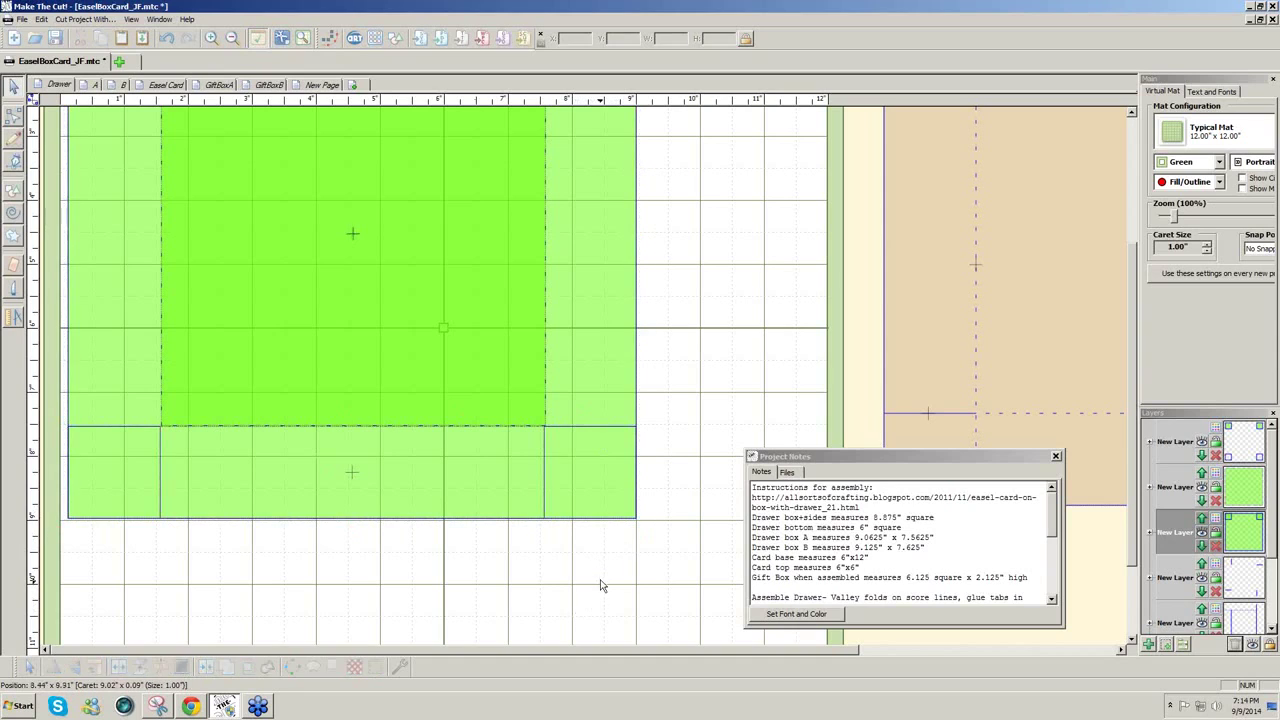
Split the two lower corner squares off onto a separate layer from the upper pair
left_click_drag(681, 552, 38, 372)
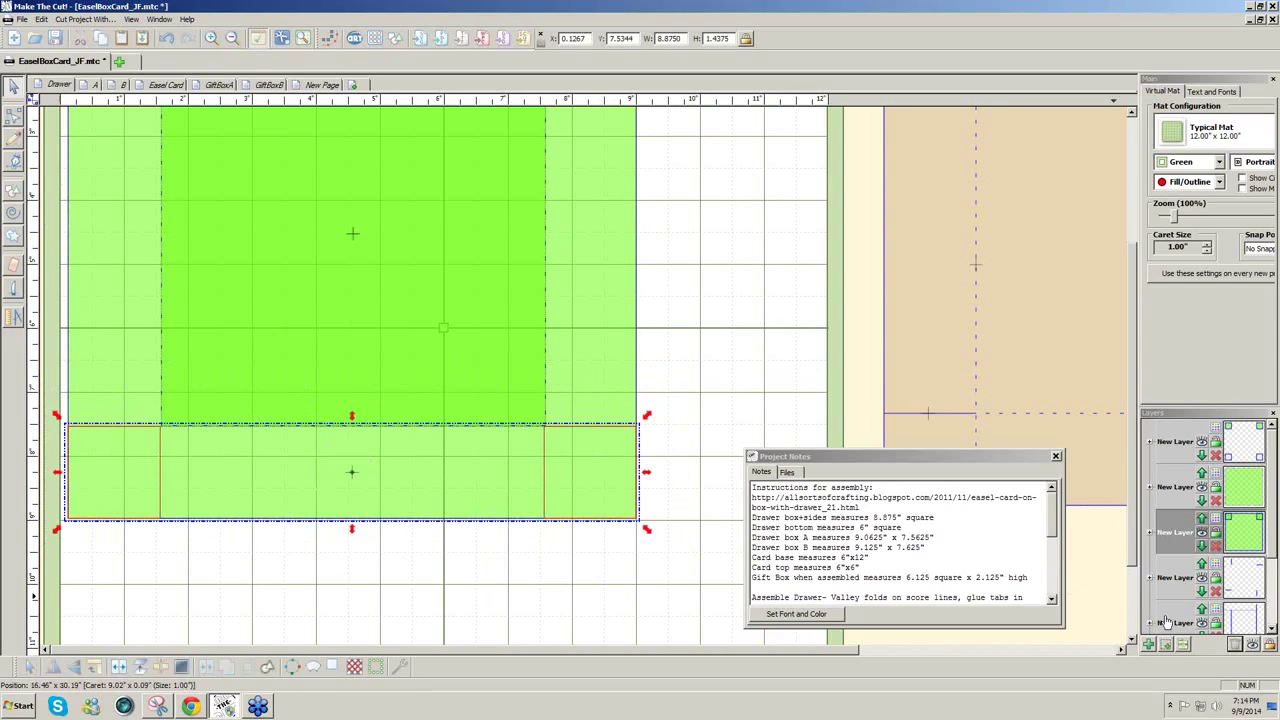
left_click(1180, 648)
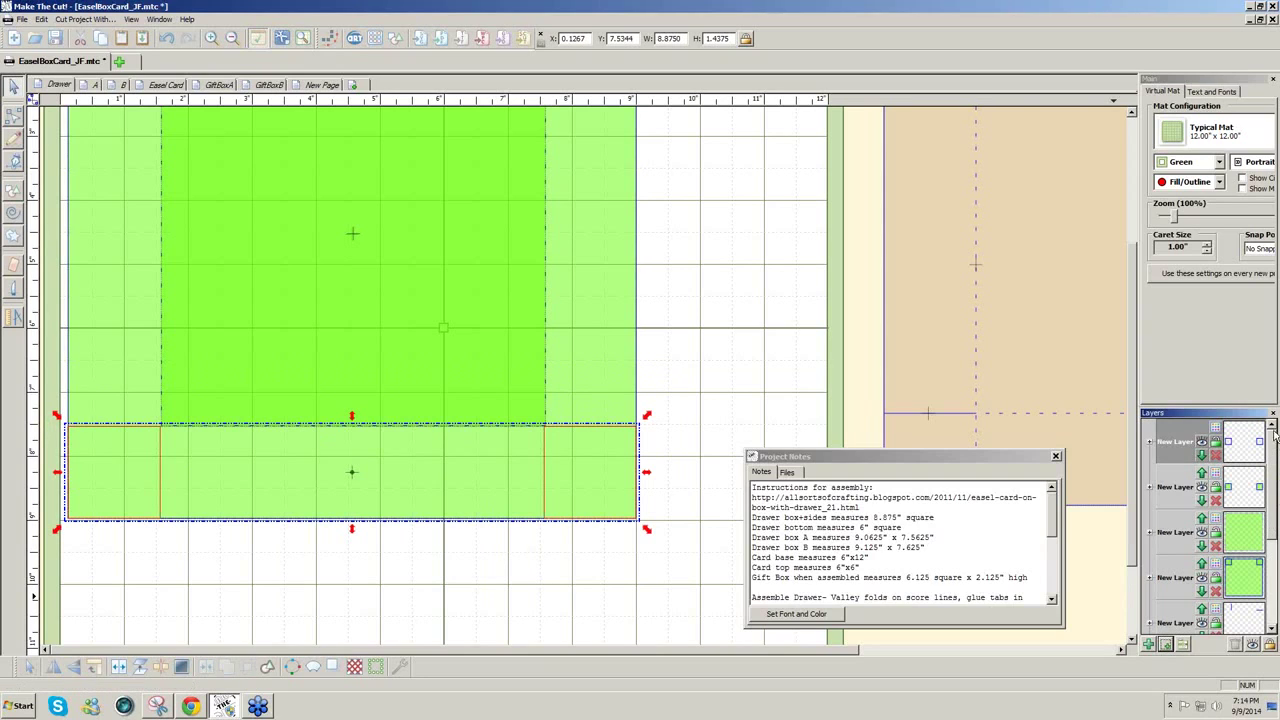
Join the two upper corner squares and align them with the outer square at X 0.1267, Y 0.0865
scroll(680, 260, "up", 5)
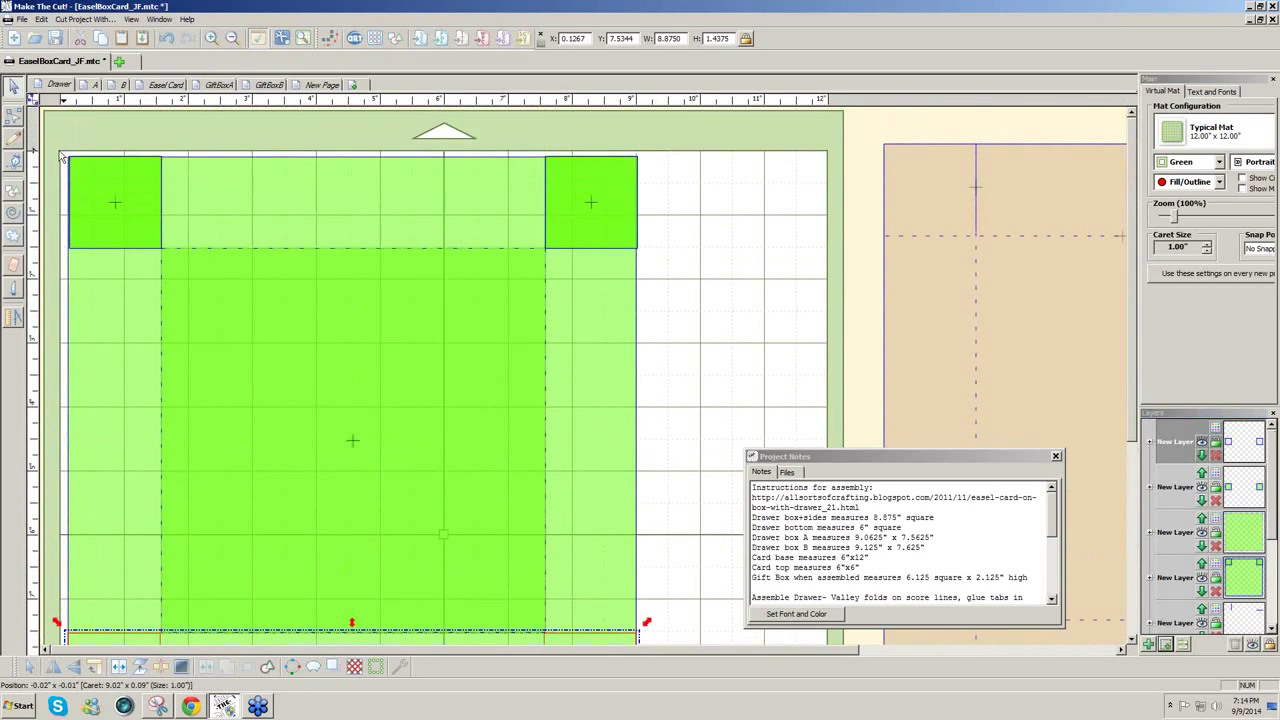
left_click(11, 119)
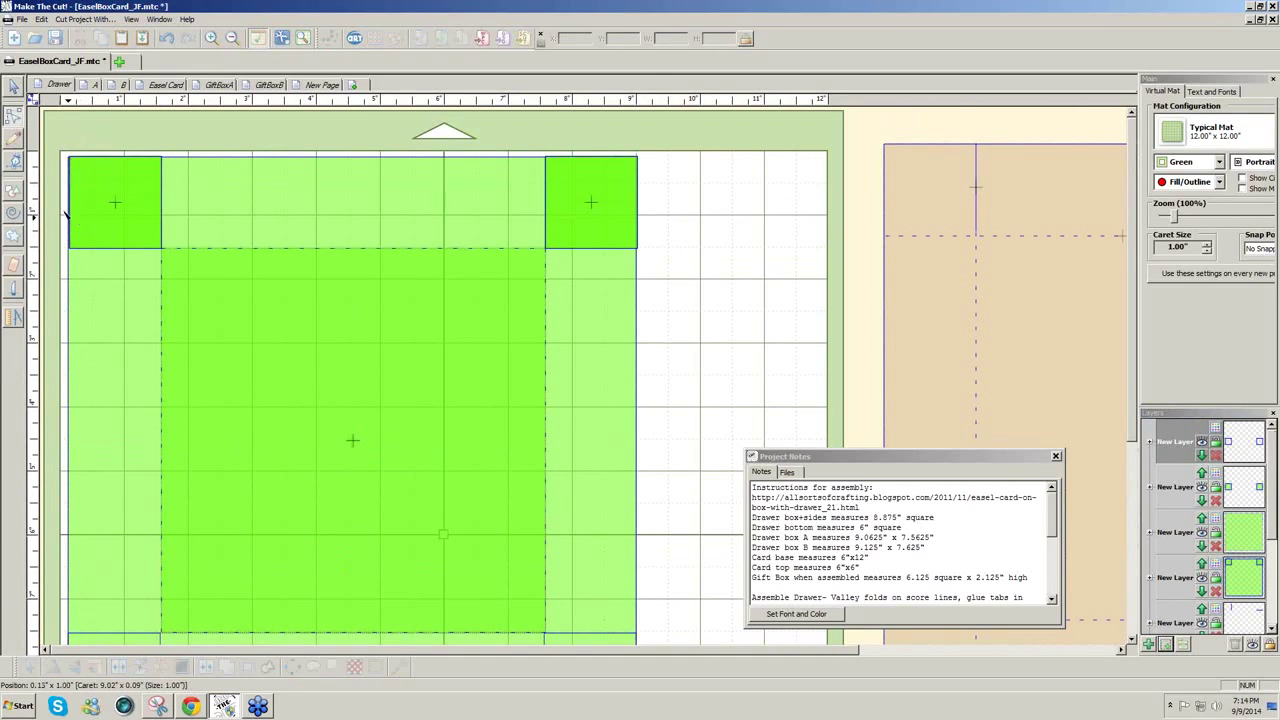
left_click_drag(669, 267, 40, 106)
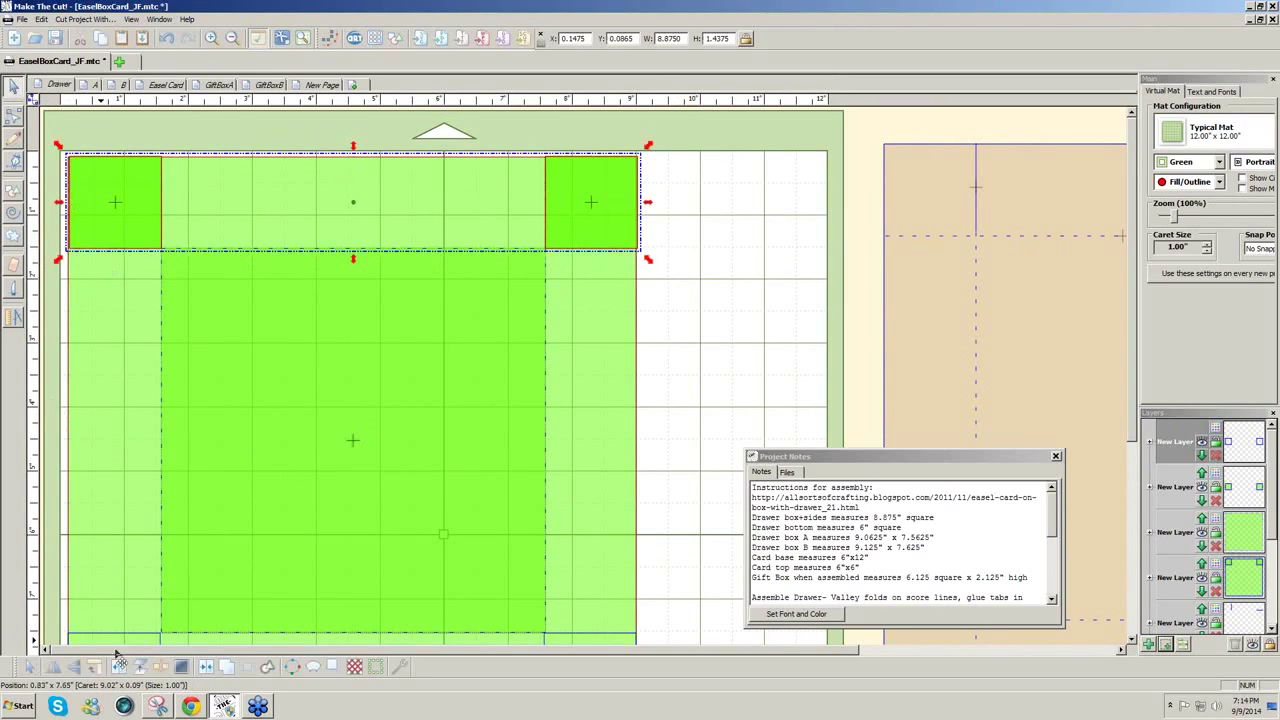
left_click(205, 668)
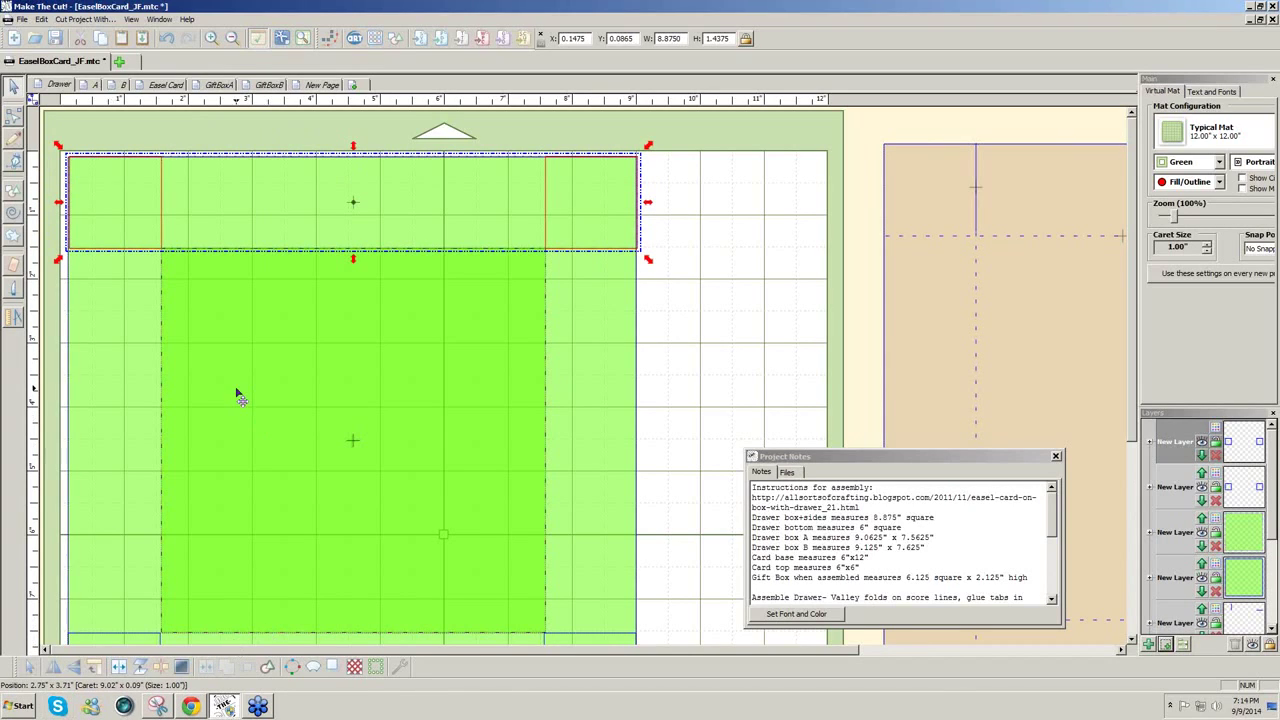
left_click(124, 357)
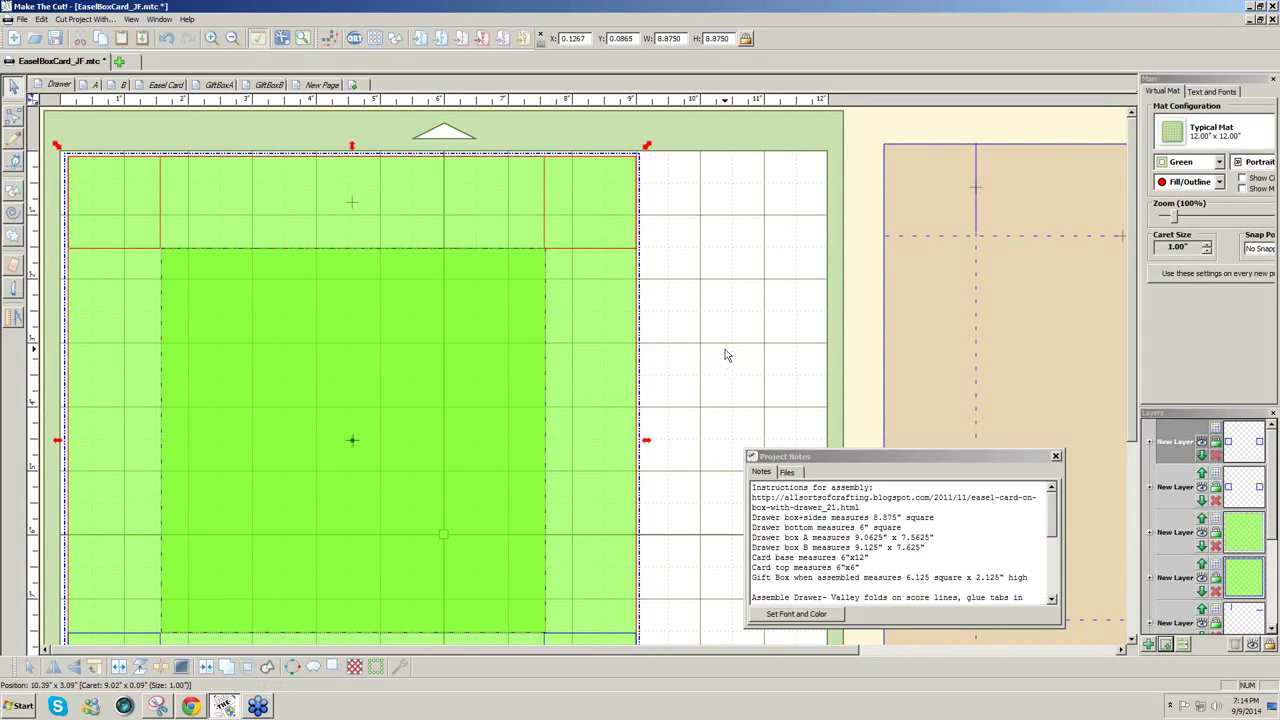
left_click(728, 279)
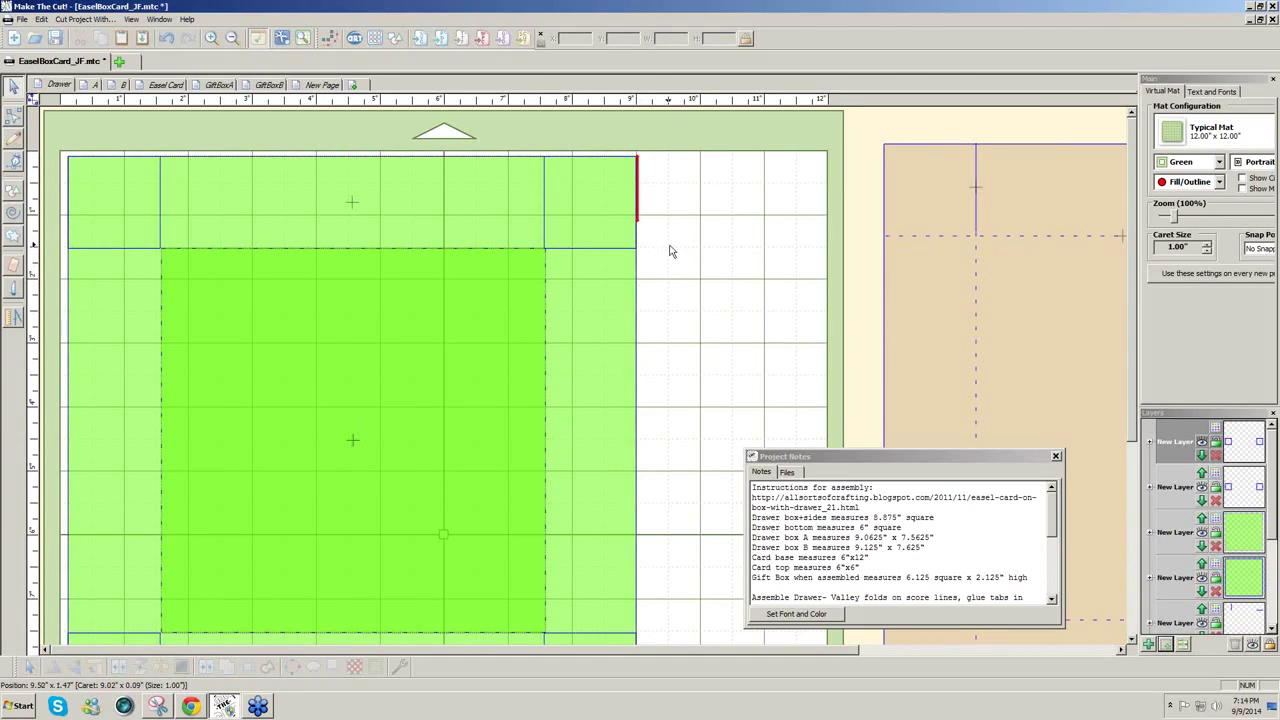
Break the outlines of both upper corner squares at their corners so the edges become separate segments
left_click(615, 241)
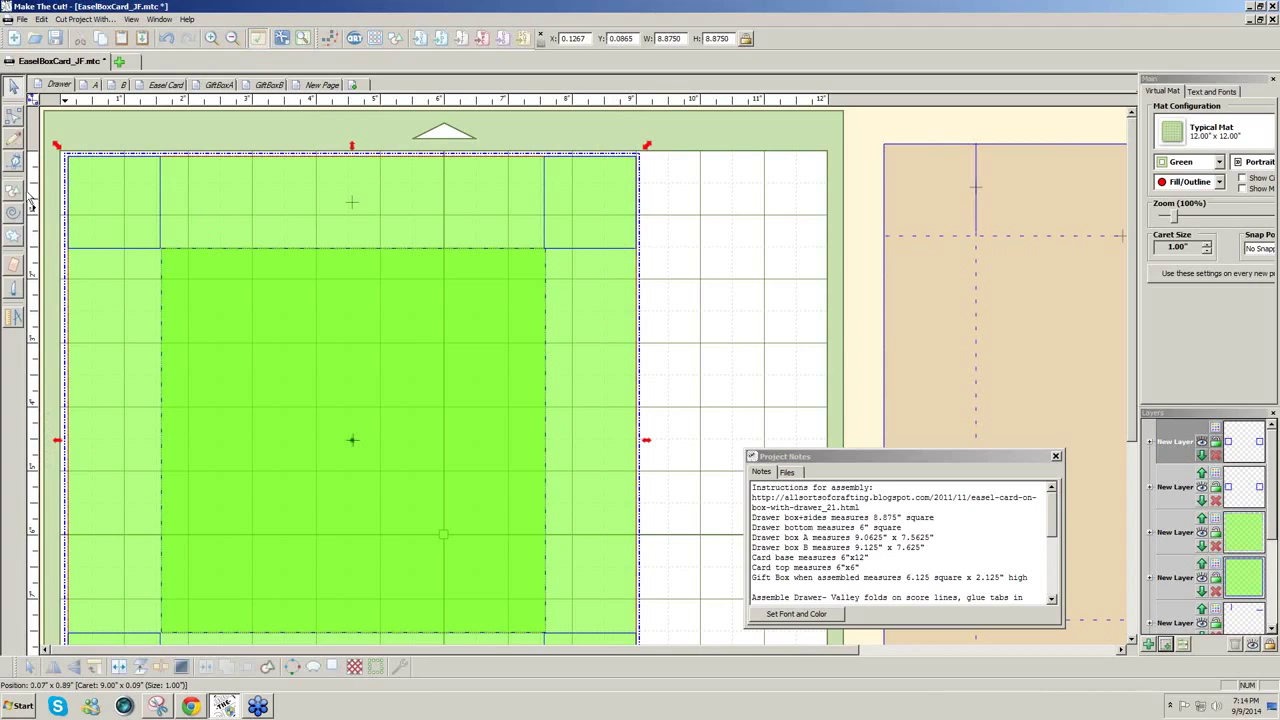
left_click(13, 118)
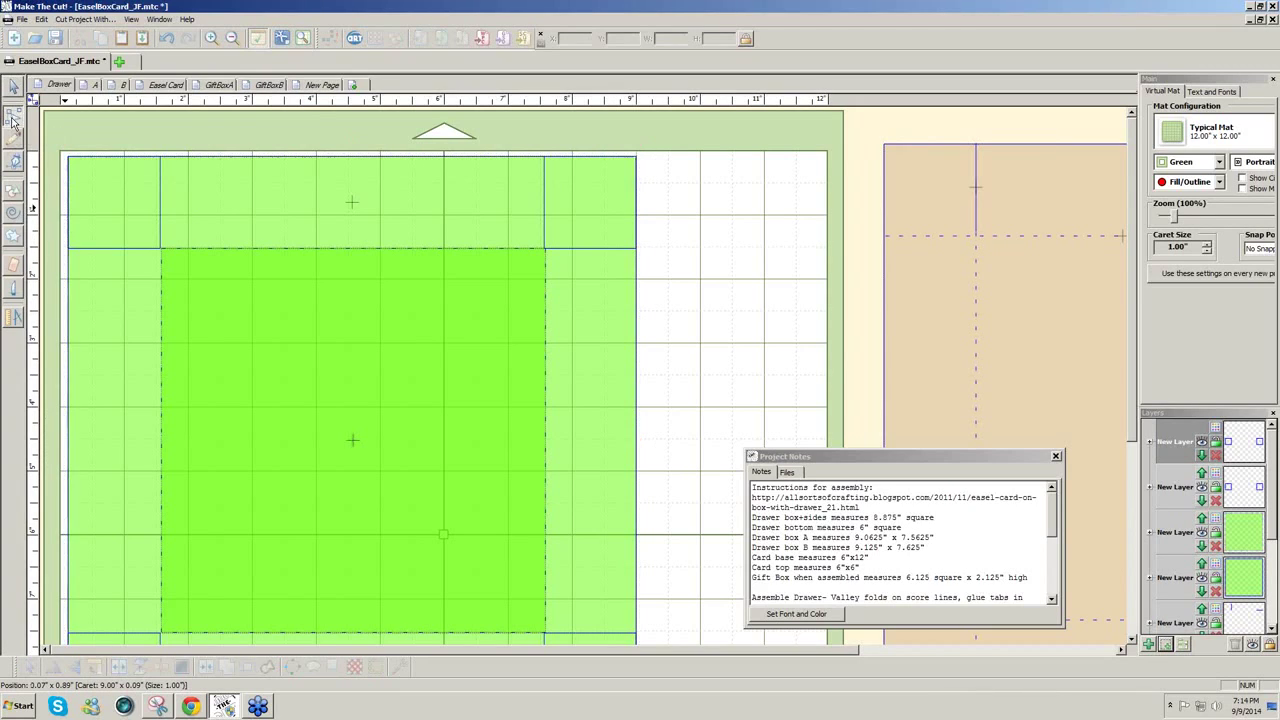
left_click(161, 224)
key("Delete")
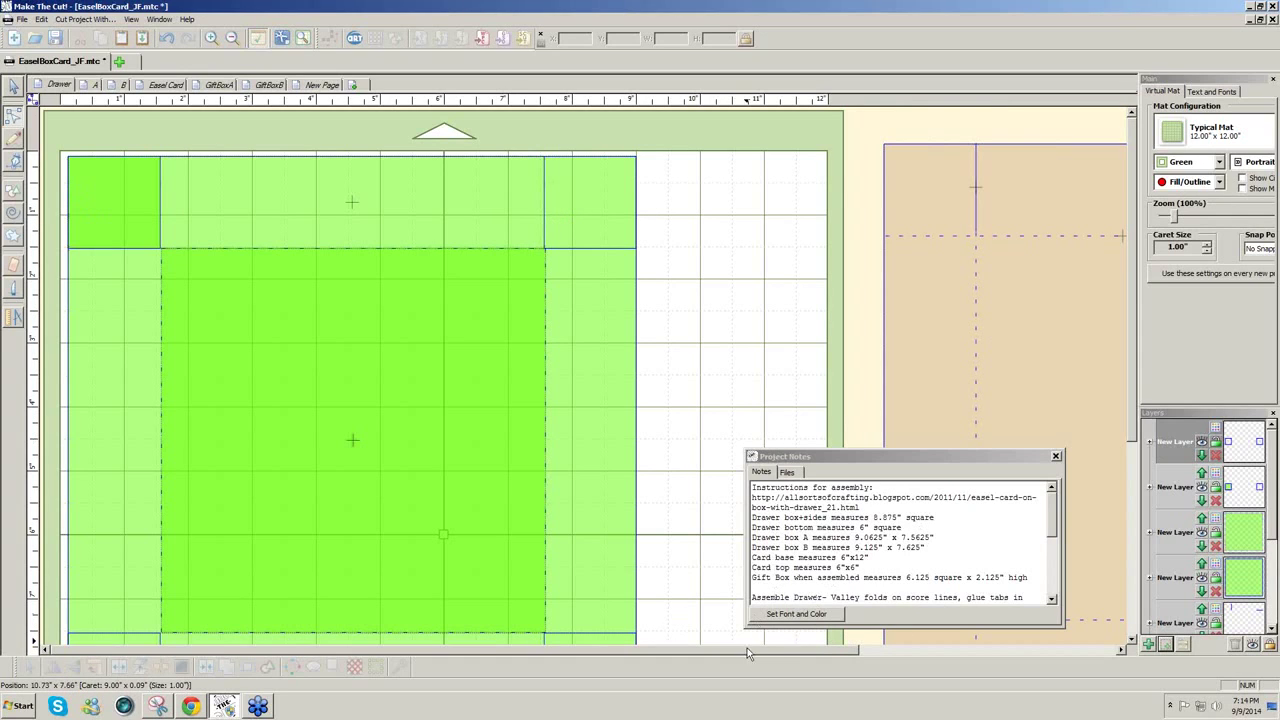
left_click_drag(767, 648, 853, 653)
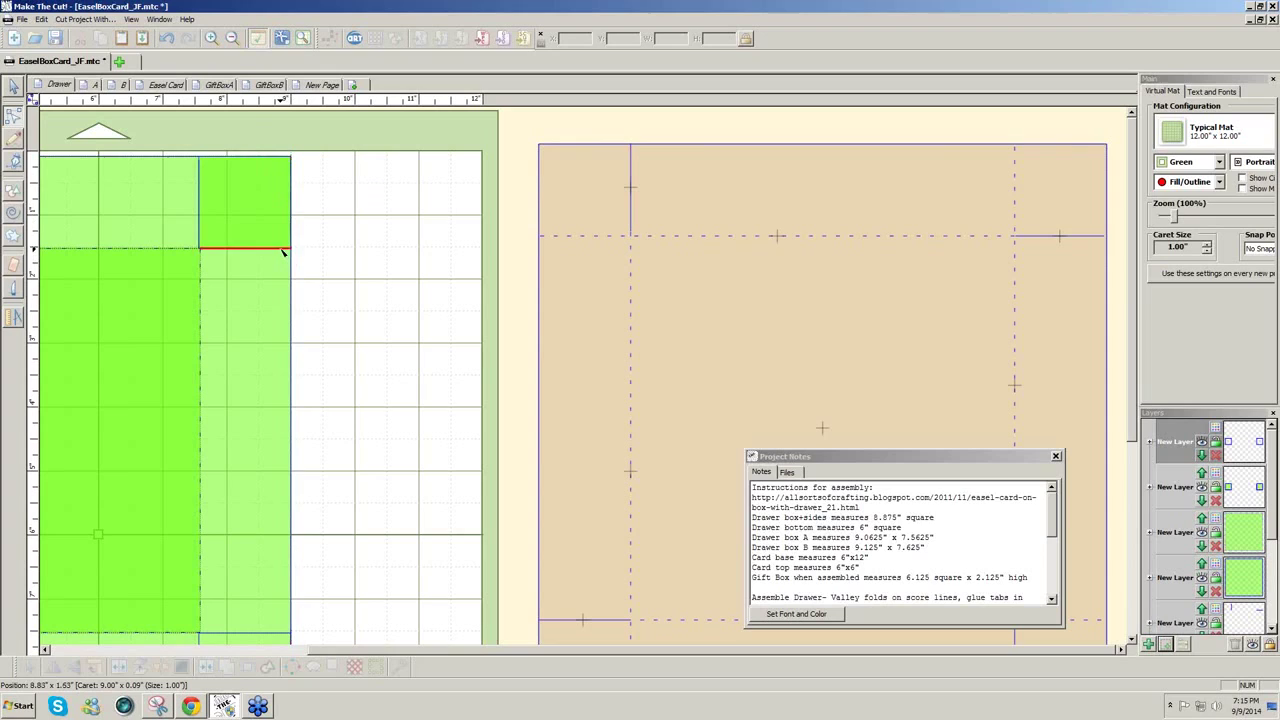
Split the joined upper squares apart and nudge the right square's inner vertical edge to X 7.5850, over the fold line
left_click(15, 87)
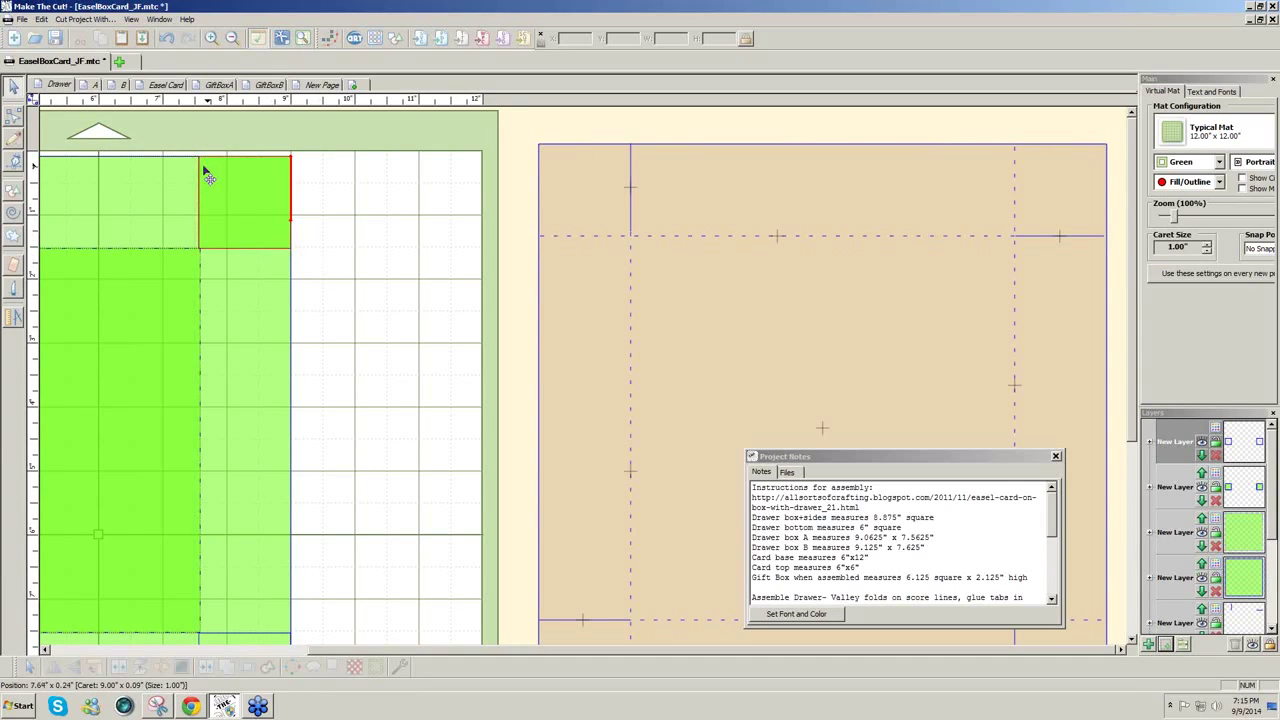
left_click(211, 240)
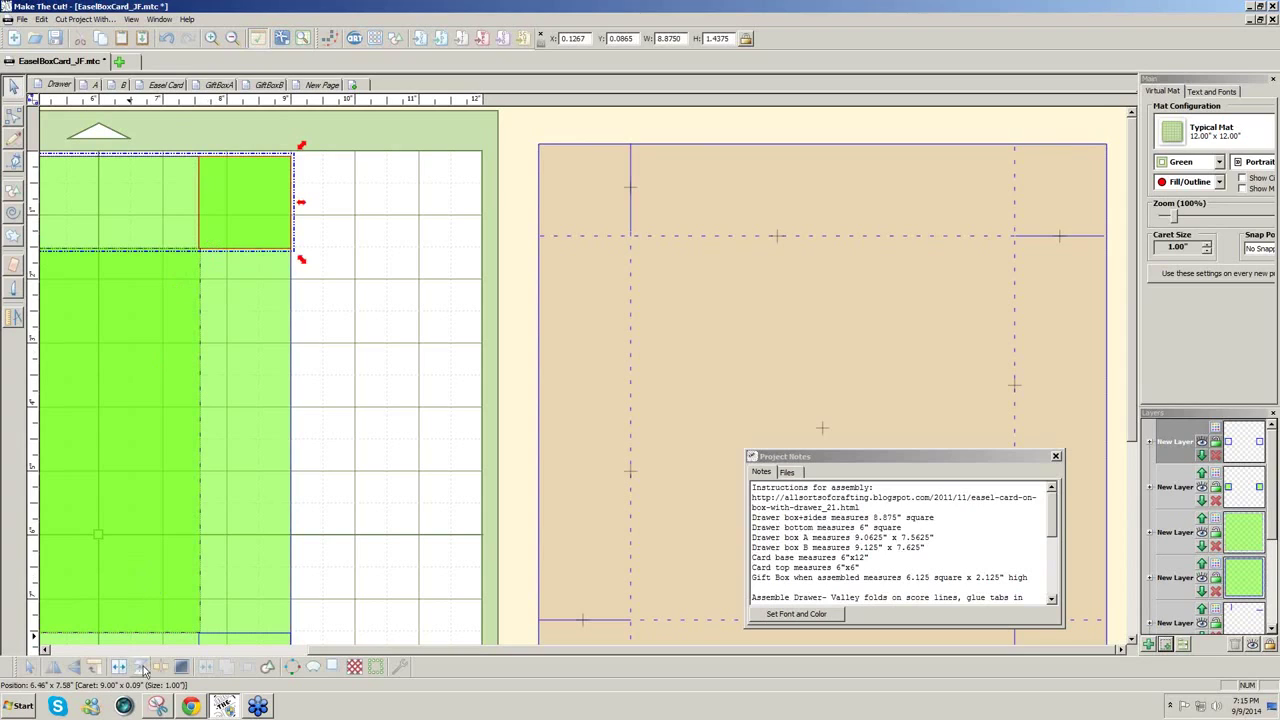
left_click(204, 117)
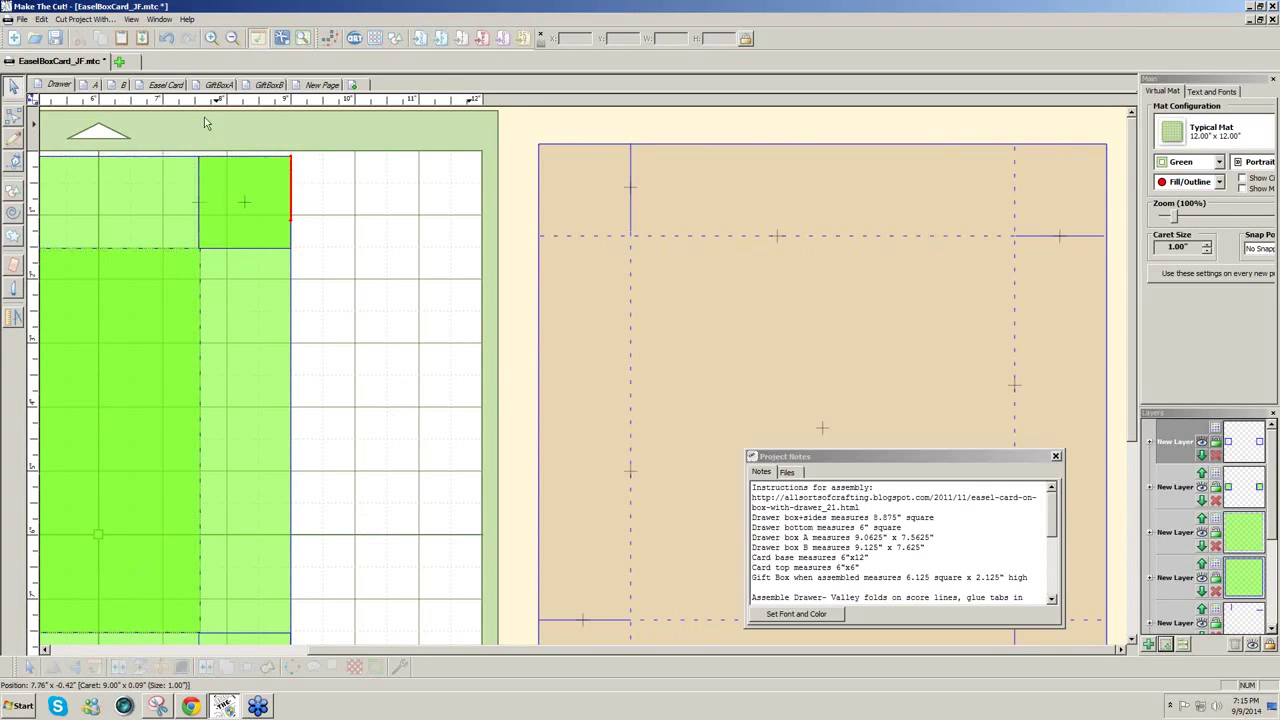
left_click(200, 195)
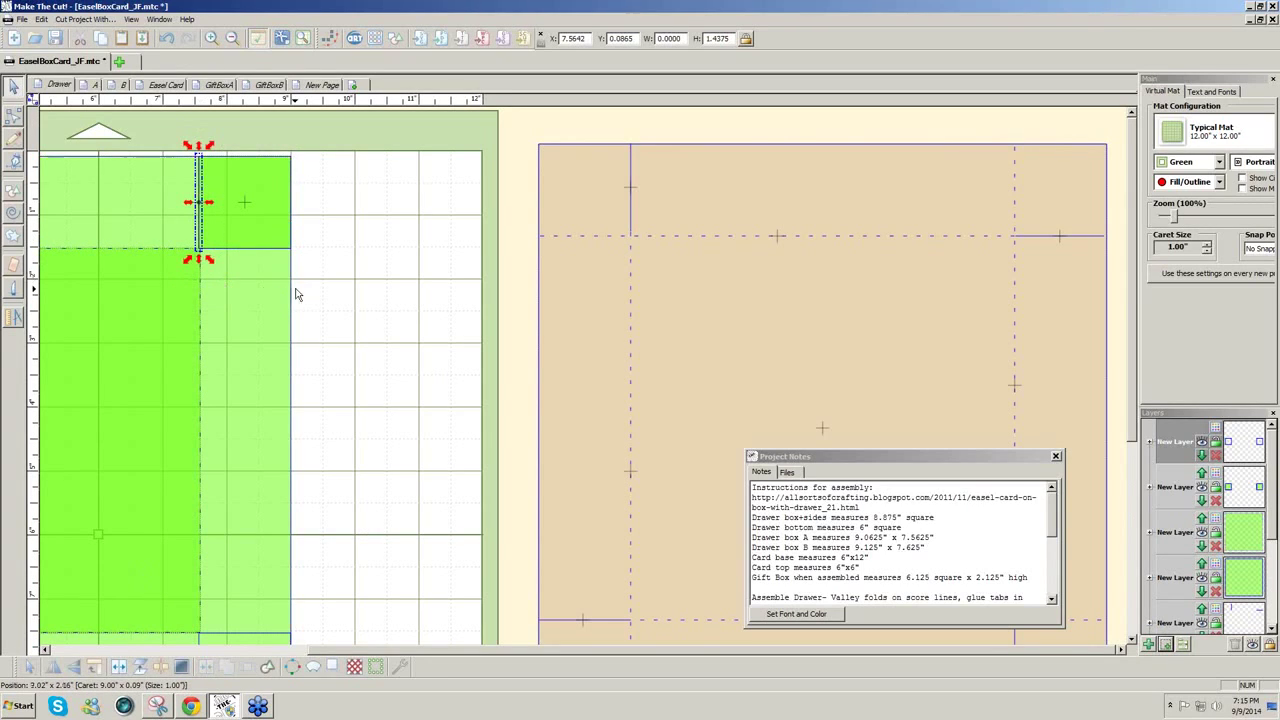
key("Right")
key("Right")
key("Right")
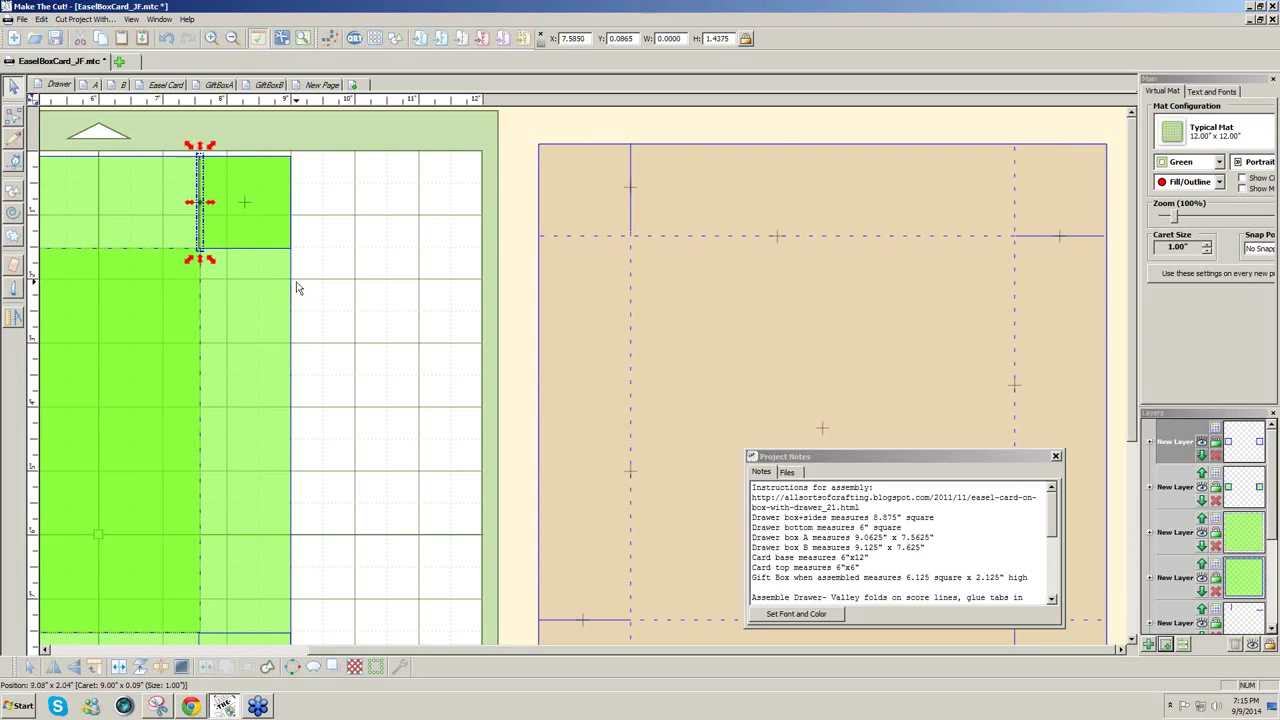
left_click(373, 267)
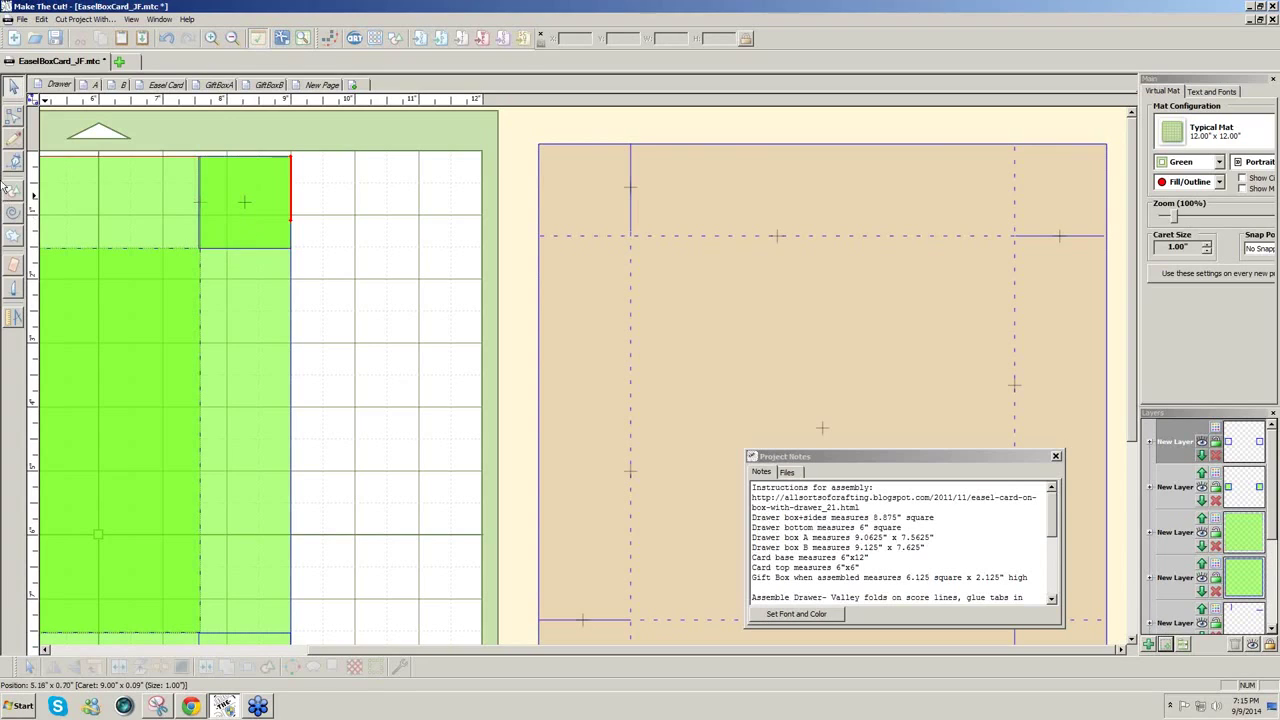
Delete the top and outer side edges of the upper right corner square
left_click(235, 158)
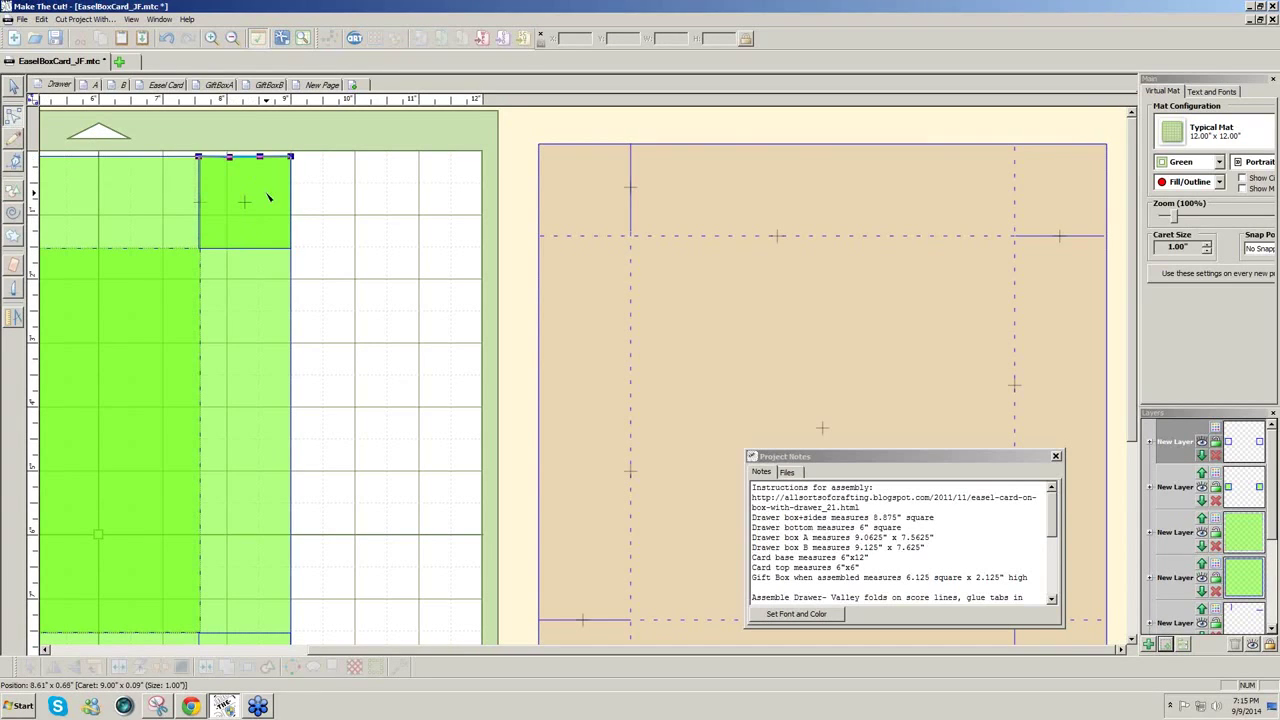
left_click(268, 197)
left_click(293, 207)
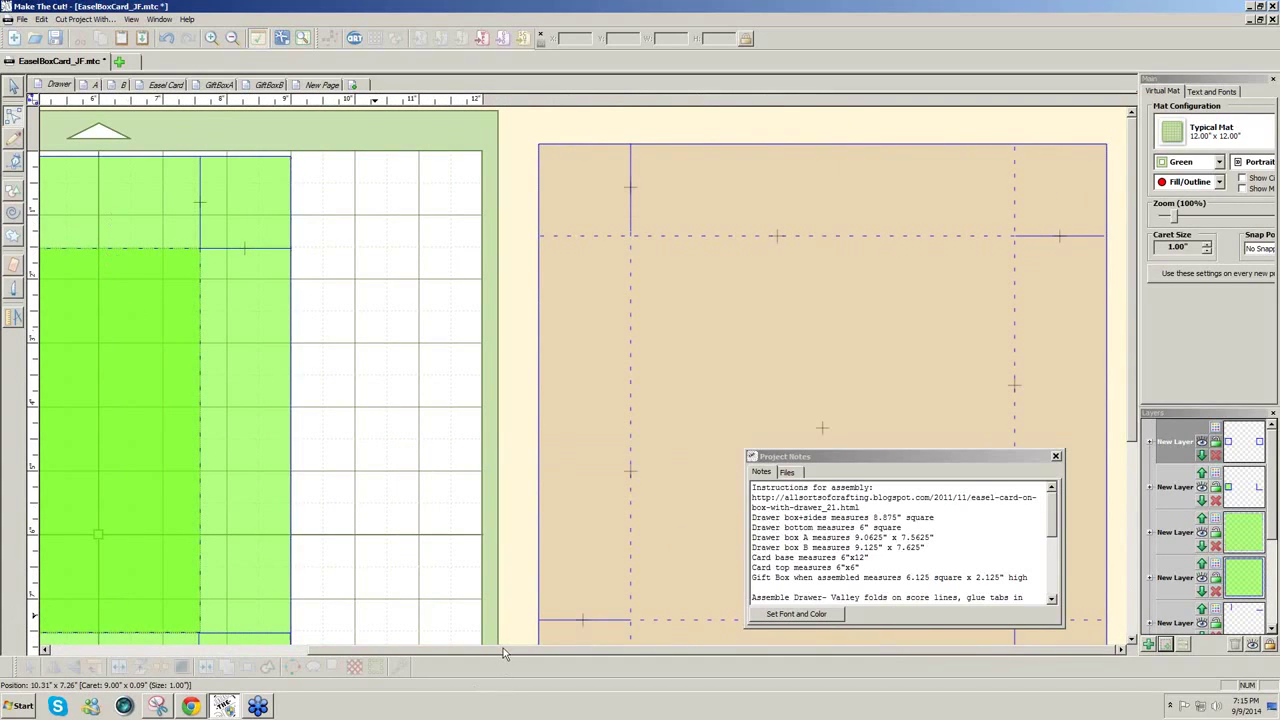
Delete the top and outer side edges of the upper left corner square, and check the separated vertical cut line
left_click_drag(503, 648, 234, 600)
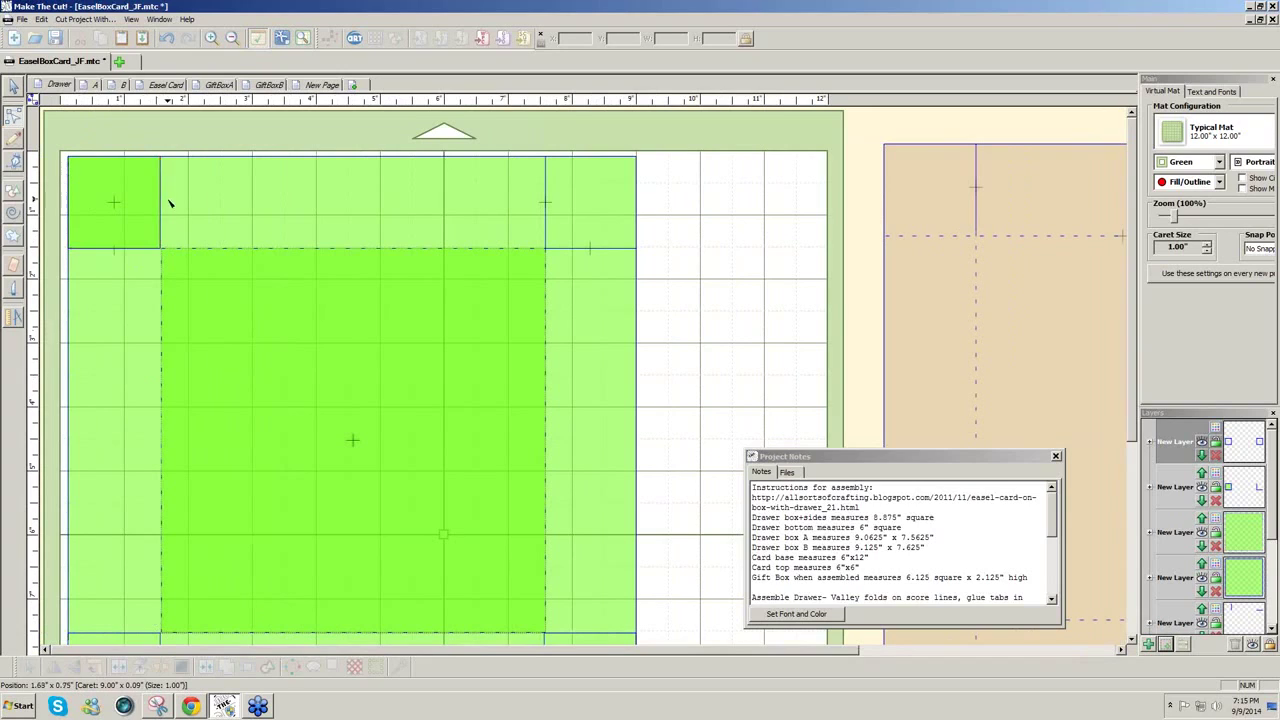
left_click(136, 250)
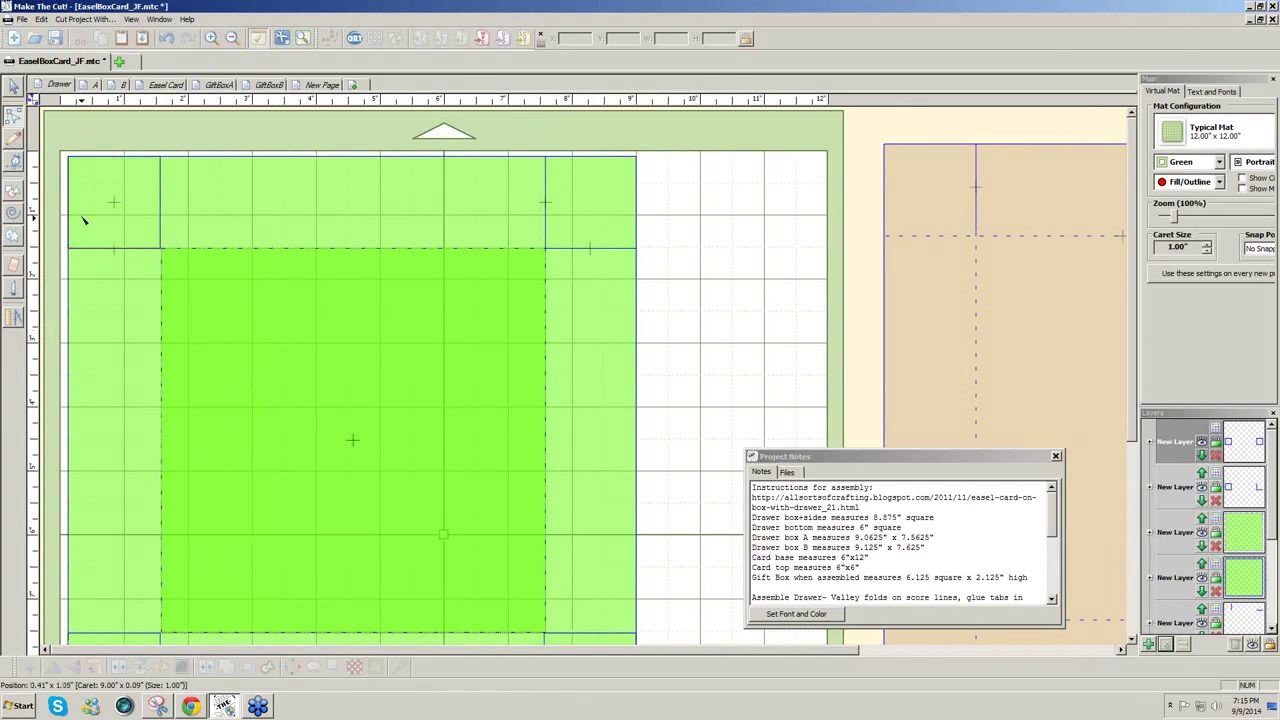
left_click(110, 160)
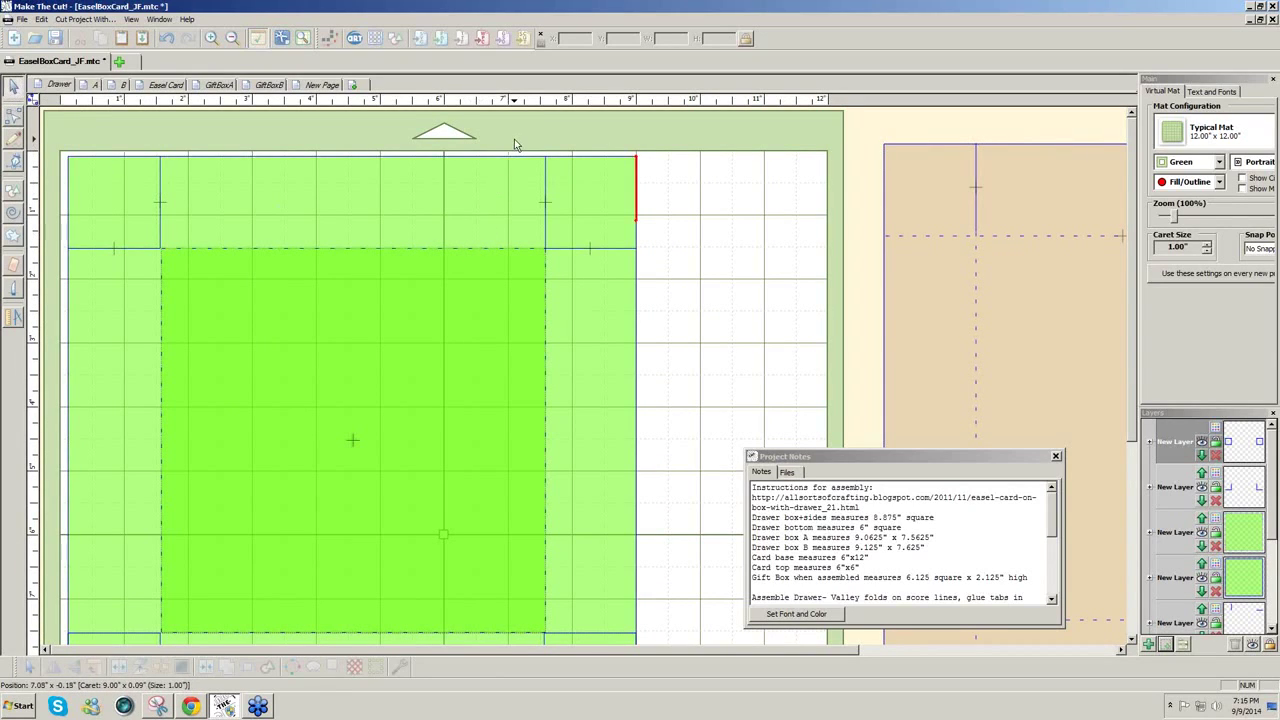
left_click_drag(514, 139, 572, 283)
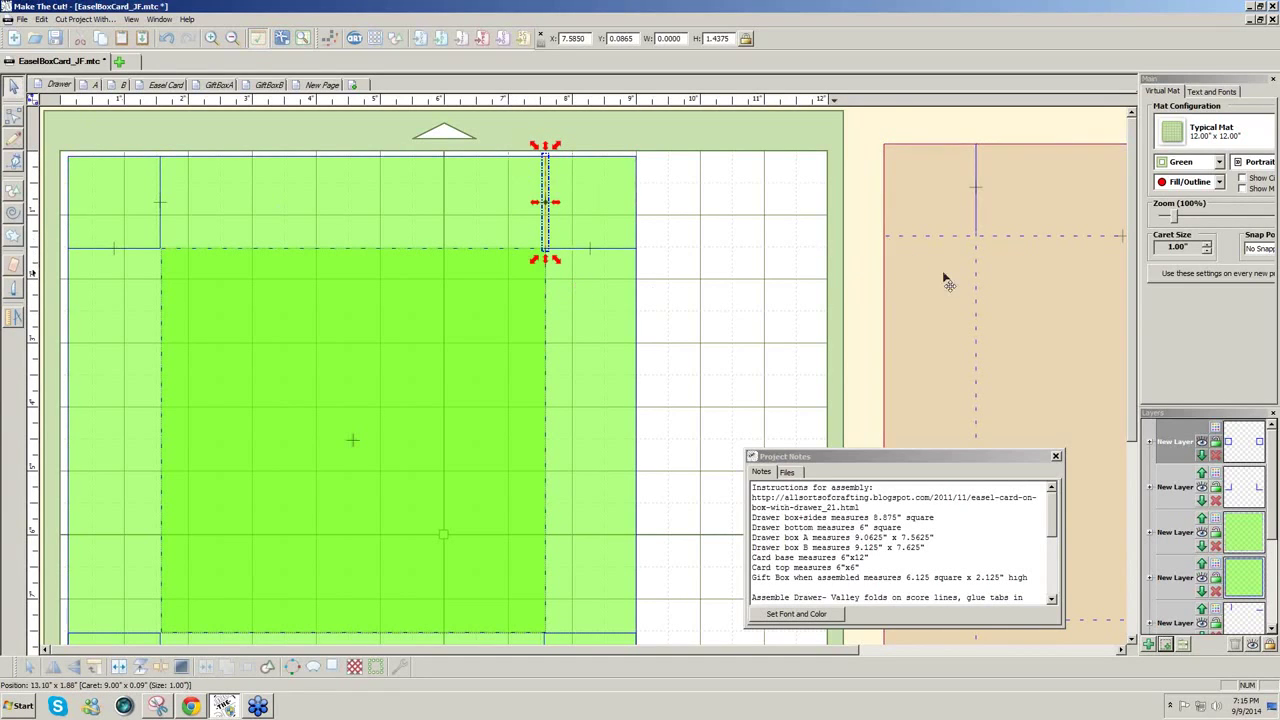
Break the outlines of both lower corner squares at their corners into separate edge segments
scroll(1136, 323, "down", 5)
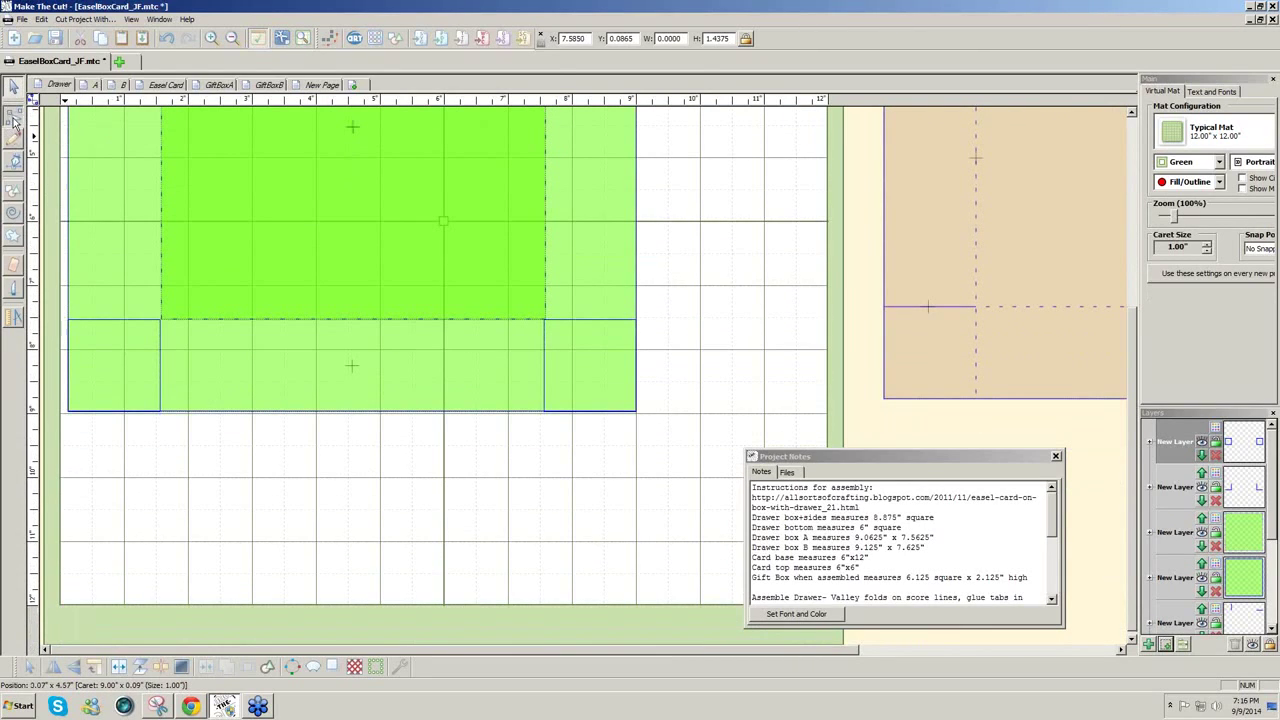
key("Escape")
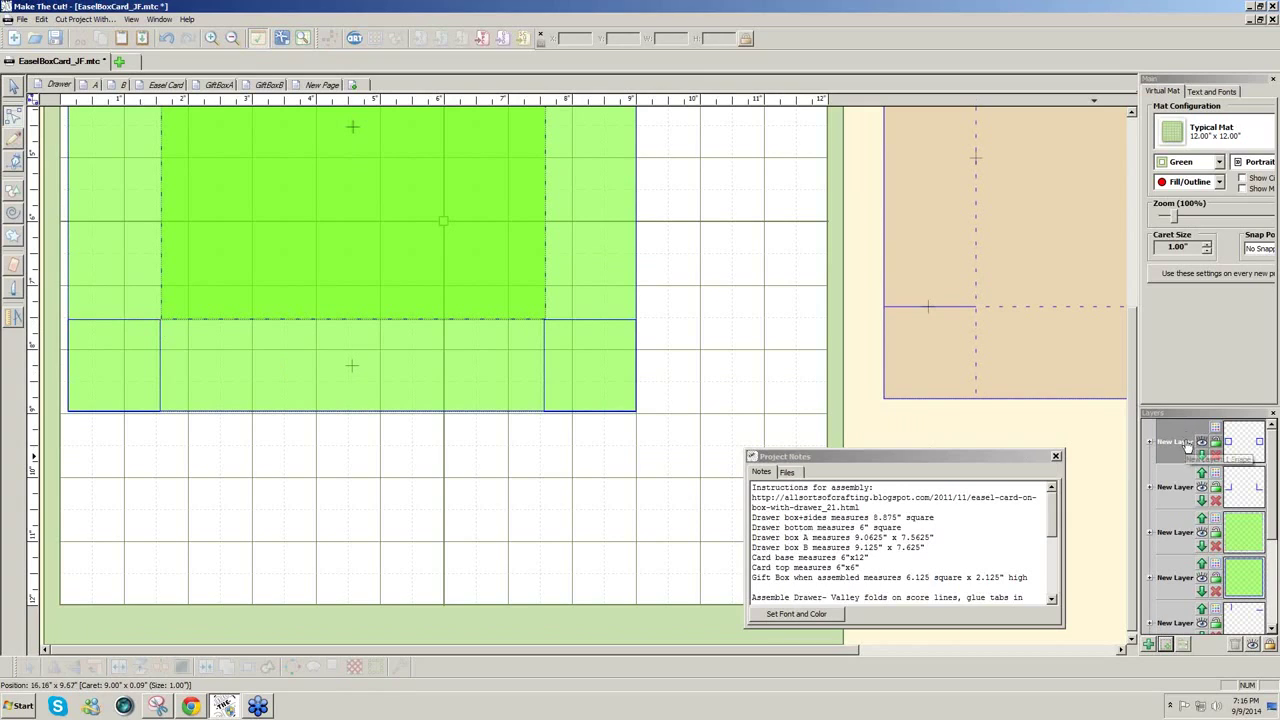
left_click(130, 322)
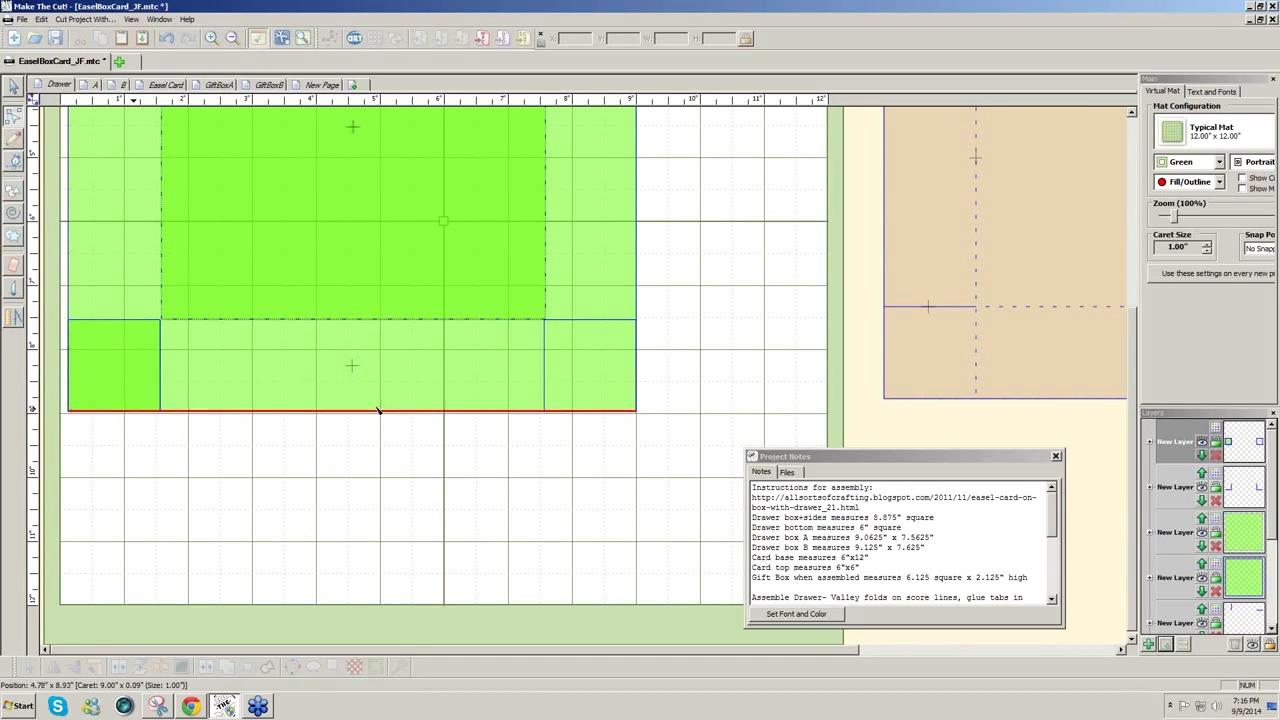
left_click_drag(623, 652, 933, 655)
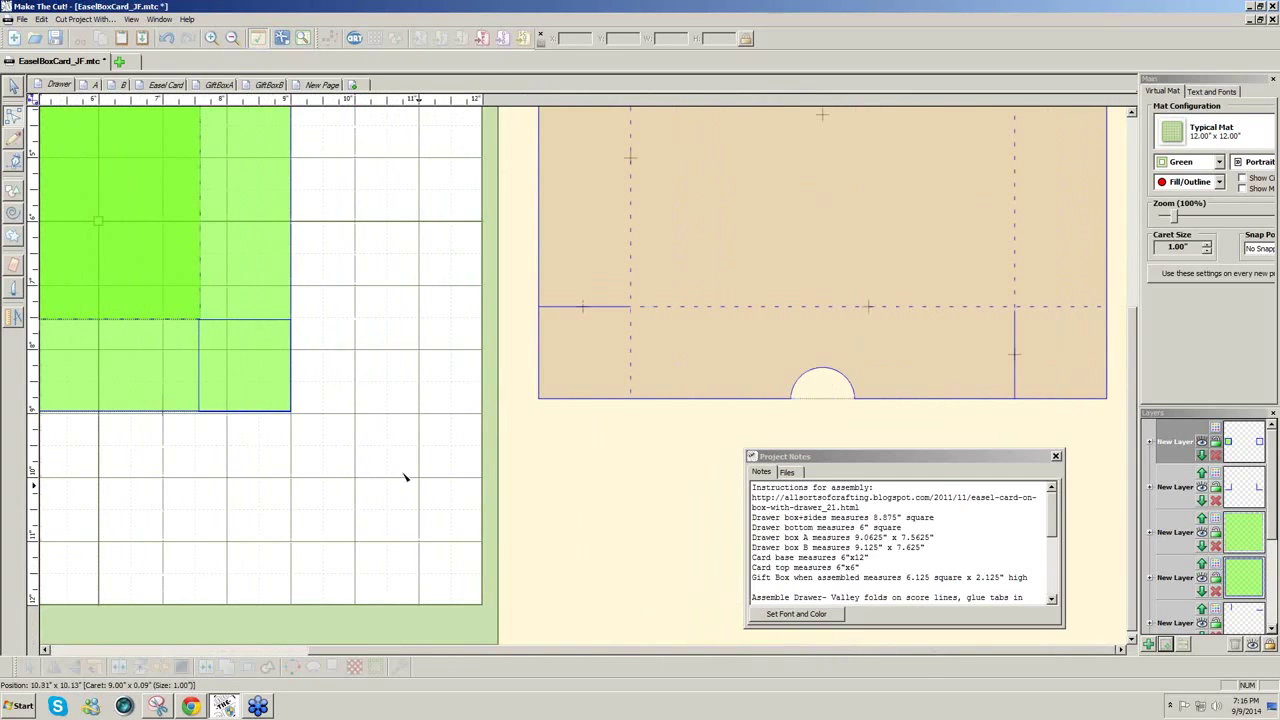
left_click(201, 406)
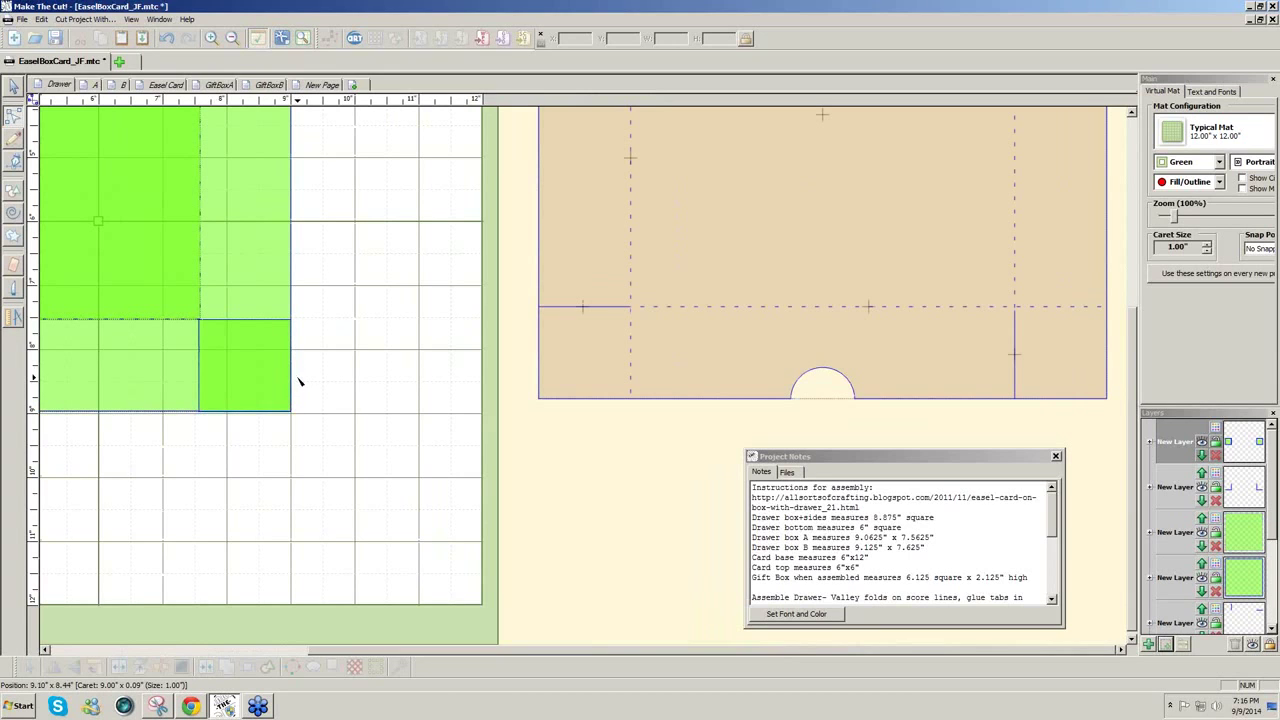
Delete the bottom and outer side edges of both lower corner squares, keeping only their inner edges
left_click_drag(361, 650, 91, 650)
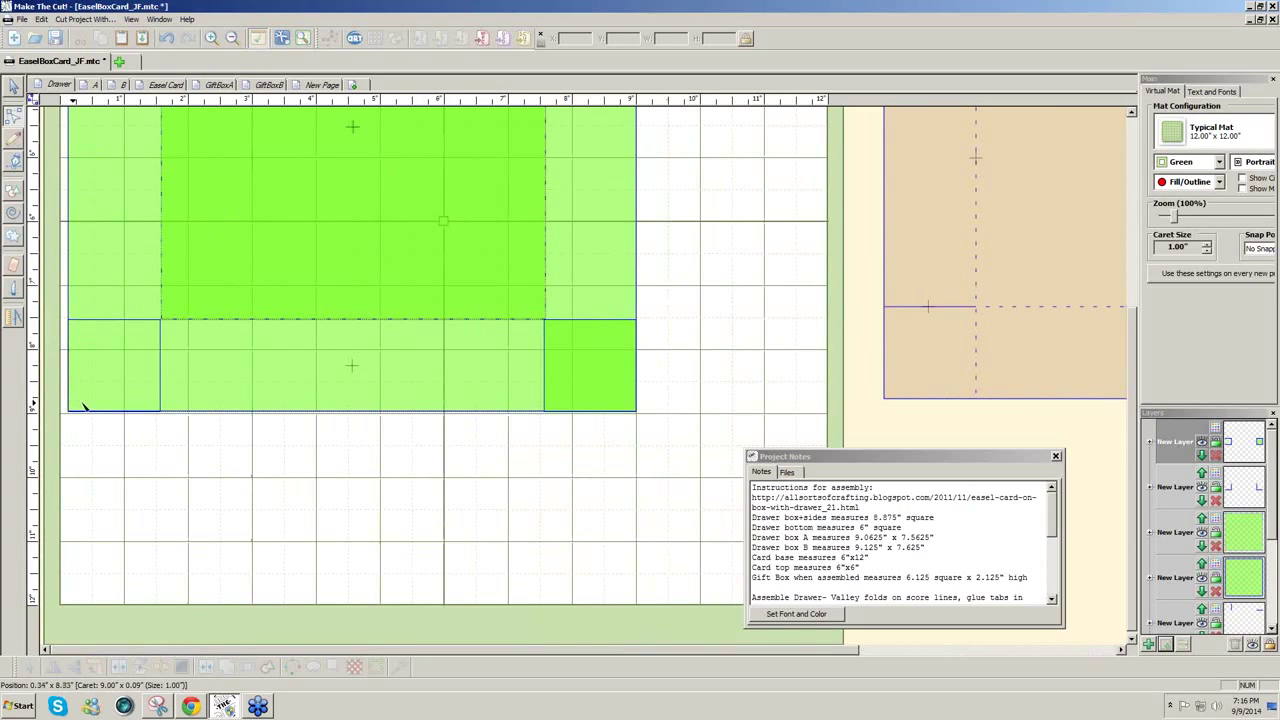
left_click(161, 388)
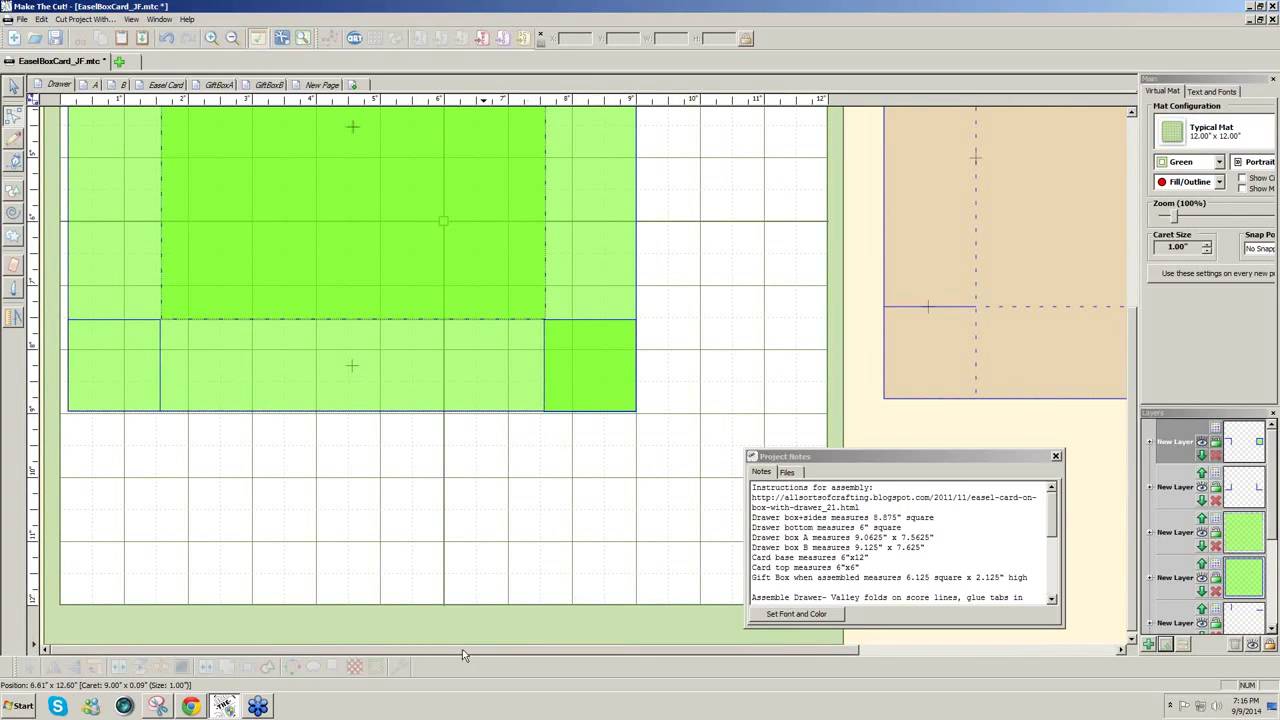
scroll(463, 649, "right", 3)
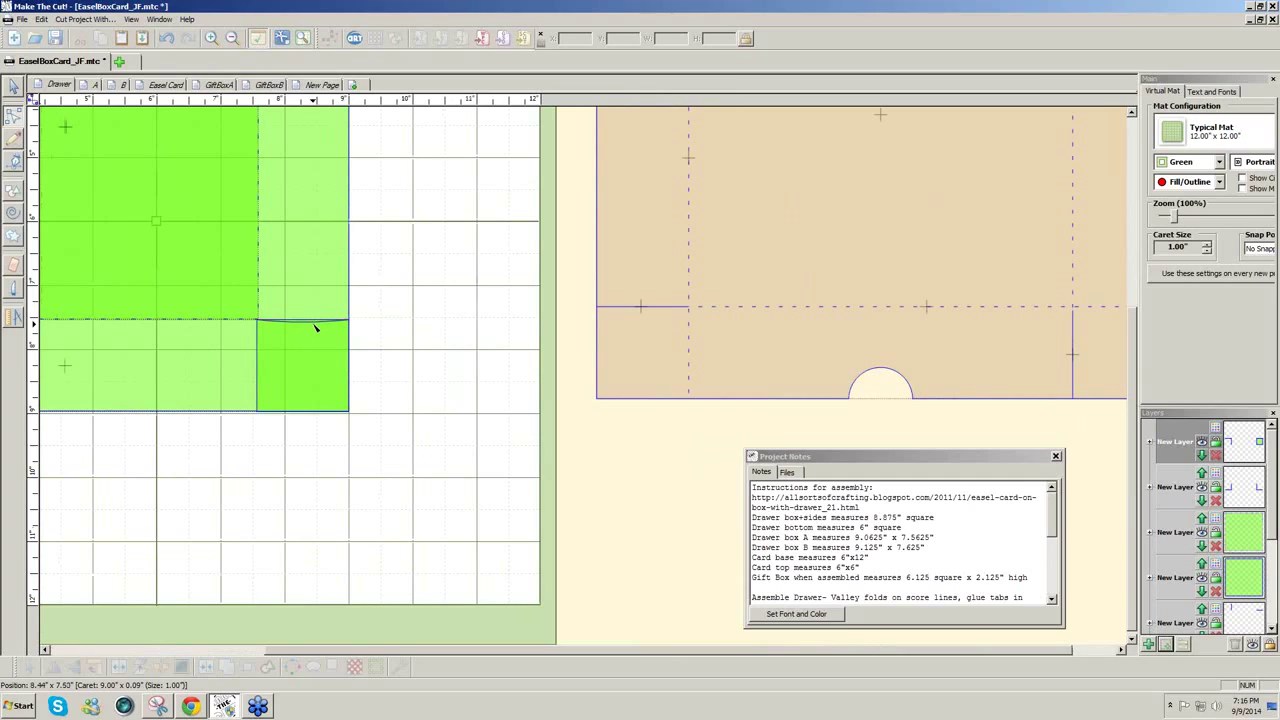
left_click(347, 374)
key("Delete")
left_click(331, 411)
key("Delete")
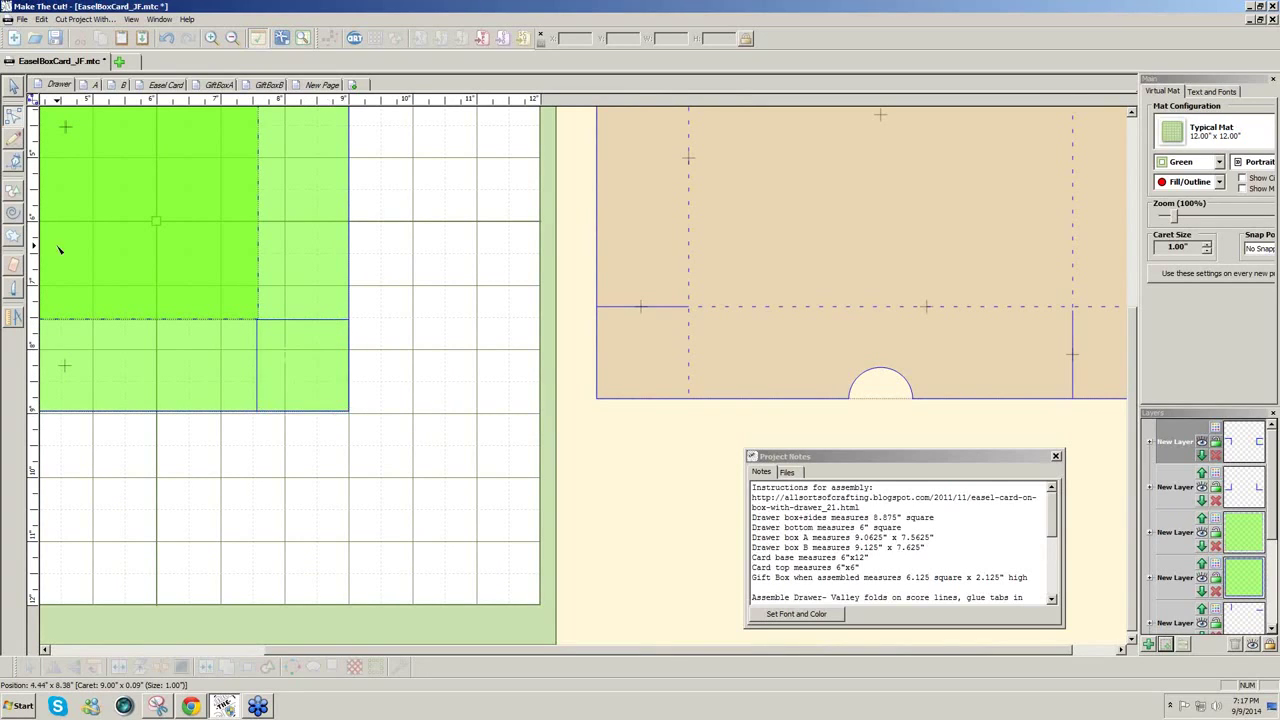
Select the lower right corner's pair of cut lines and nudge it right into line with the dashed score line
left_click_drag(271, 457, 243, 308)
left_click(257, 354)
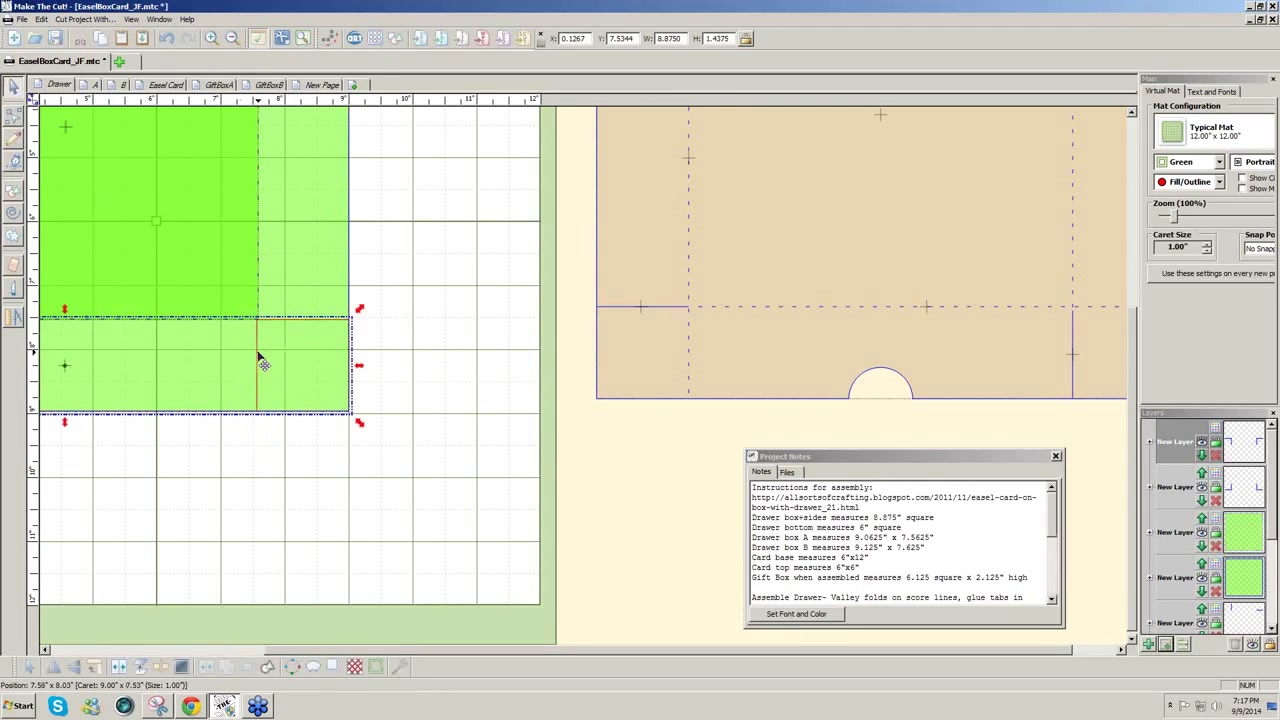
left_click(310, 582)
left_click_drag(304, 490, 220, 280)
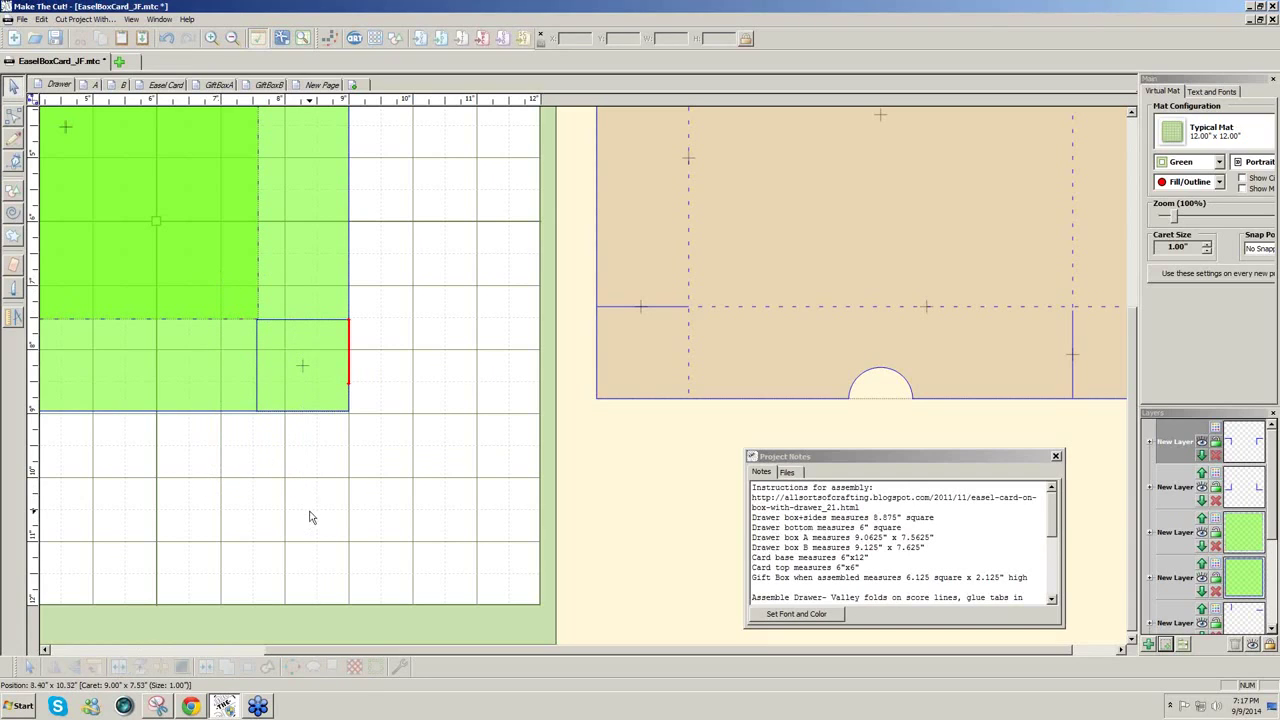
left_click(325, 411)
left_click_drag(405, 470, 165, 283)
key("Right")
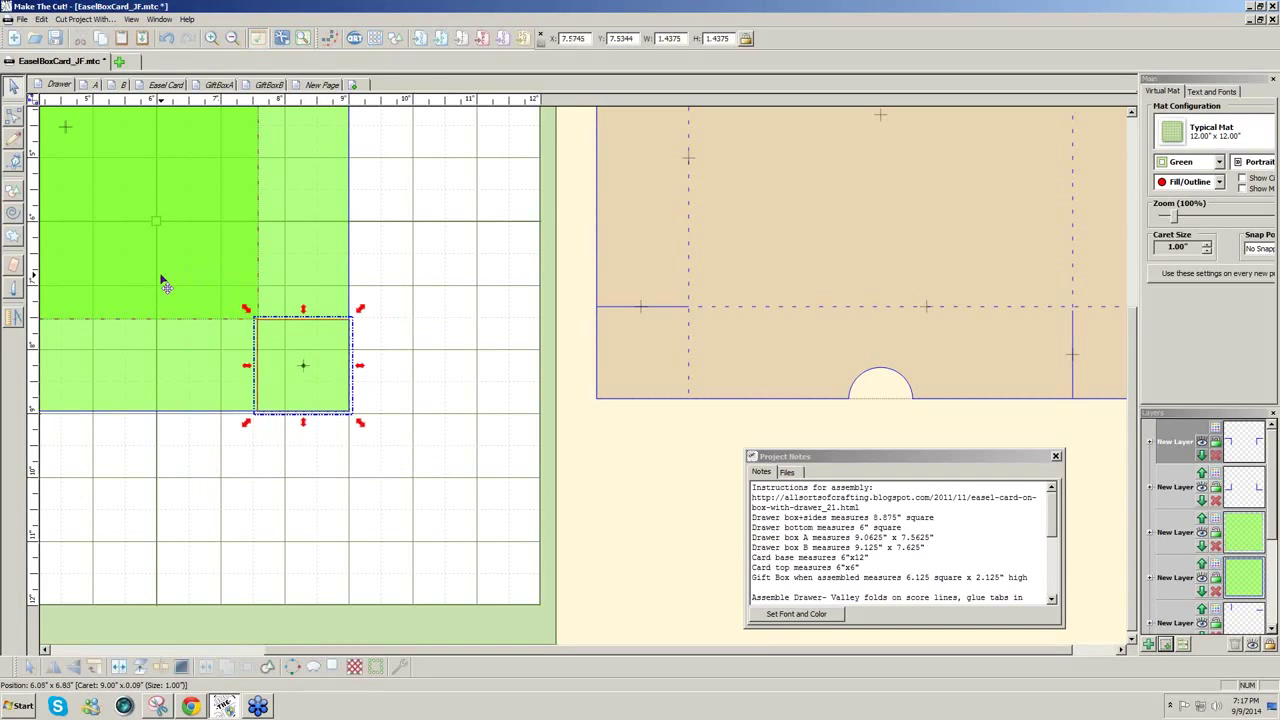
left_click(520, 520)
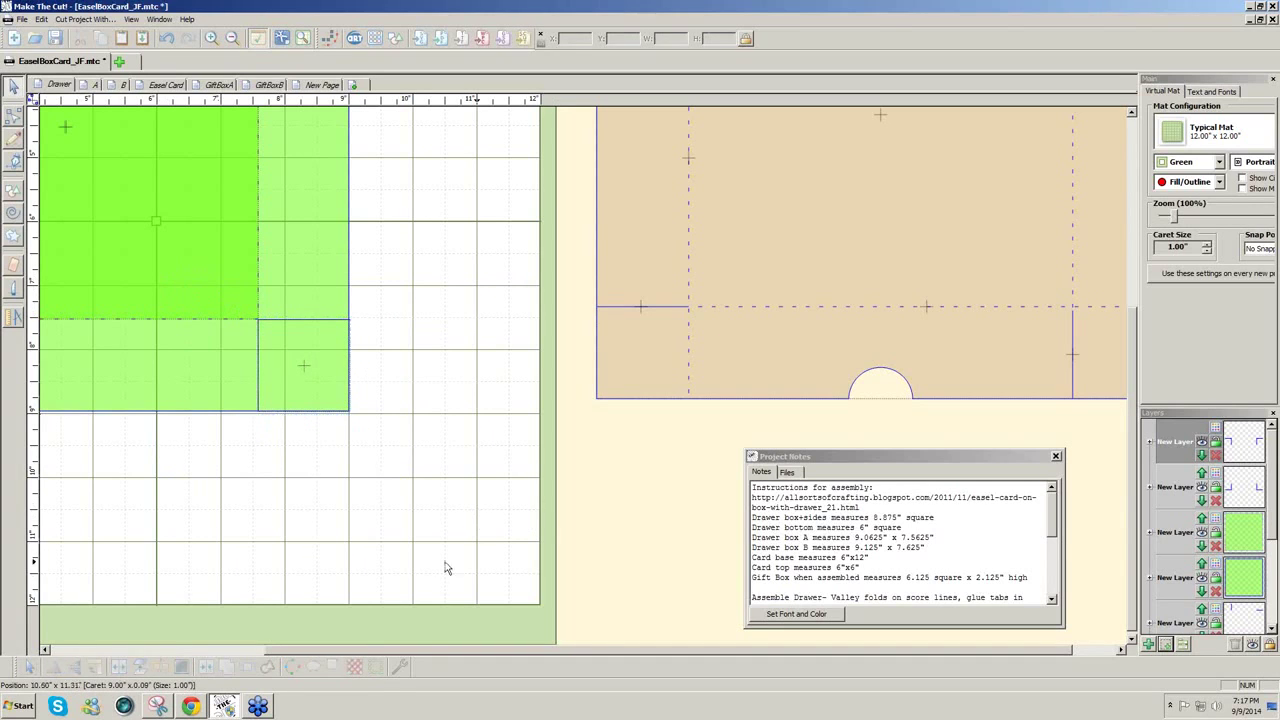
Convert the top edge of the dashed inner square to a straight line and break the square's outline at its upper left corner
left_click_drag(425, 650, 204, 650)
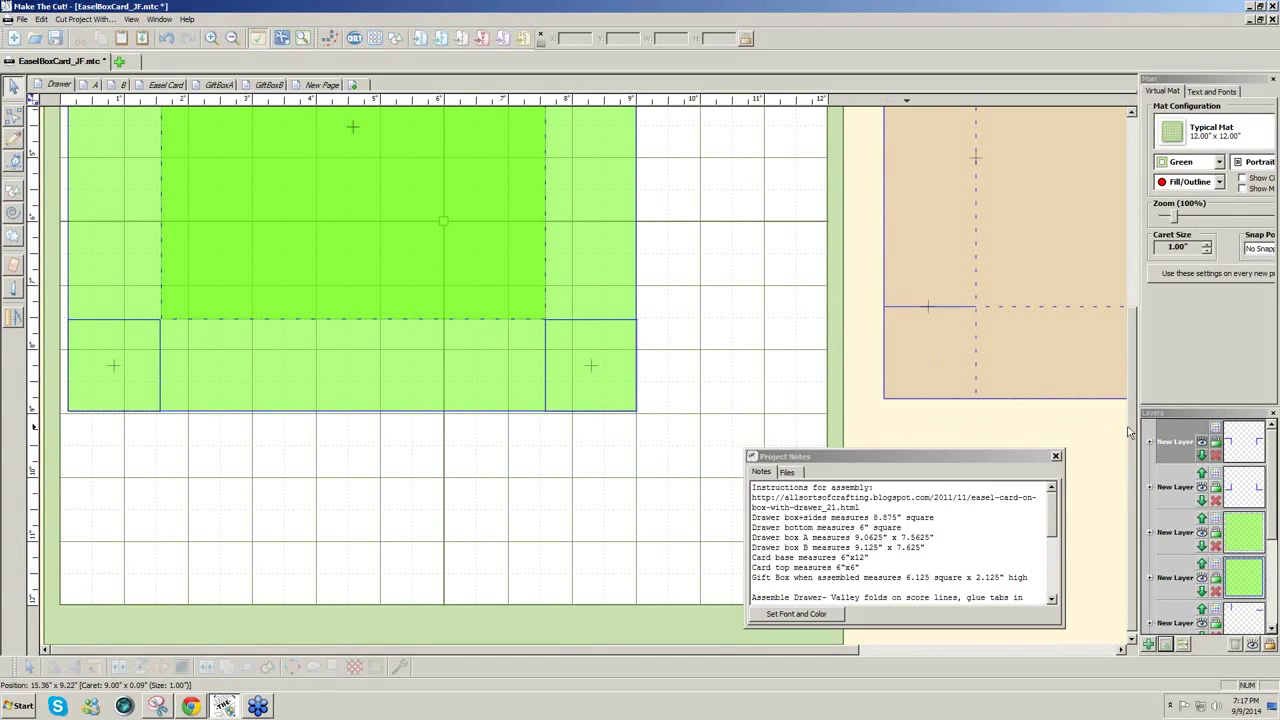
left_click_drag(1136, 438, 1153, 280)
scroll(697, 500, "up", 2)
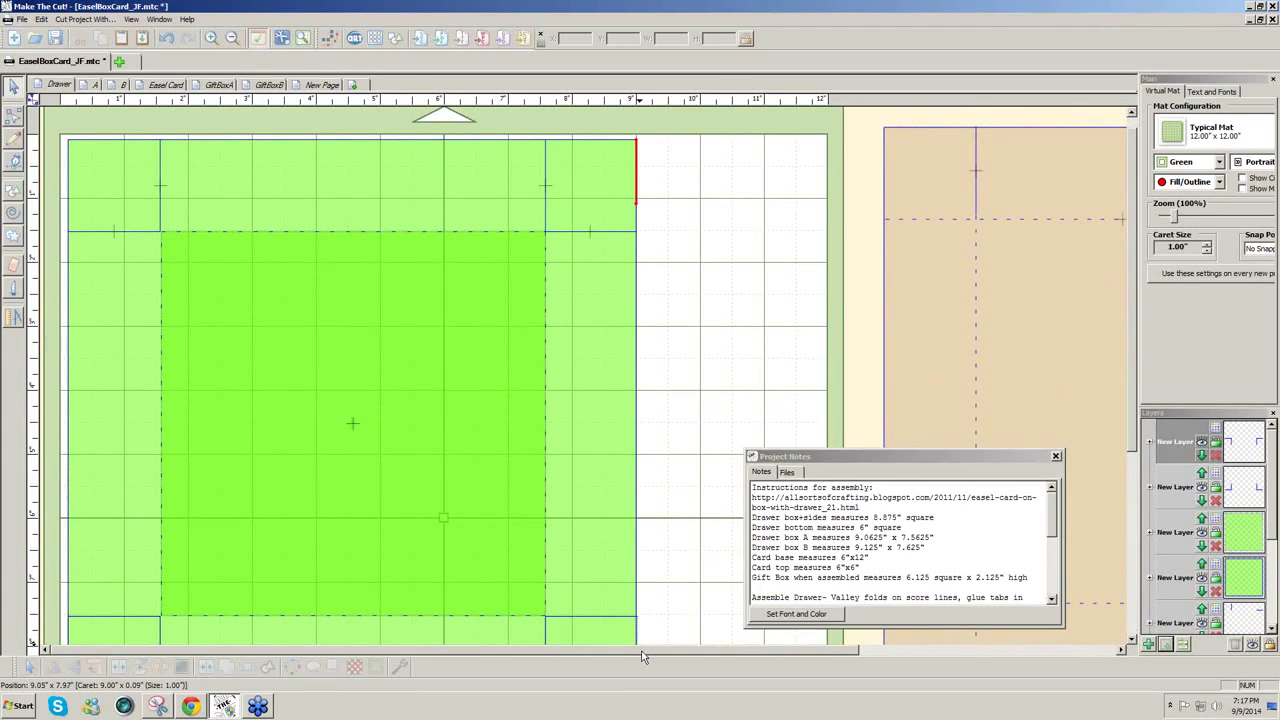
scroll(643, 656, "right", 3)
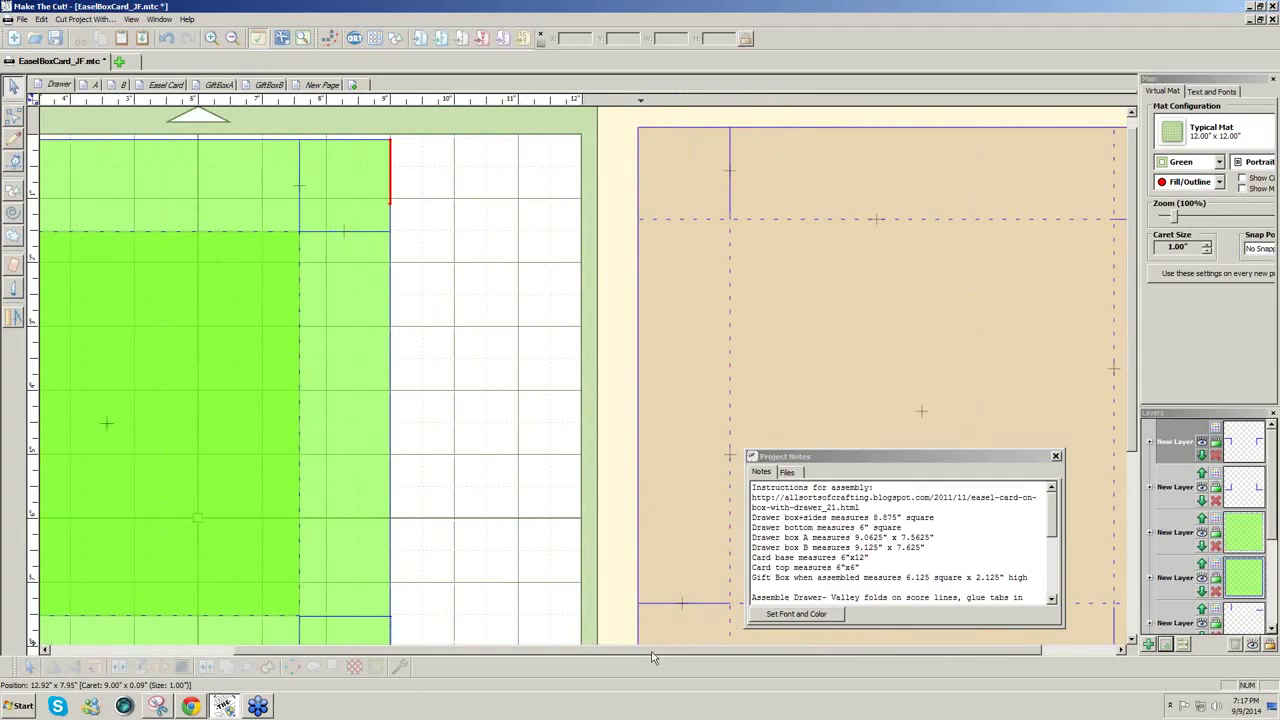
left_click_drag(651, 657, 408, 646)
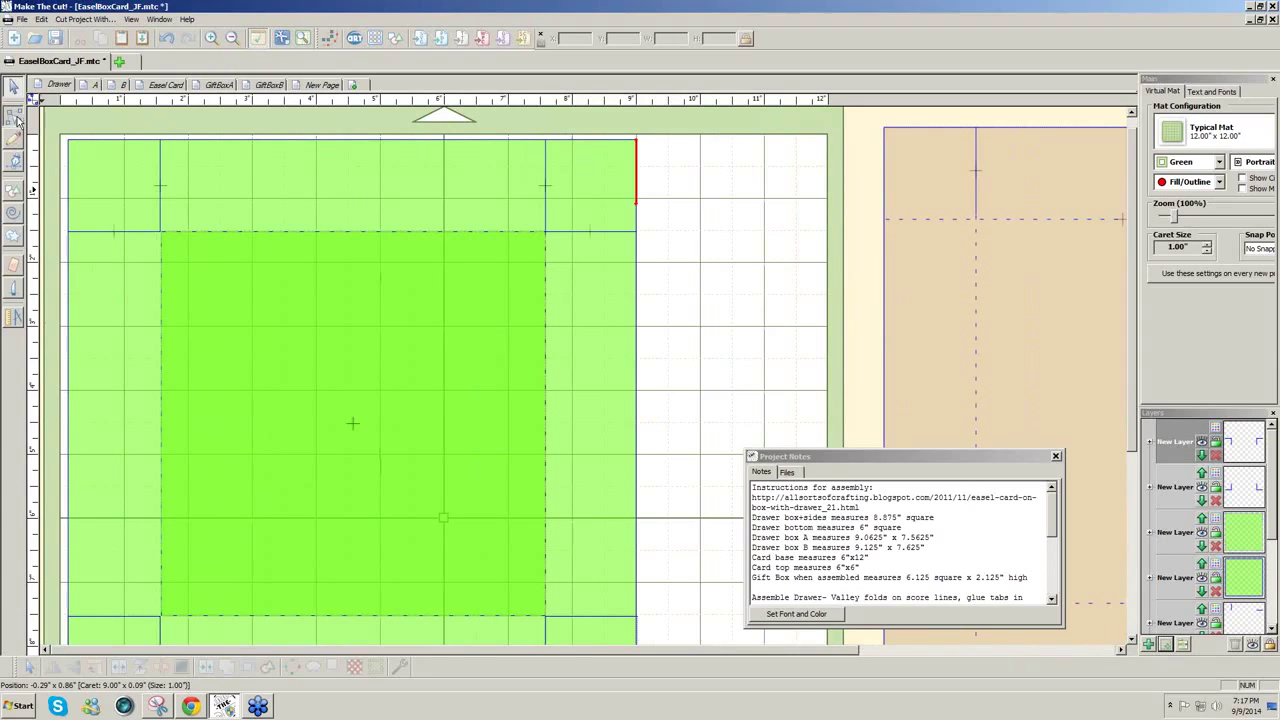
left_click(181, 234)
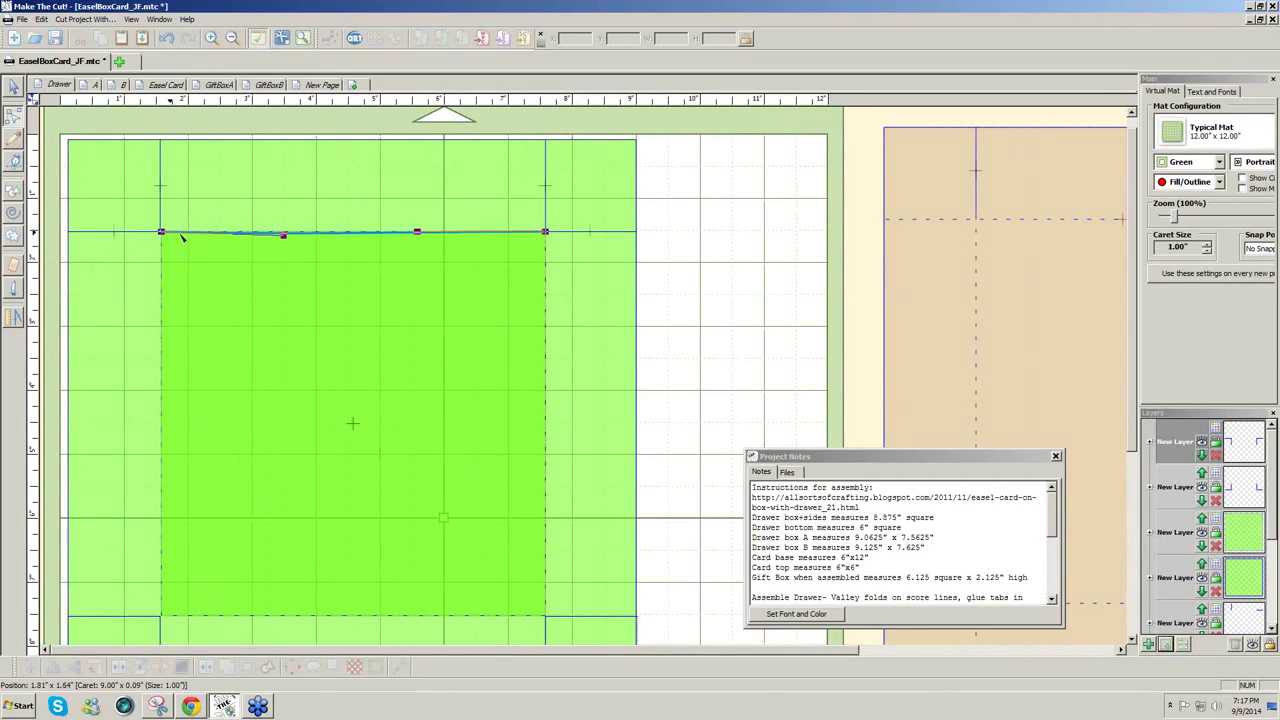
right_click(310, 235)
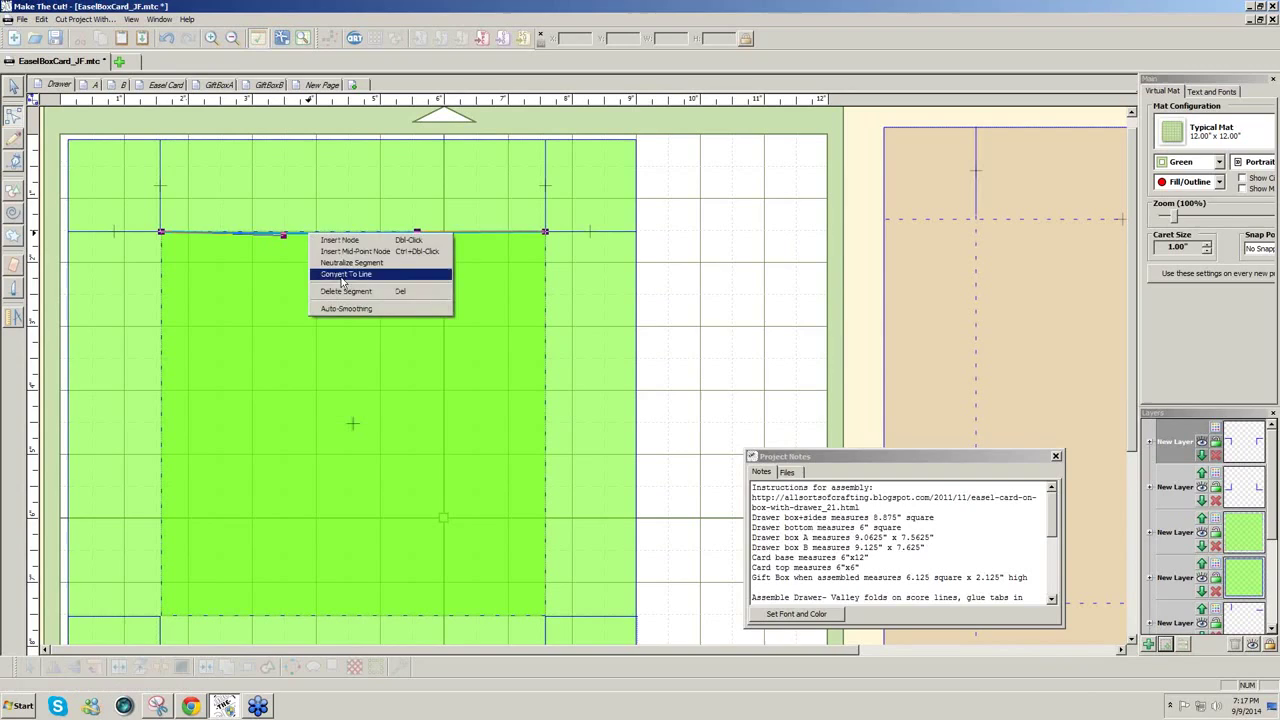
left_click(342, 275)
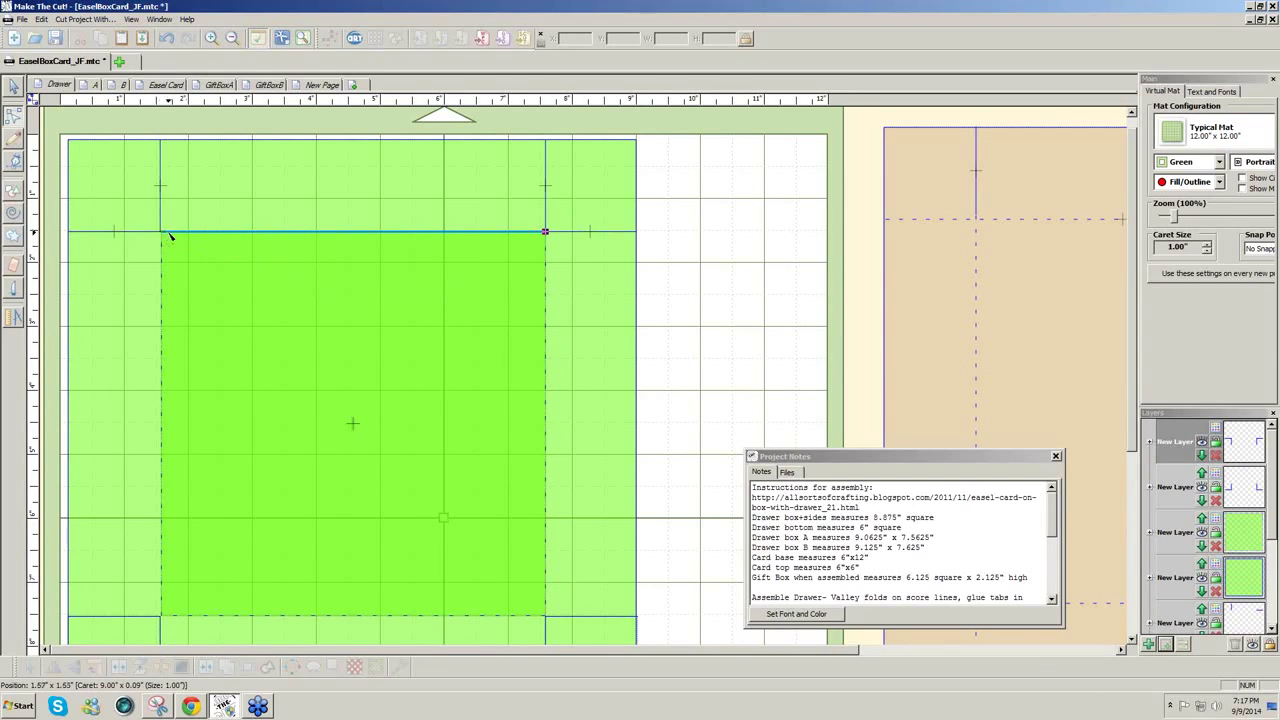
right_click(165, 235)
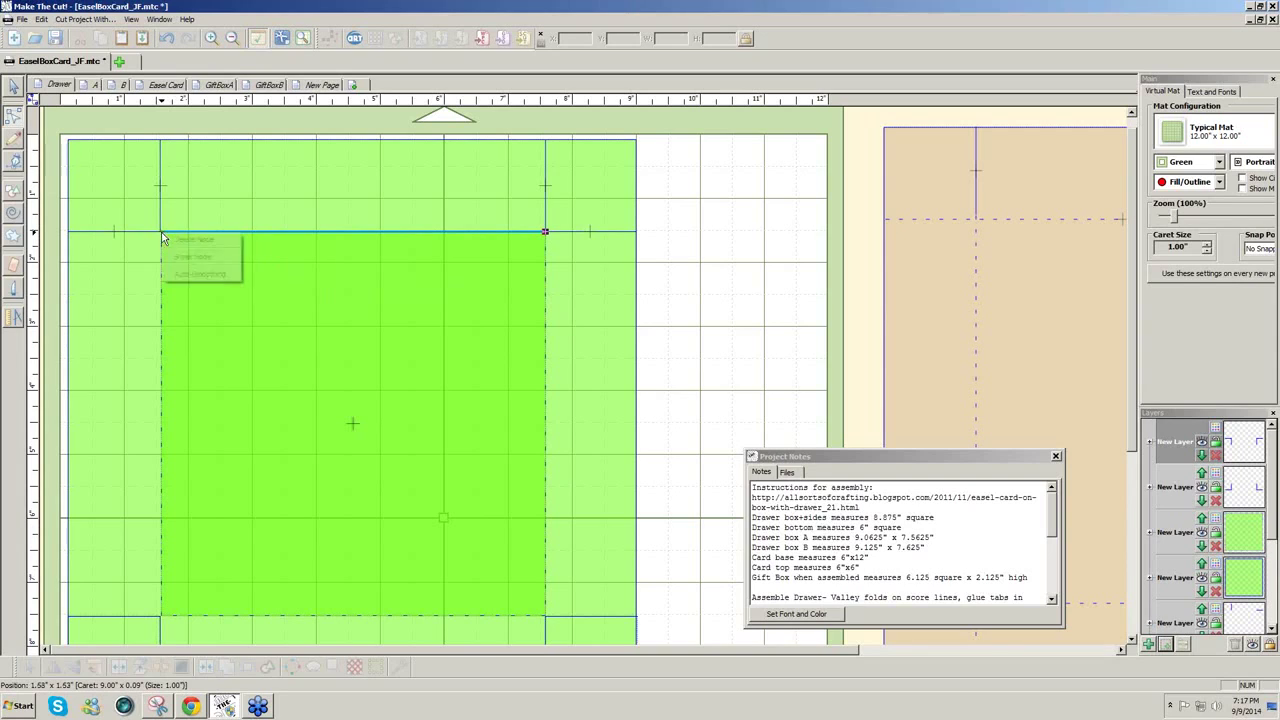
left_click(192, 258)
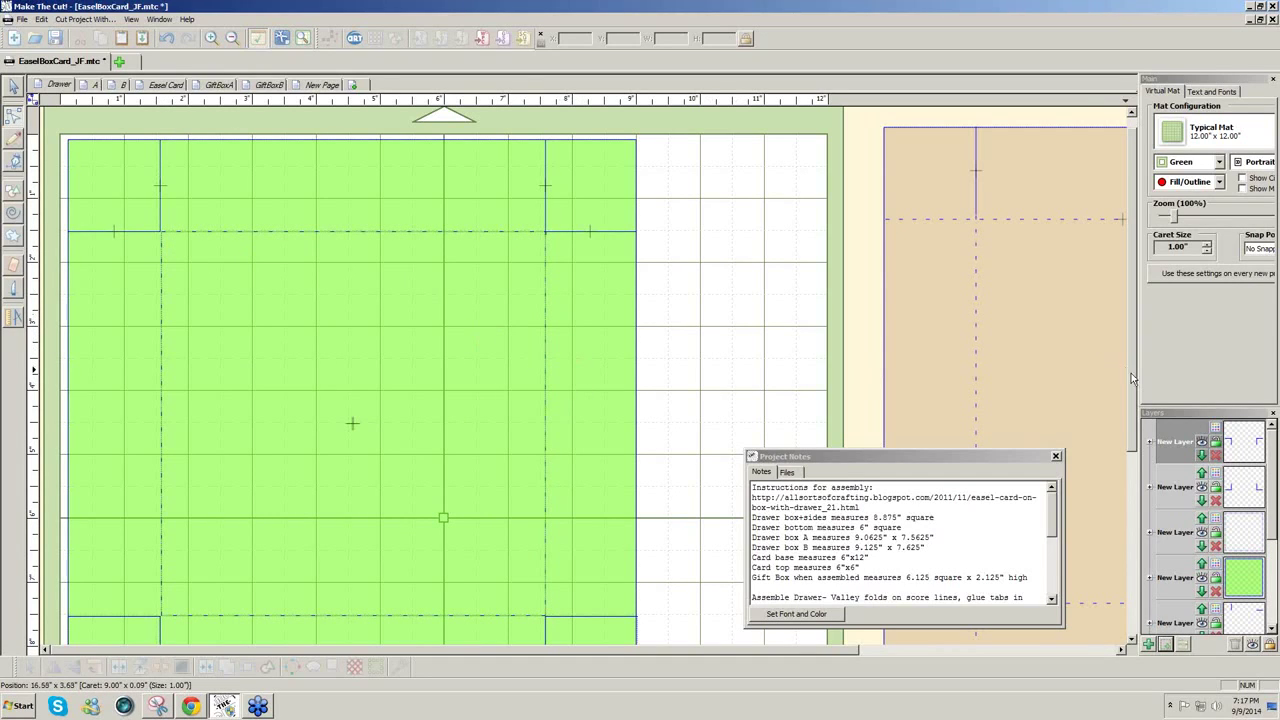
Apply a new dashed line style with a 0.06-inch dash and 0.17-inch space to the upper corner lines' layer
mouse_move(1134, 380)
left_mouse_down()
mouse_move(1133, 398)
mouse_move(1134, 350)
left_mouse_up()
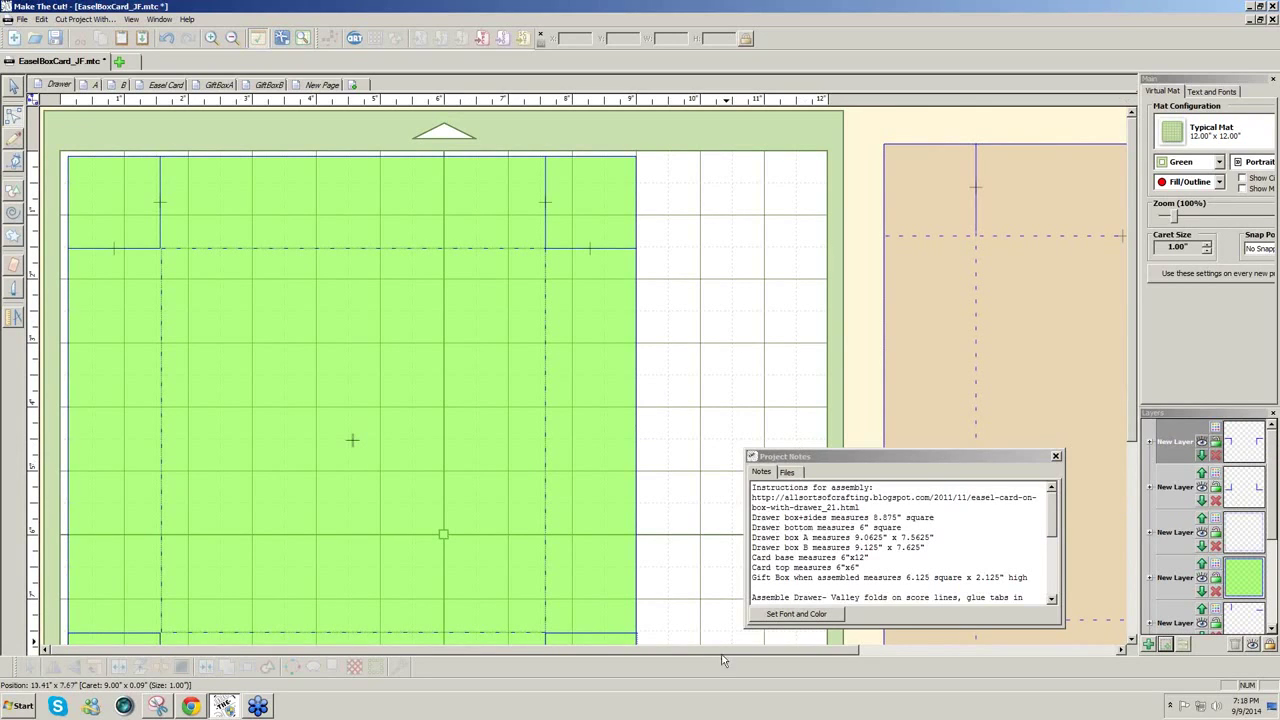
left_click_drag(723, 657, 805, 655)
left_click(1217, 481)
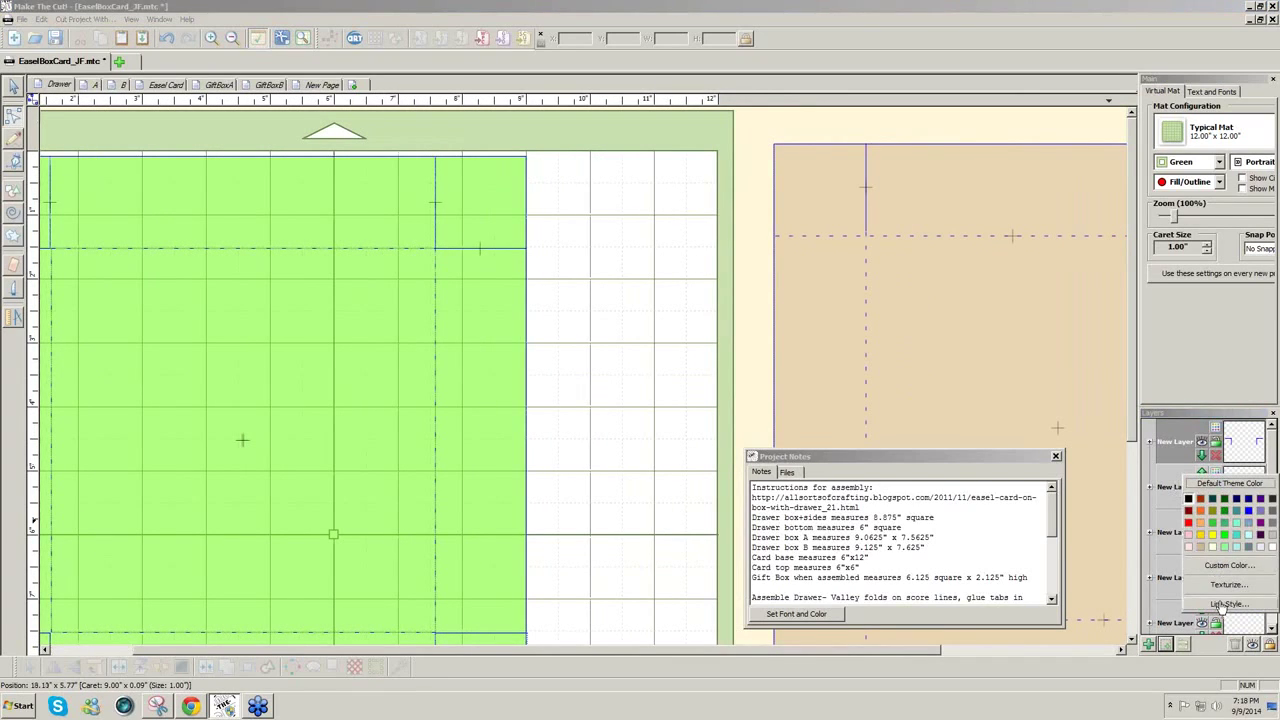
left_click(1222, 610)
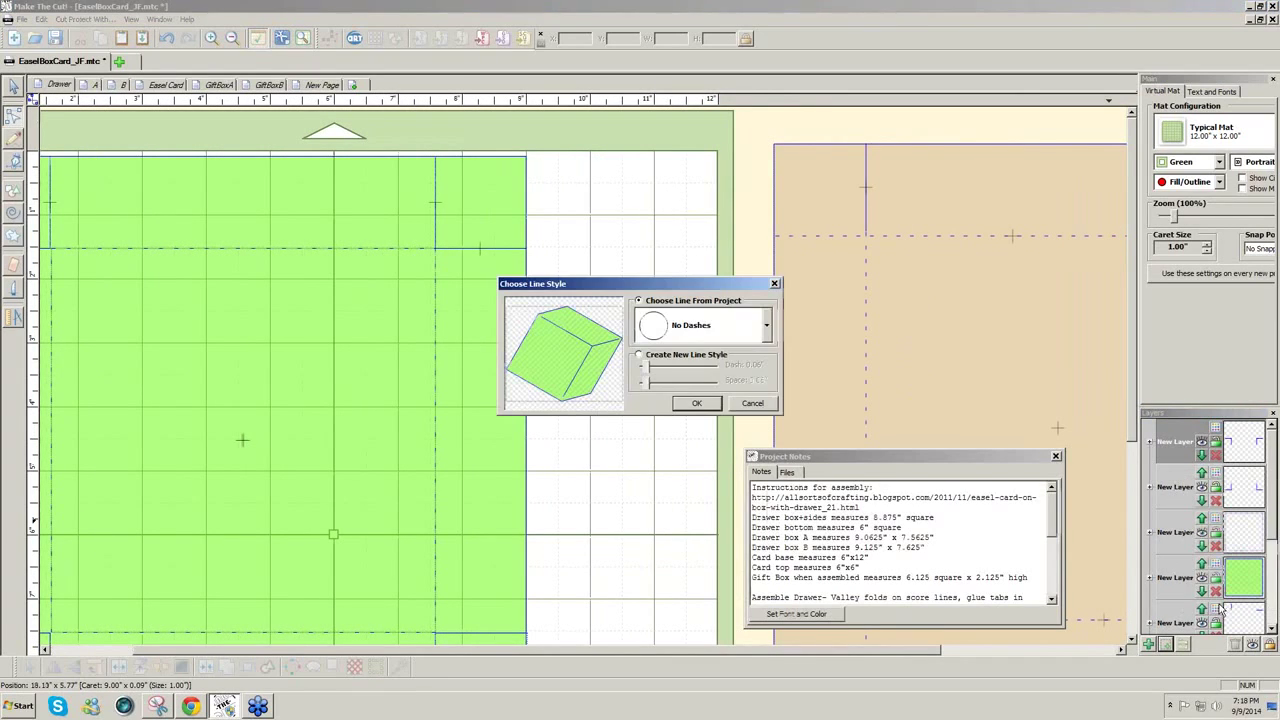
left_click(639, 356)
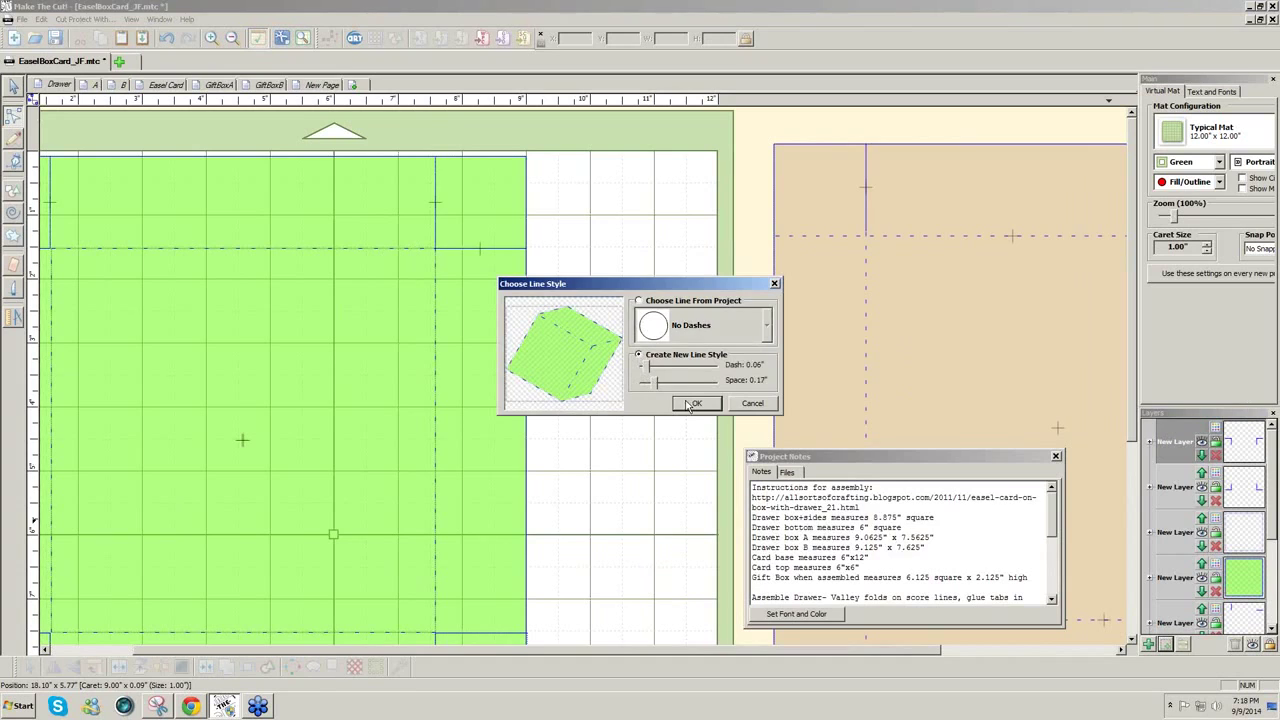
left_click(690, 405)
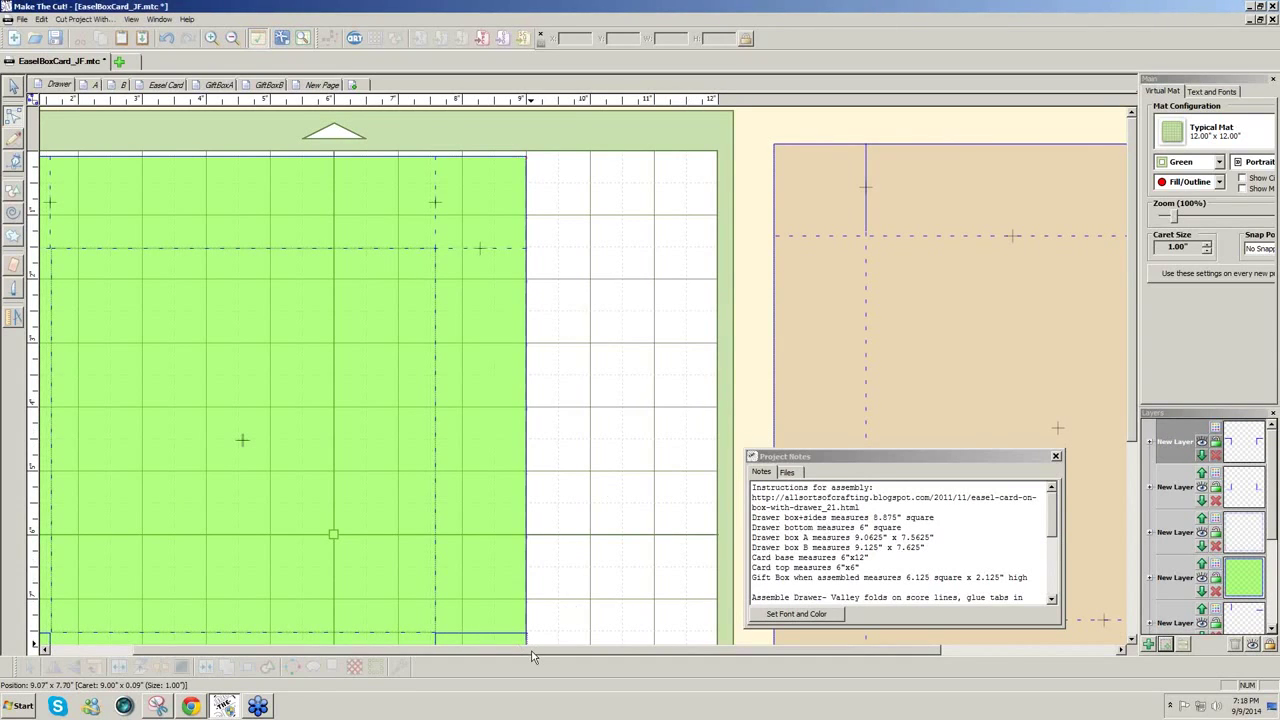
left_click_drag(495, 648, 413, 645)
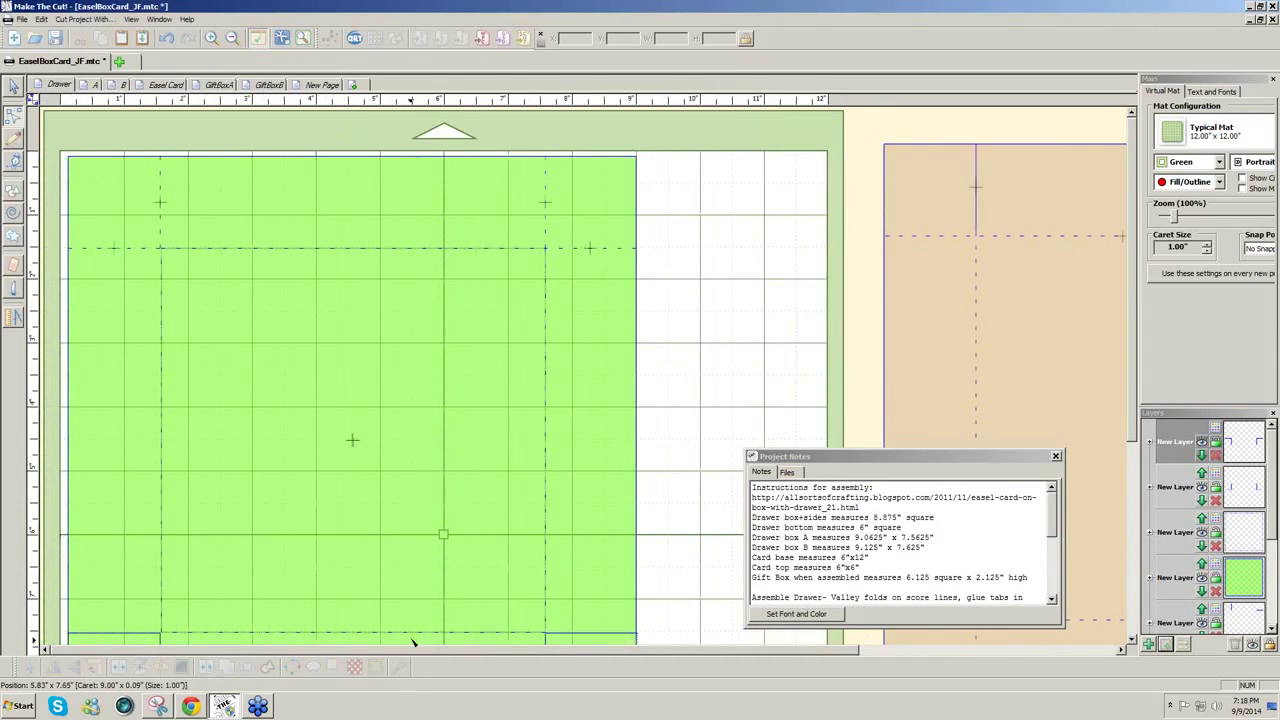
left_click(160, 254)
right_click(160, 254)
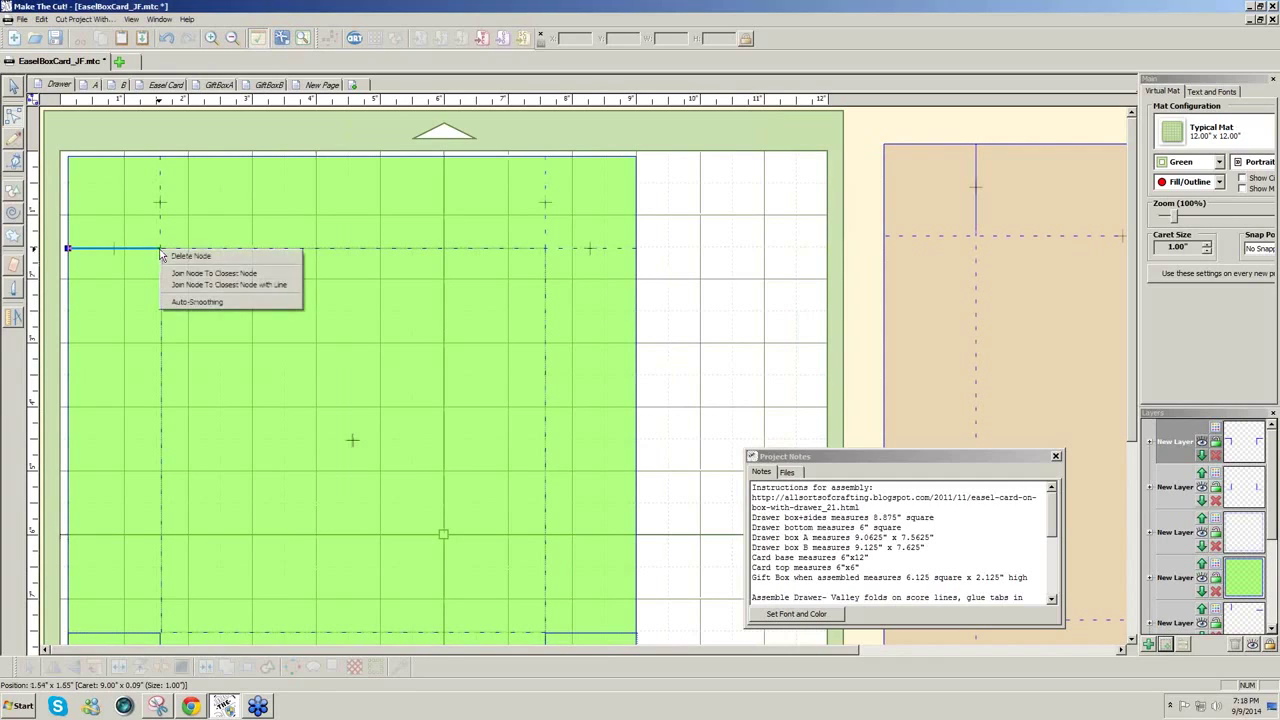
left_click(65, 293)
left_click(110, 249)
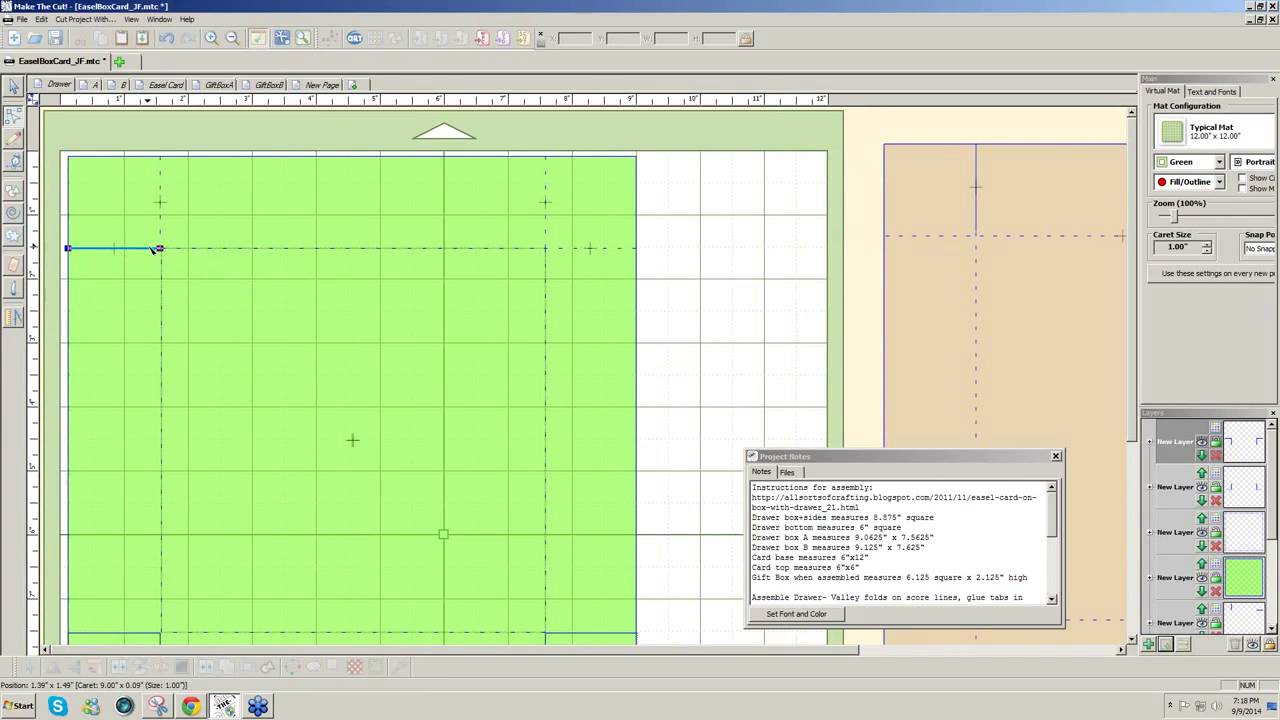
left_click(164, 251)
right_click(164, 251)
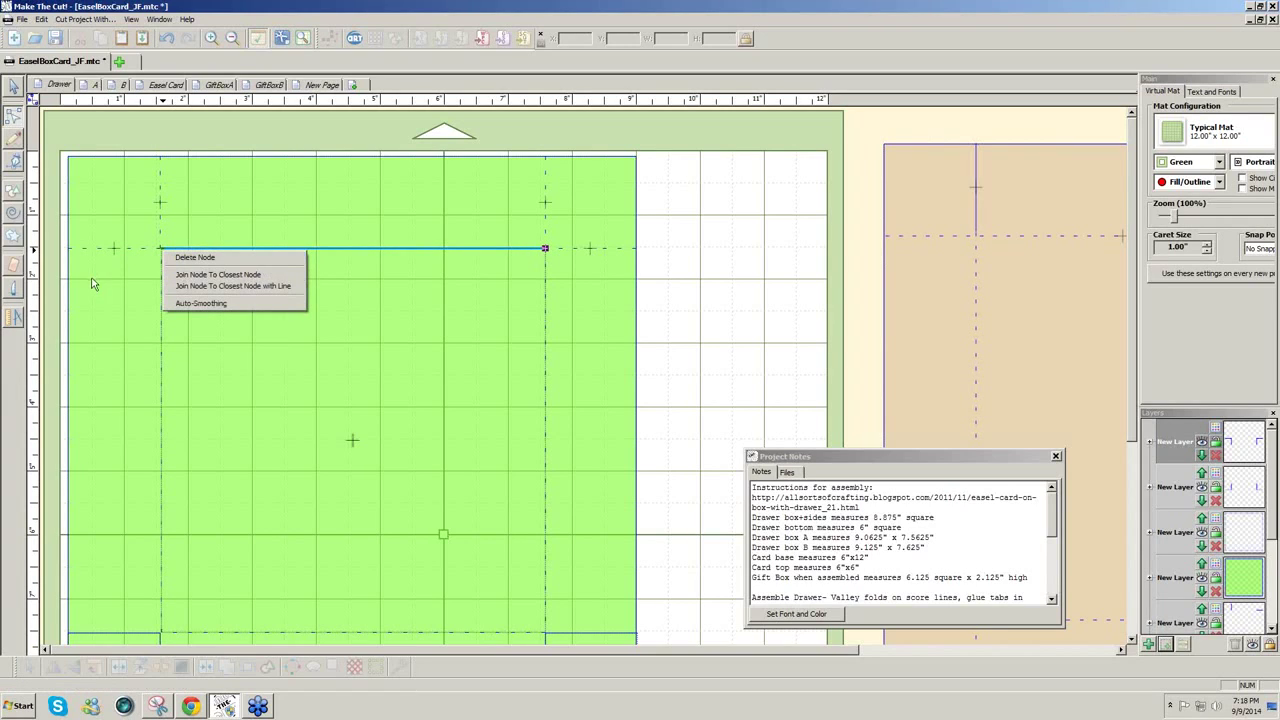
left_click(64, 293)
left_click(138, 251)
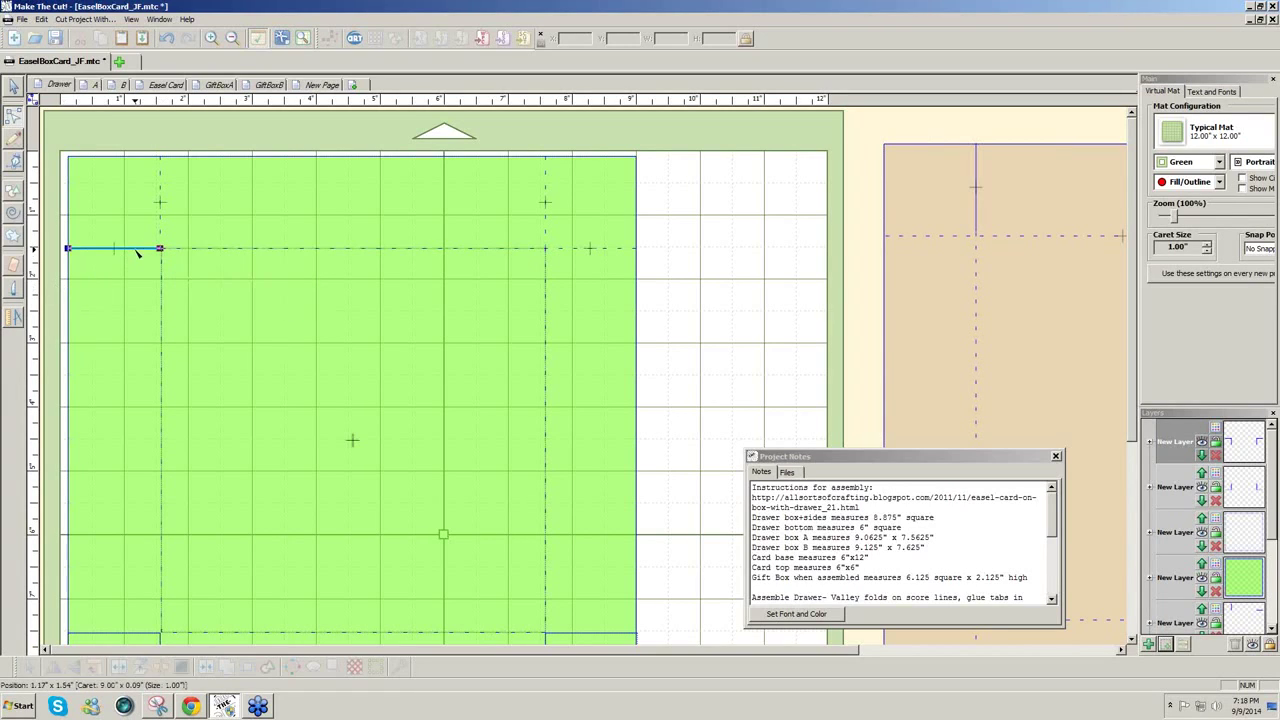
right_click(158, 253)
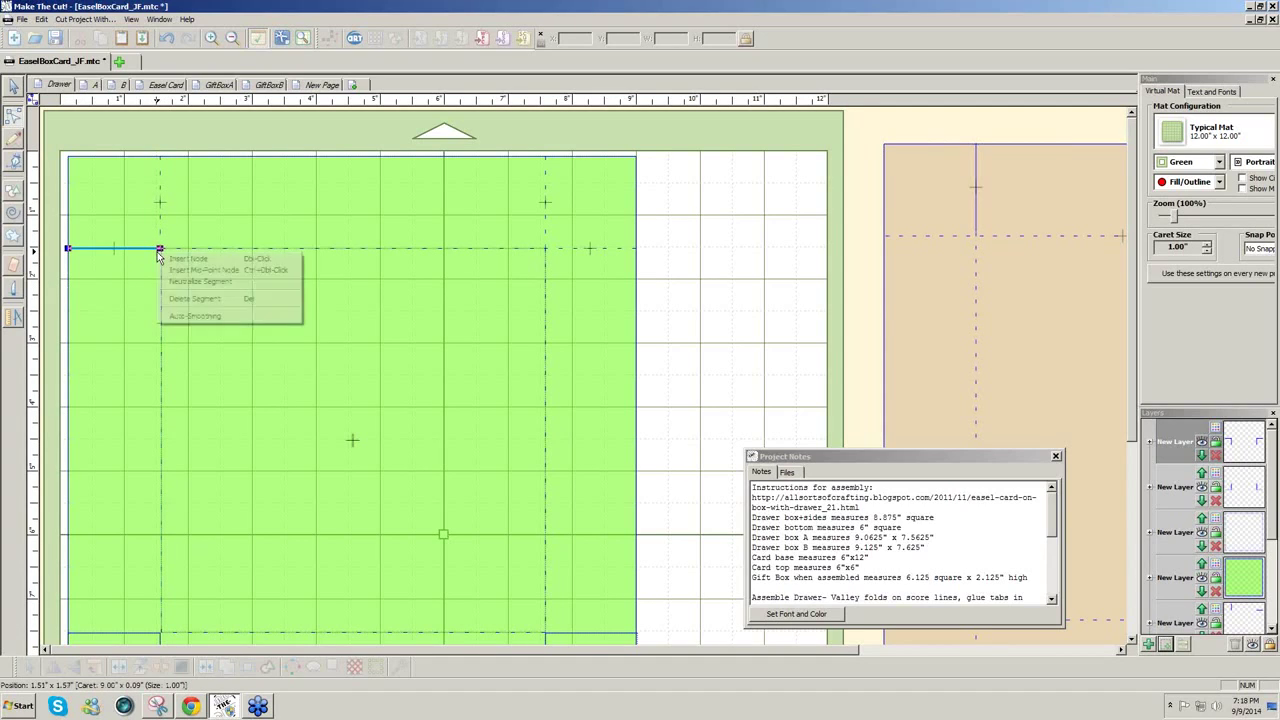
left_click(754, 338)
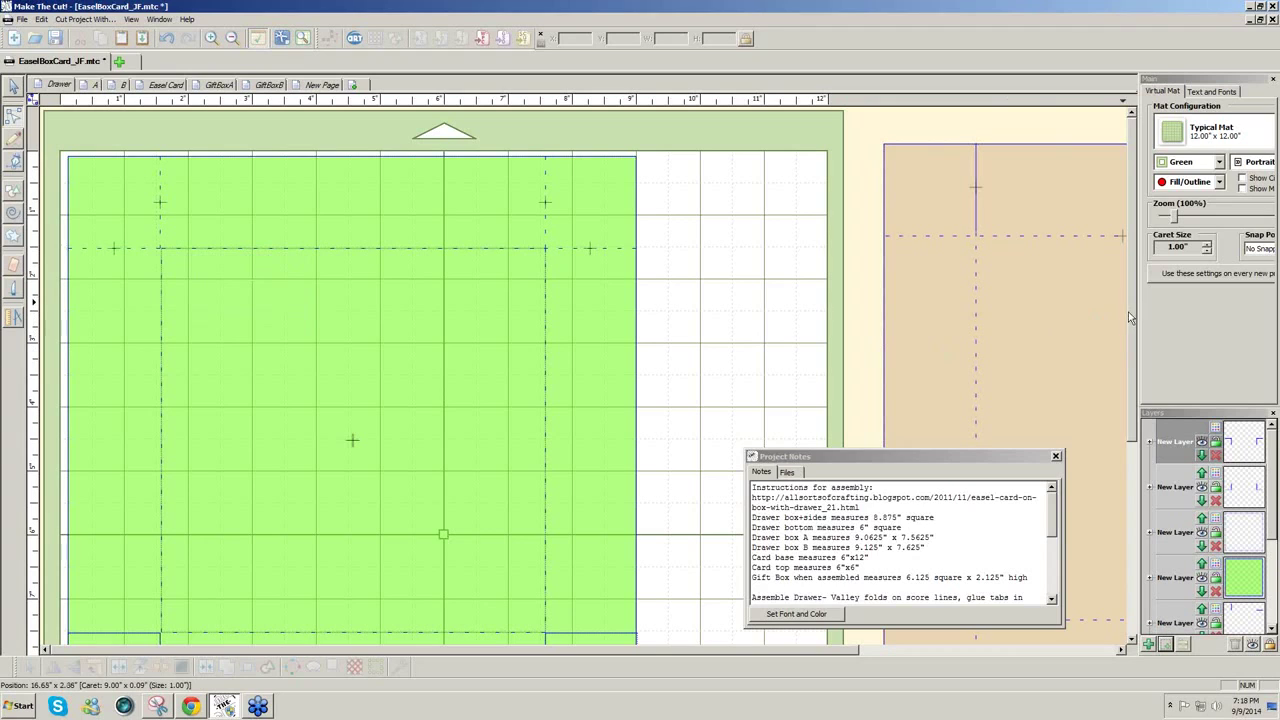
scroll(1131, 321, "down", 1)
scroll(1144, 333, "up", 1)
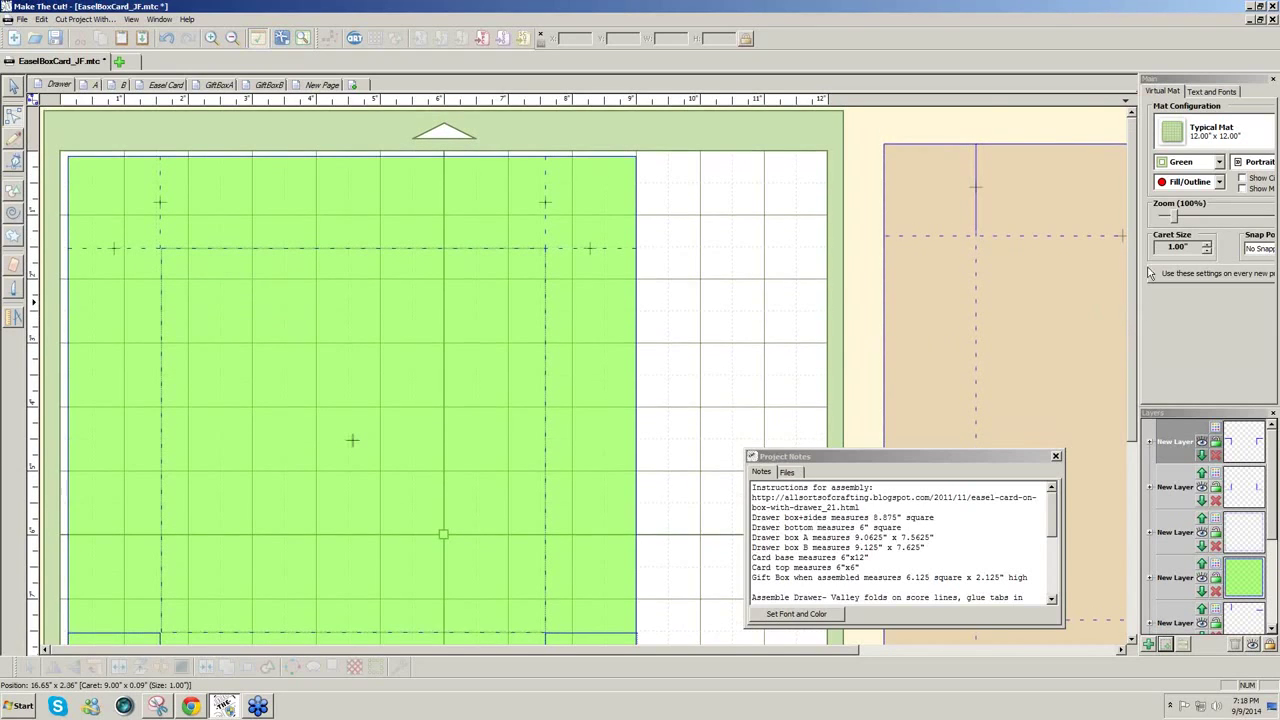
left_click(161, 240)
right_click(161, 247)
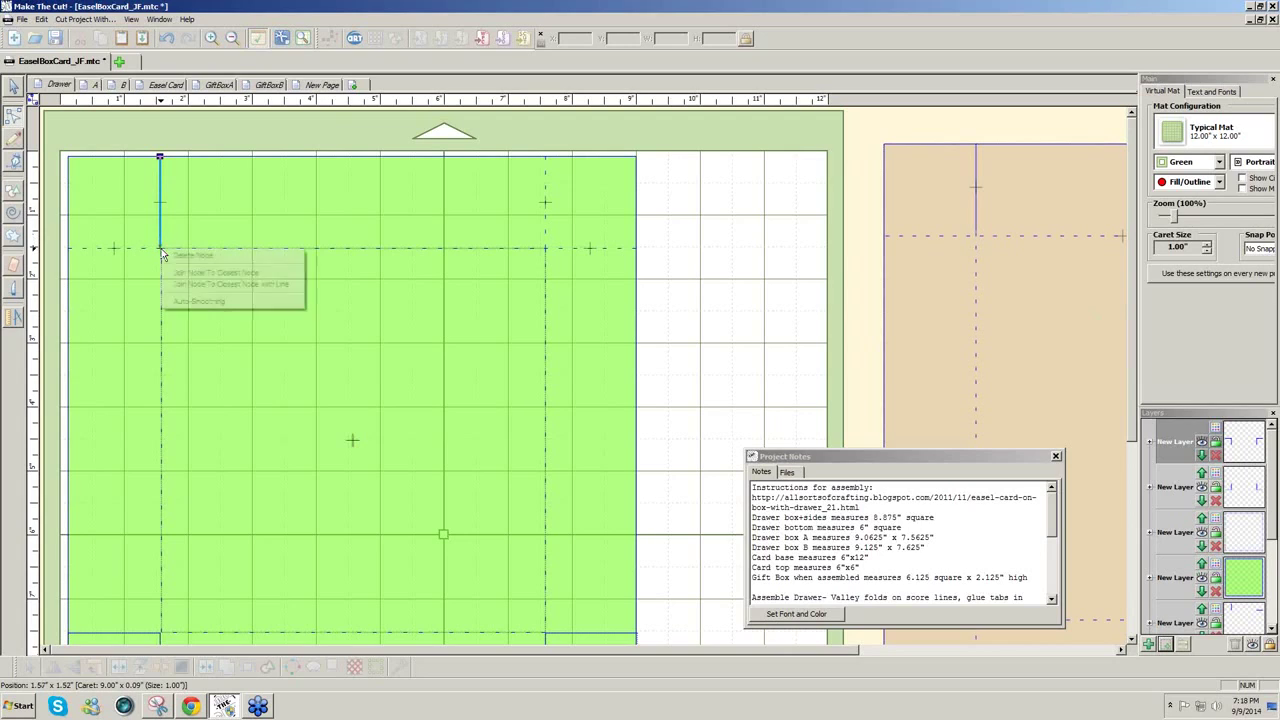
left_click(771, 289)
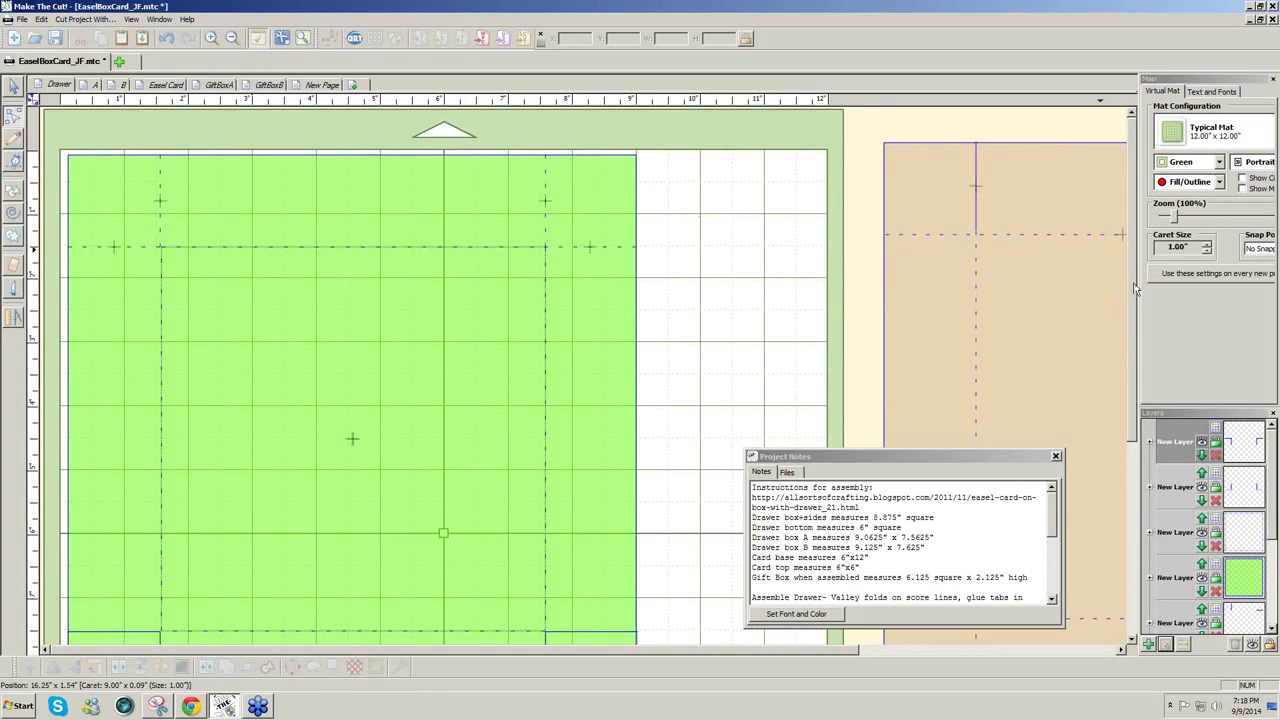
Check the drawer pattern against the reference drawer and add a generic circle from the basic shapes to the pattern
scroll(665, 573, "down", 3)
scroll(626, 650, "right", 5)
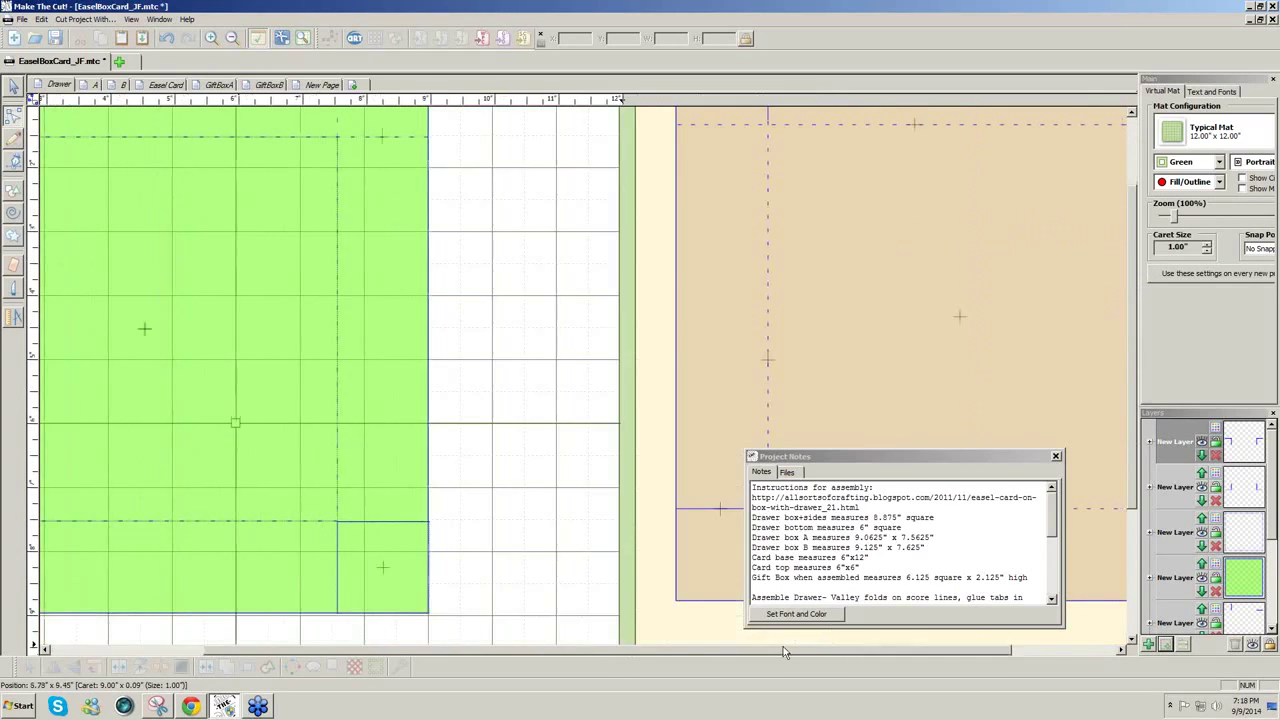
scroll(1137, 476, "up", 2)
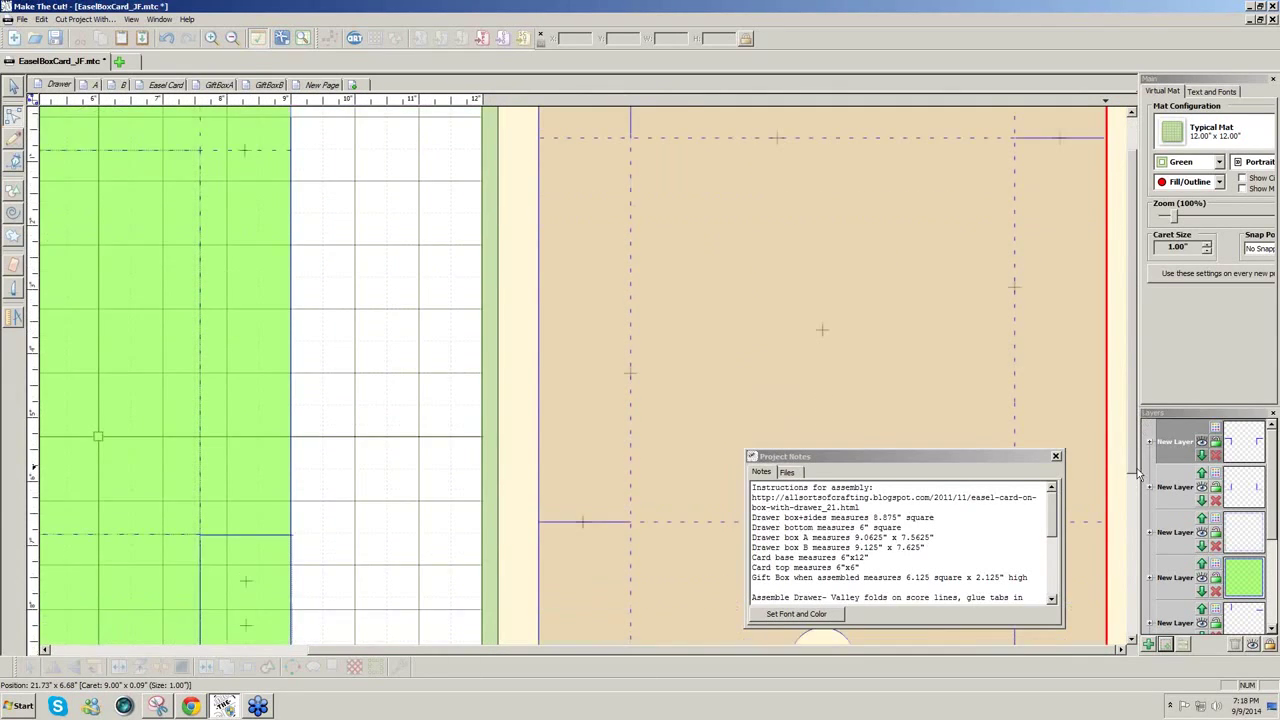
scroll(1137, 476, "down", 5)
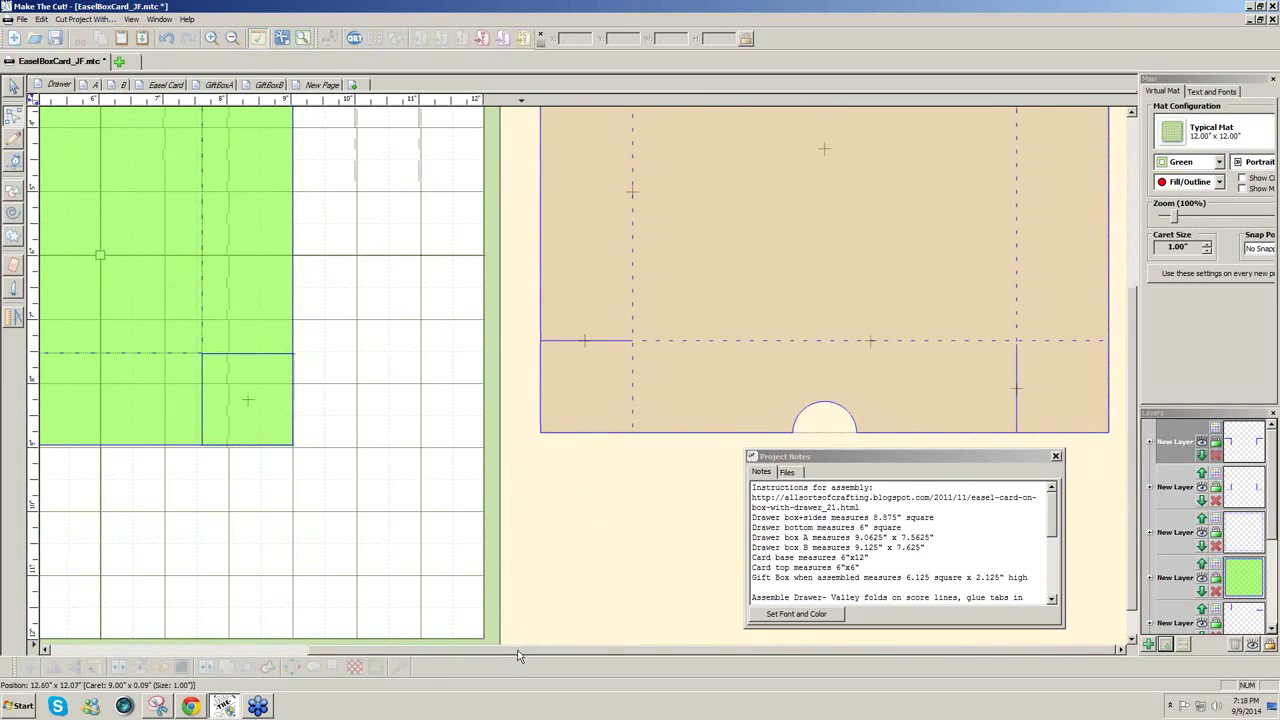
left_click_drag(521, 655, 251, 655)
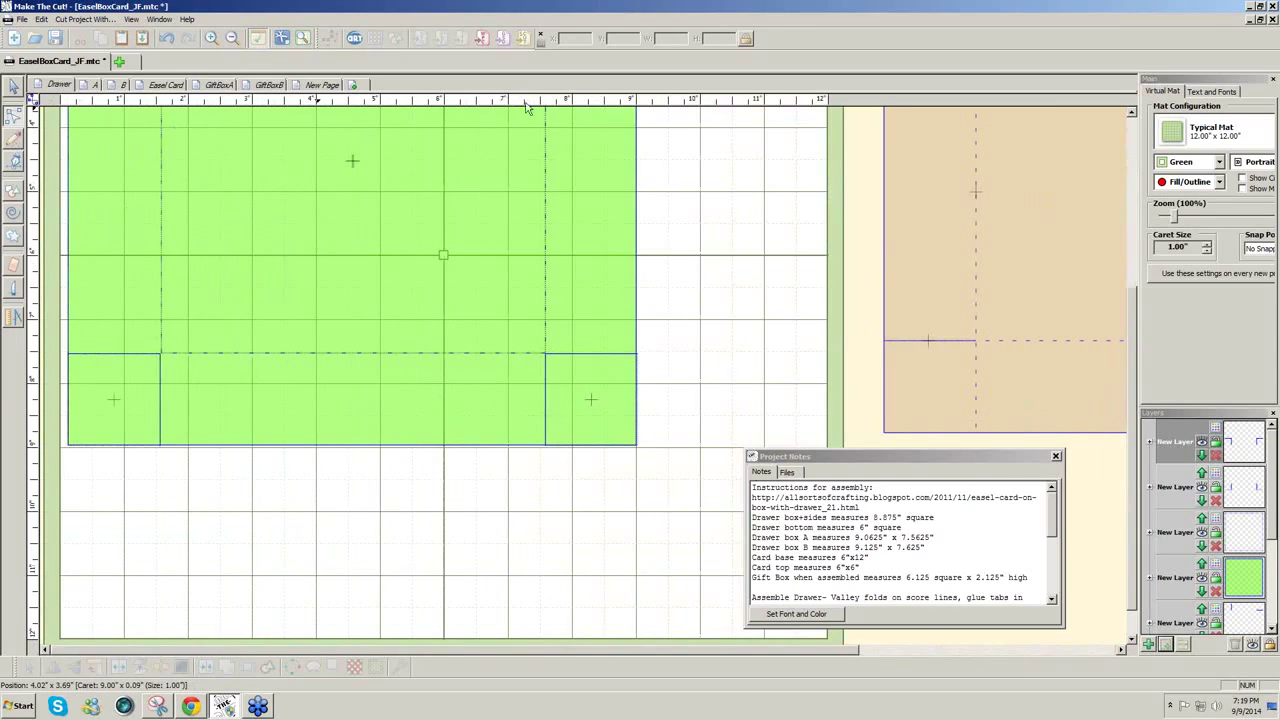
left_click(13, 88)
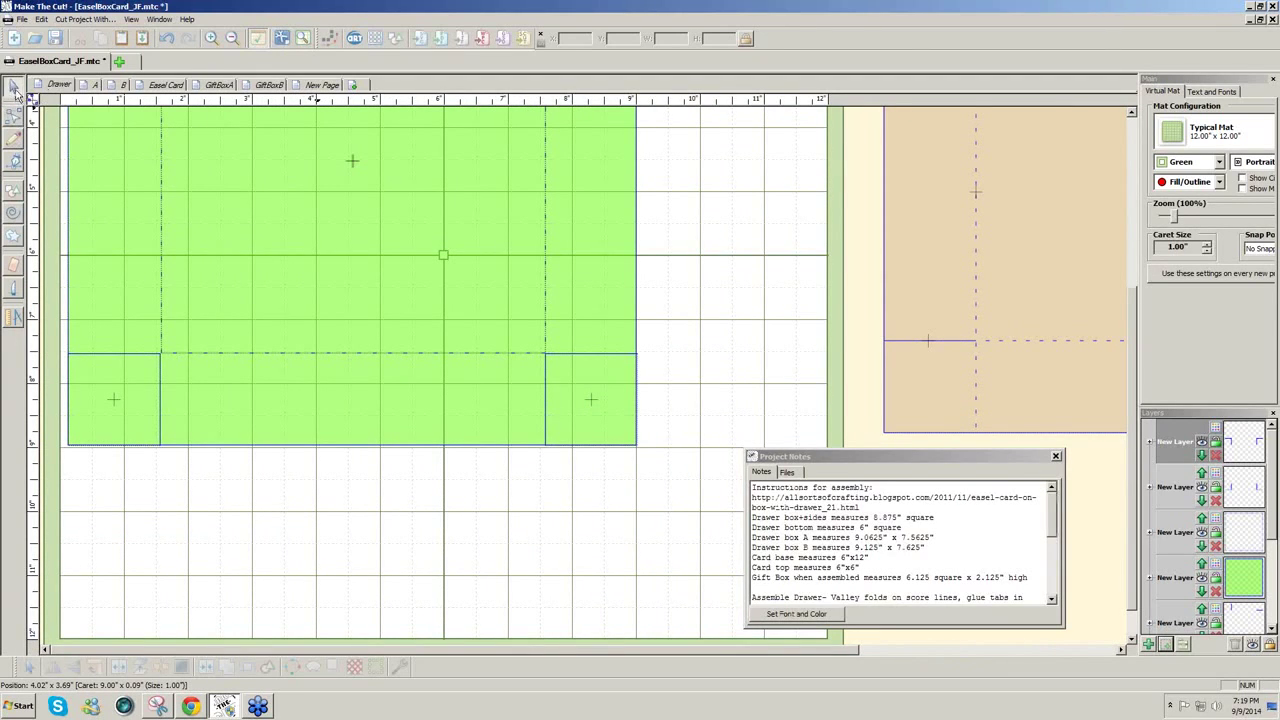
left_click(393, 40)
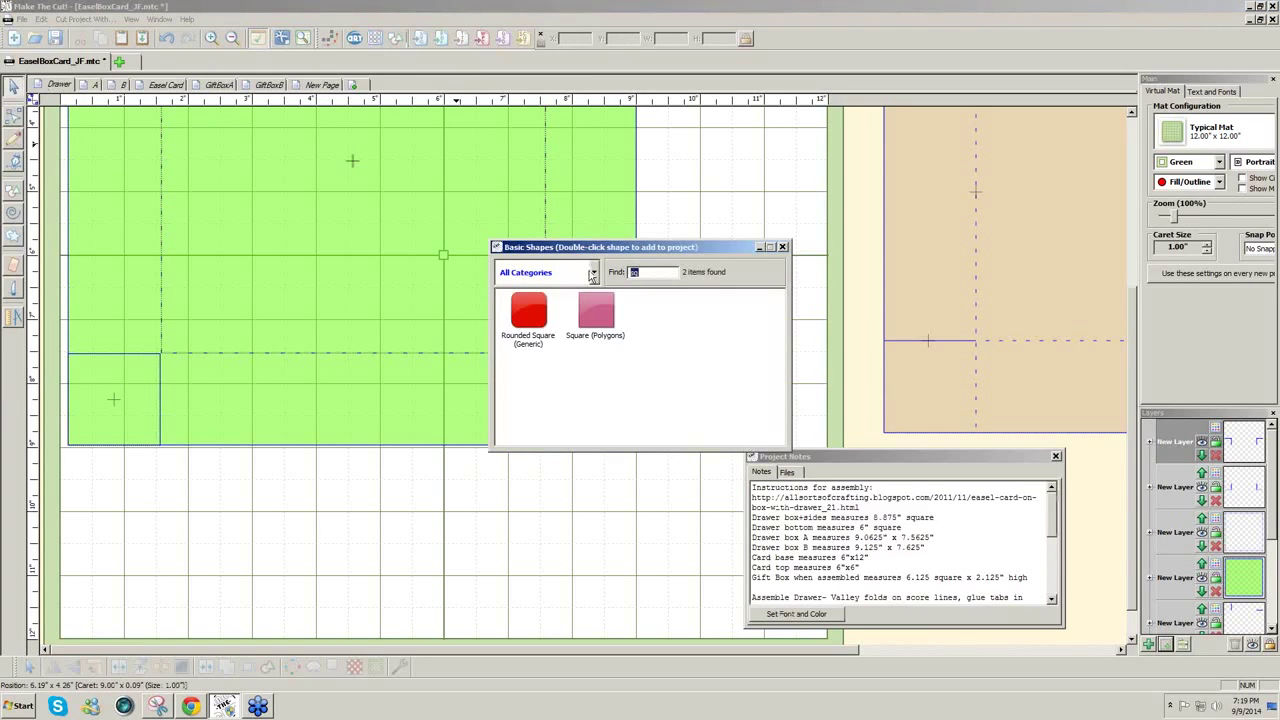
type("c")
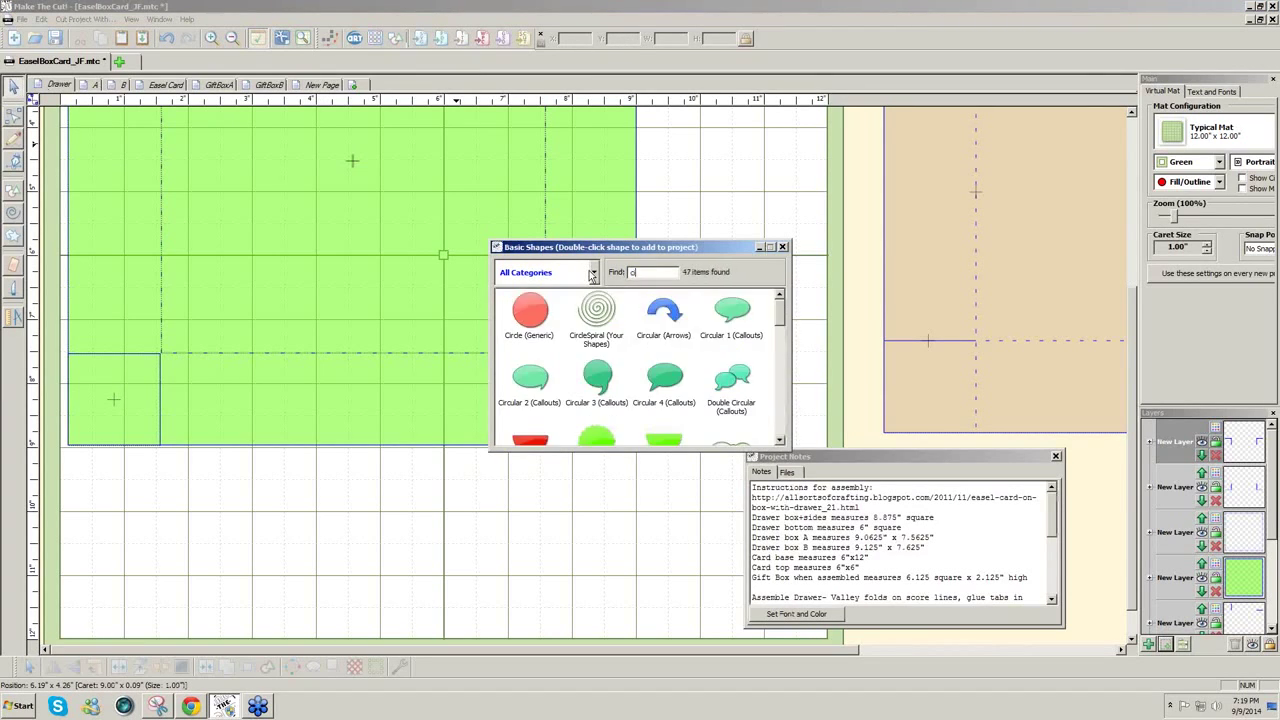
double_click(545, 318)
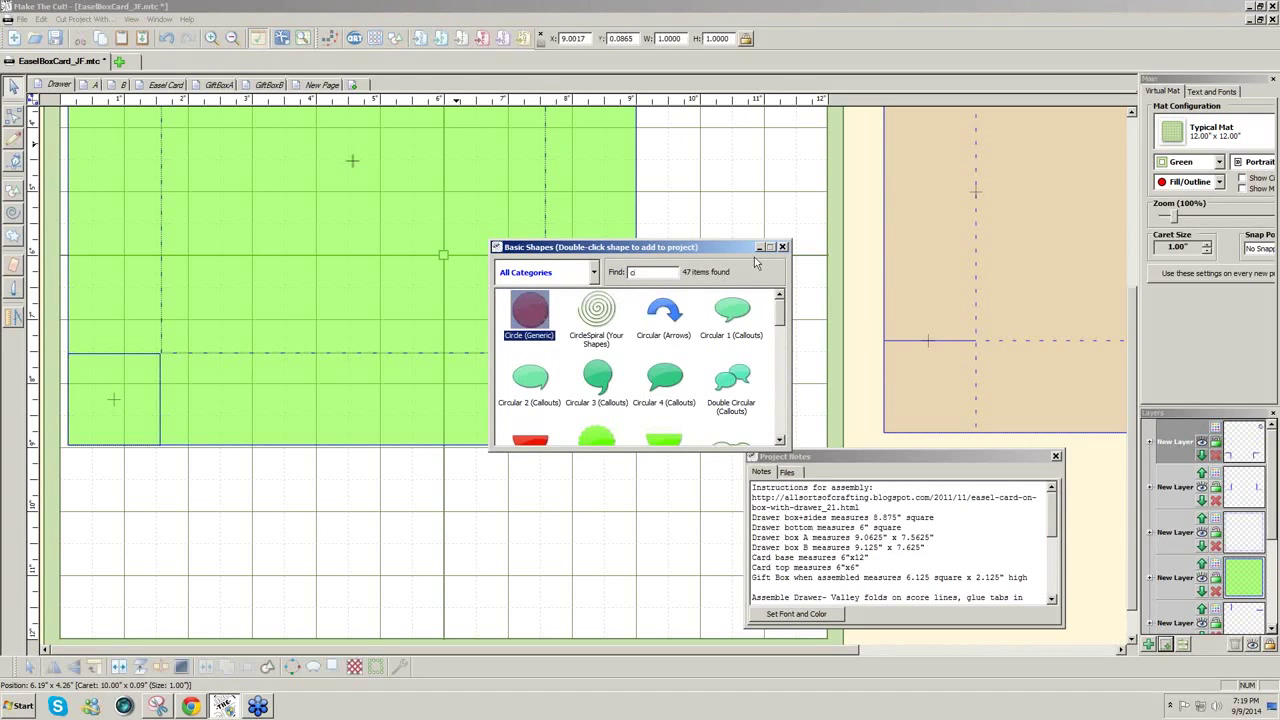
left_click(783, 248)
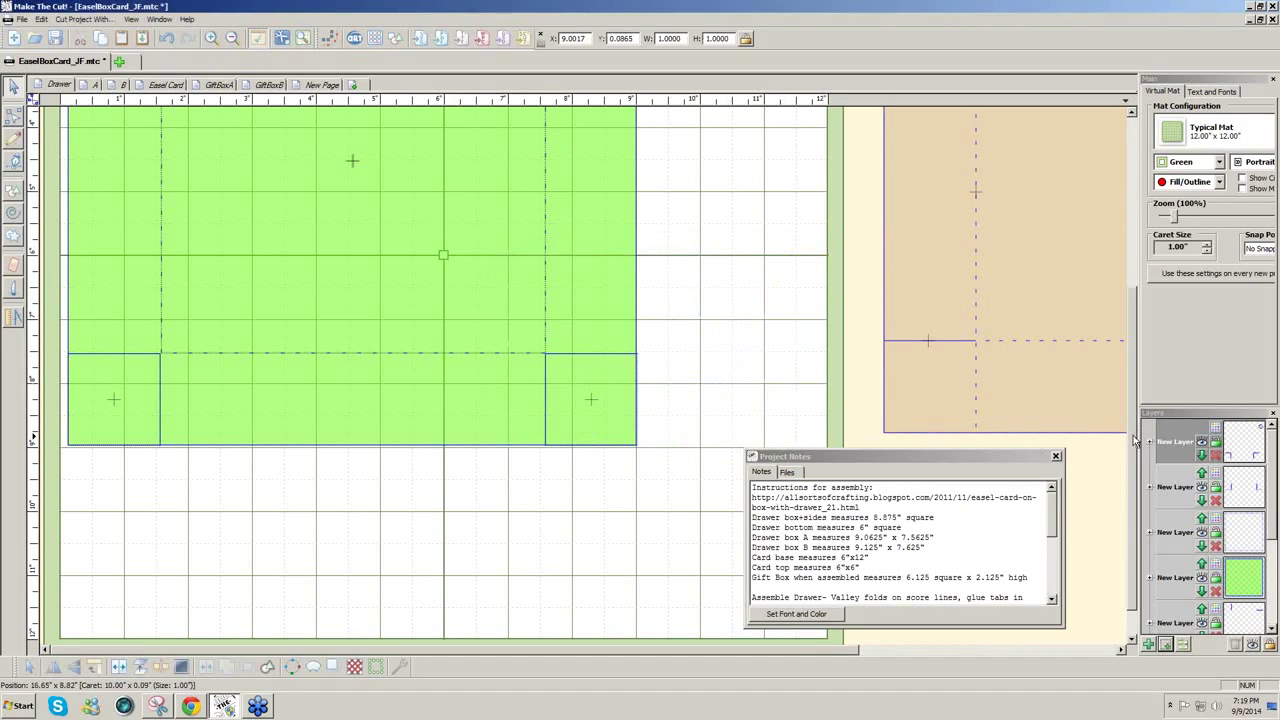
Move the 1-inch circle onto the middle of the drawer square's bottom edge
left_click_drag(1135, 441, 1132, 262)
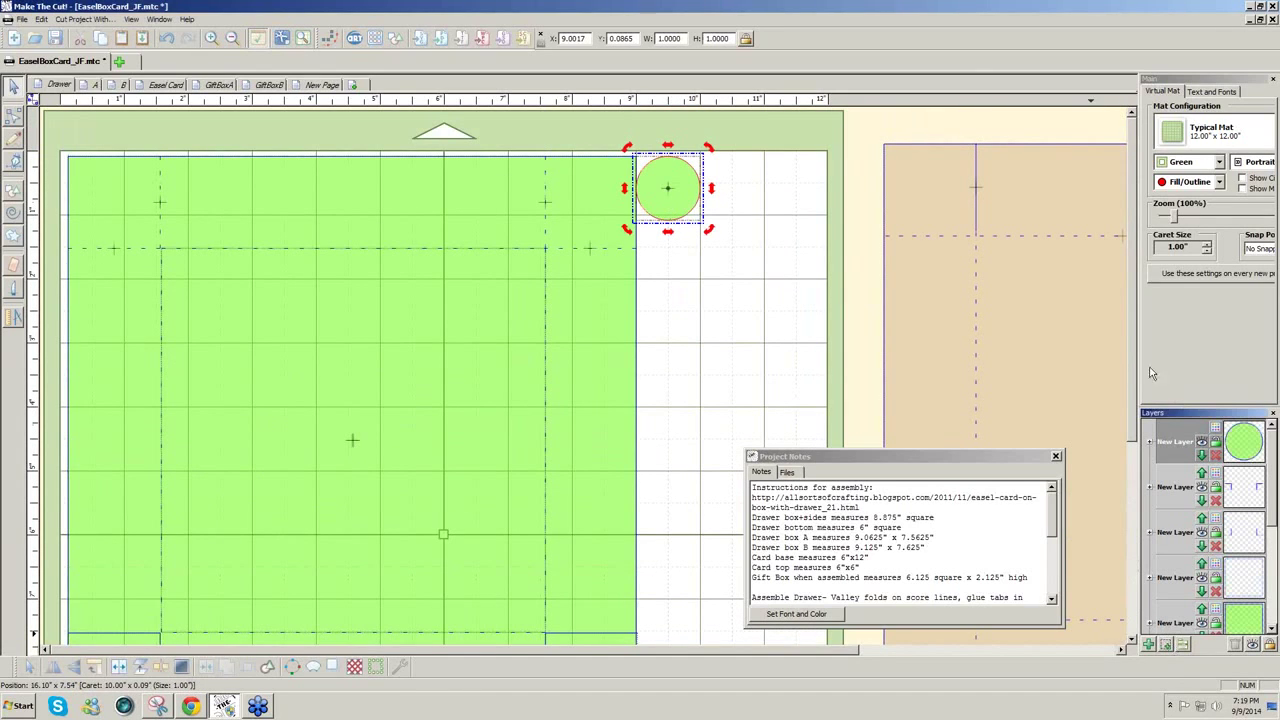
scroll(1132, 377, "down", 2)
left_click_drag(663, 126, 348, 640)
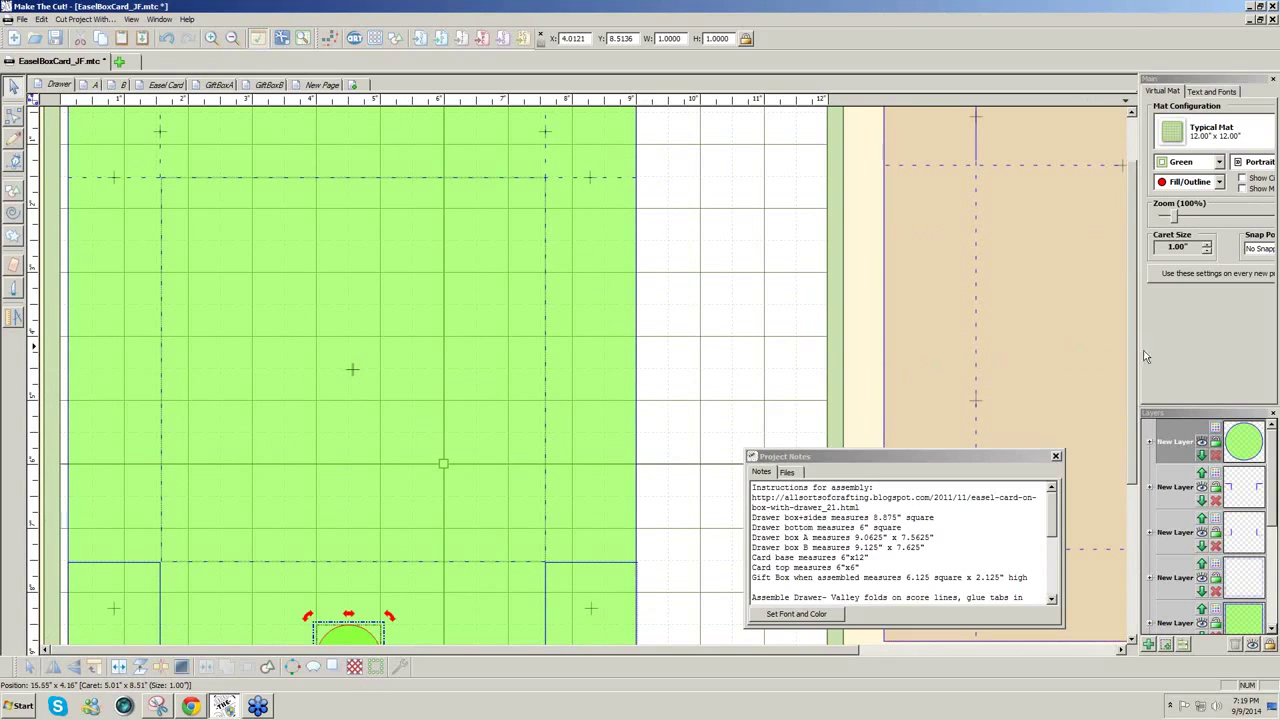
scroll(1126, 390, "down", 3)
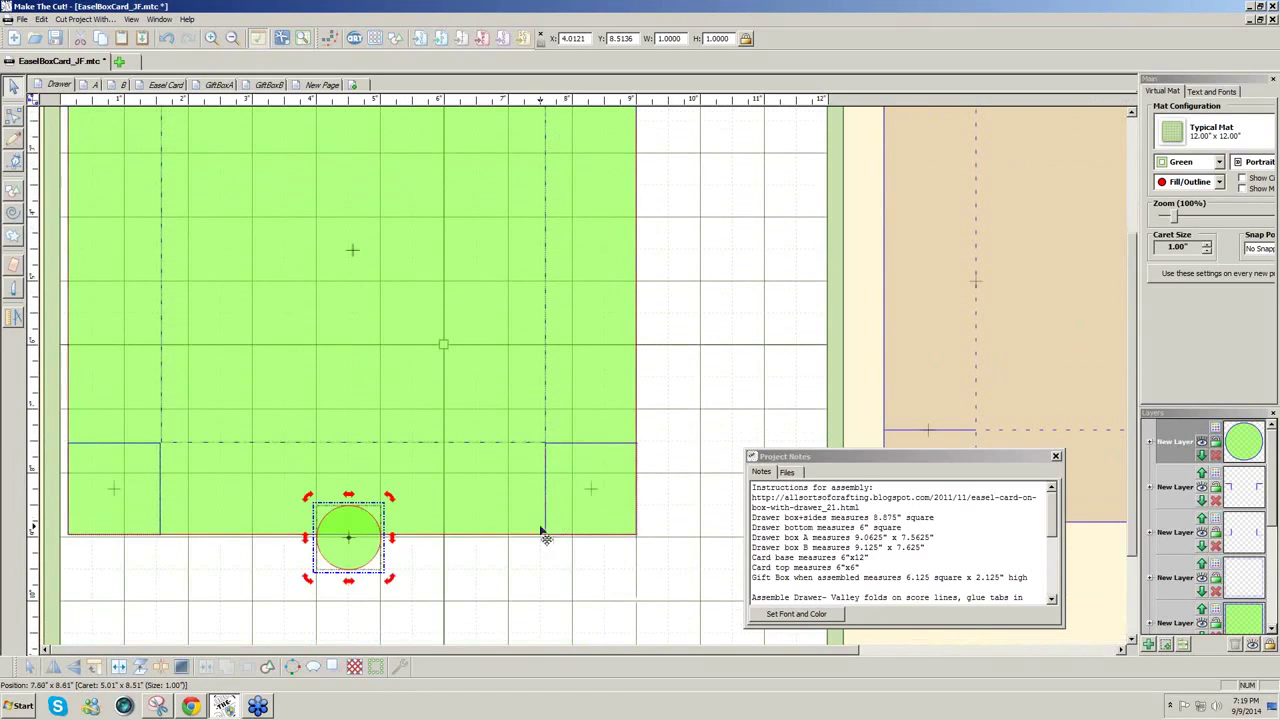
Centre the circle horizontally on the drawer square and nudge it up to straddle the bottom edge evenly
left_click(463, 525, "shift")
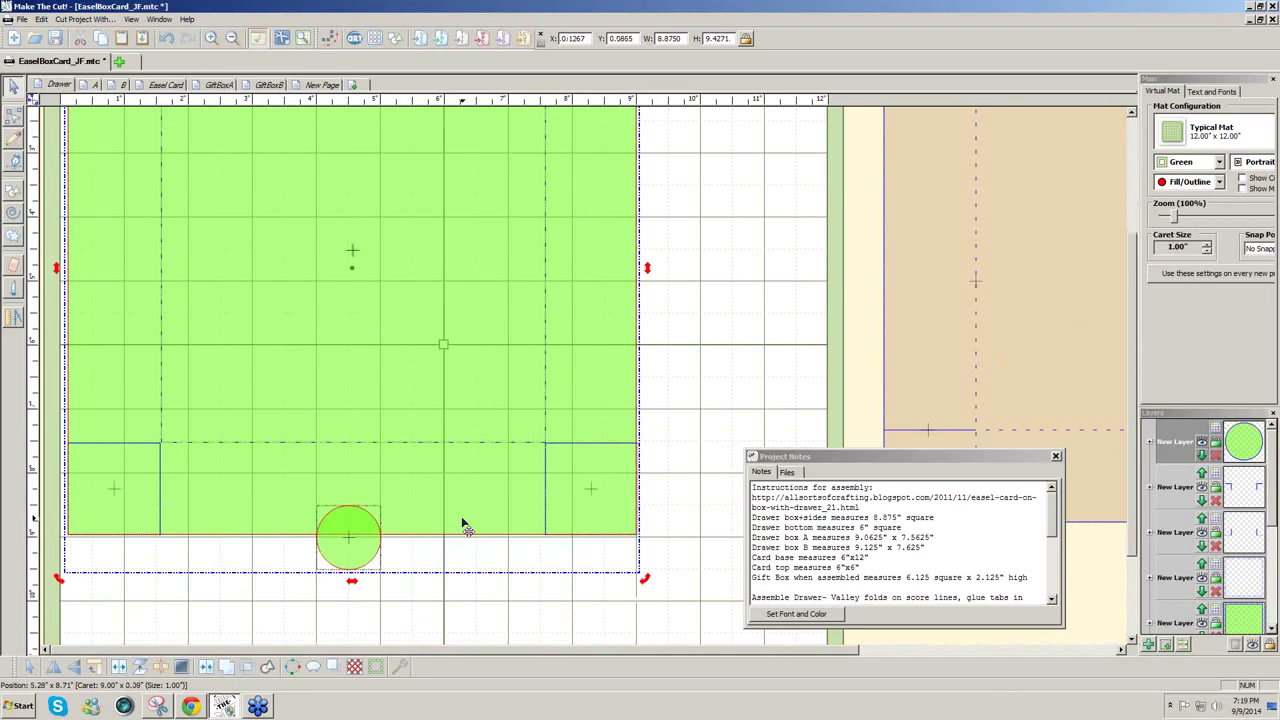
left_click(338, 612)
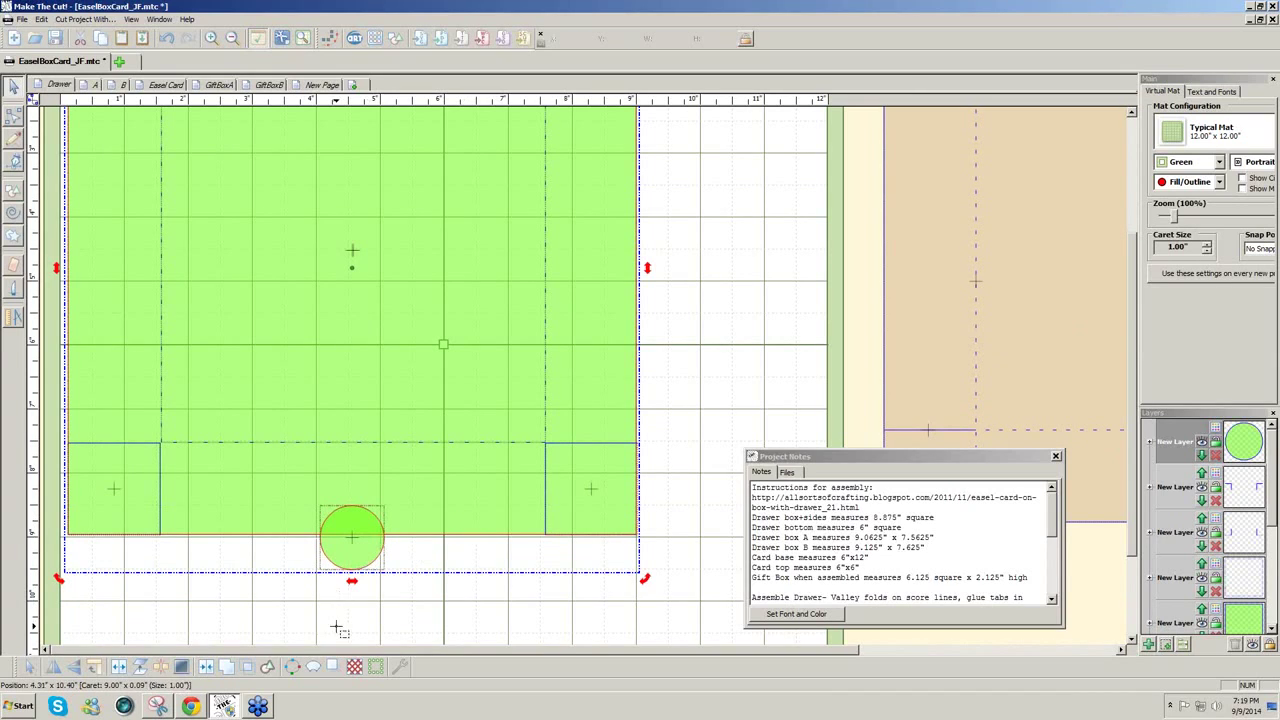
left_click(357, 561)
key("Up")
key("Up")
key("Up")
key("Up")
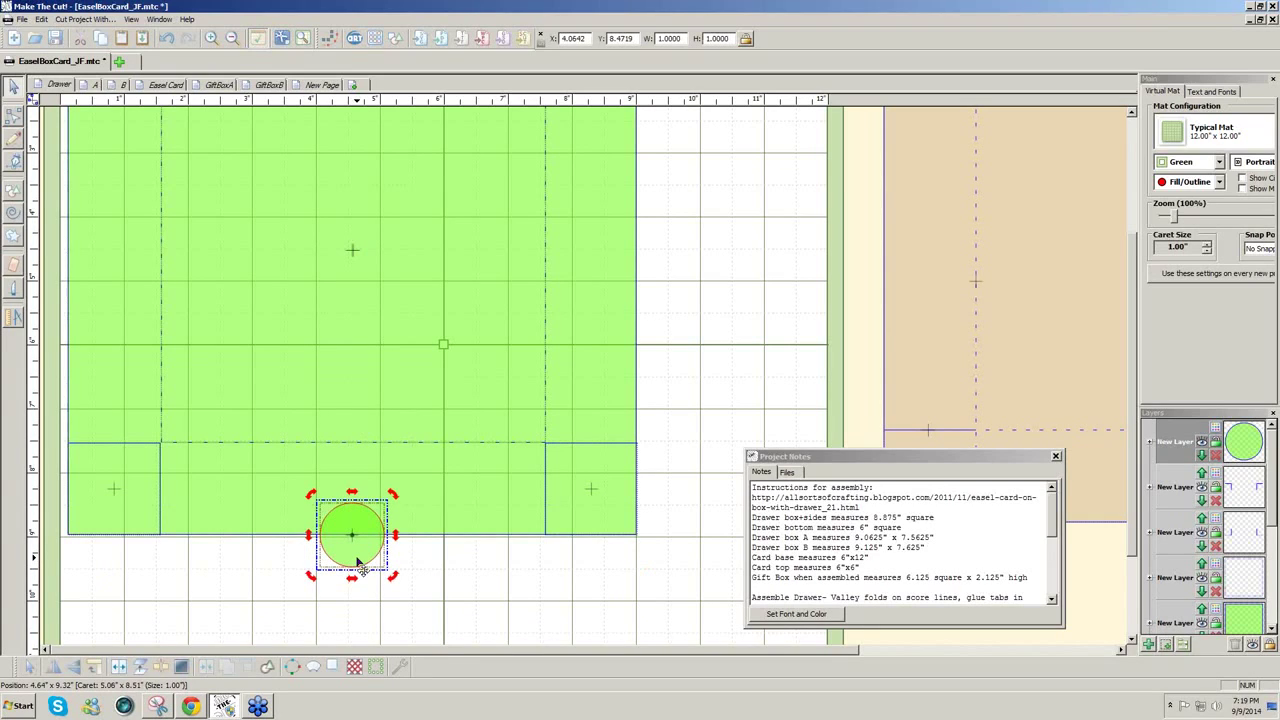
Cut the circle out of the drawer square with a B-A Difference boolean join to form the half-round thumb notch
left_click(478, 532, "shift")
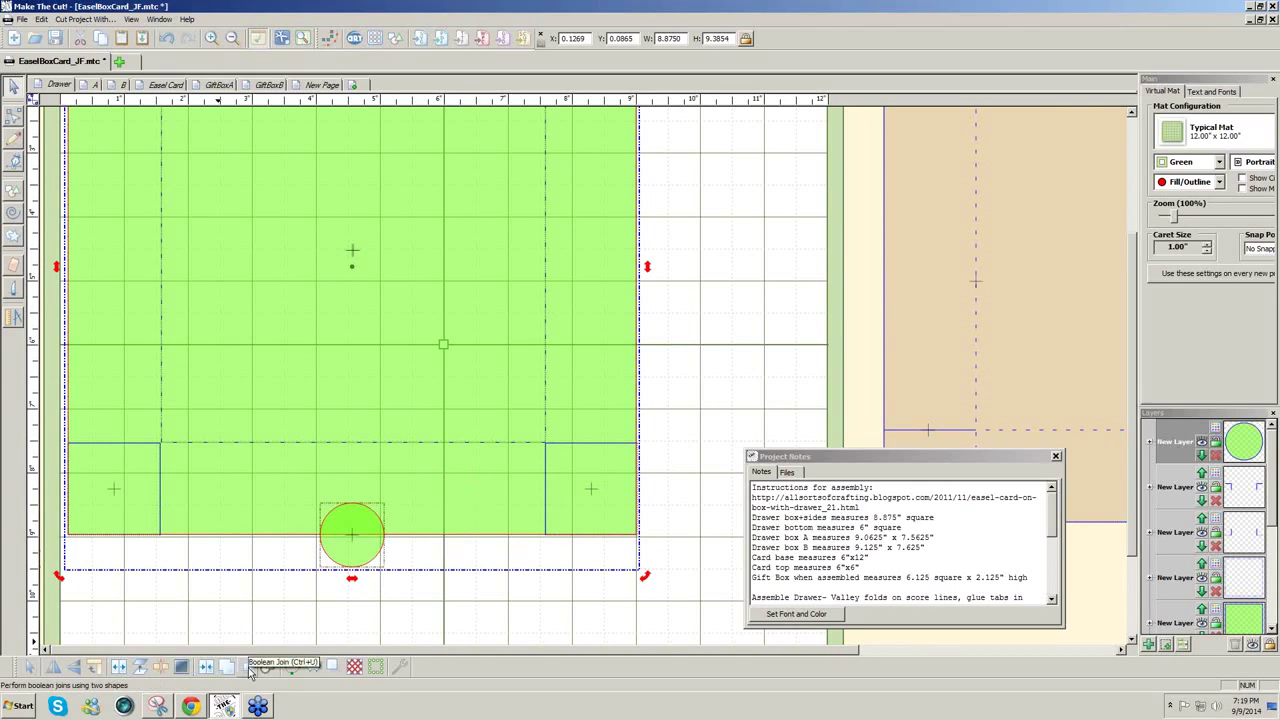
left_click(252, 666)
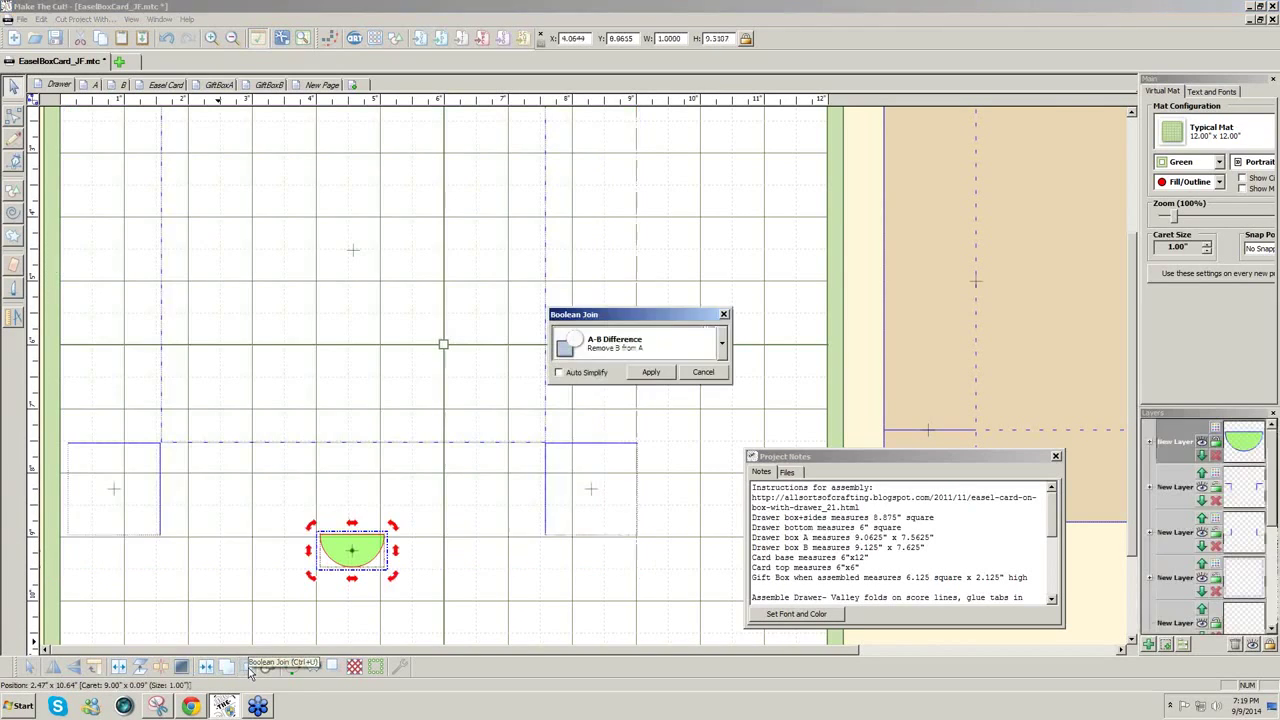
left_click(724, 346)
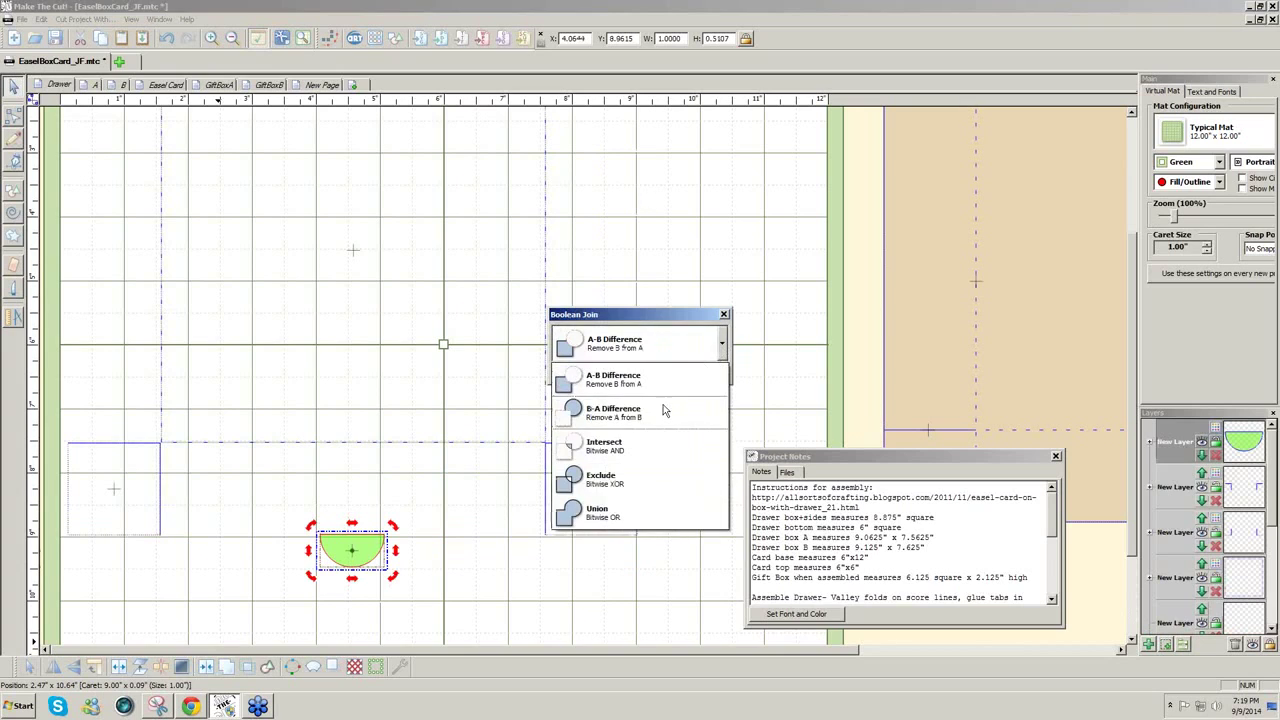
left_click(662, 410)
left_click(651, 371)
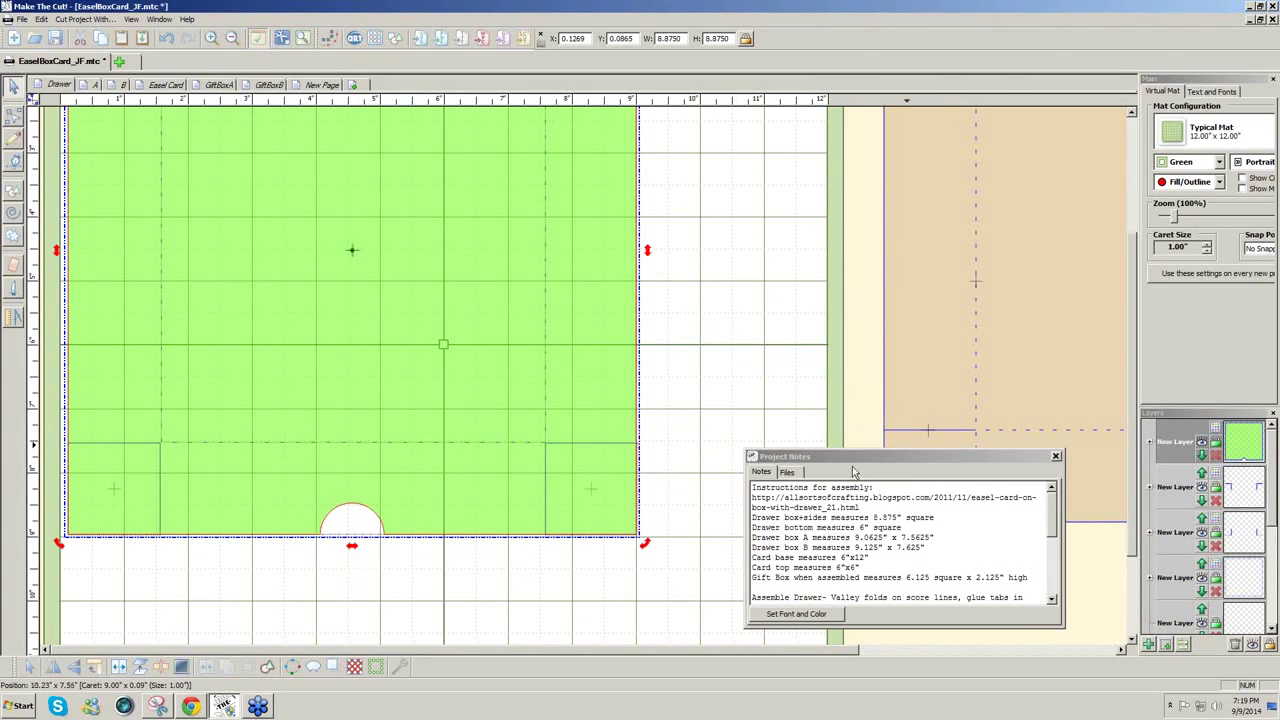
Compare the reference drawer box patterns on pages A and B, examining their outlines, cut lines and score lines
left_click(92, 85)
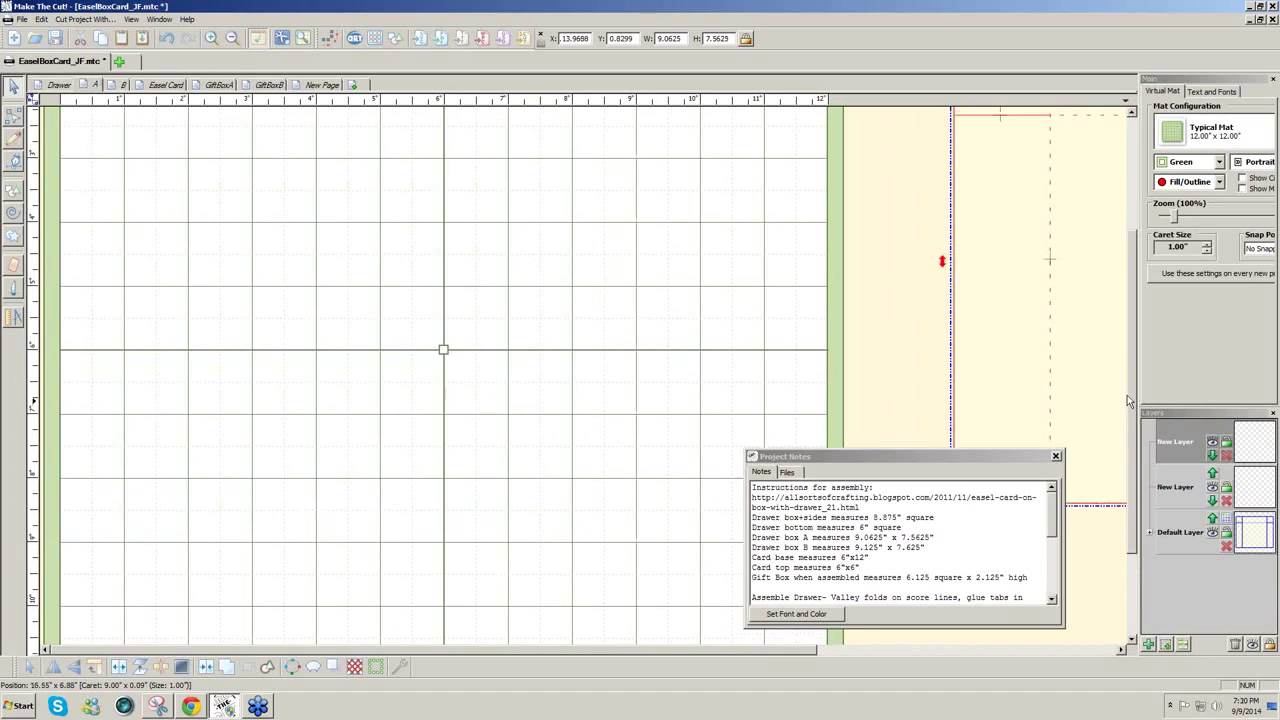
scroll(1127, 395, "up", 3)
left_click_drag(1174, 216, 1163, 217)
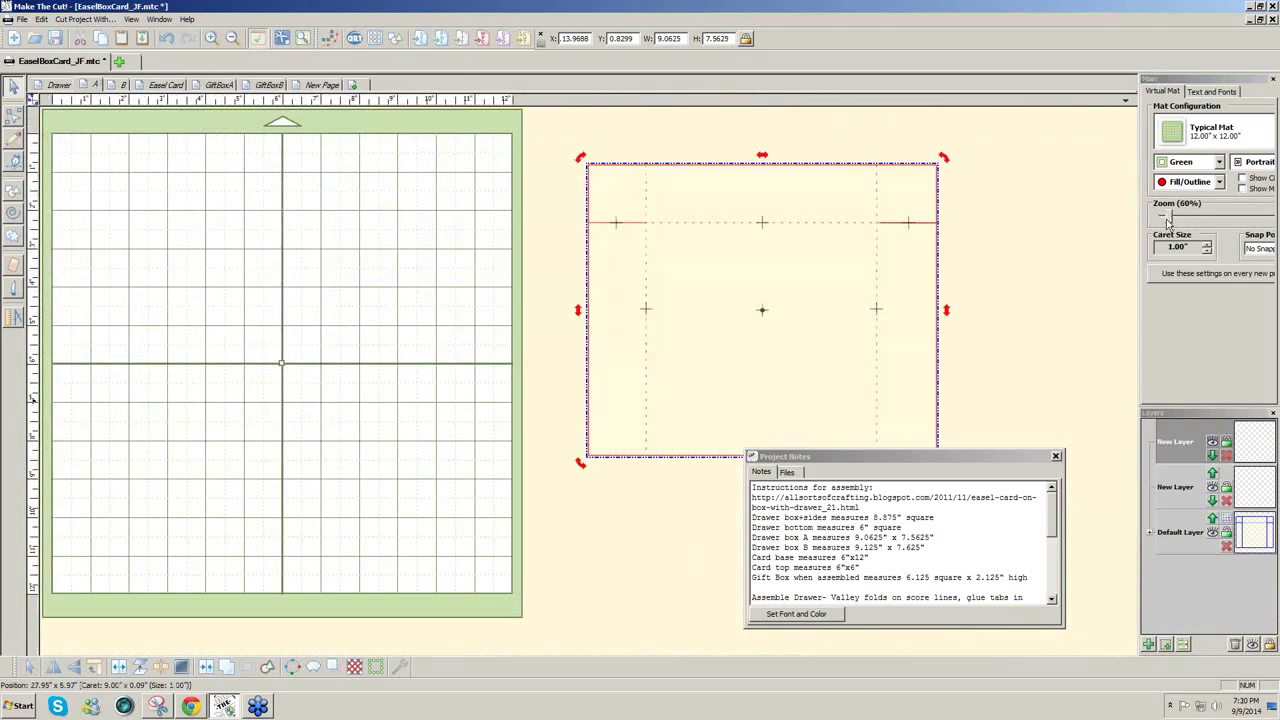
left_click_drag(970, 457, 983, 482)
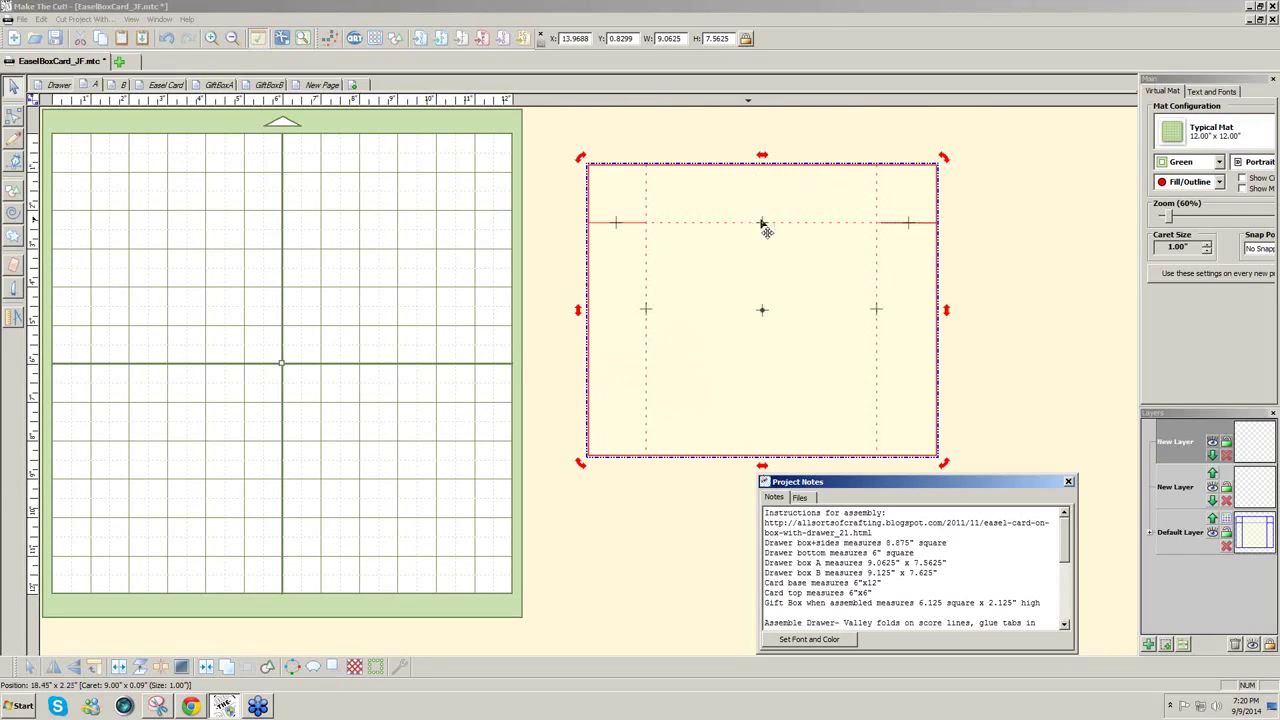
left_click(121, 88)
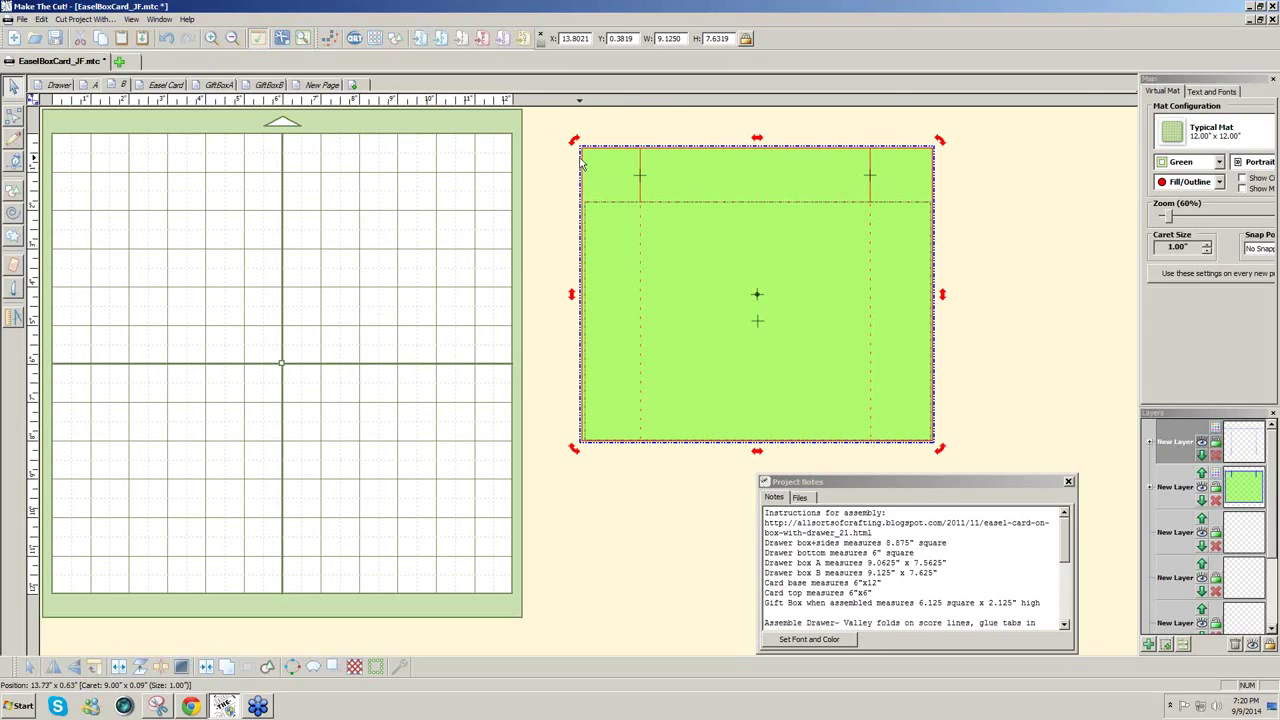
left_click(95, 85)
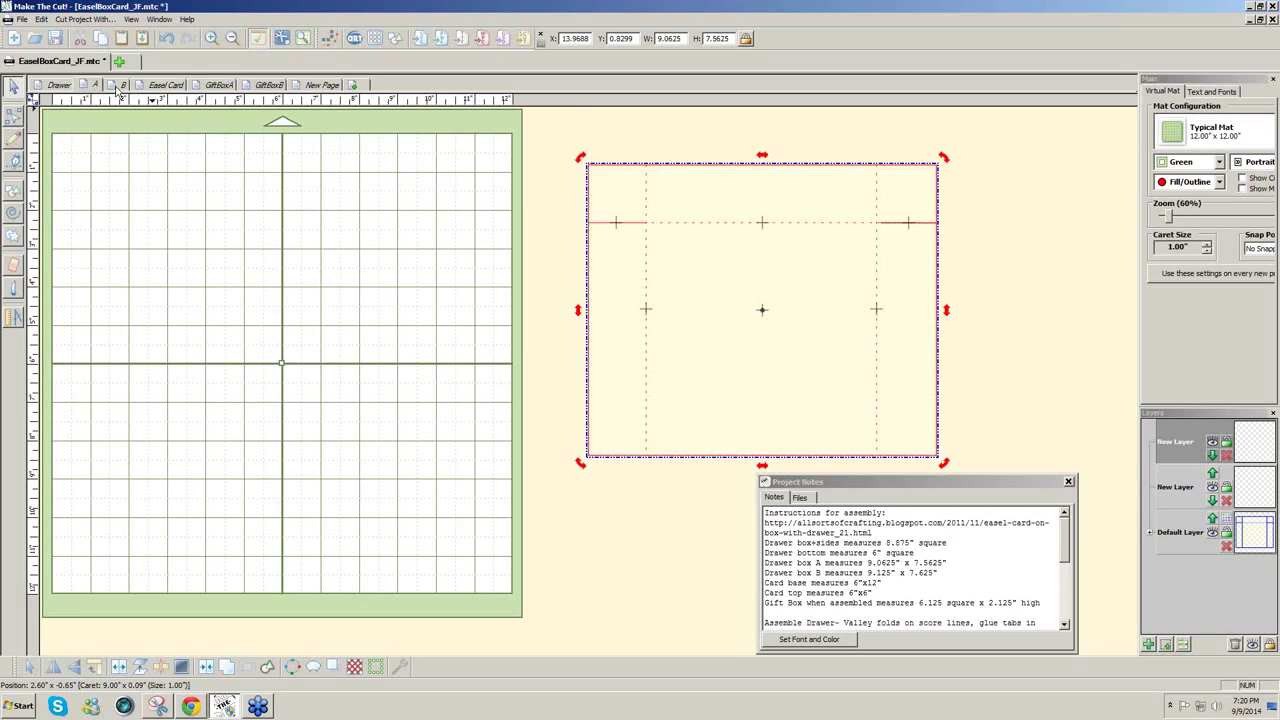
left_click(117, 86)
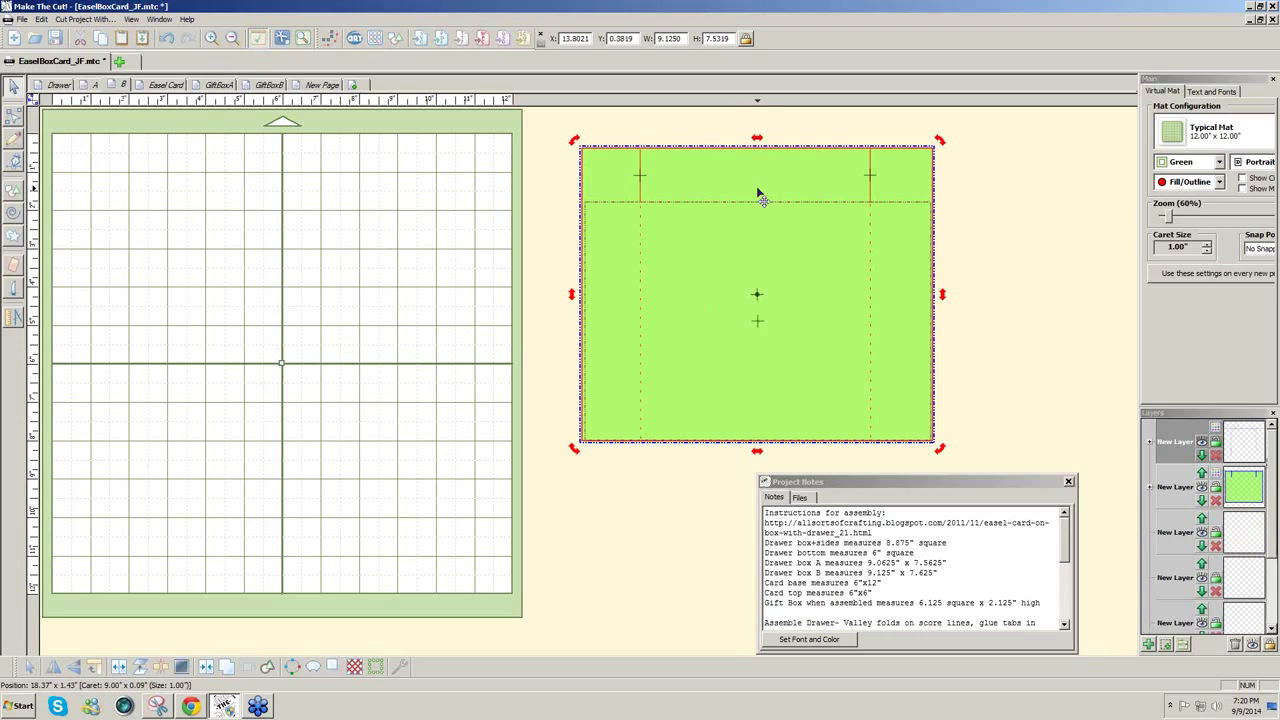
left_click(93, 85)
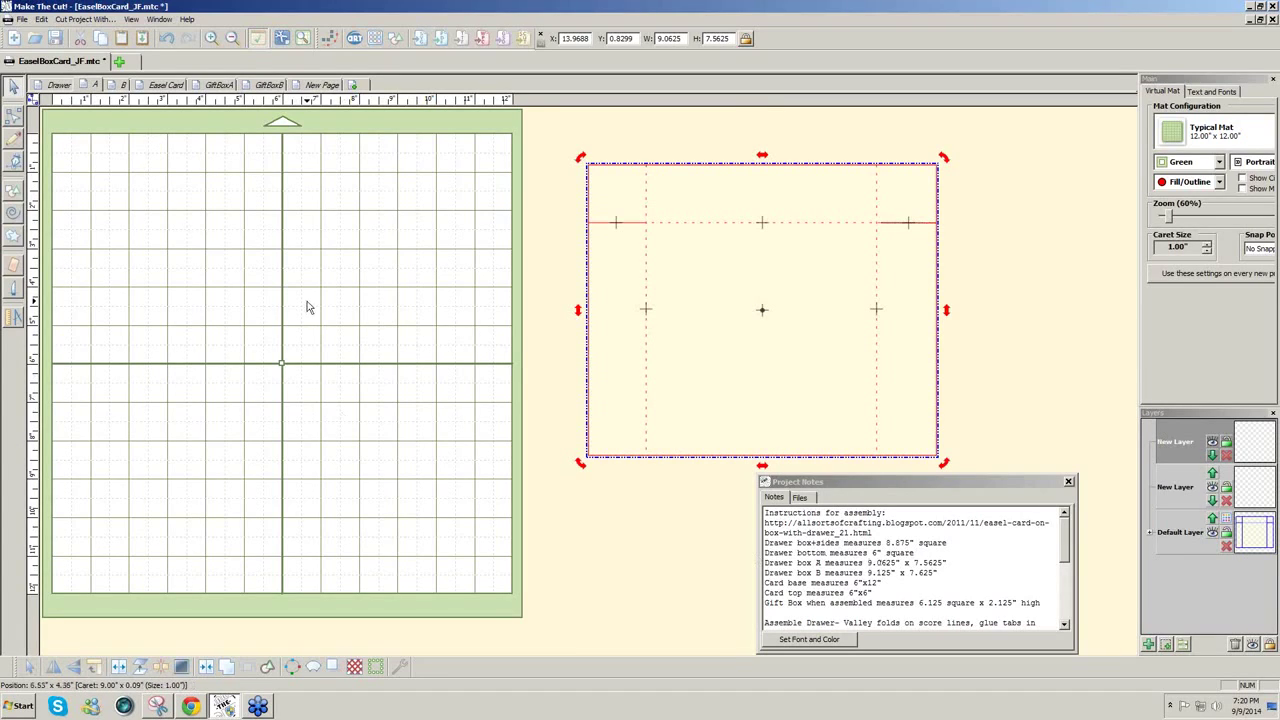
Add a polygon square from the basic shapes to page A and place it near the mat's upper left corner
left_click(246, 266)
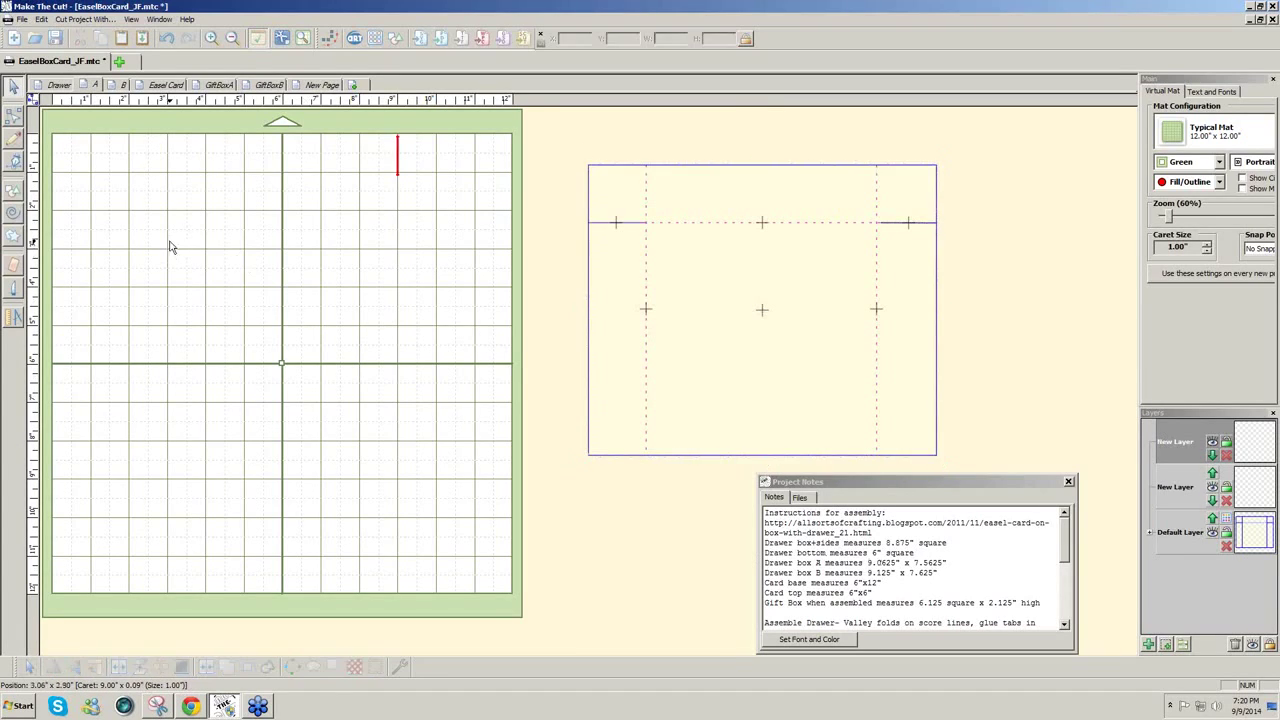
left_click(394, 41)
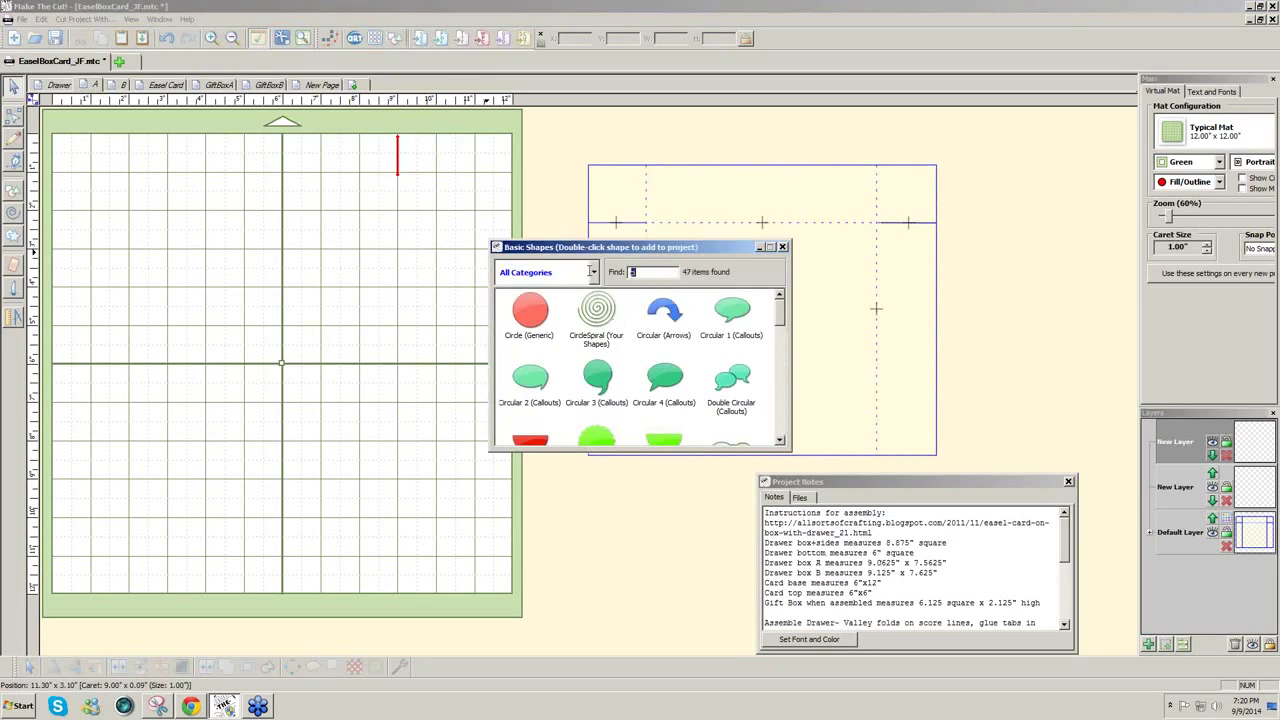
type("sq")
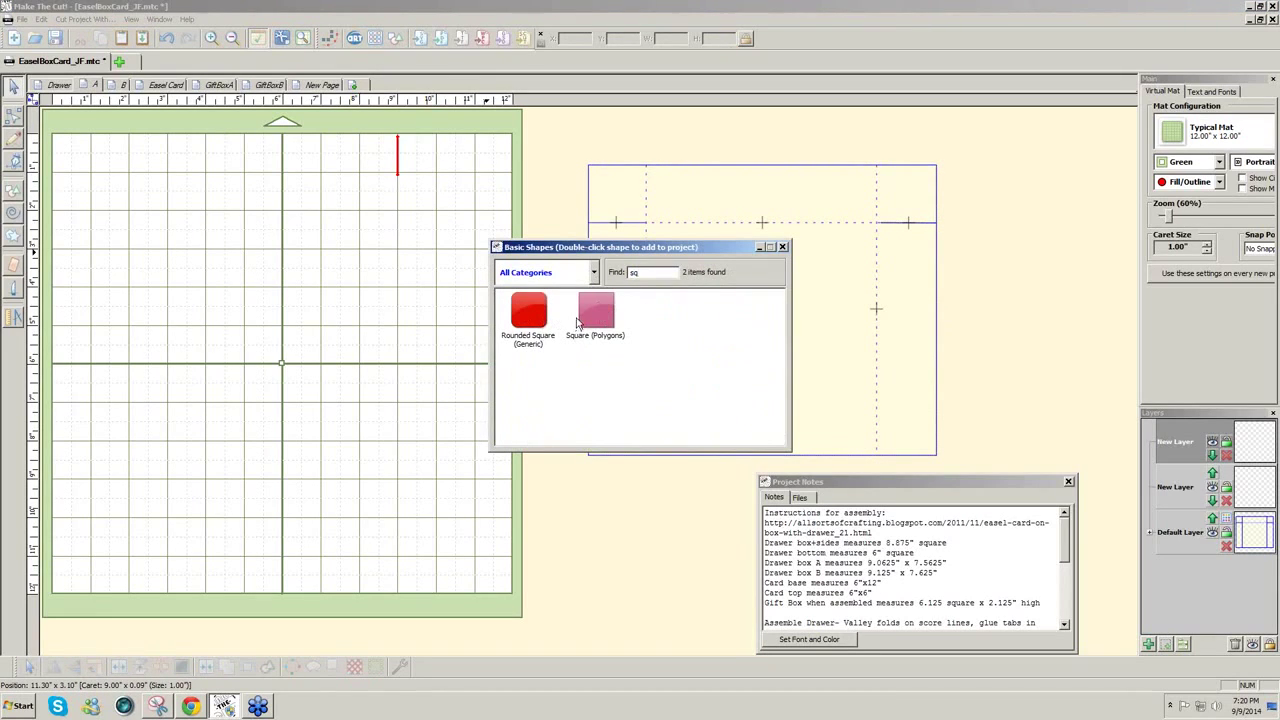
left_click(588, 318)
double_click(588, 318)
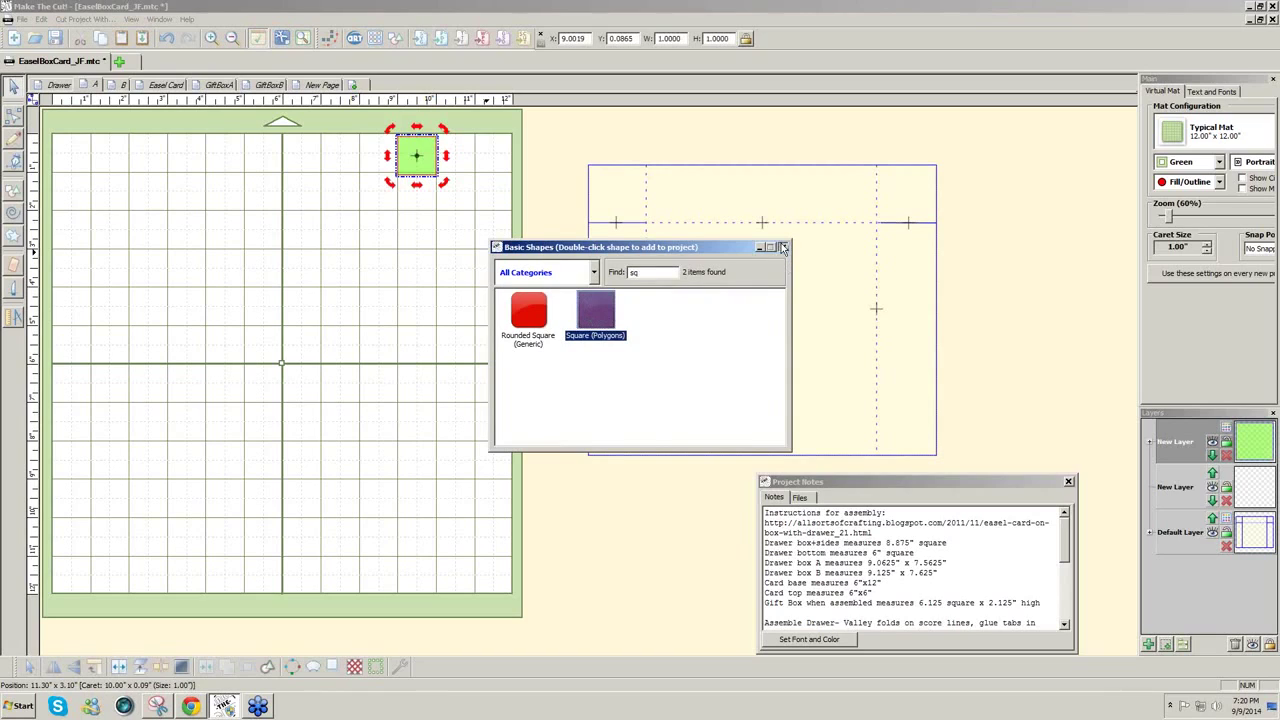
left_click(783, 247)
left_click_drag(416, 155, 75, 170)
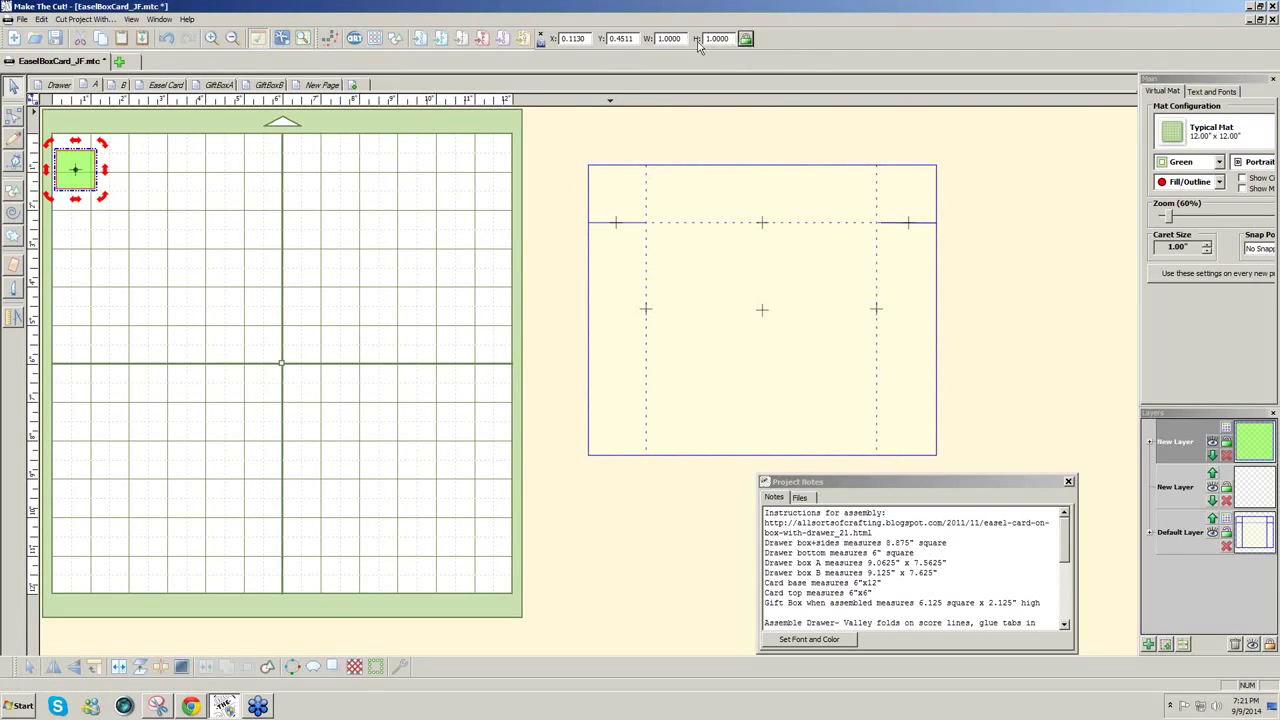
Size the square to drawer box A's 9.0625 by 7.5625 inches without keeping its proportions
double_click(684, 38)
type("9.6")
key("Return")
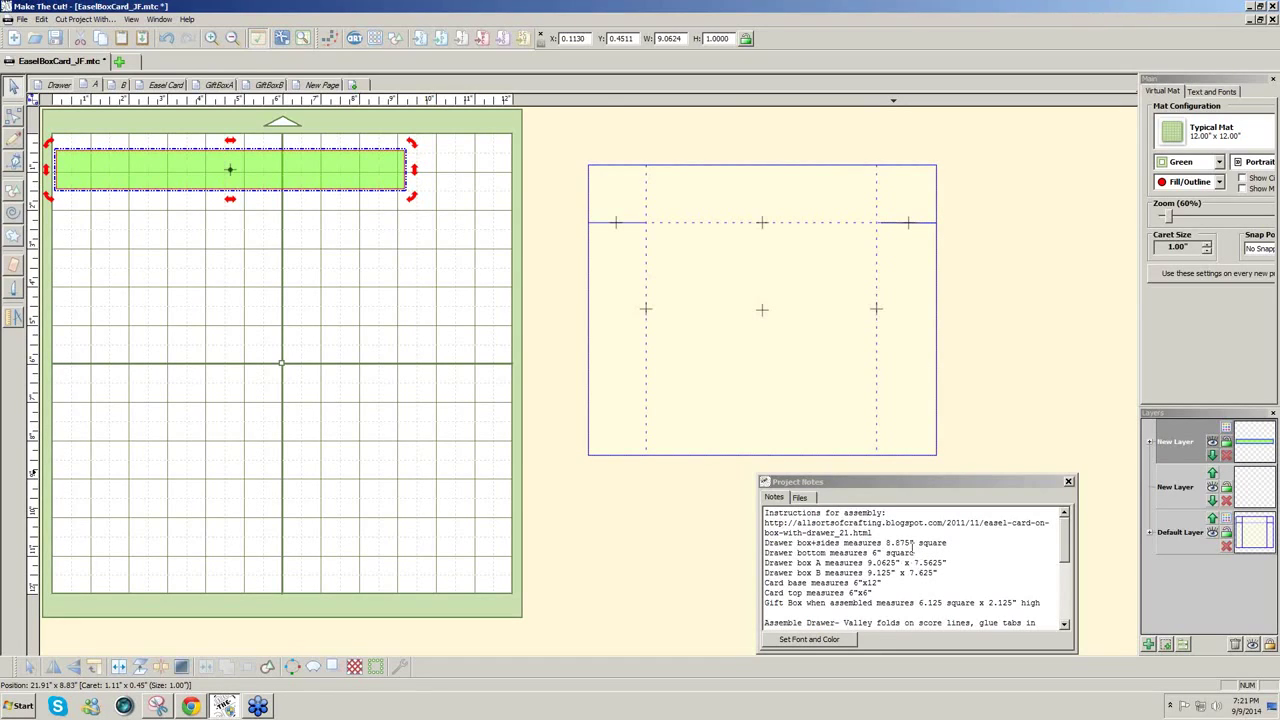
left_click_drag(733, 38, 670, 38)
type("7.5625")
key("Return")
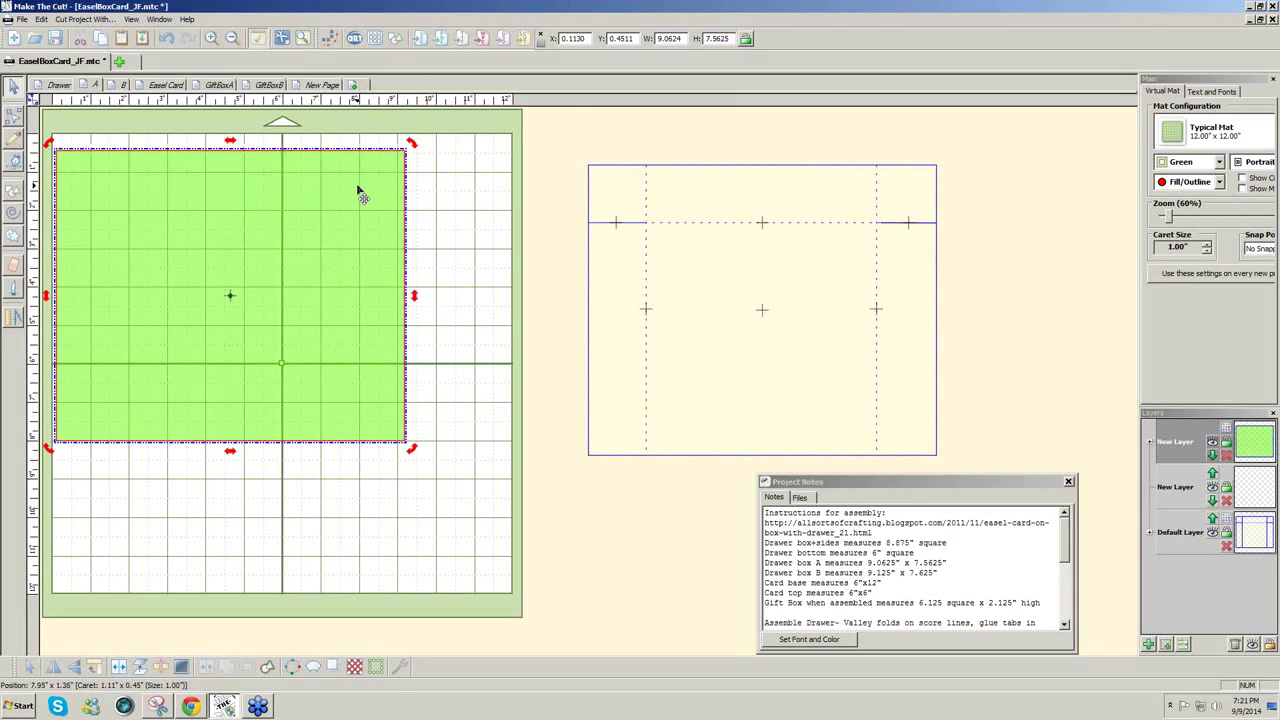
Duplicate the drawer box A rectangle and size the copy to 6 by 6 inches
left_click_drag(360, 195, 425, 193)
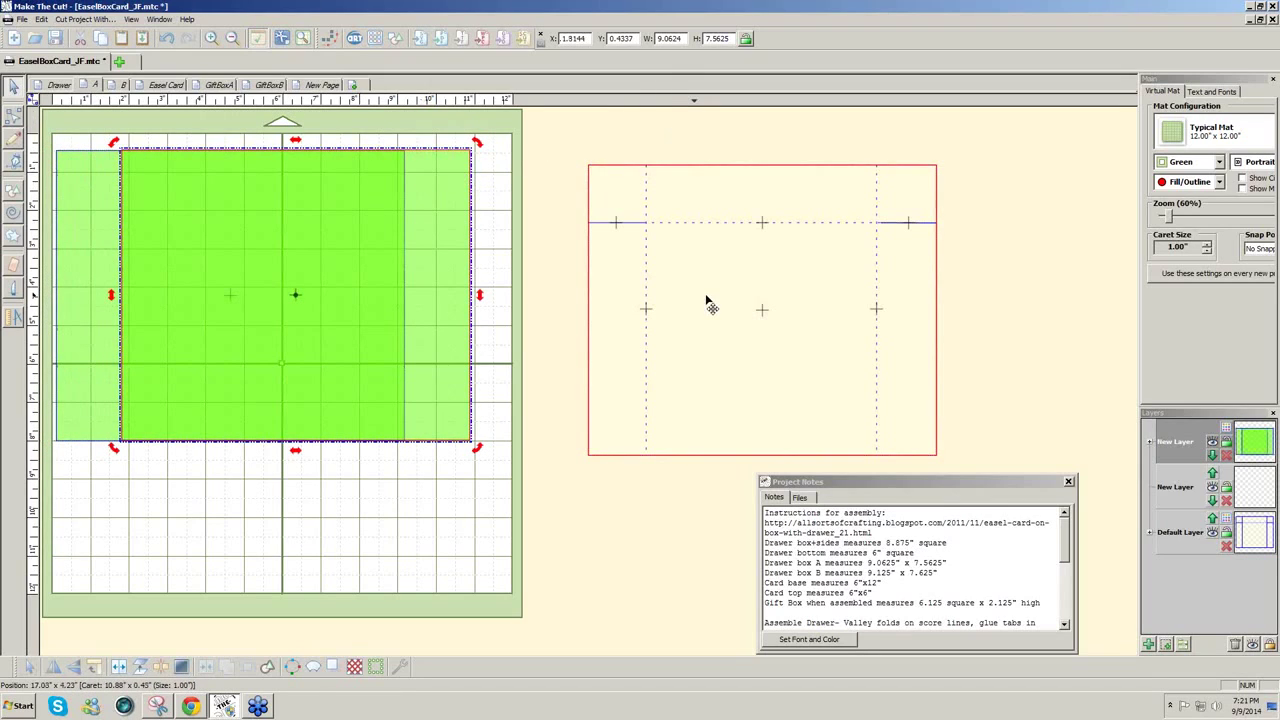
left_click(670, 38)
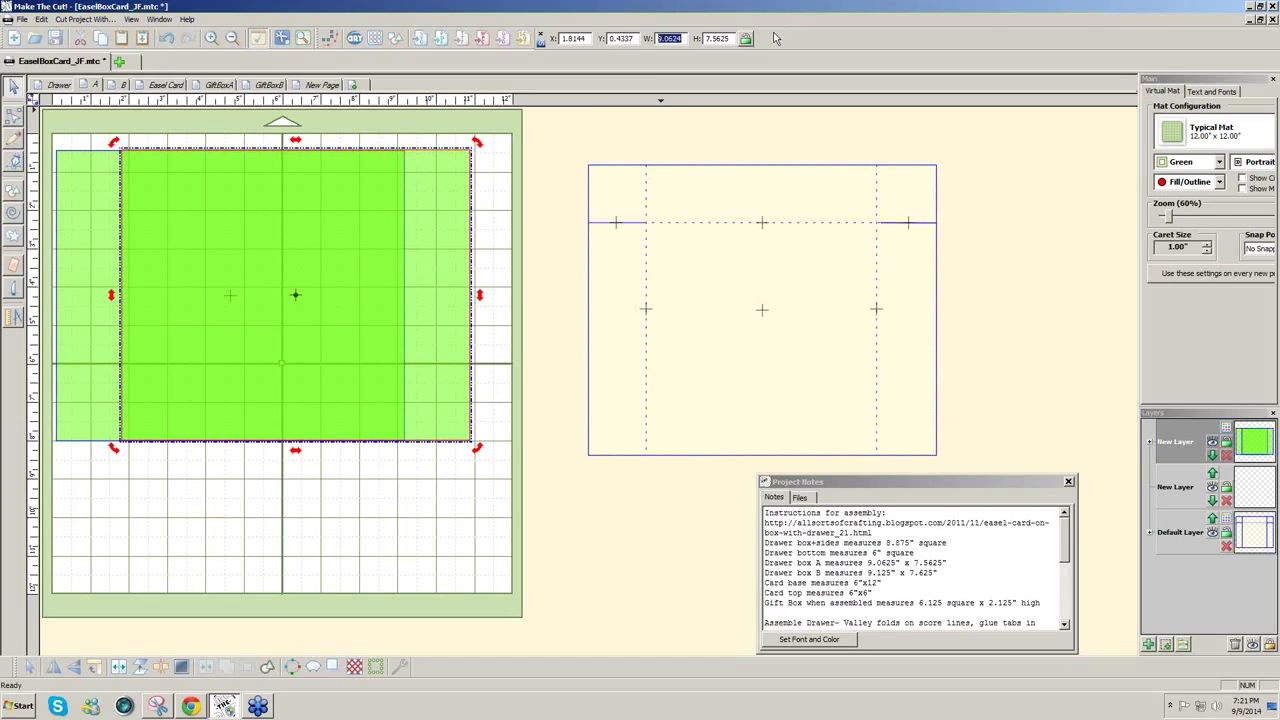
type("6")
key("Tab")
type("6")
key("Return")
Align the 6 inch square with the large rectangle, centred across its width and flush with its bottom edge
left_click_drag(460, 471, 5, 118)
key("ctrl+shift+c")
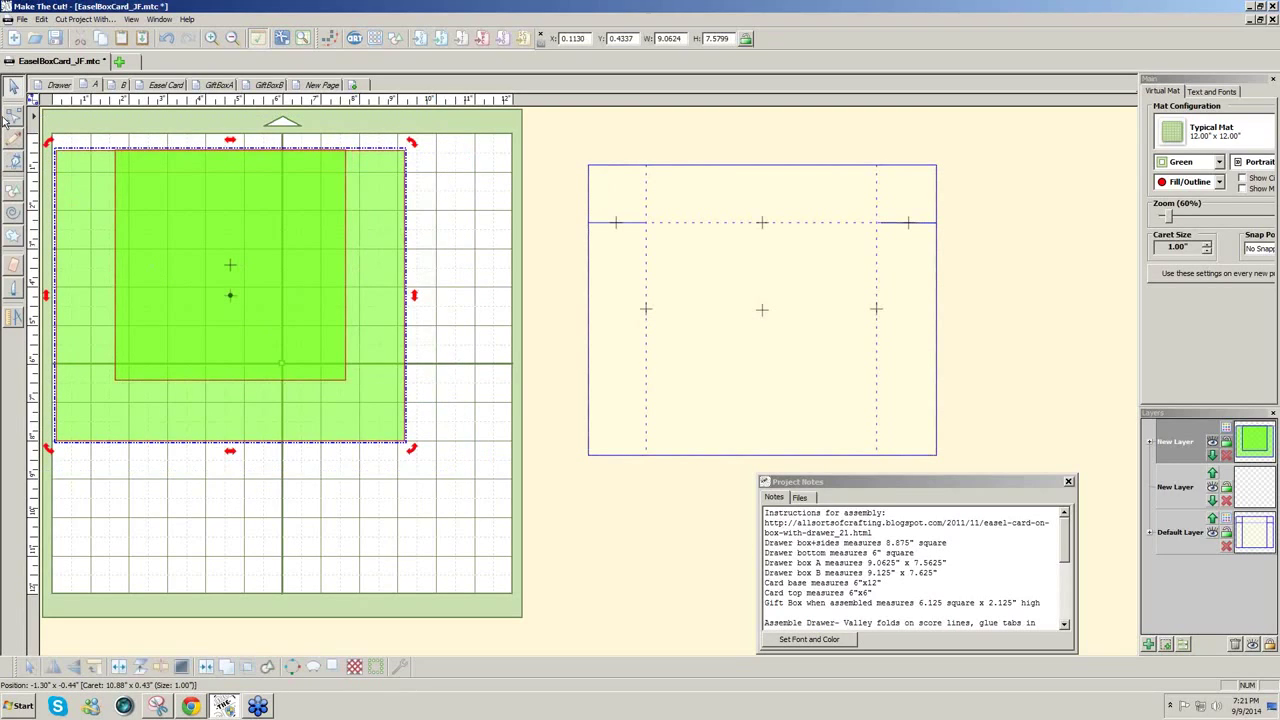
key("ctrl+shift+b")
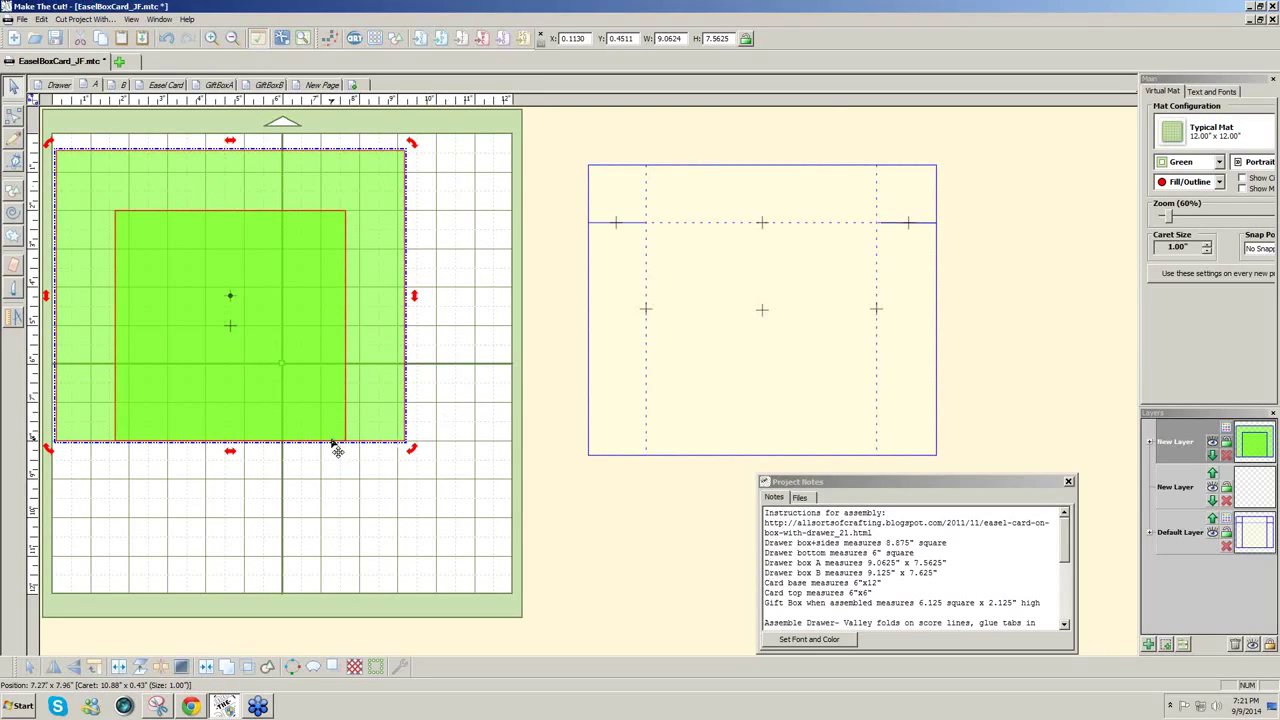
left_click(362, 498)
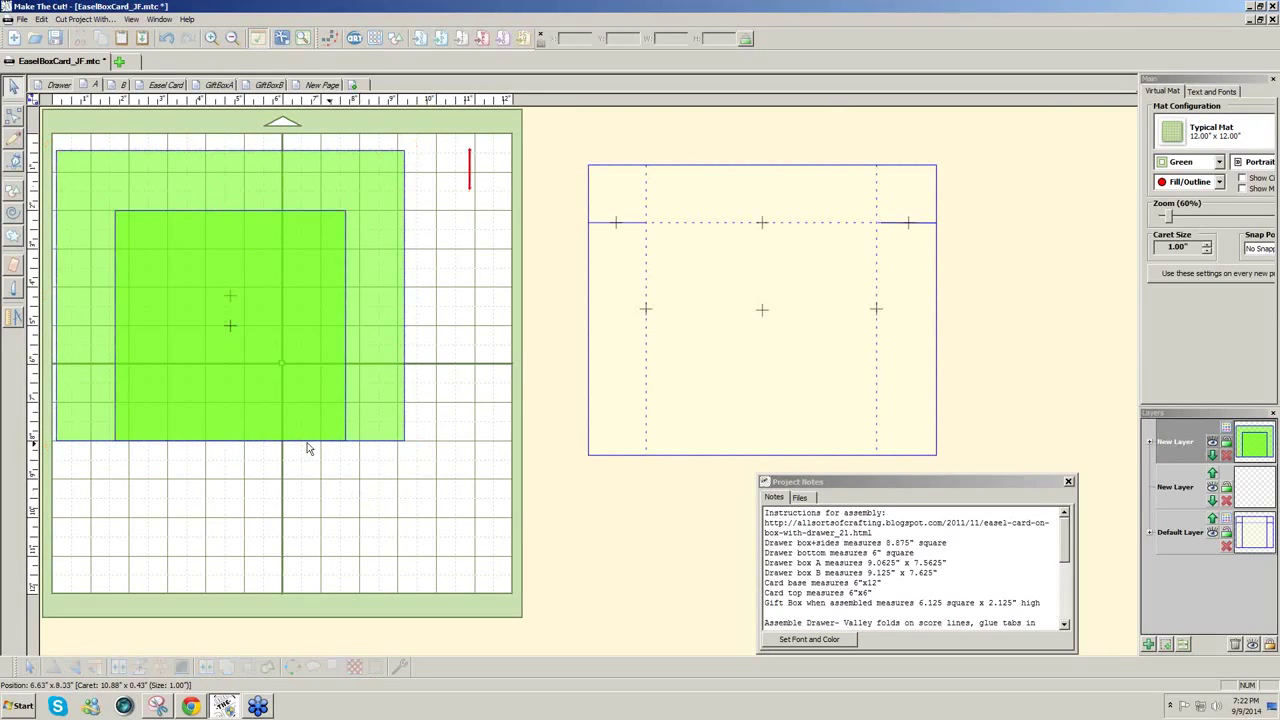
Move the 6 inch square to its own new layer and give it a newly created dashed line style
left_click(309, 442)
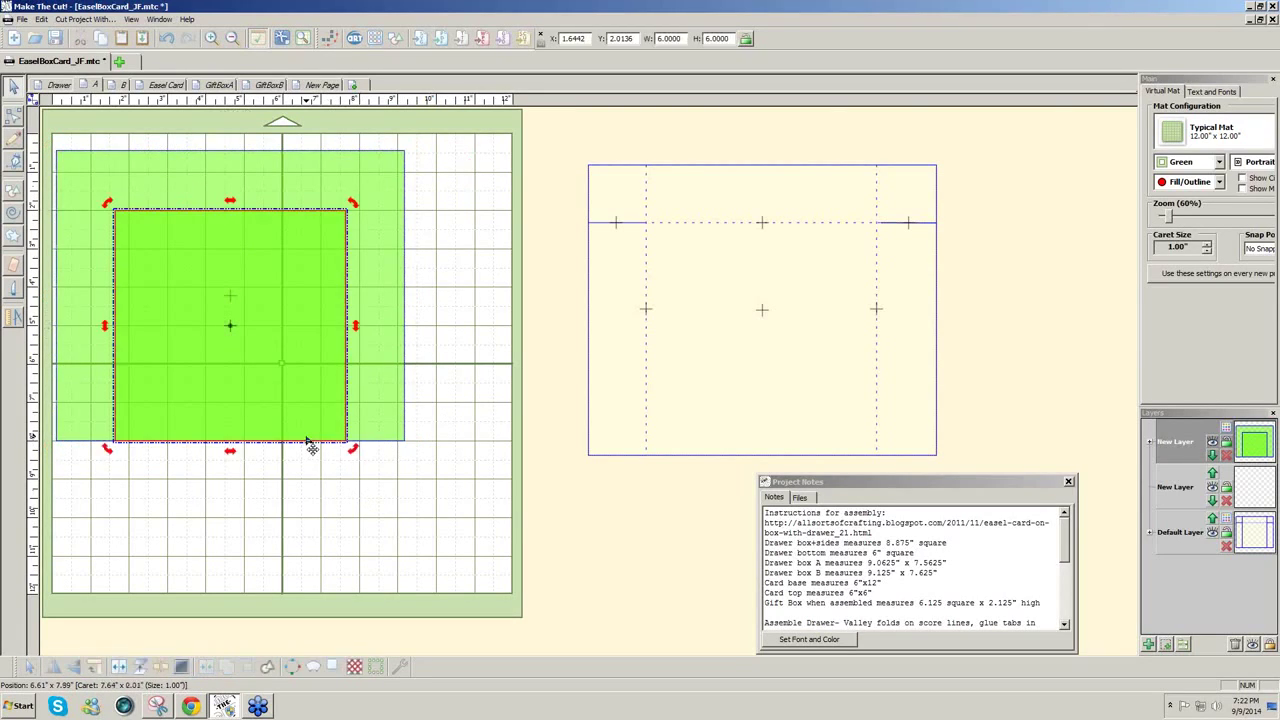
left_click(1165, 645)
left_click(1240, 442)
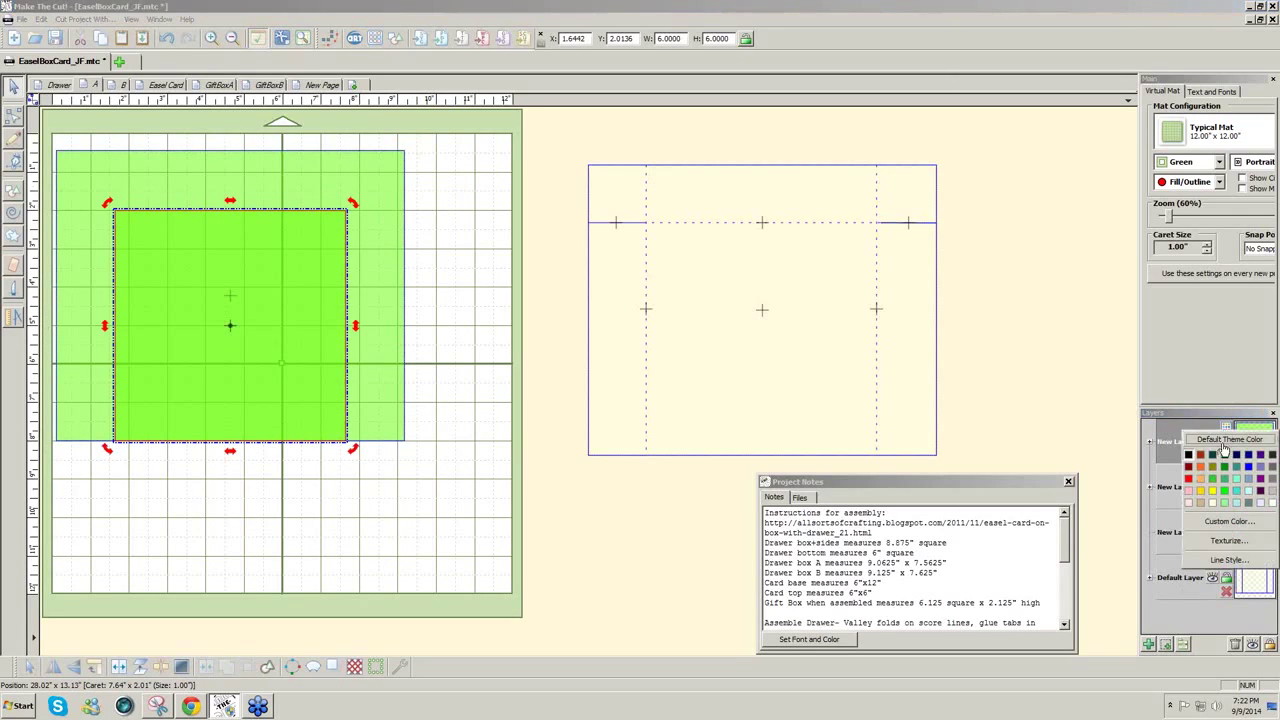
left_click(1215, 542)
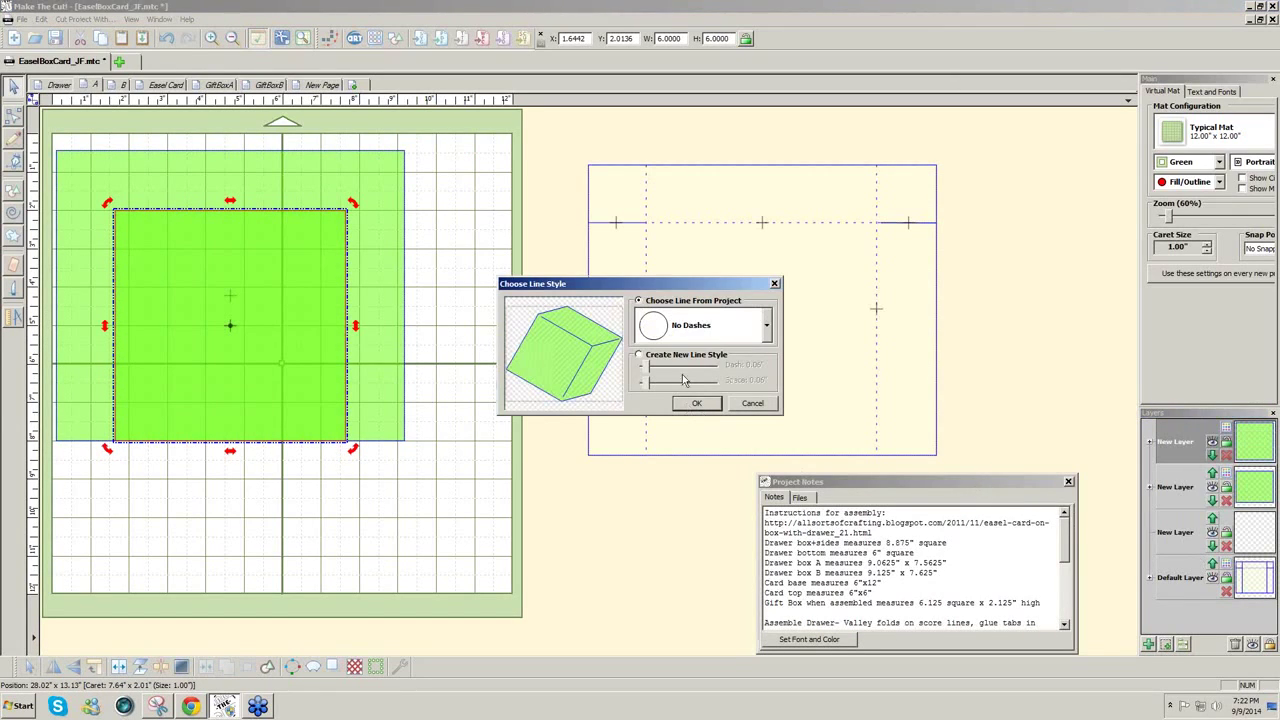
left_click(640, 358)
left_click_drag(645, 381, 657, 381)
left_click(697, 404)
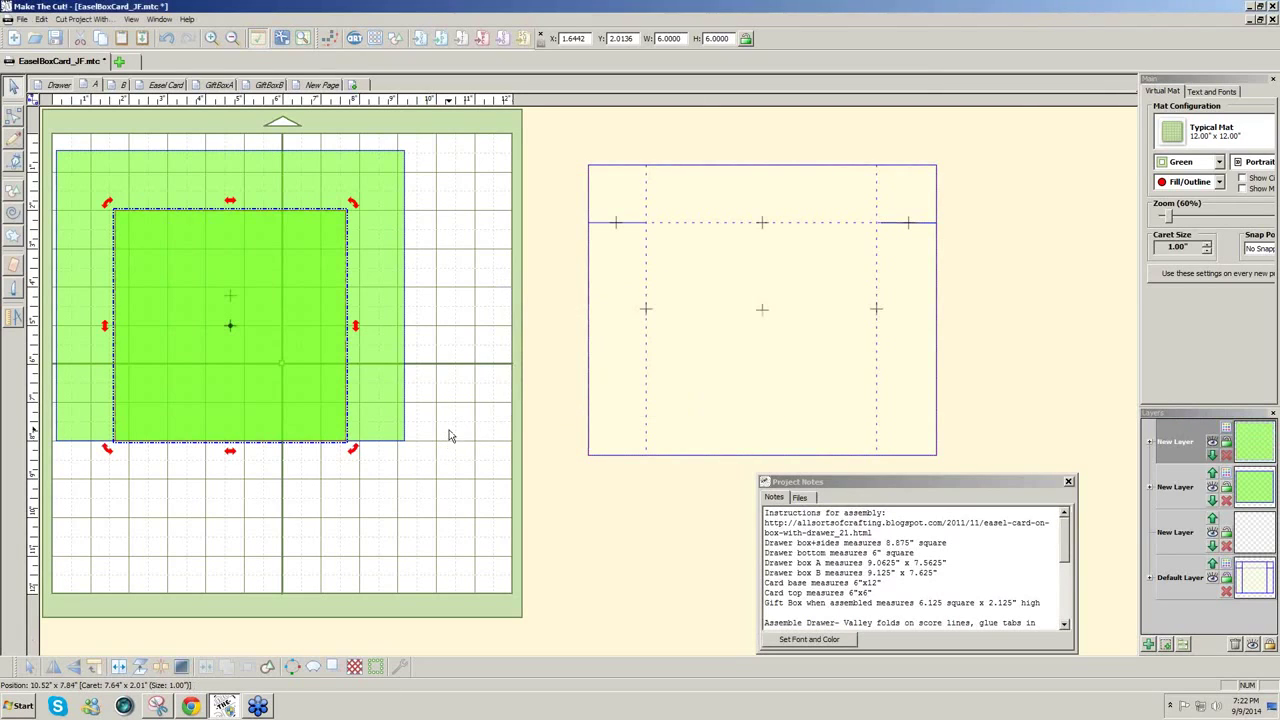
Duplicate the outer rectangle and shrink the copy to about 1.67 by 1.65 inches in its upper left corner
left_click(449, 356)
left_click(387, 373)
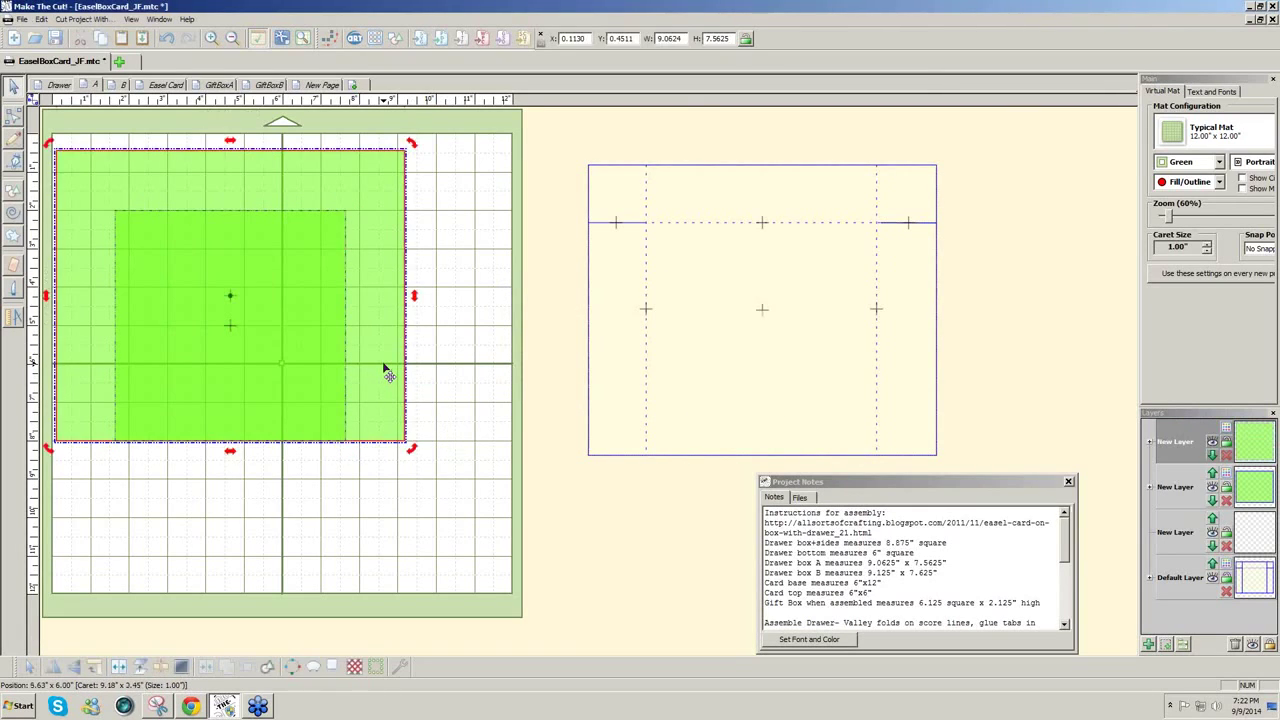
left_click_drag(387, 373, 434, 369)
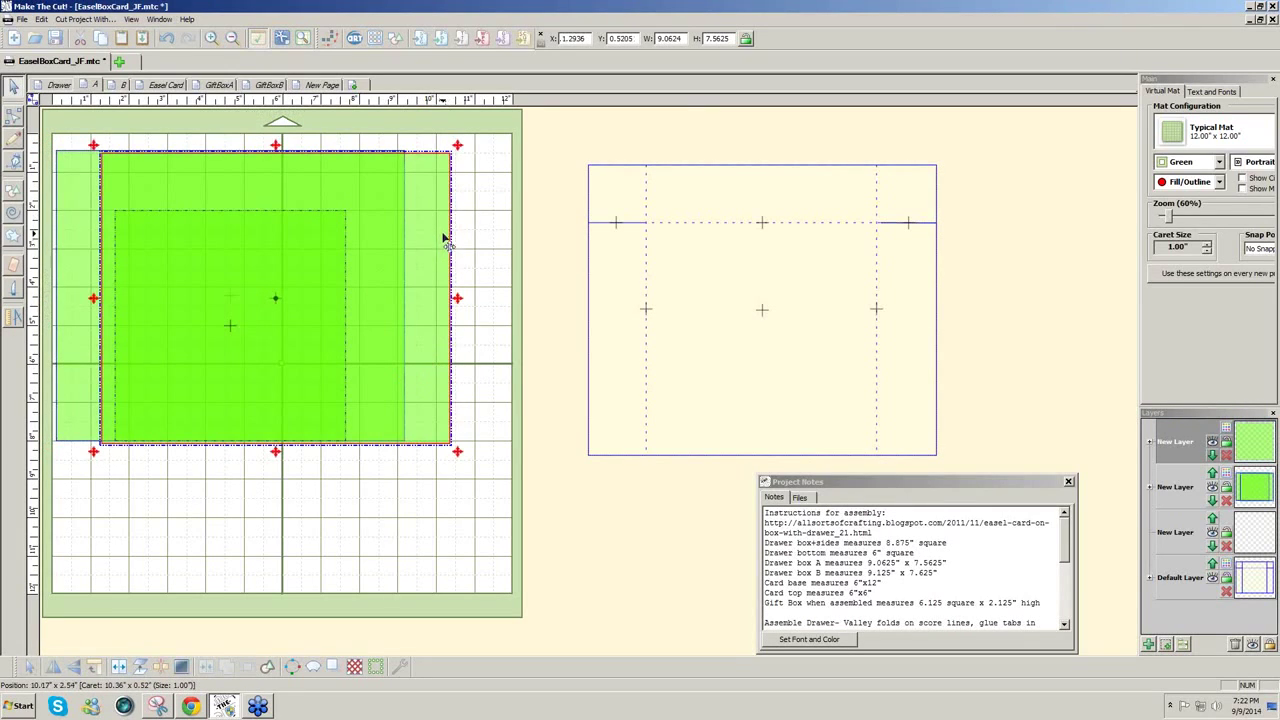
left_click_drag(461, 459, 126, 182)
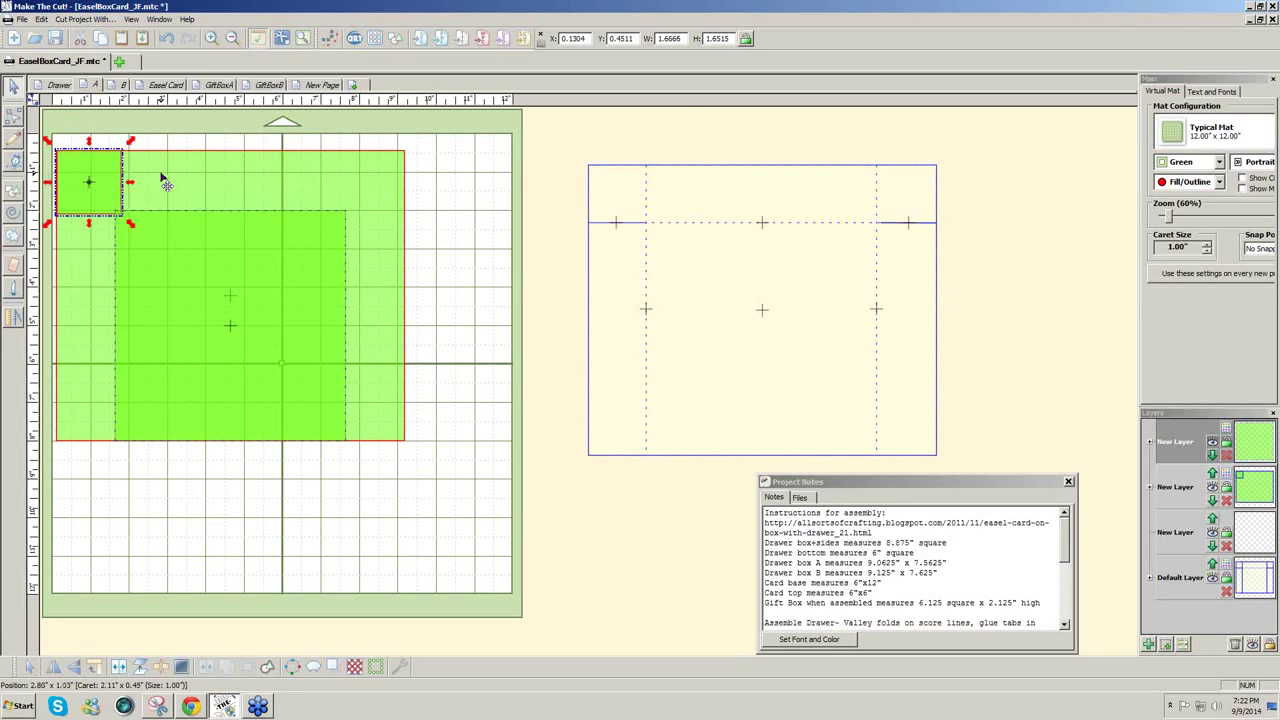
Align the corner piece with the outer rectangle and fit it to the score lines at about 1.53 by 1.56 inches
scroll(160, 178, "up", 5)
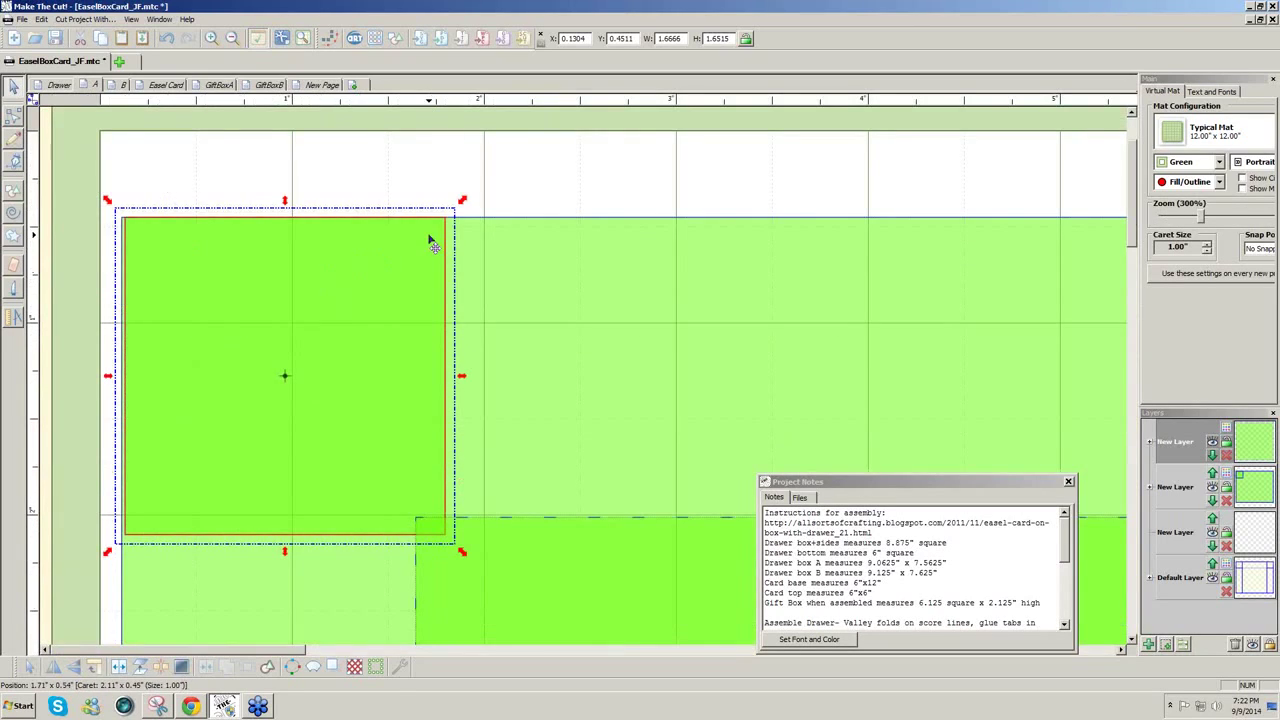
mouse_move(462, 551)
left_mouse_down()
mouse_move(428, 525)
mouse_move(445, 538)
left_mouse_up()
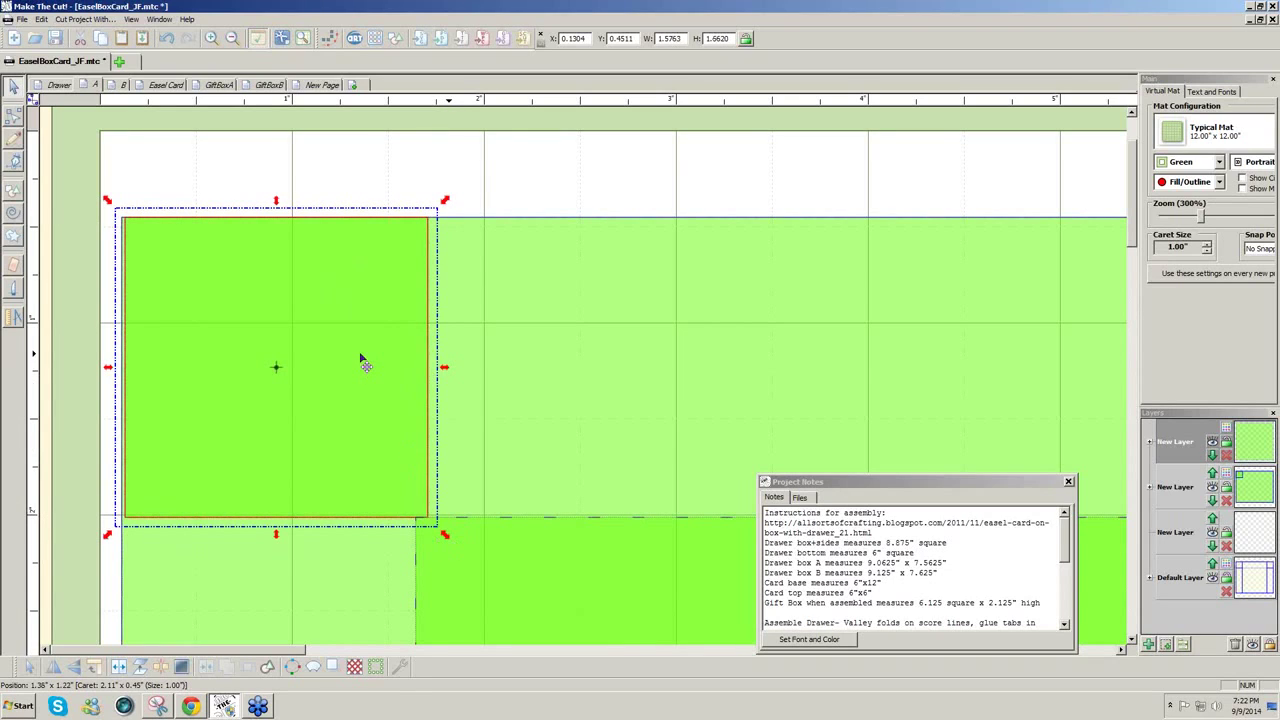
left_click(500, 362)
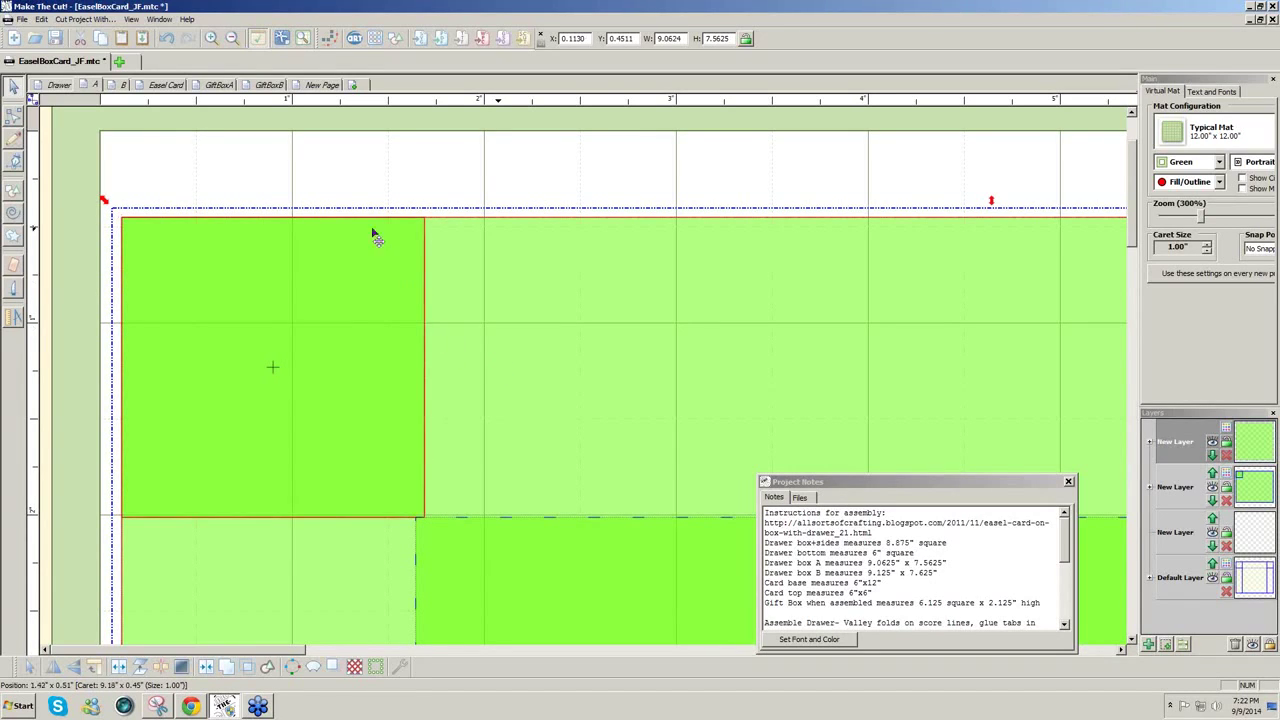
left_click(377, 301)
left_click_drag(440, 367, 434, 380)
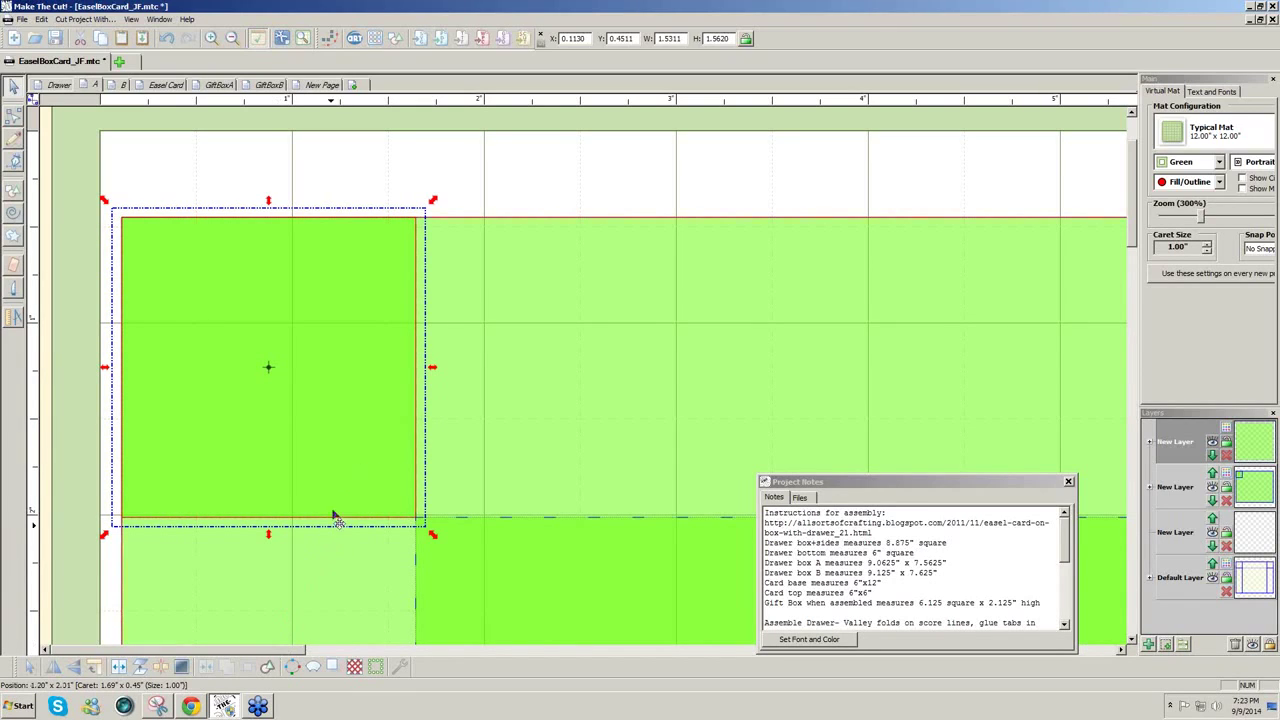
Copy the corner piece, paste it in place at full size and move the copy to the outer rectangle's upper right corner
left_click(42, 19)
left_click(42, 19)
left_click(42, 19)
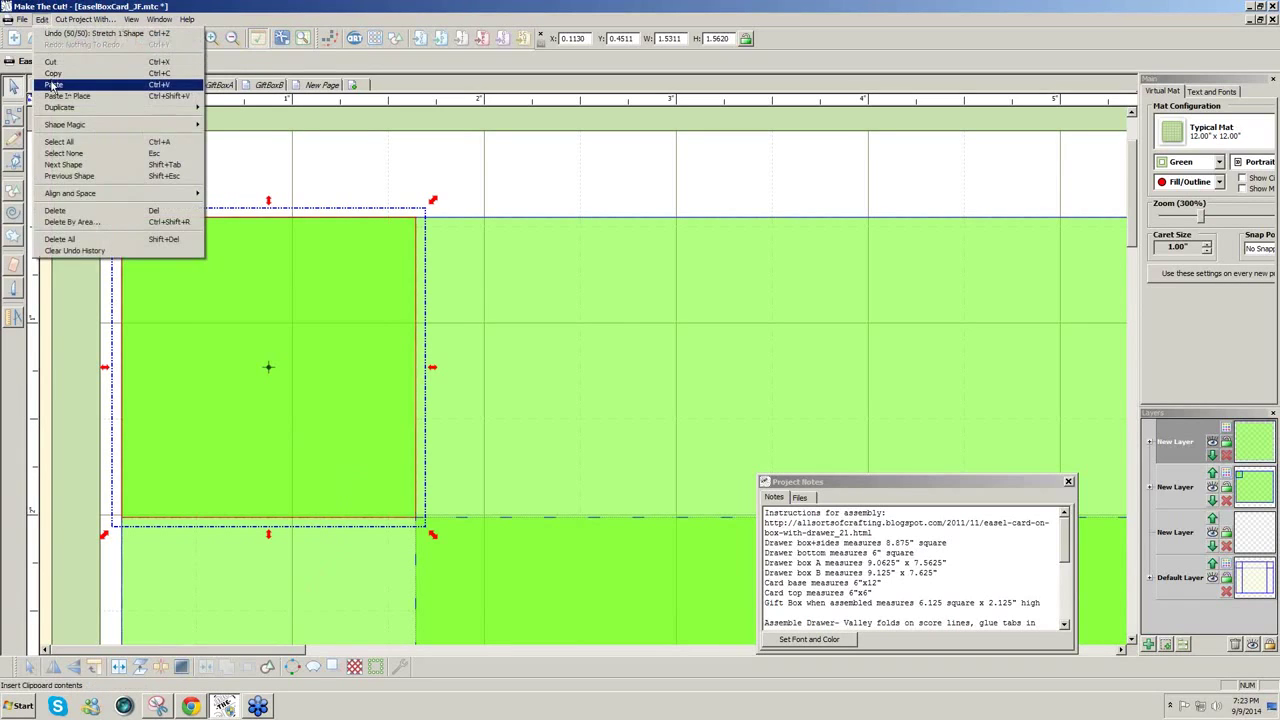
left_click(52, 86)
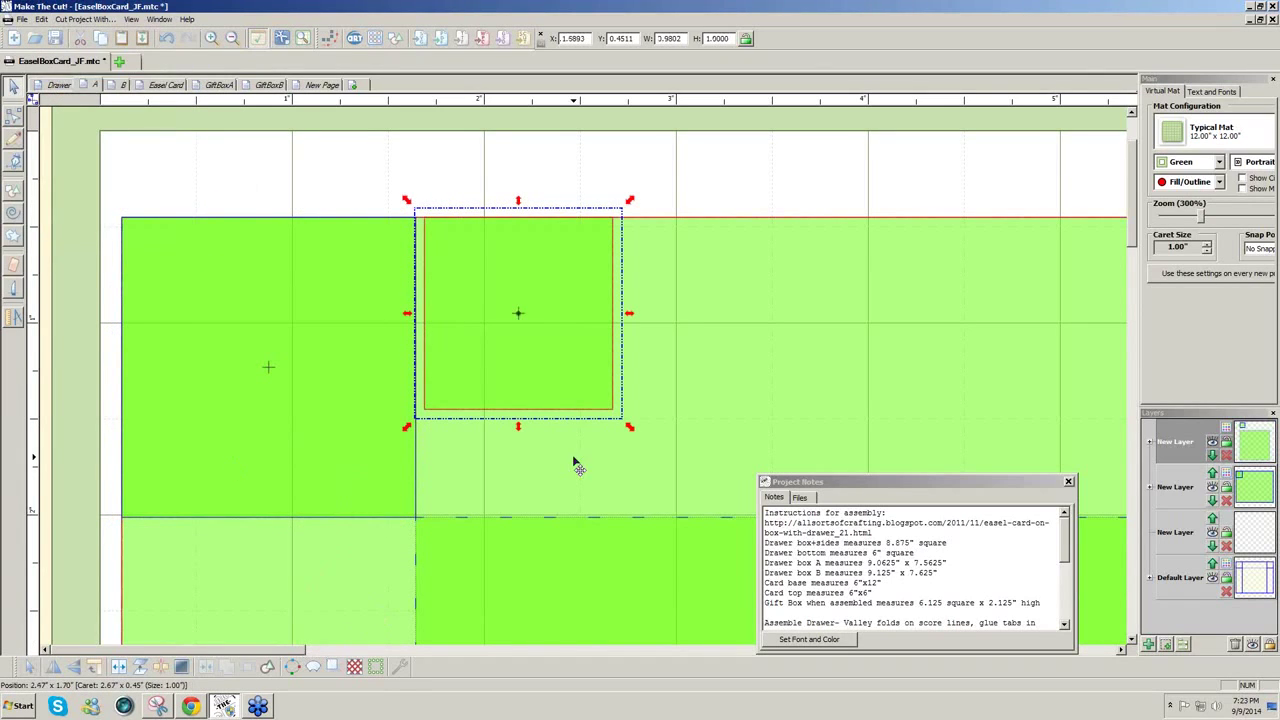
key("Delete")
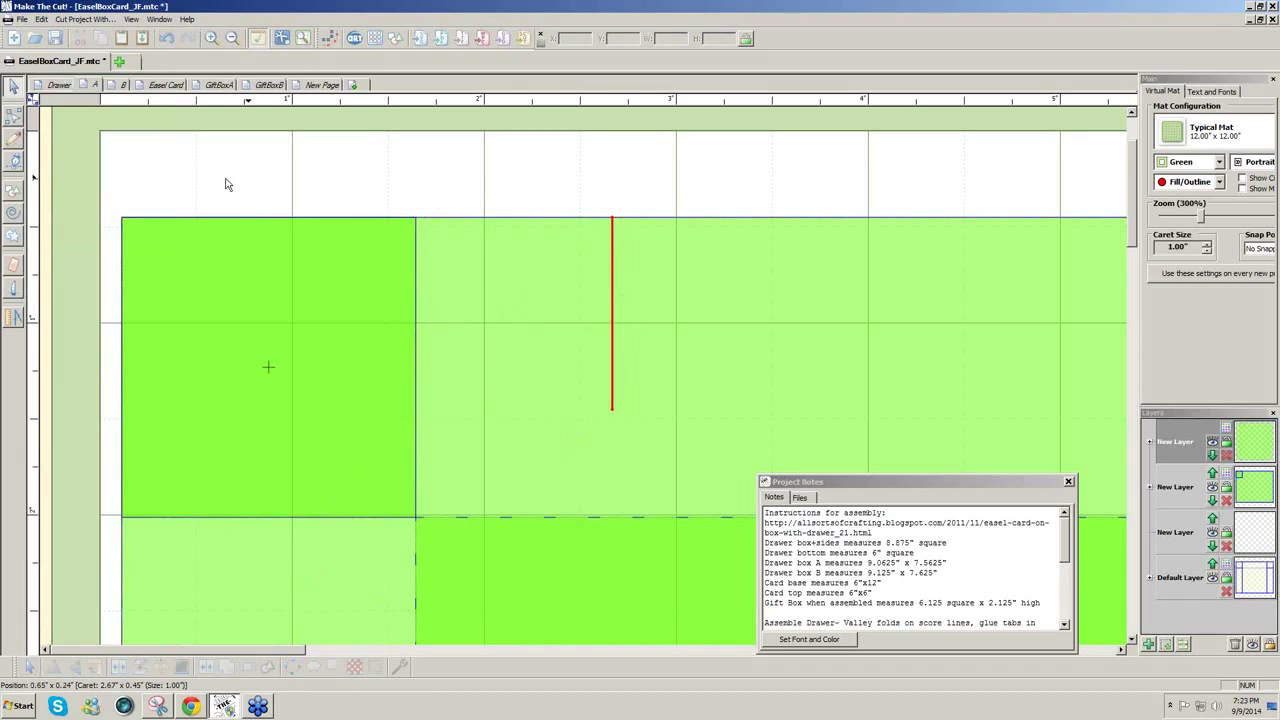
left_click(43, 19)
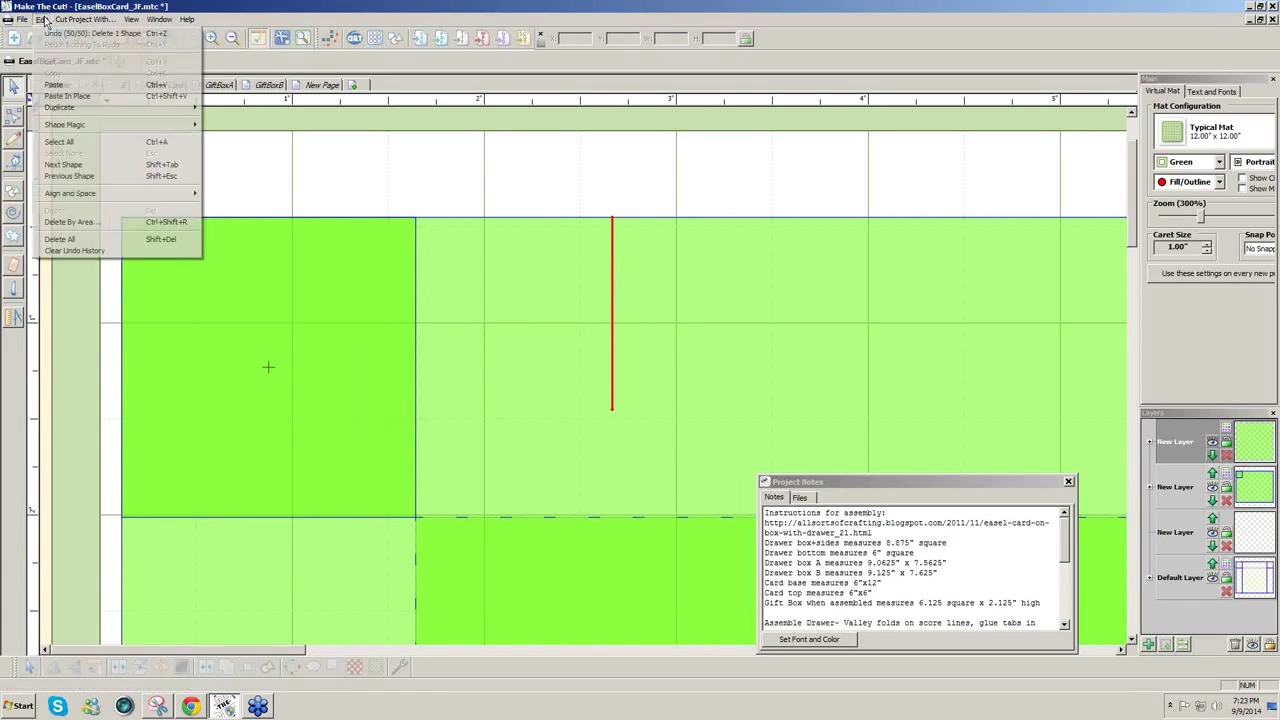
left_click(67, 96)
left_click_drag(283, 372, 1110, 380)
left_click_drag(296, 655, 514, 655)
left_click_drag(264, 447, 880, 351)
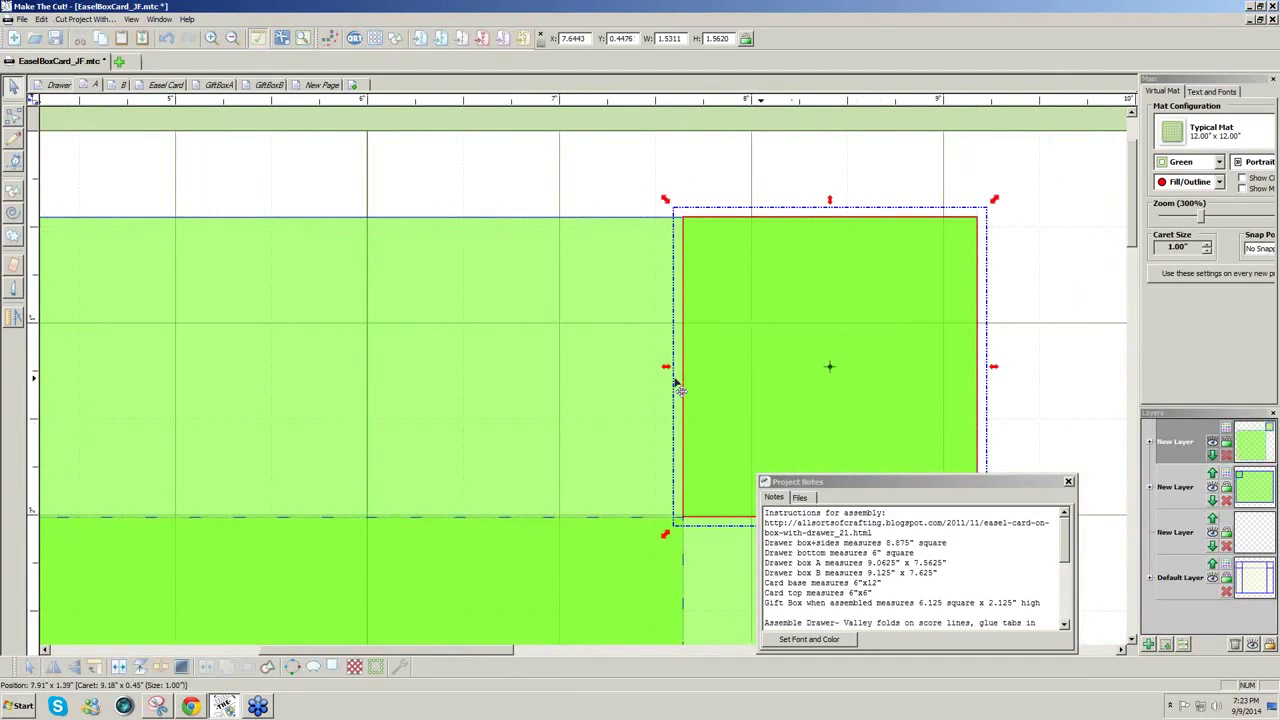
left_click(628, 365, "shift")
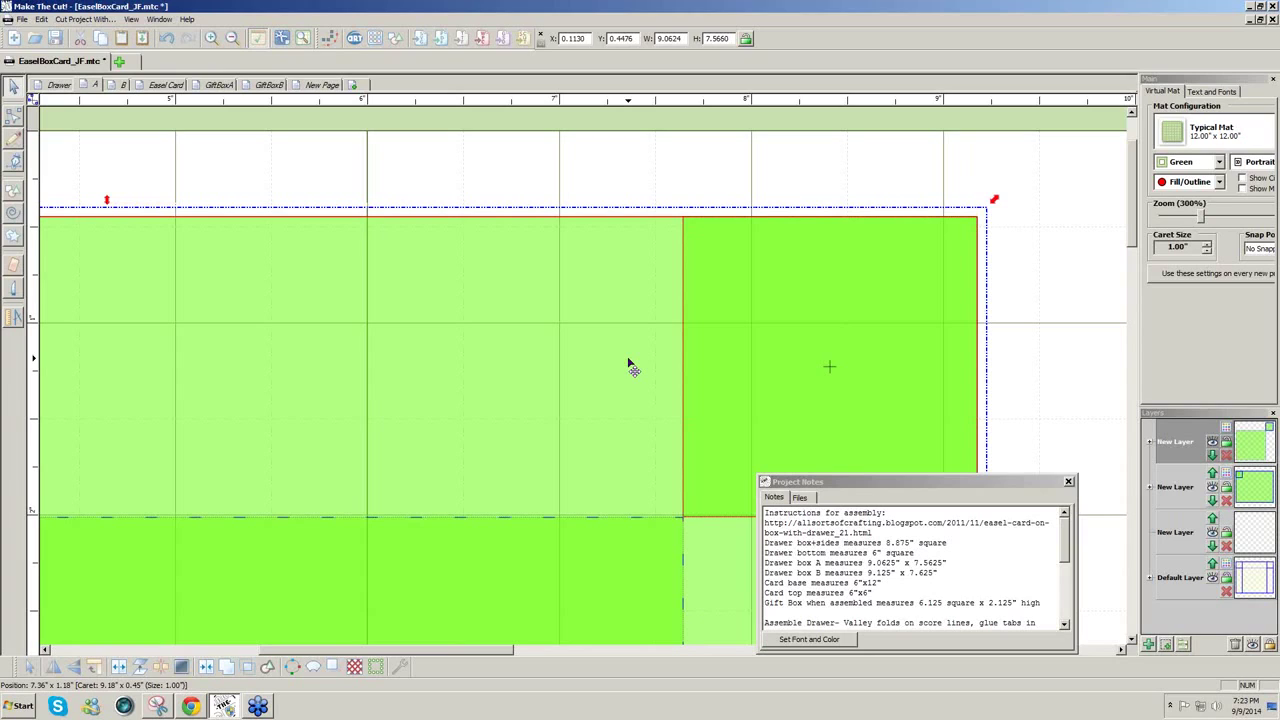
left_click(1048, 350)
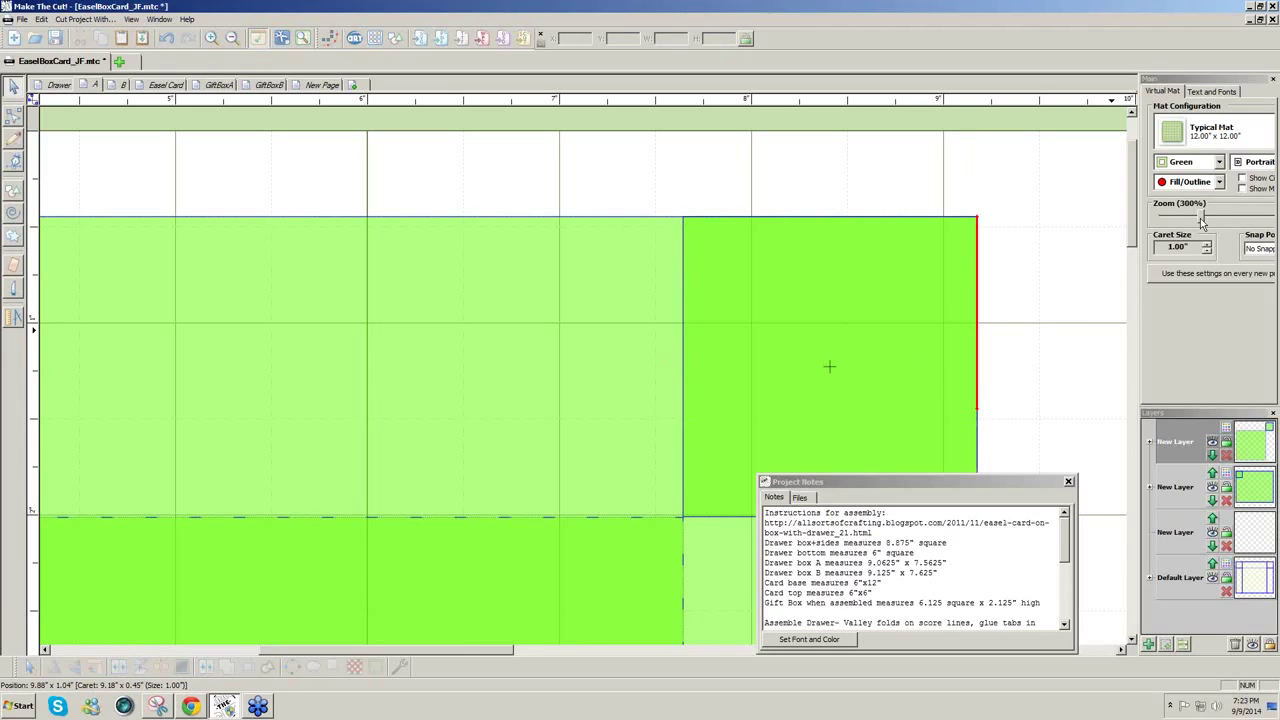
key("ctrl+z")
key("ctrl+z")
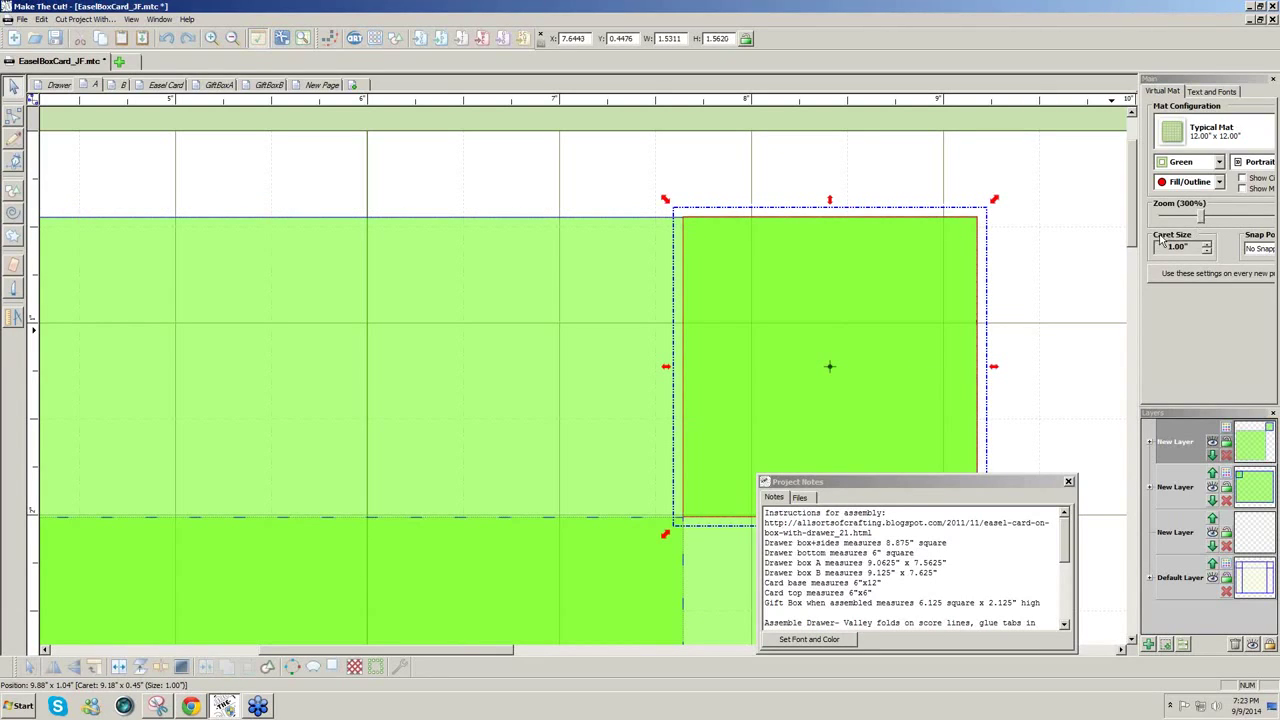
Align the copied corner piece flush with the top and right edges of the outer rectangle
left_click_drag(1130, 246, 1128, 262)
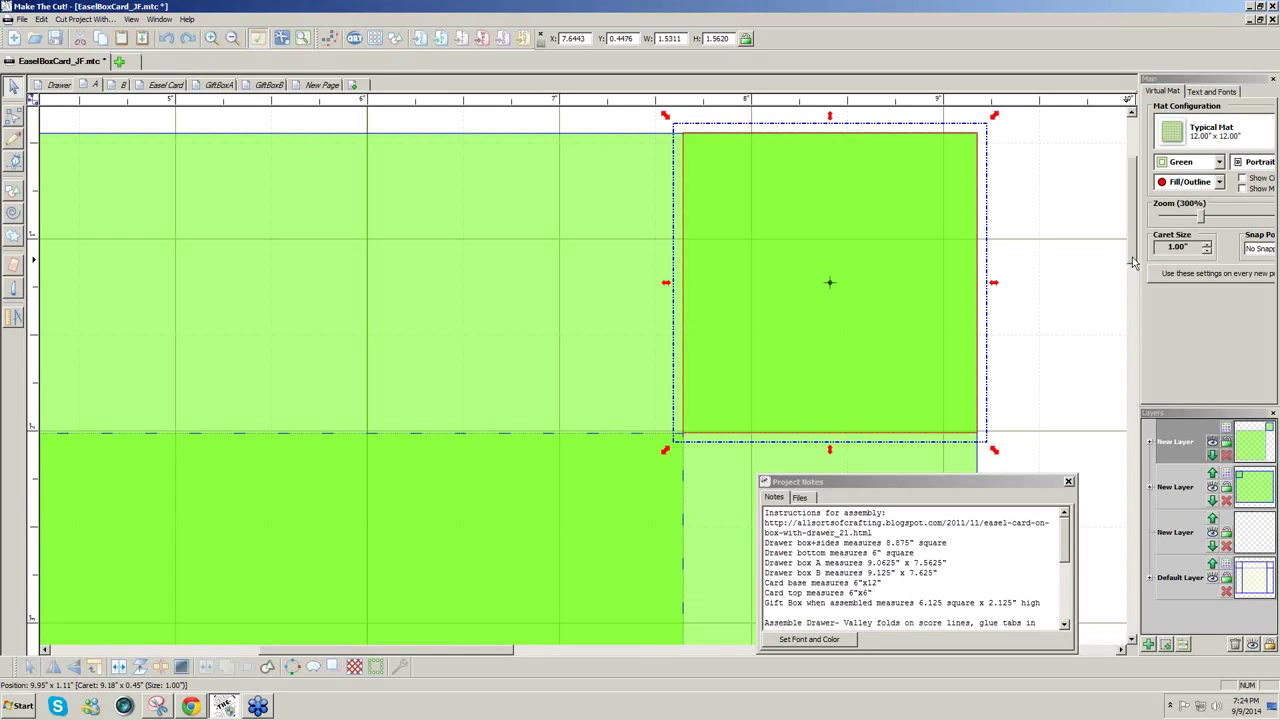
left_click(1051, 243)
left_click_drag(918, 250, 908, 257)
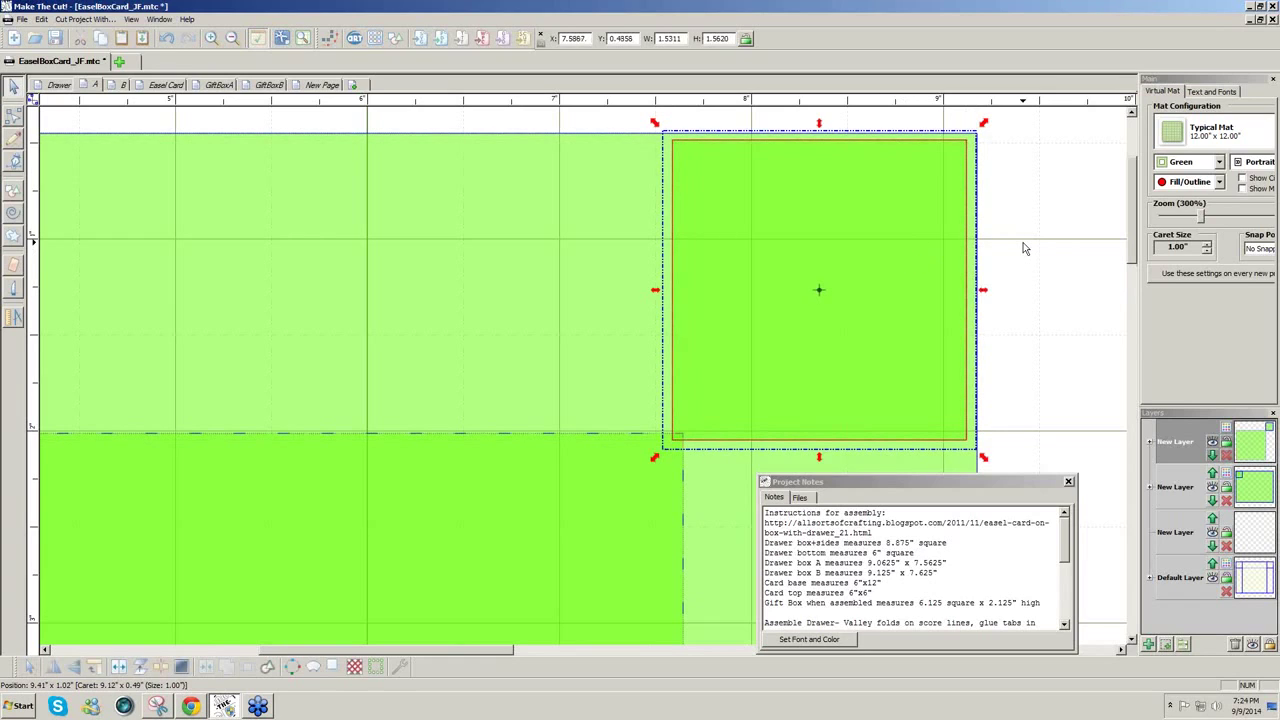
left_click(603, 275)
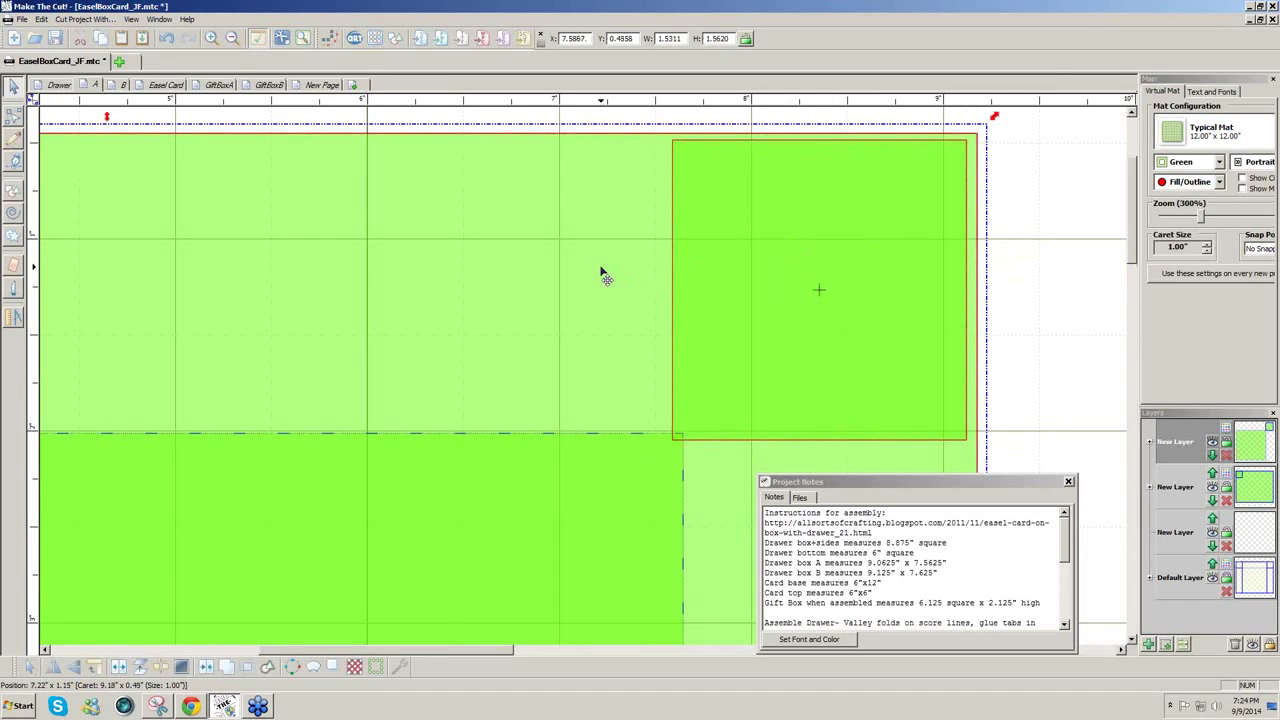
key("ctrl+z")
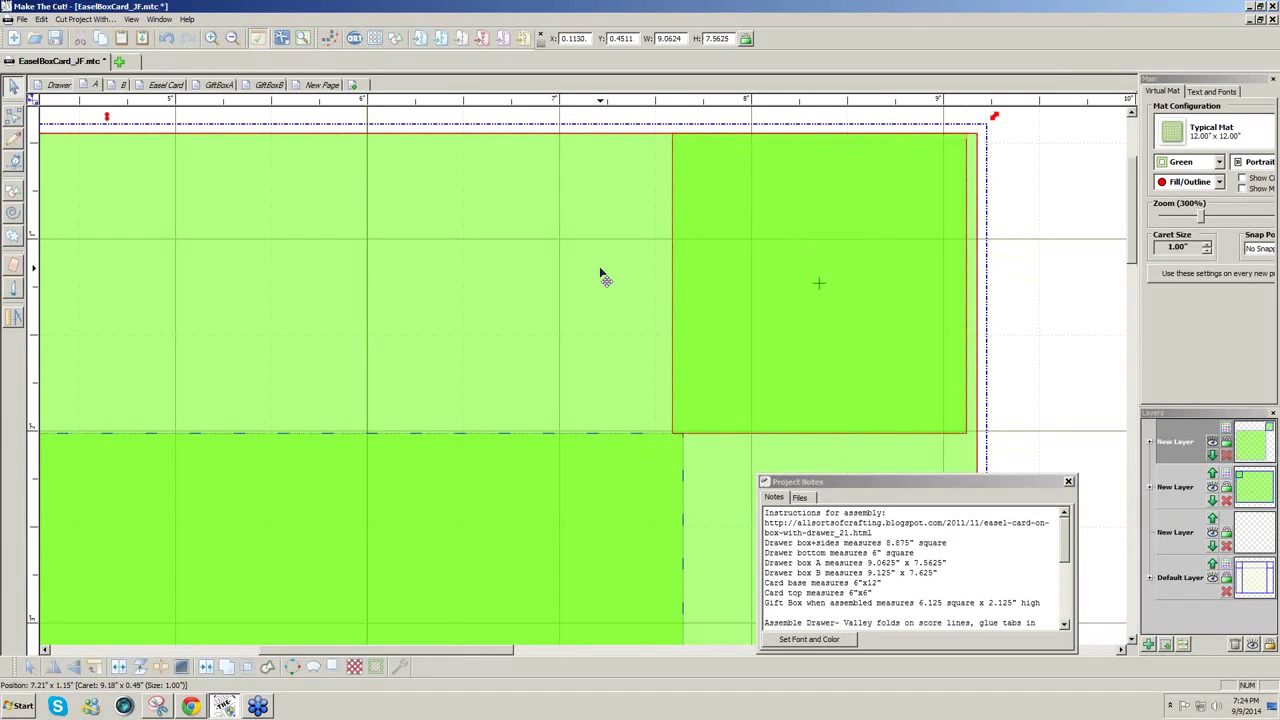
key("ctrl+z")
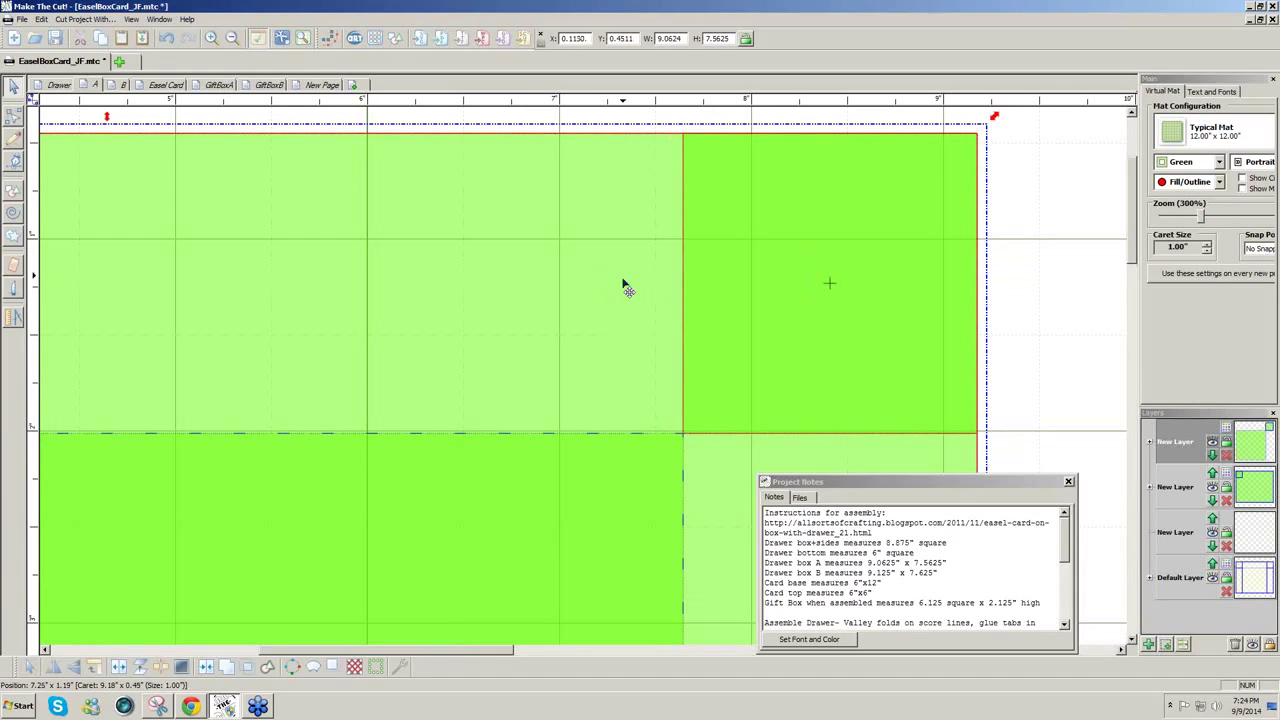
left_click(1004, 368)
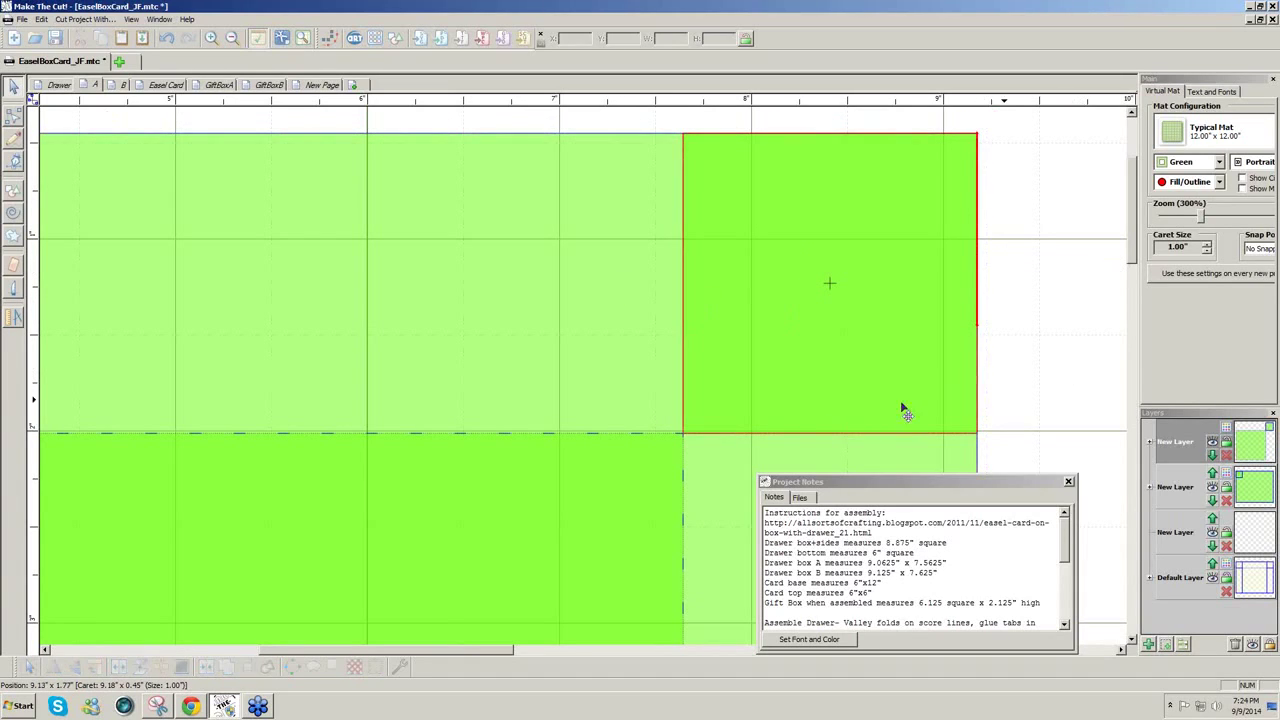
left_click(872, 422)
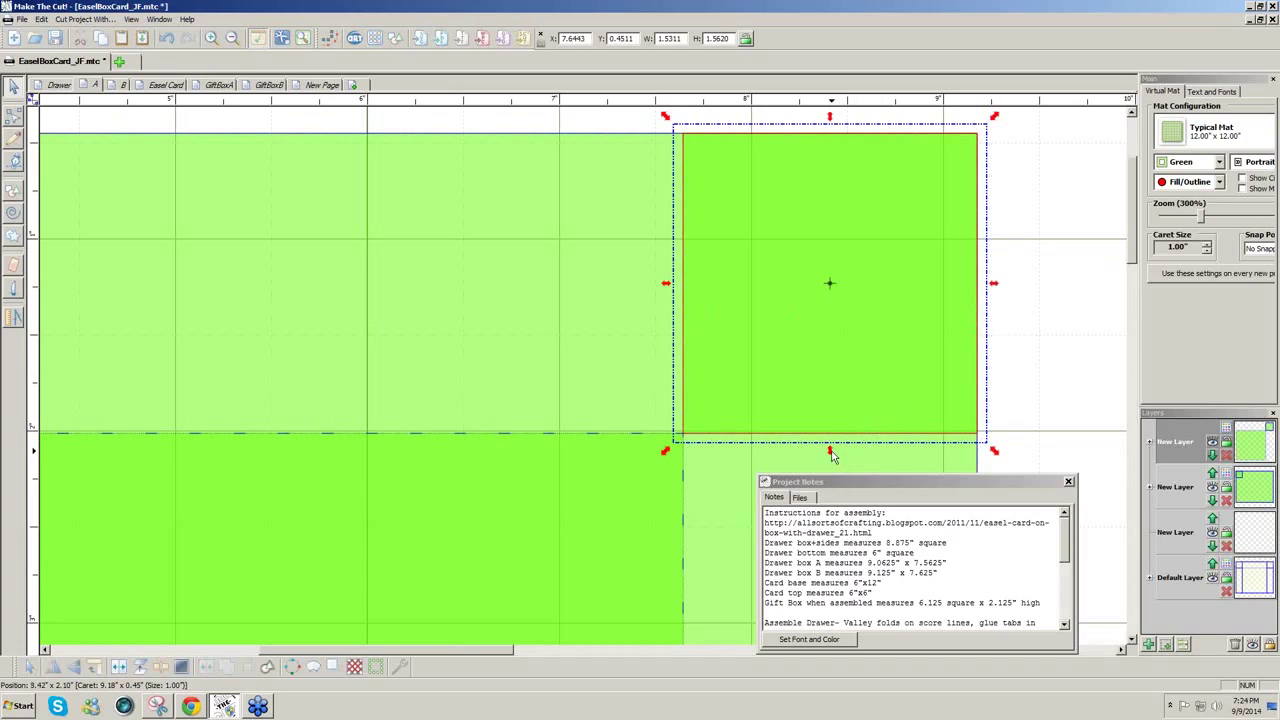
left_click_drag(830, 452, 830, 455)
Select both upper corner pieces and move them together to a new layer
left_click_drag(1202, 220, 1178, 224)
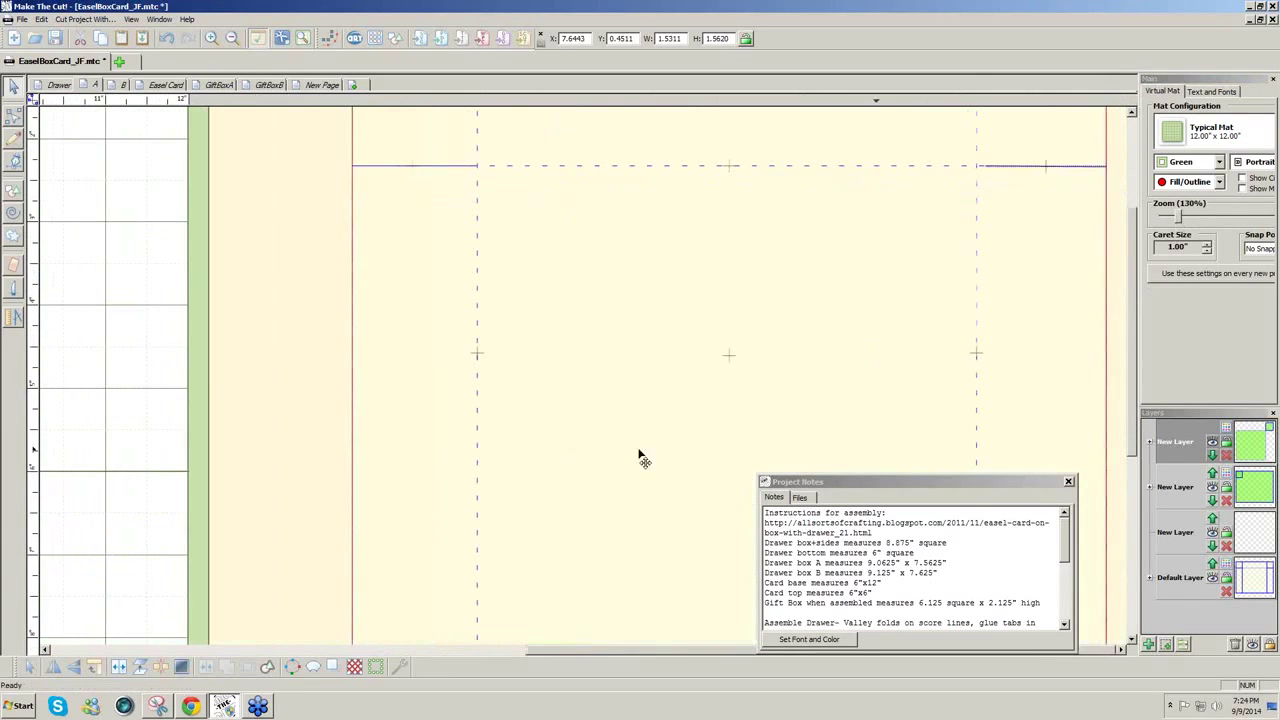
left_click_drag(631, 651, 141, 646)
scroll(1132, 397, "up", 3)
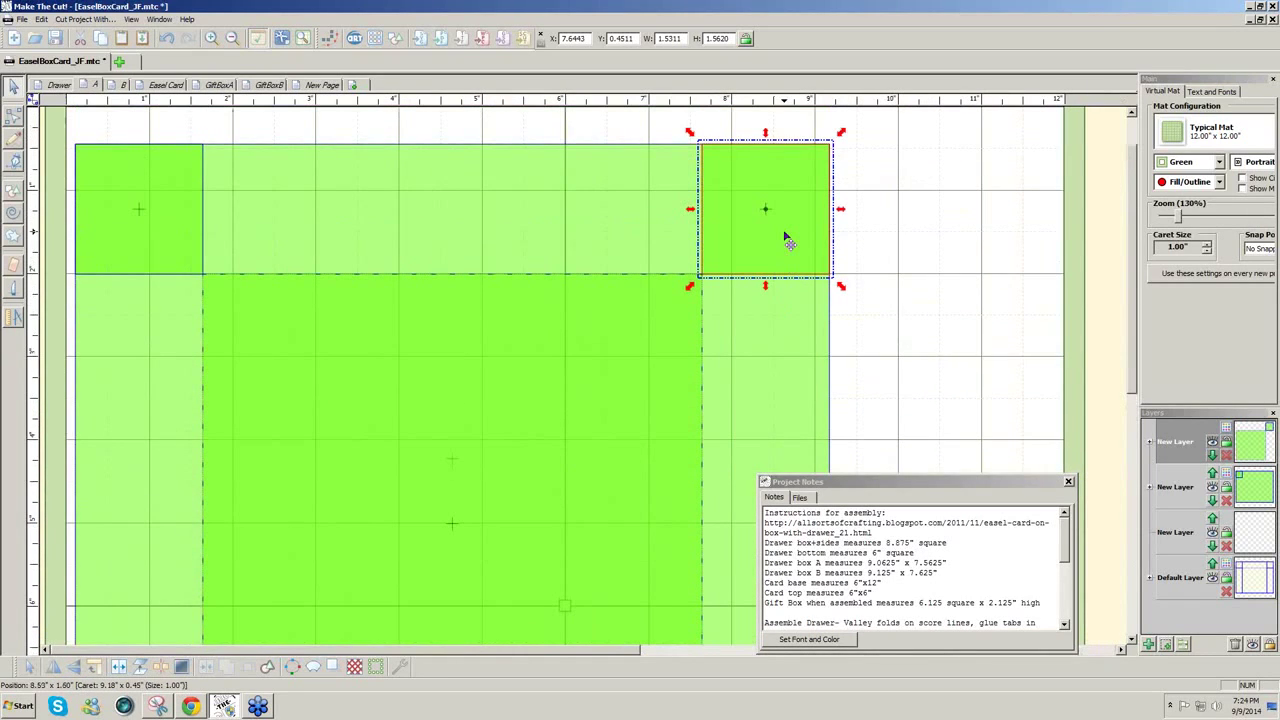
left_click(190, 232, "shift")
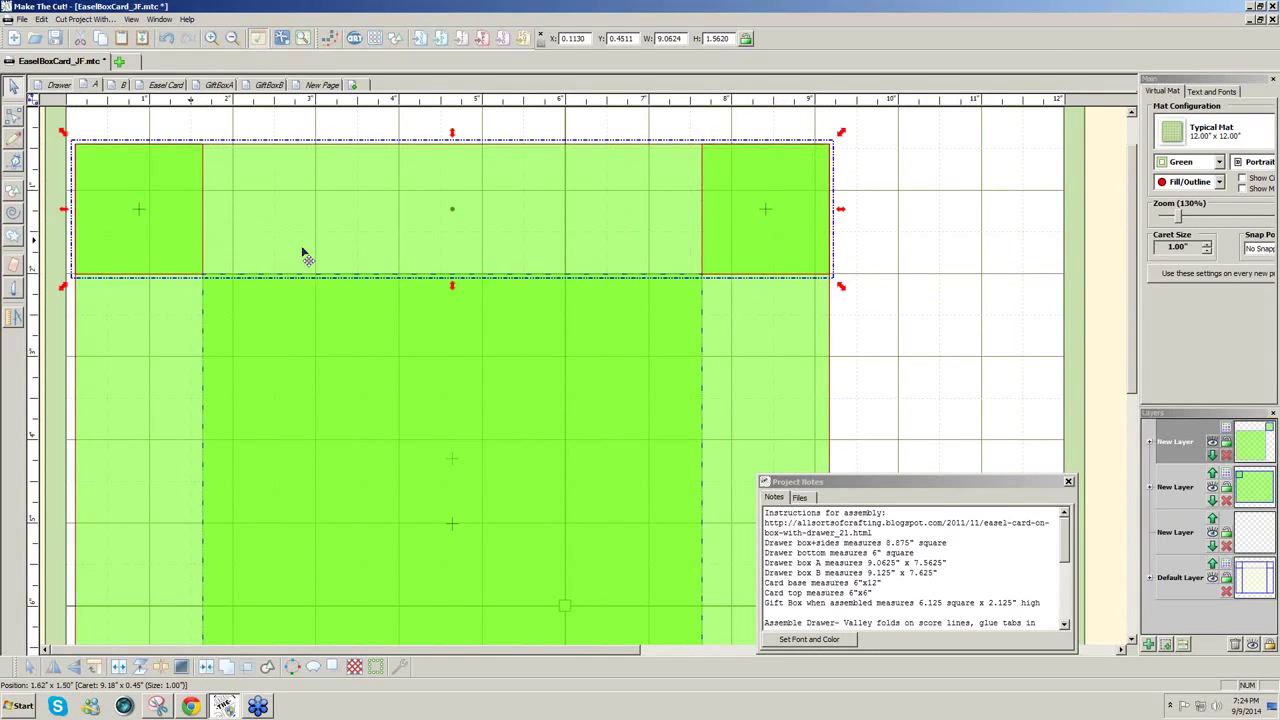
left_click(1166, 645)
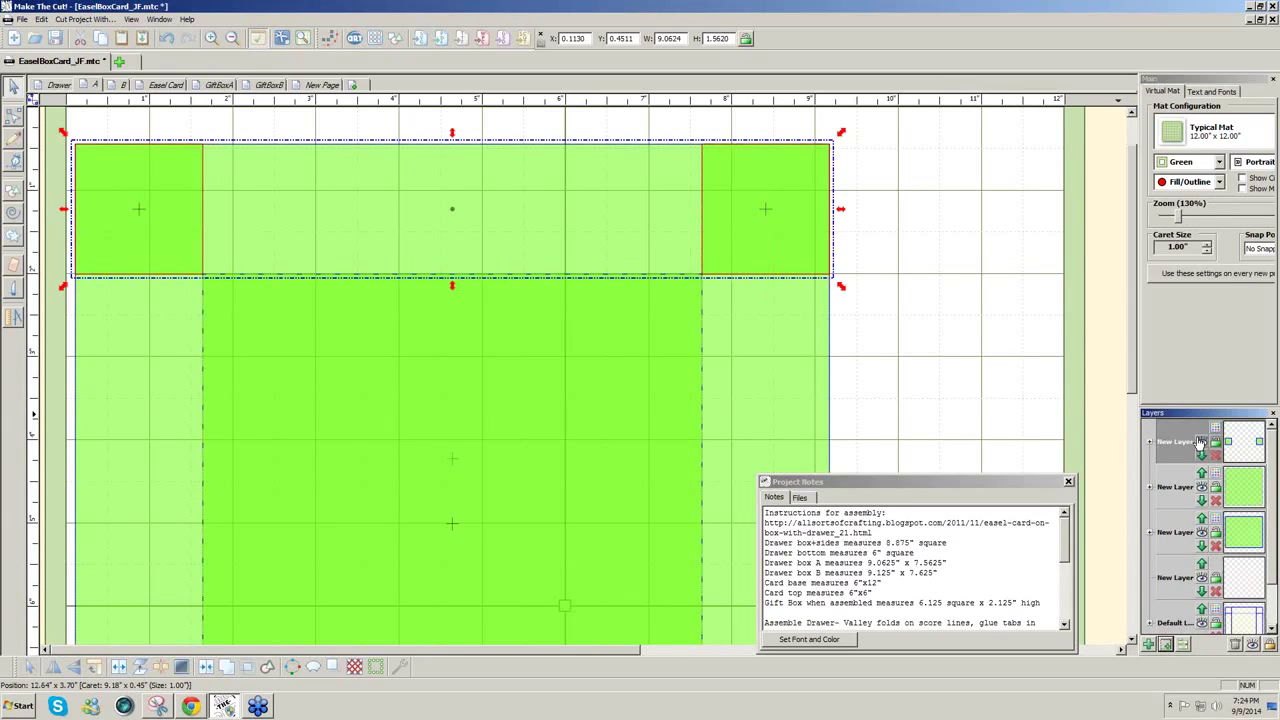
Hide the corner-piece layer and paste a copy of both upper corner pieces in place on a new layer
left_click(866, 277)
left_click_drag(260, 160, 62, 108)
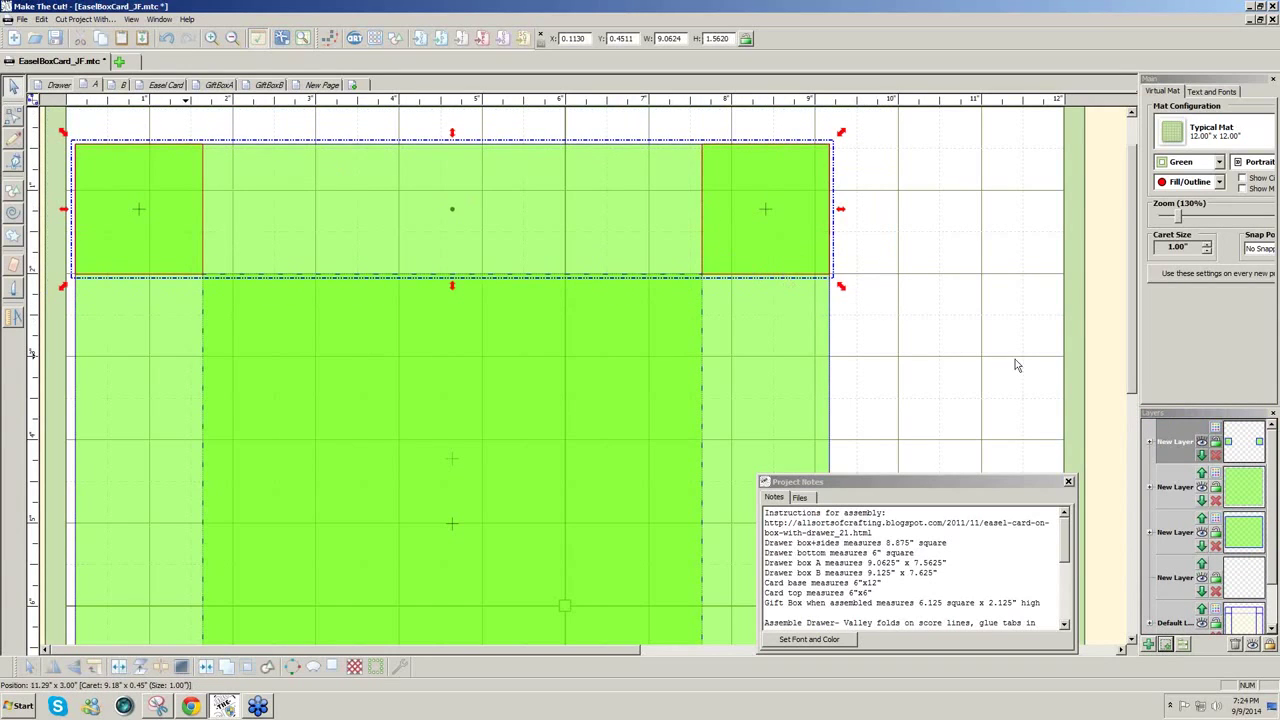
left_click(1202, 443)
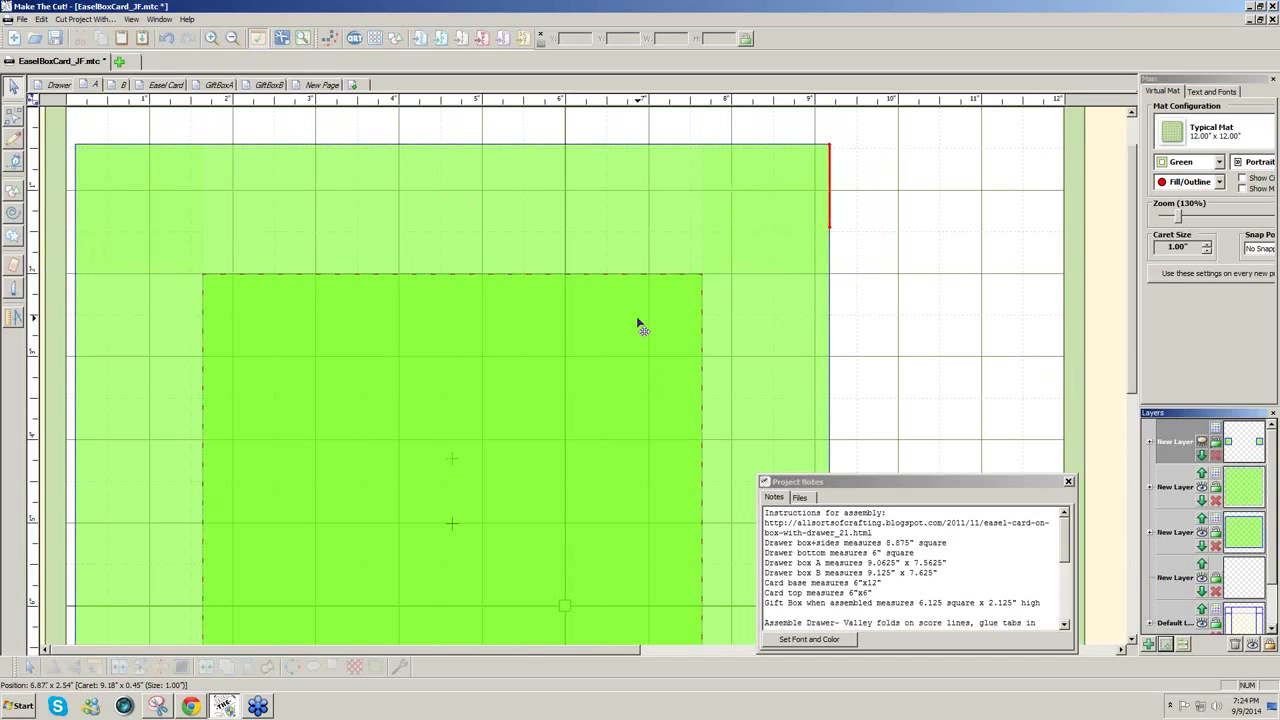
left_click(1150, 645)
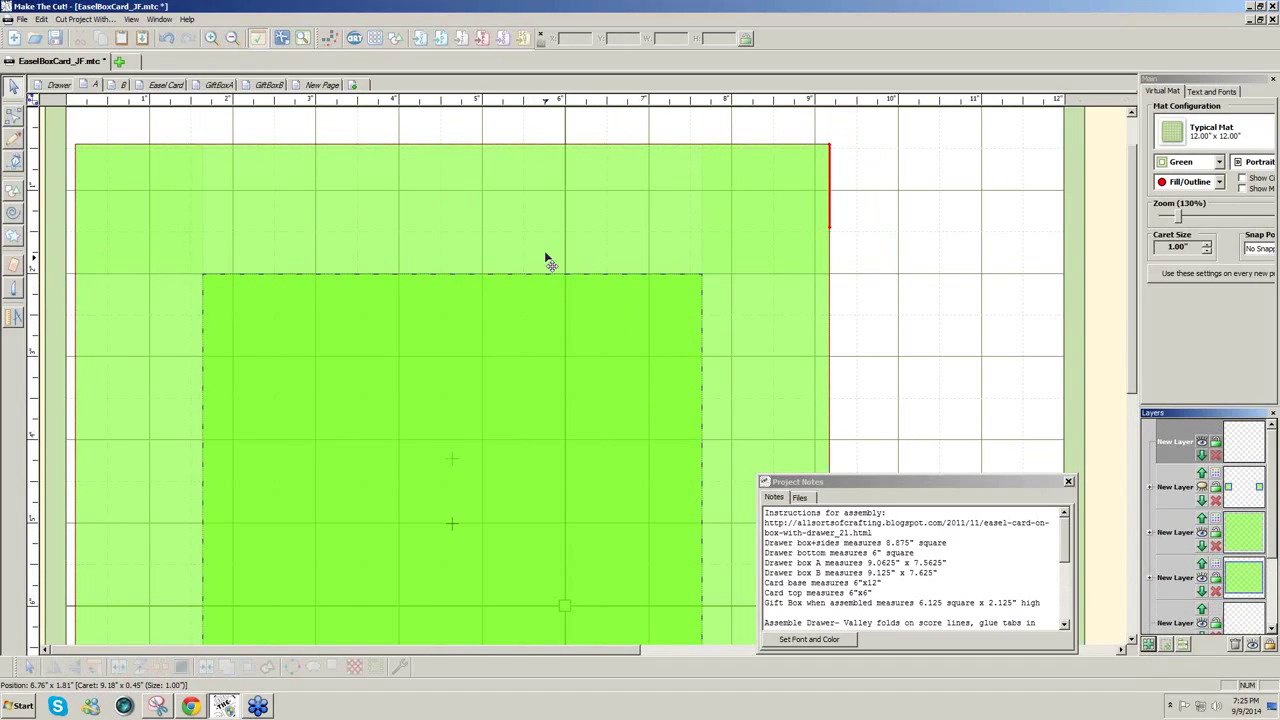
left_click(517, 118)
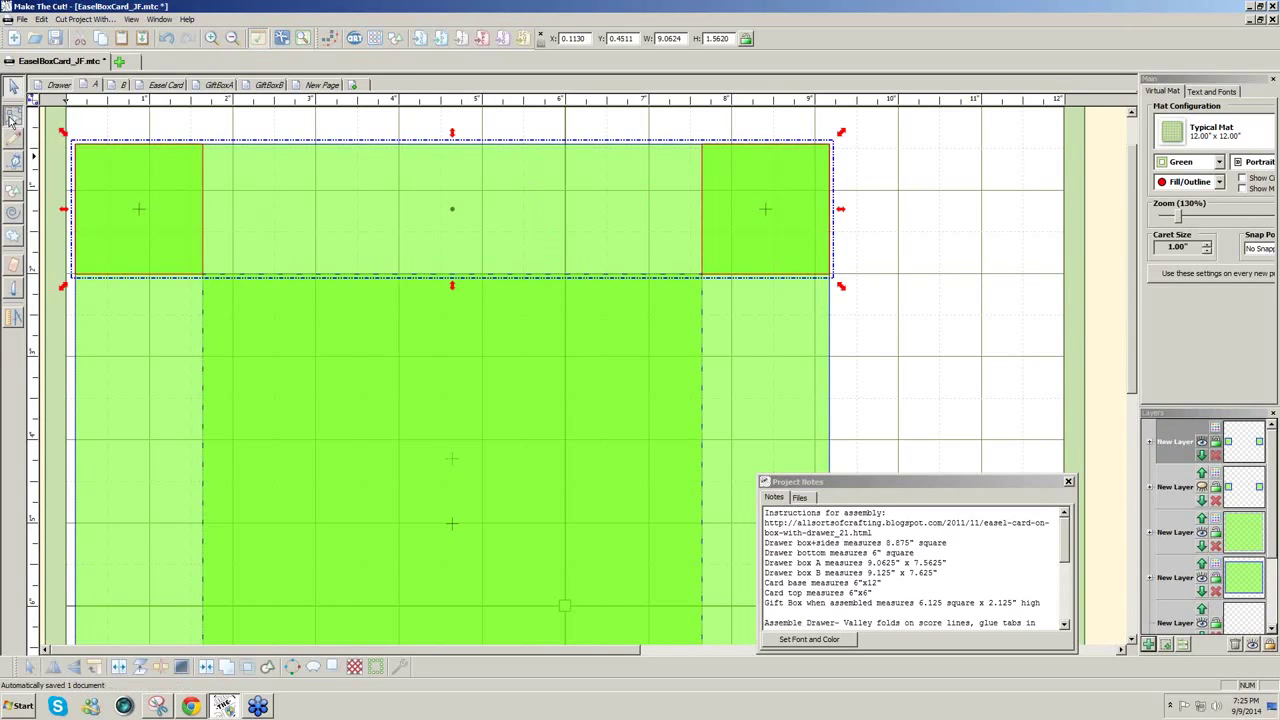
Delete the outer, top and lower sides of both copied corner pieces, keeping only their inner vertical lines
left_click(114, 131)
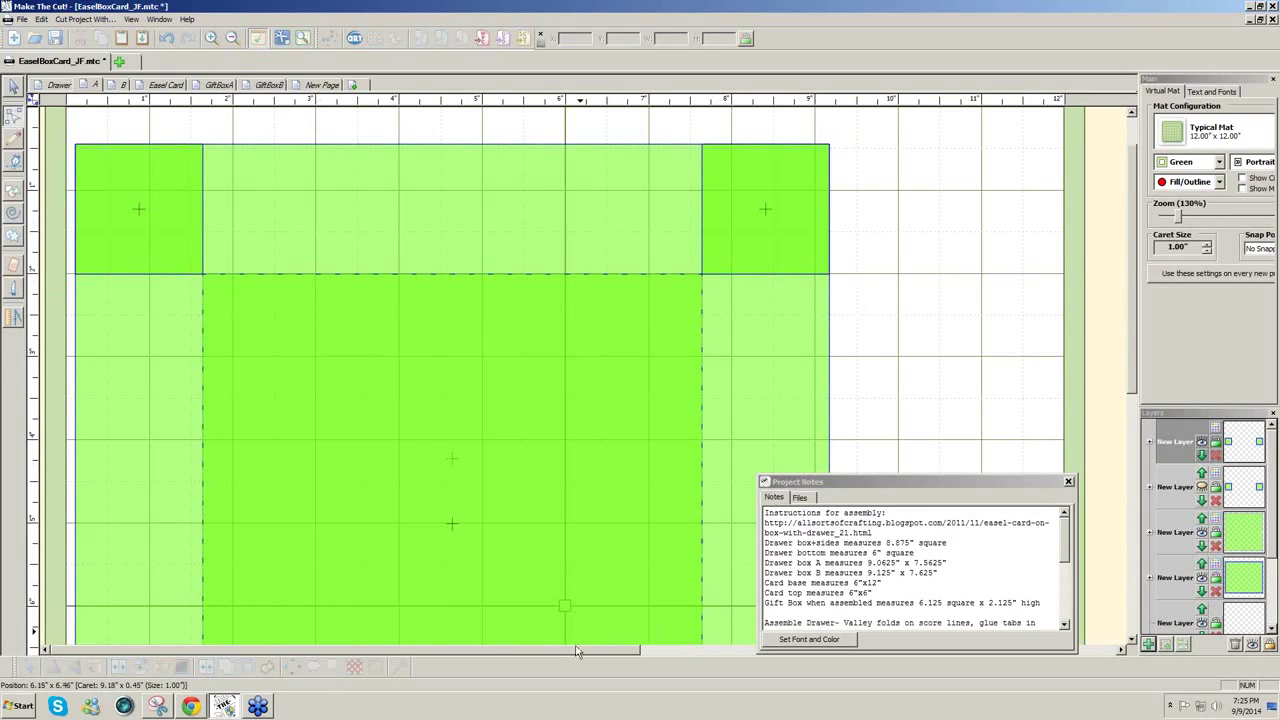
left_click_drag(578, 648, 494, 654)
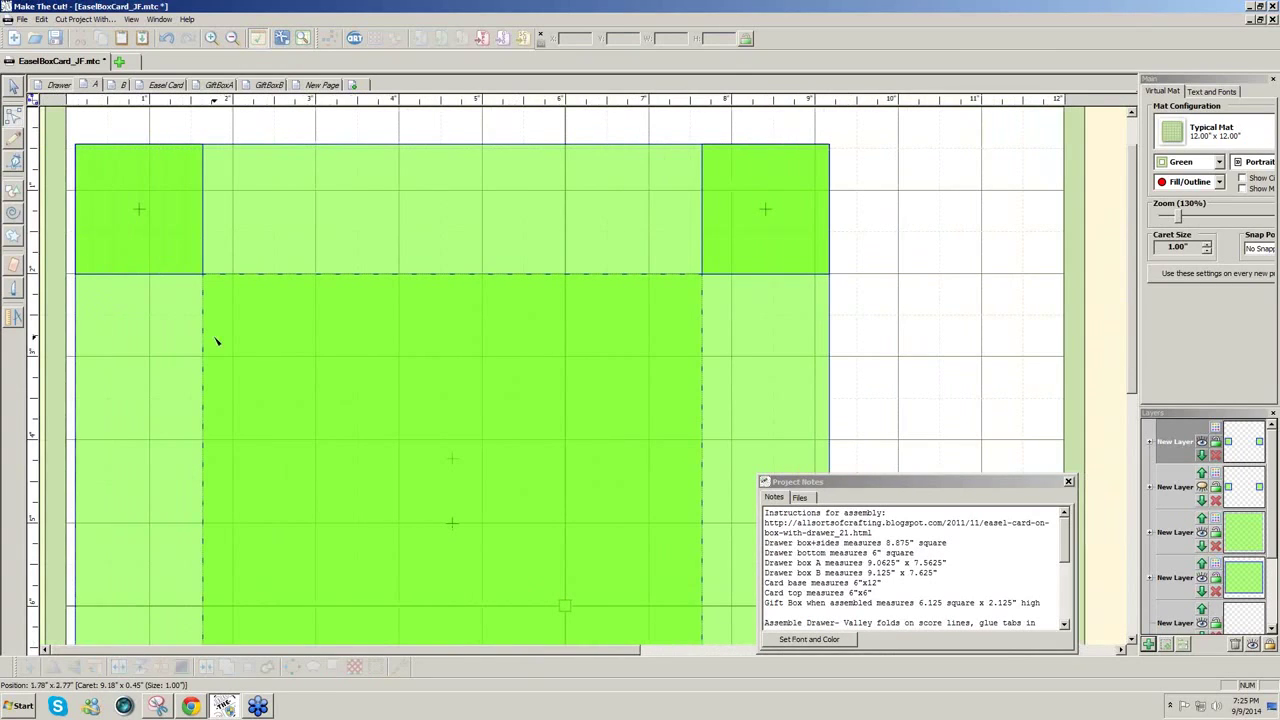
left_click(166, 275)
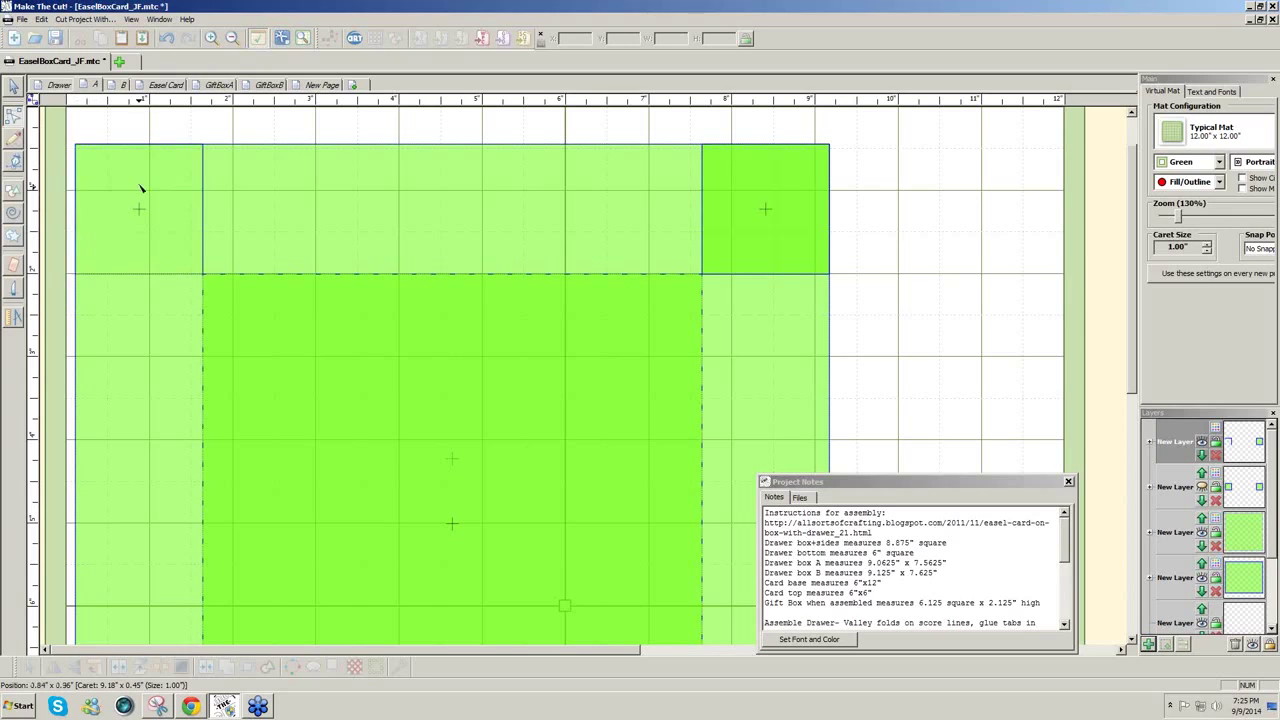
left_click(153, 147)
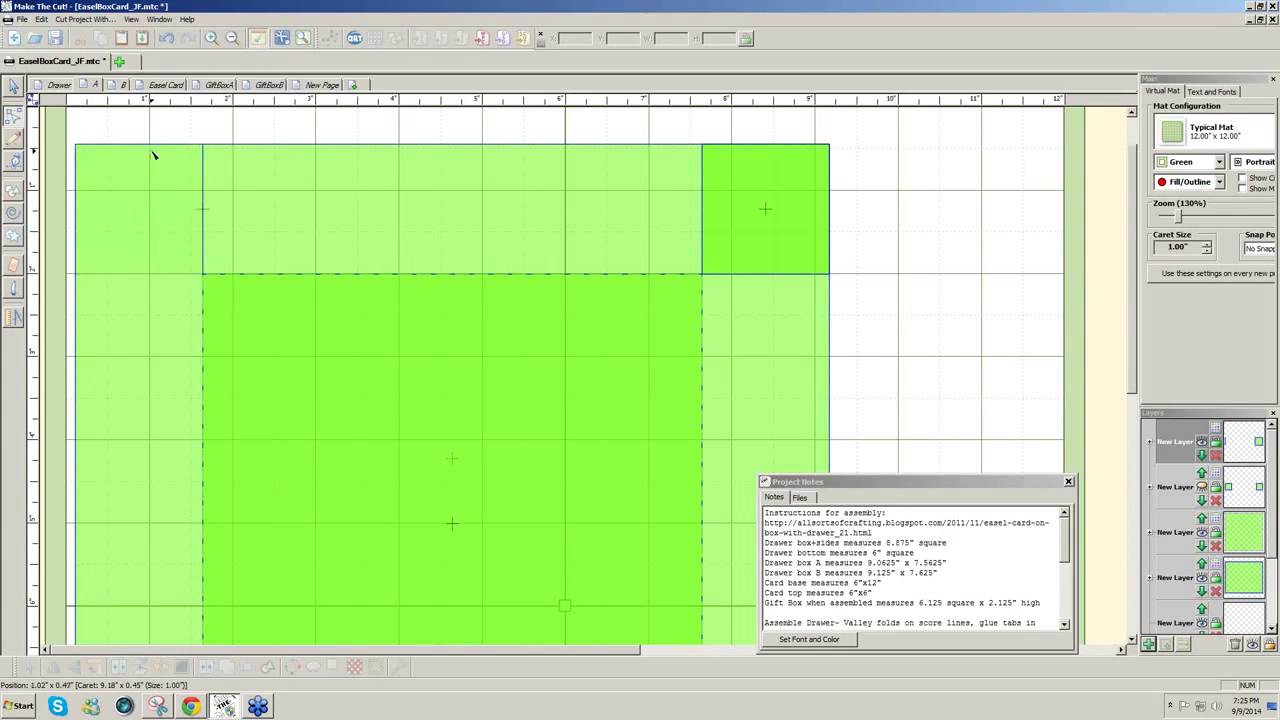
left_click(829, 232)
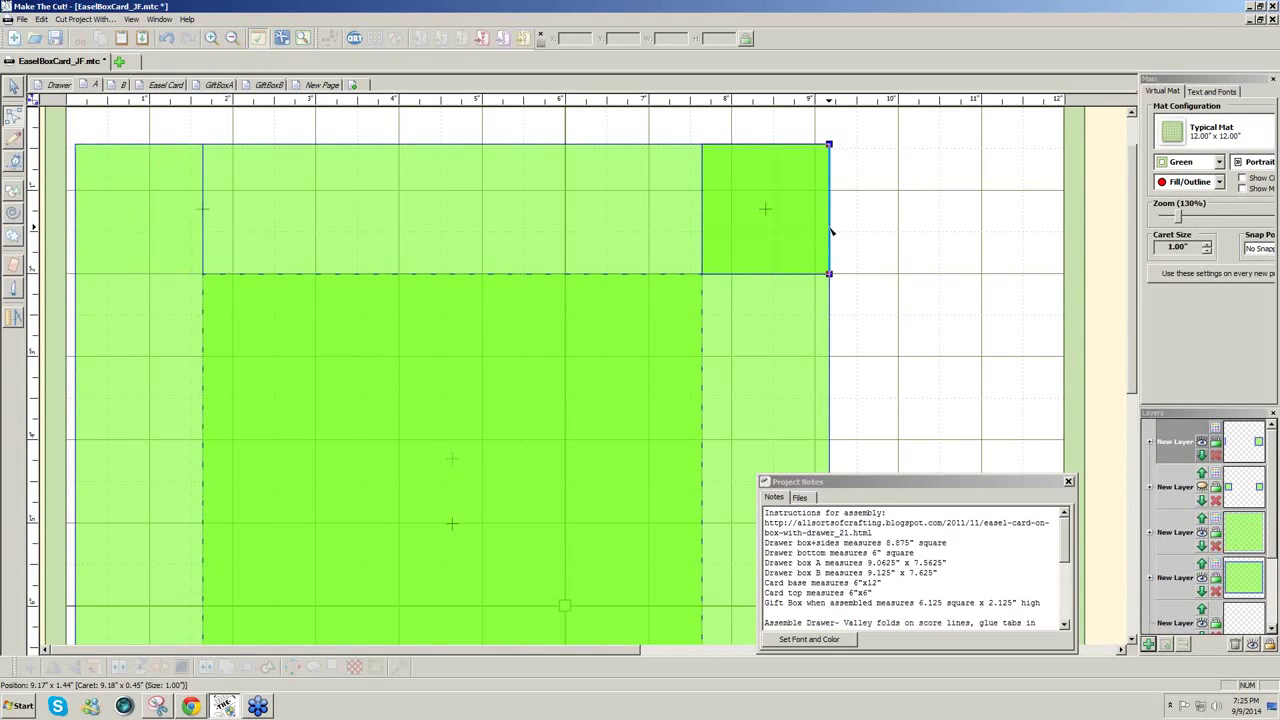
left_click(784, 275)
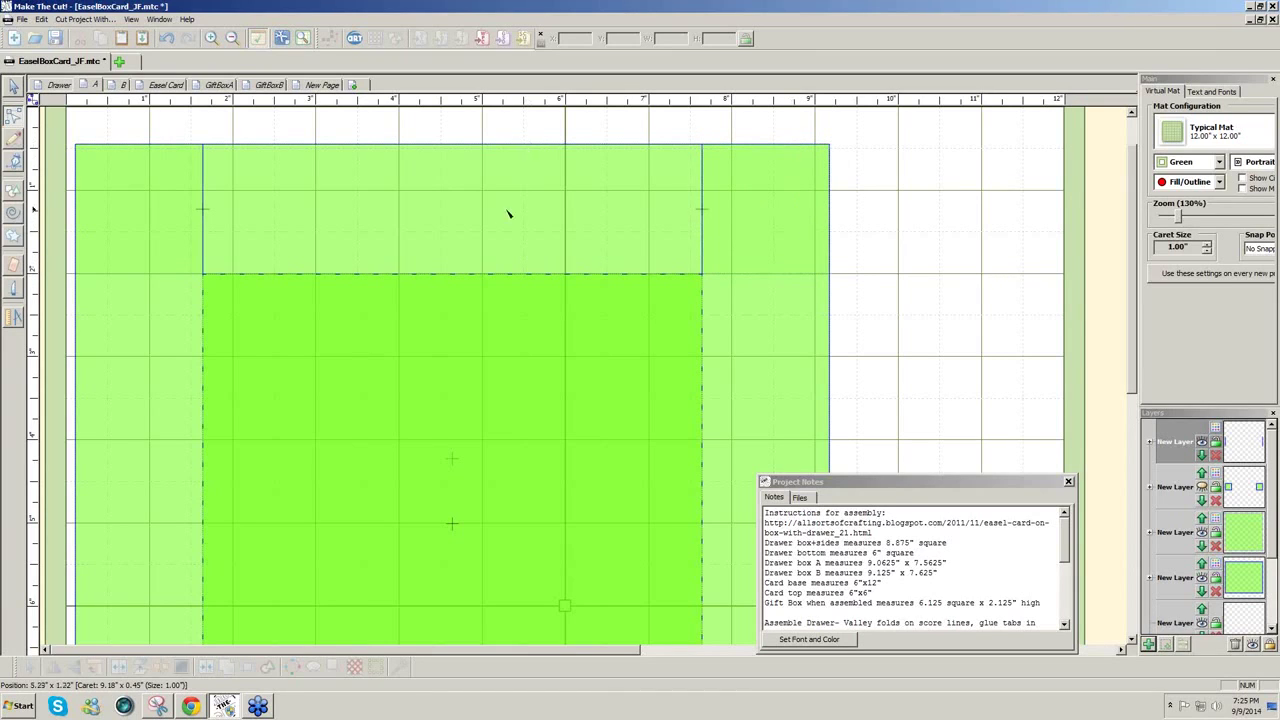
Give the vertical lines' layer a new dashed line style with 0.06" dashes and 0.22" spaces
left_click(1216, 430)
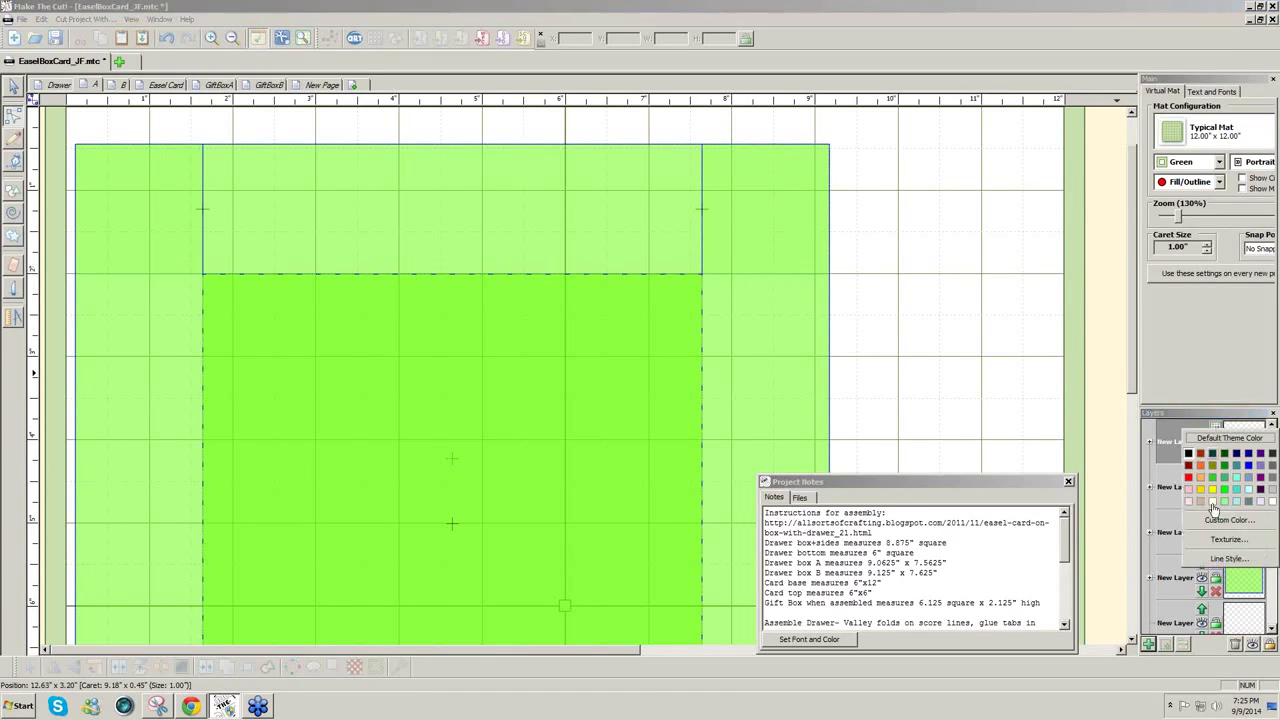
left_click(1212, 558)
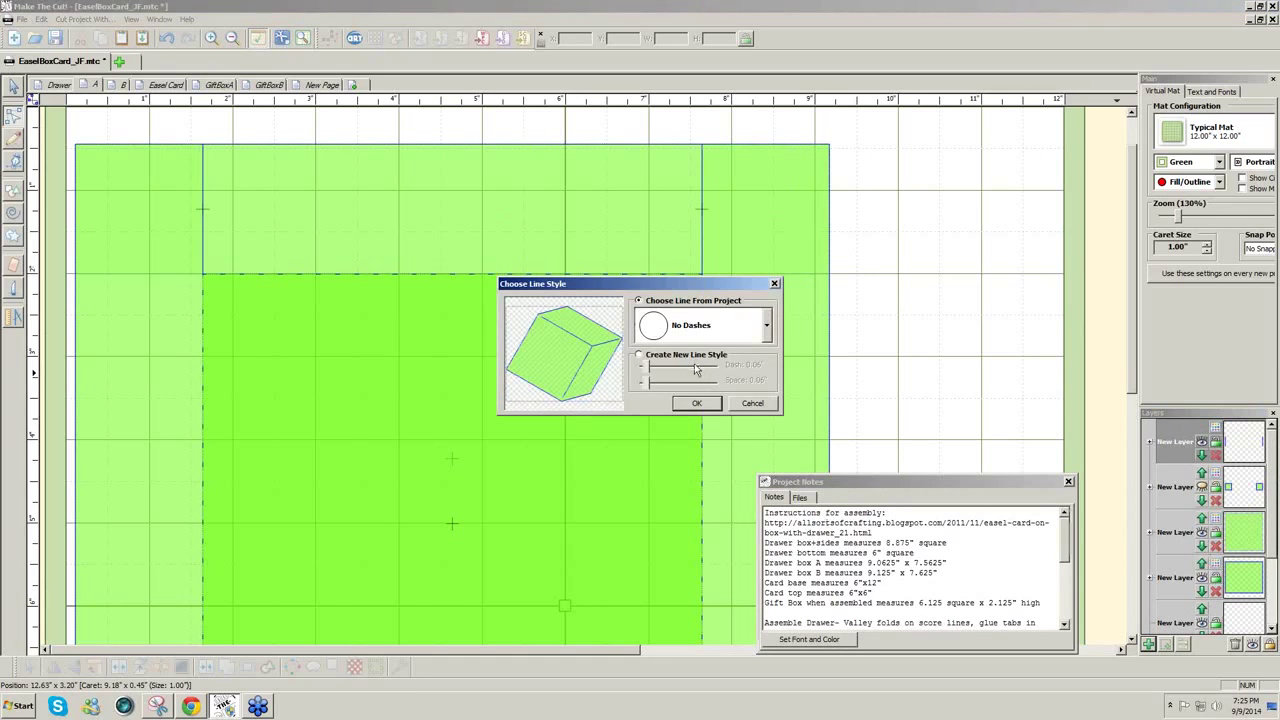
left_click(639, 356)
left_click_drag(645, 384, 661, 384)
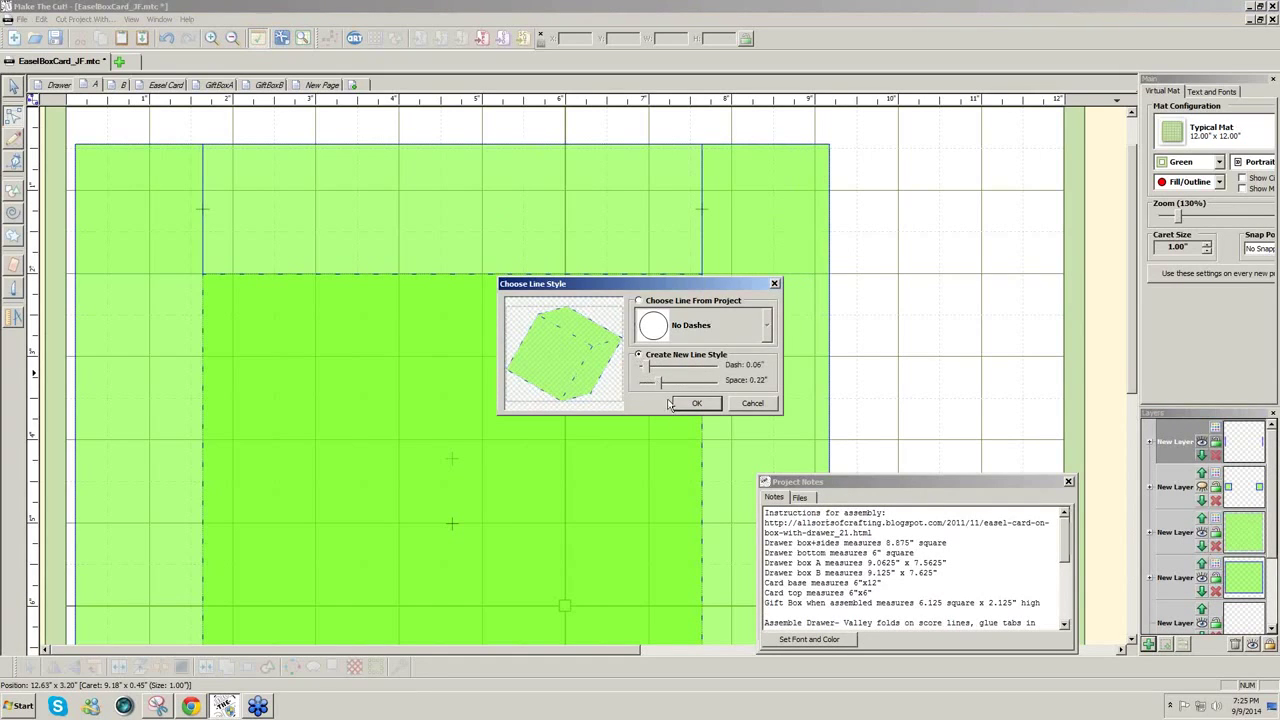
left_click(696, 403)
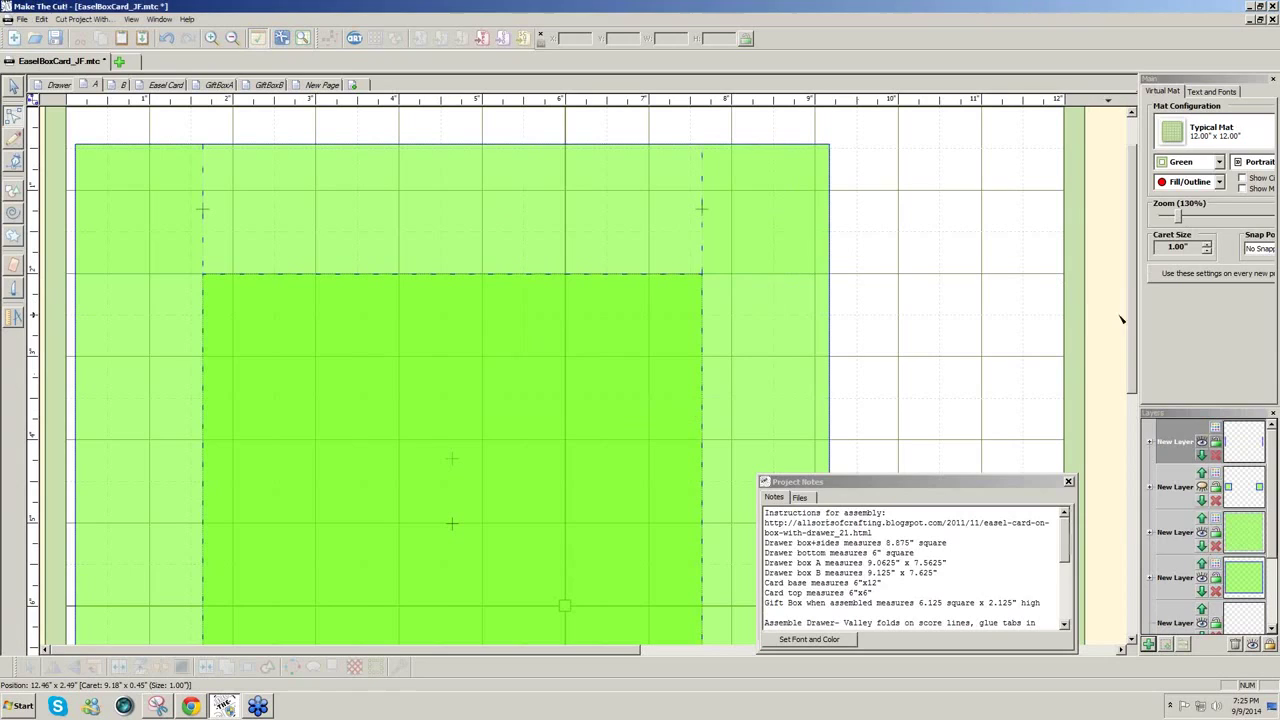
Hide the dashed vertical lines, show the original corner pieces and delete all their sides except the lower horizontal ones
left_click(1202, 441)
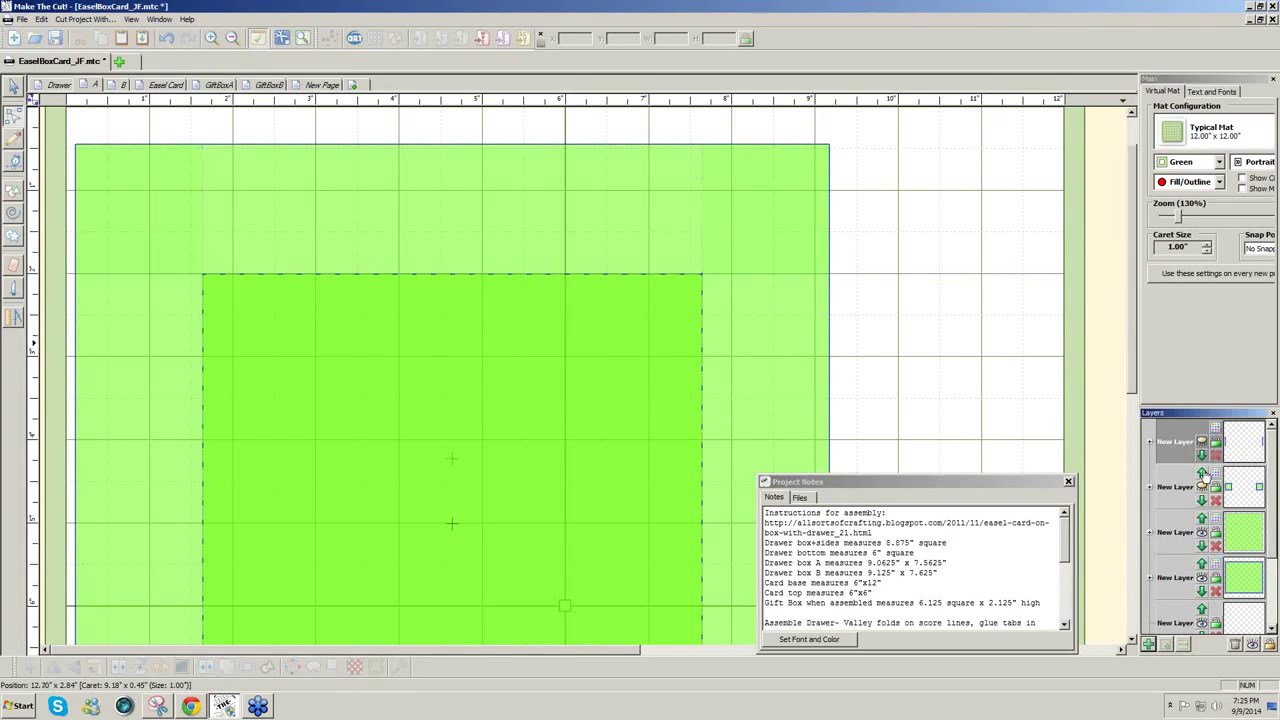
left_click(1202, 487)
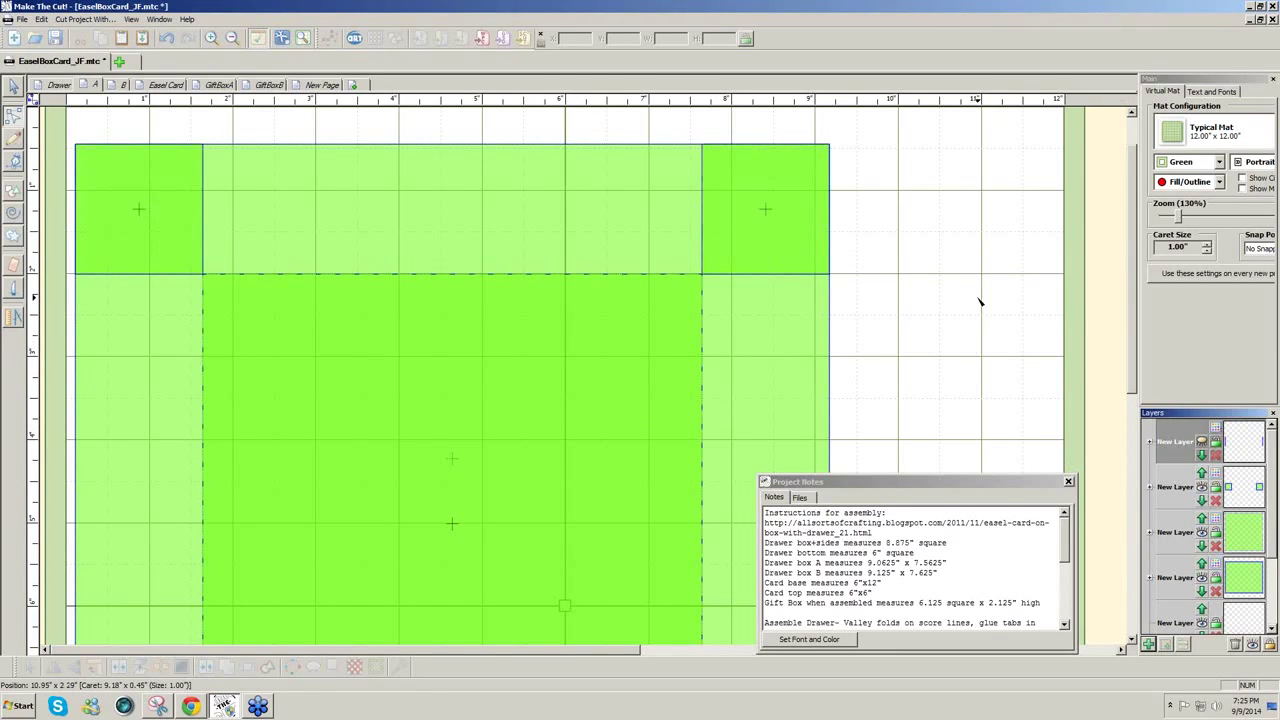
left_click(14, 116)
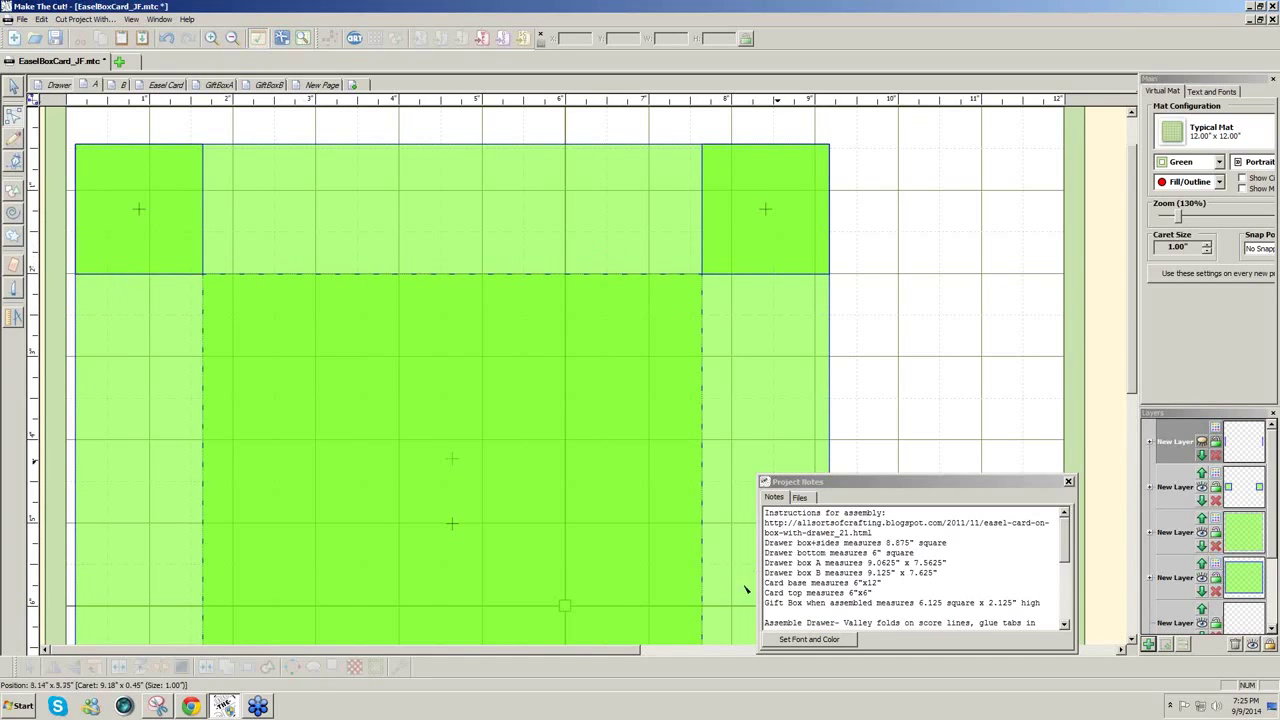
left_click_drag(618, 652, 520, 650)
left_click(203, 266)
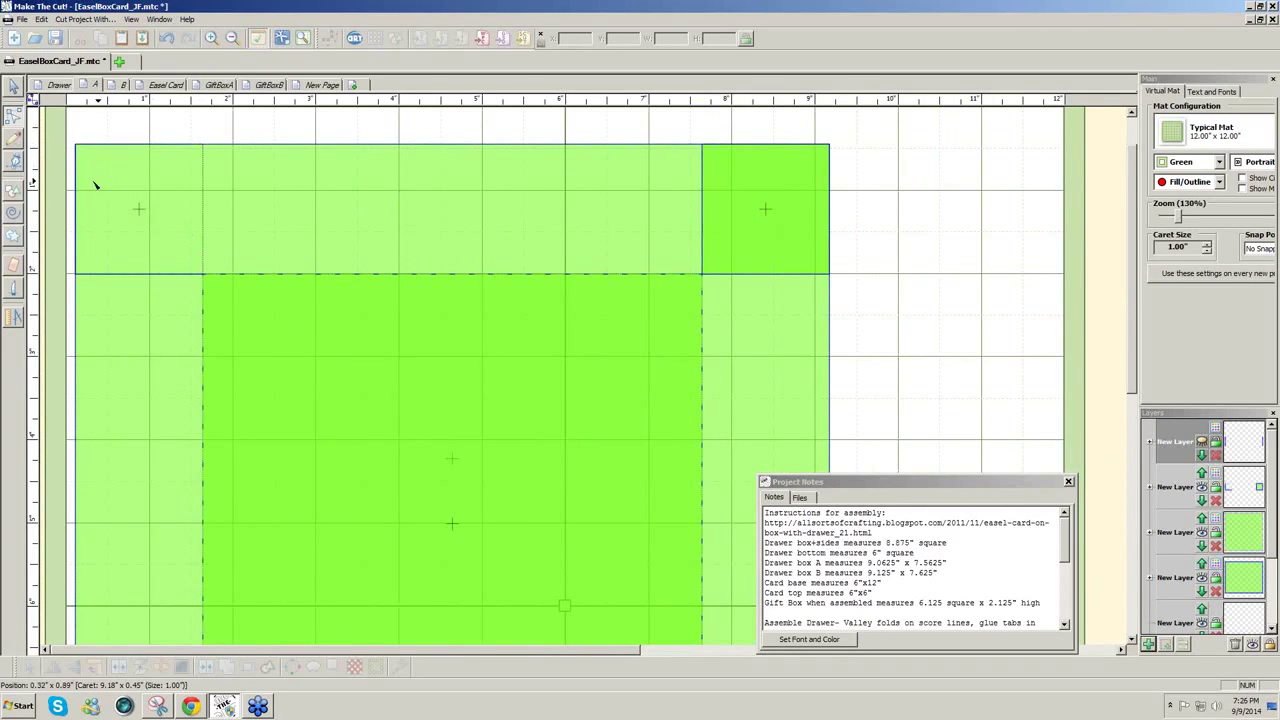
left_click(77, 211)
left_click(705, 208)
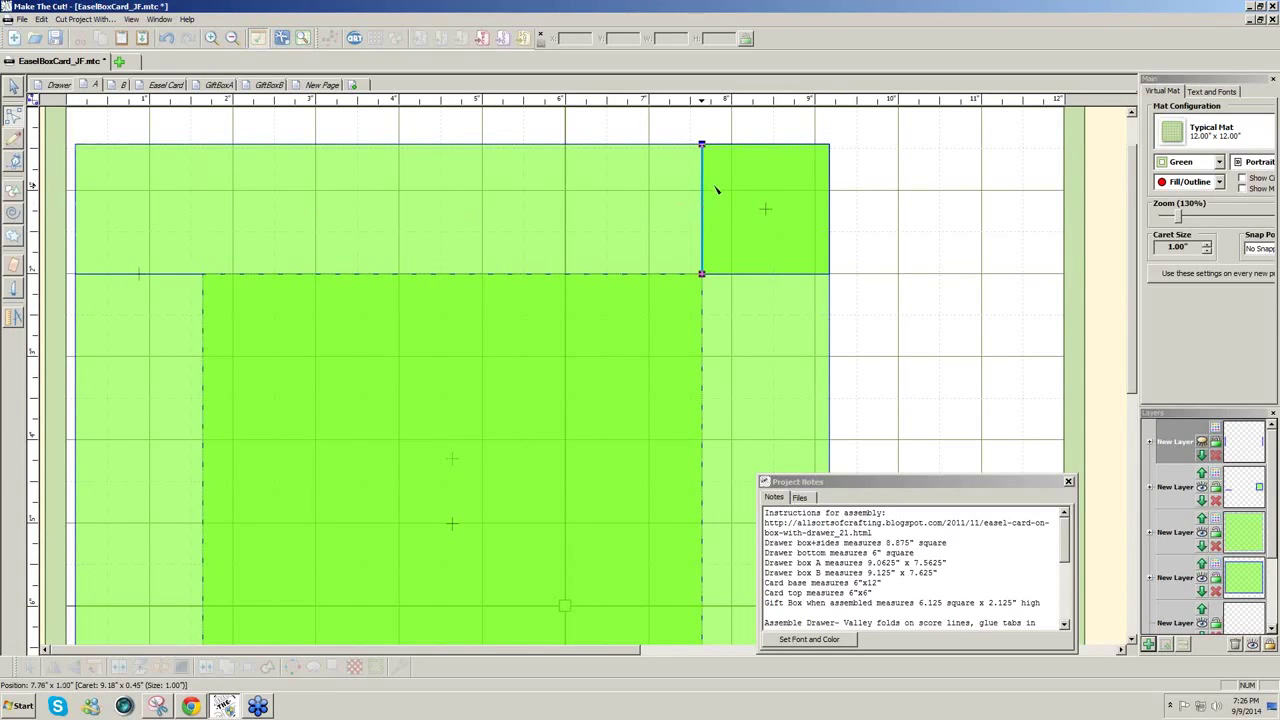
left_click(788, 148)
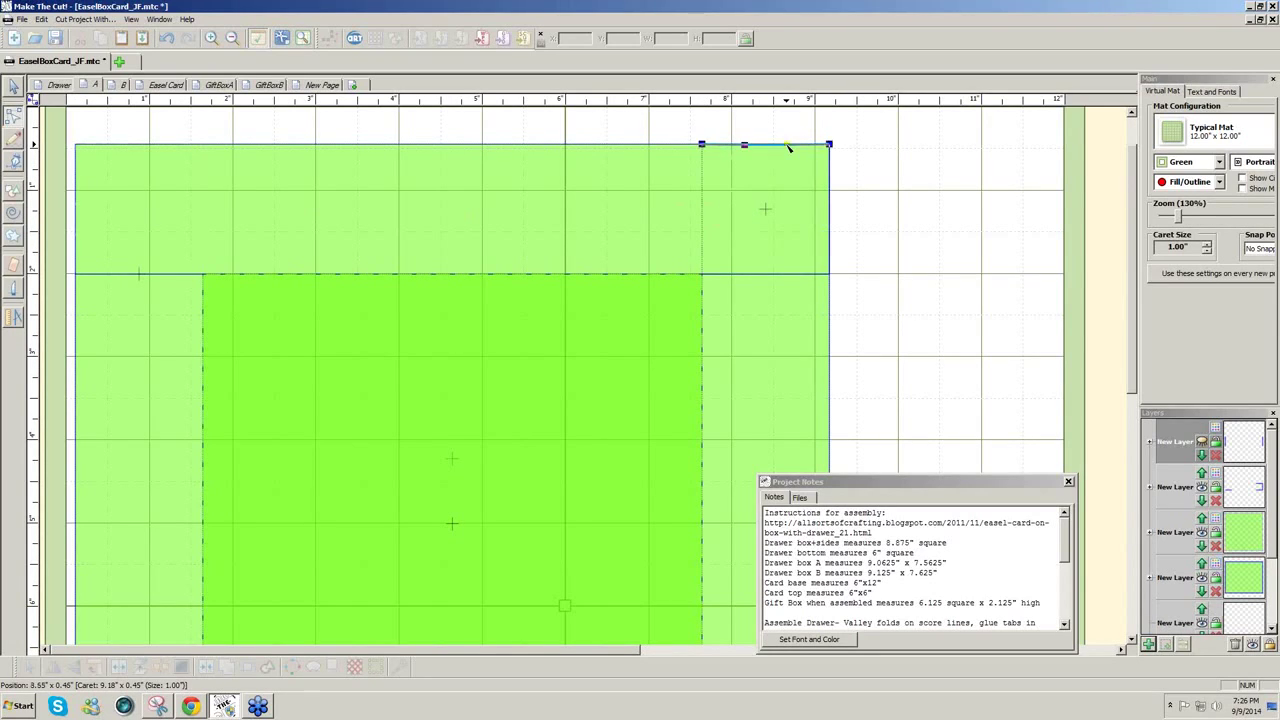
left_click(830, 230)
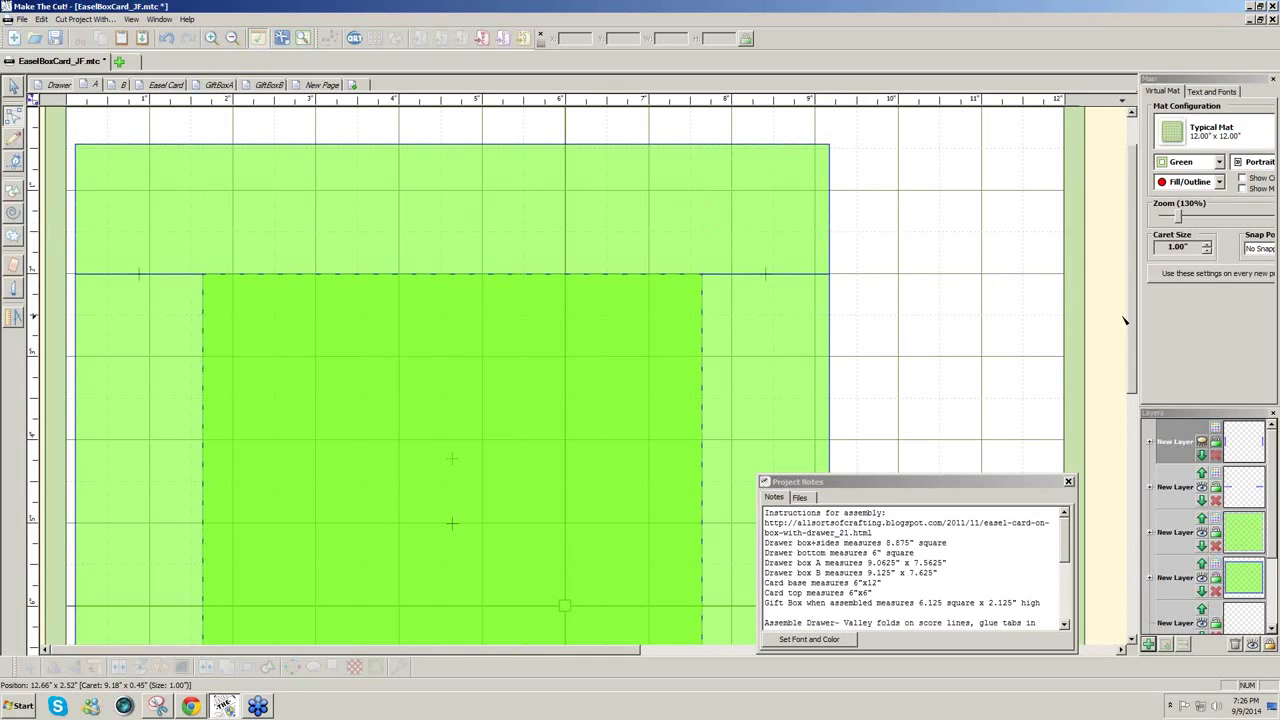
Show the hidden layer with the dashed vertical lines again
scroll(1130, 344, "down", 2)
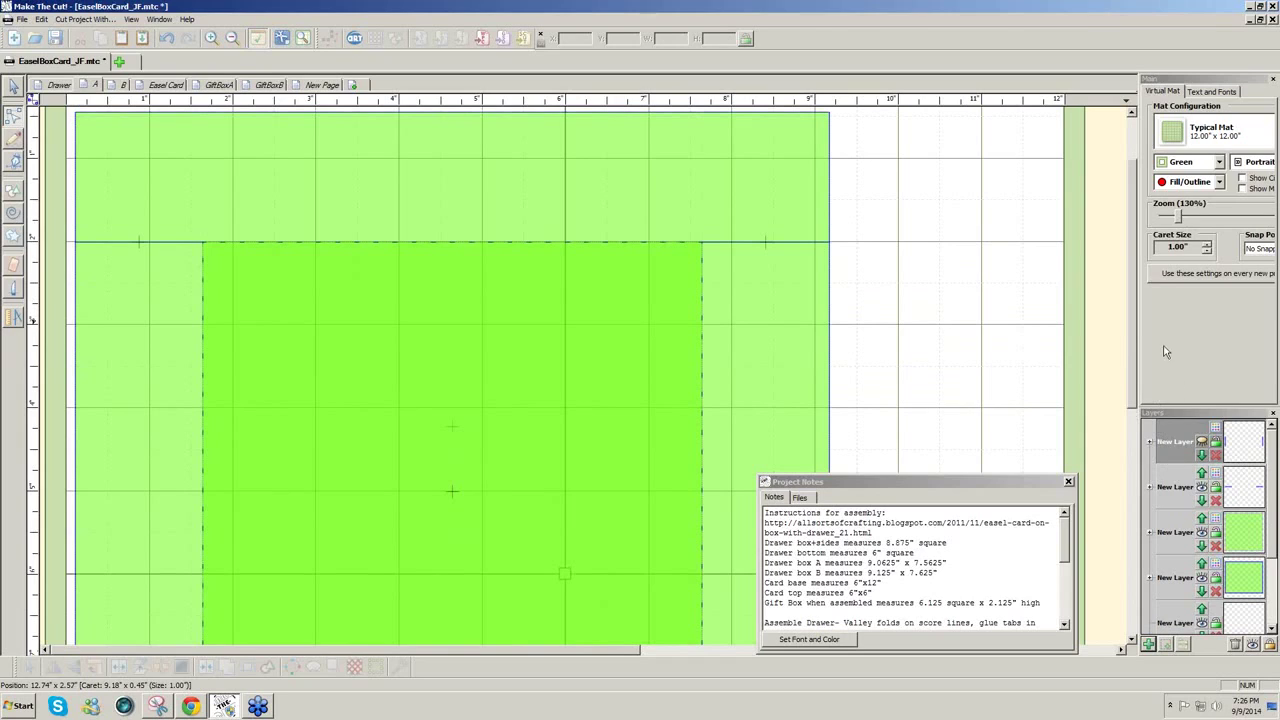
left_click(1203, 442)
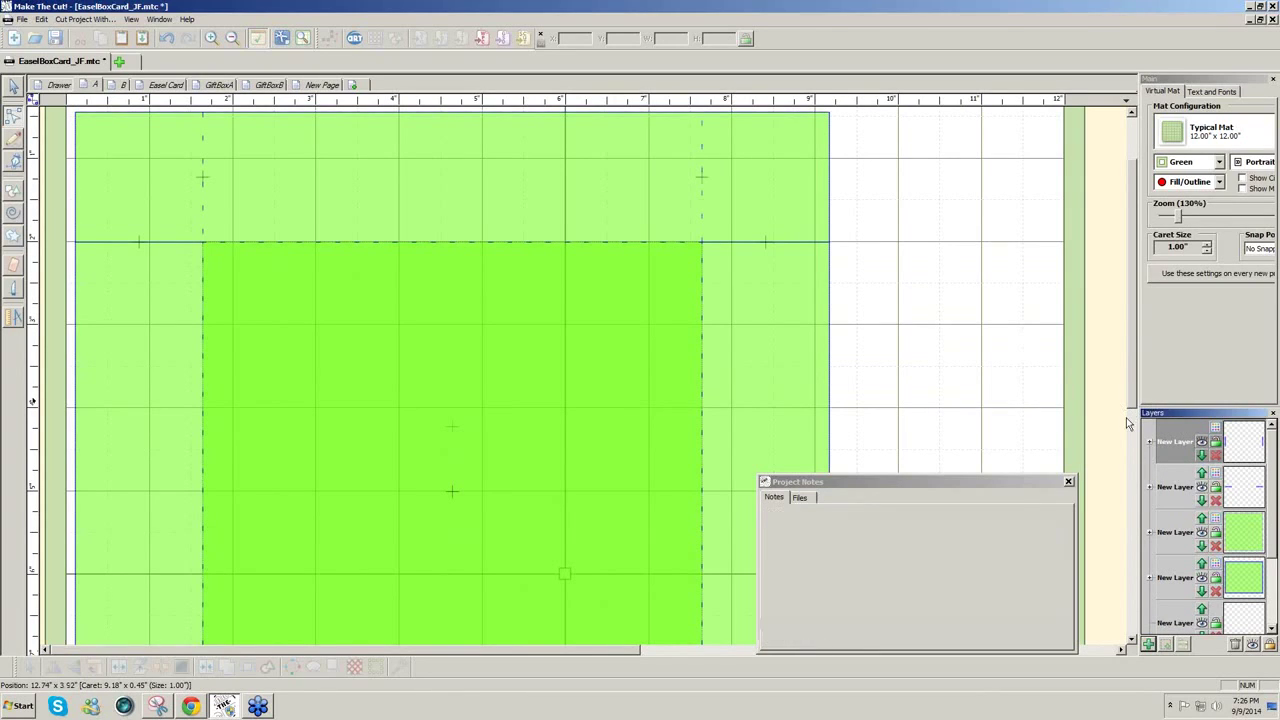
scroll(1126, 417, "down", 5)
Break open the inner dashed rectangle at its upper left corner node
left_click(1170, 218)
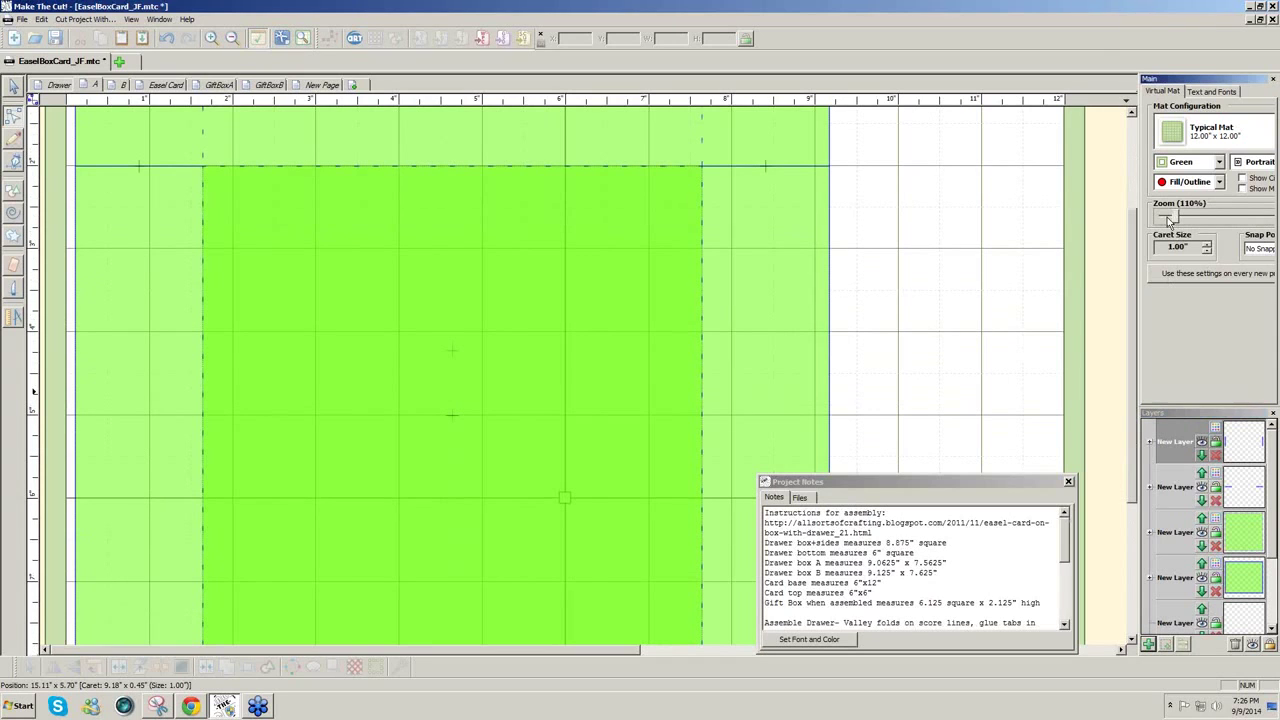
left_click_drag(1170, 218, 1163, 218)
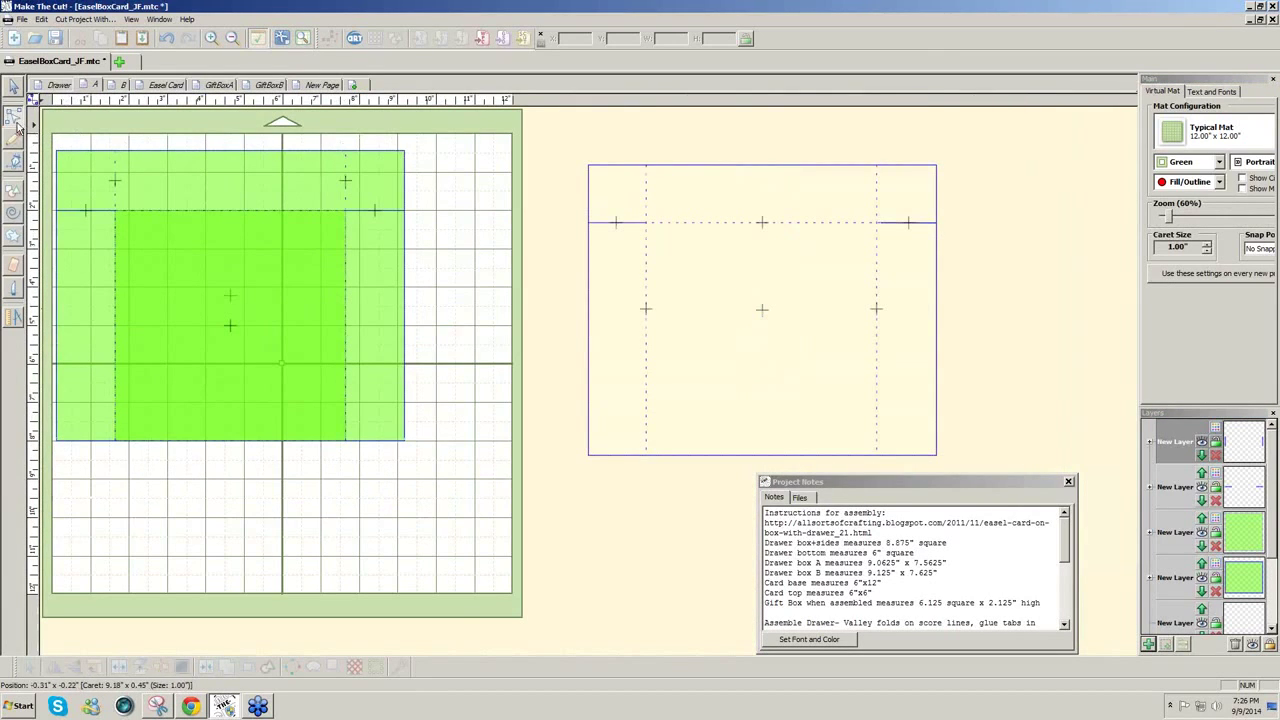
left_click(15, 125)
left_click(116, 220)
right_click(116, 218)
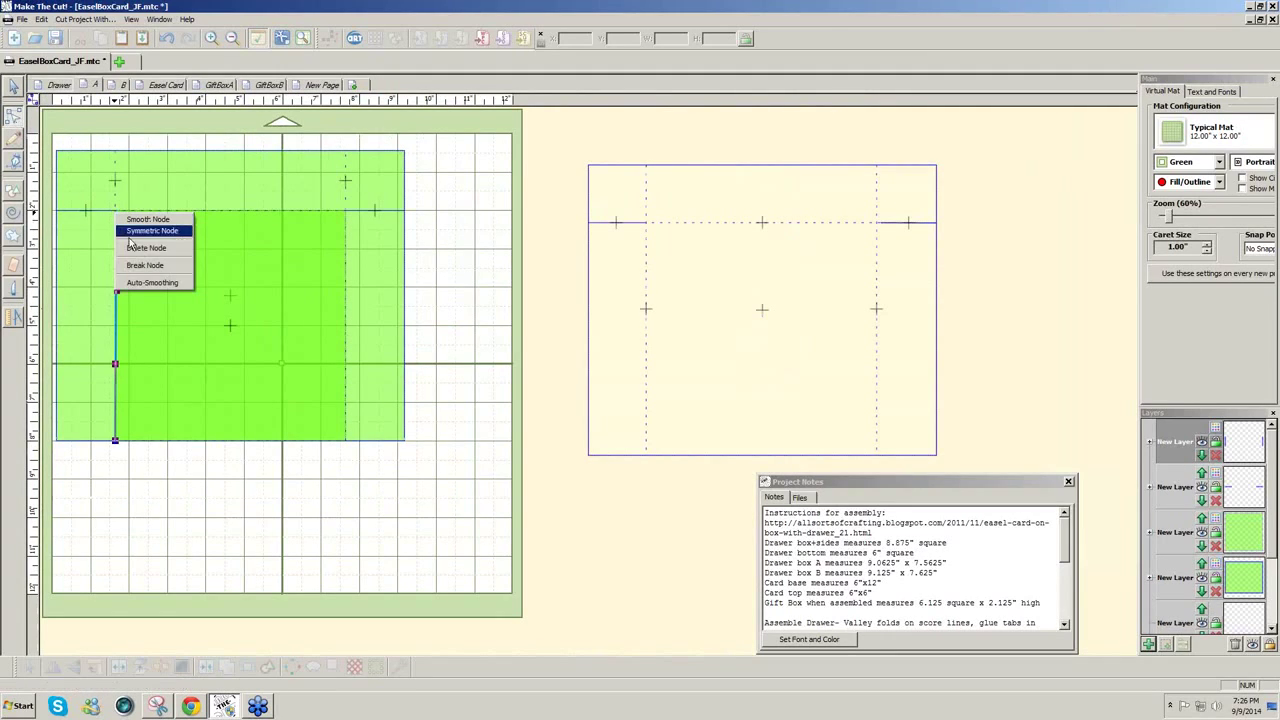
left_click(144, 265)
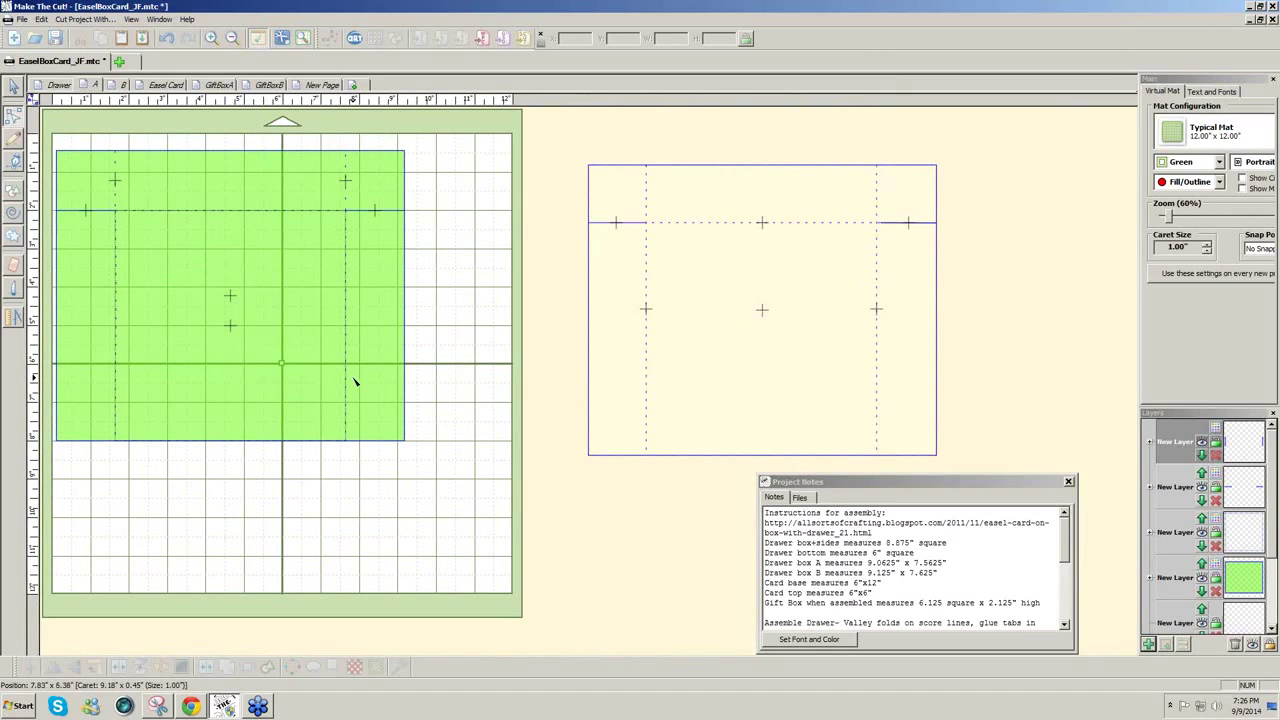
Select all pieces of box A and compare its cut and score lines with the designs on pages B and Drawer
left_click(121, 86)
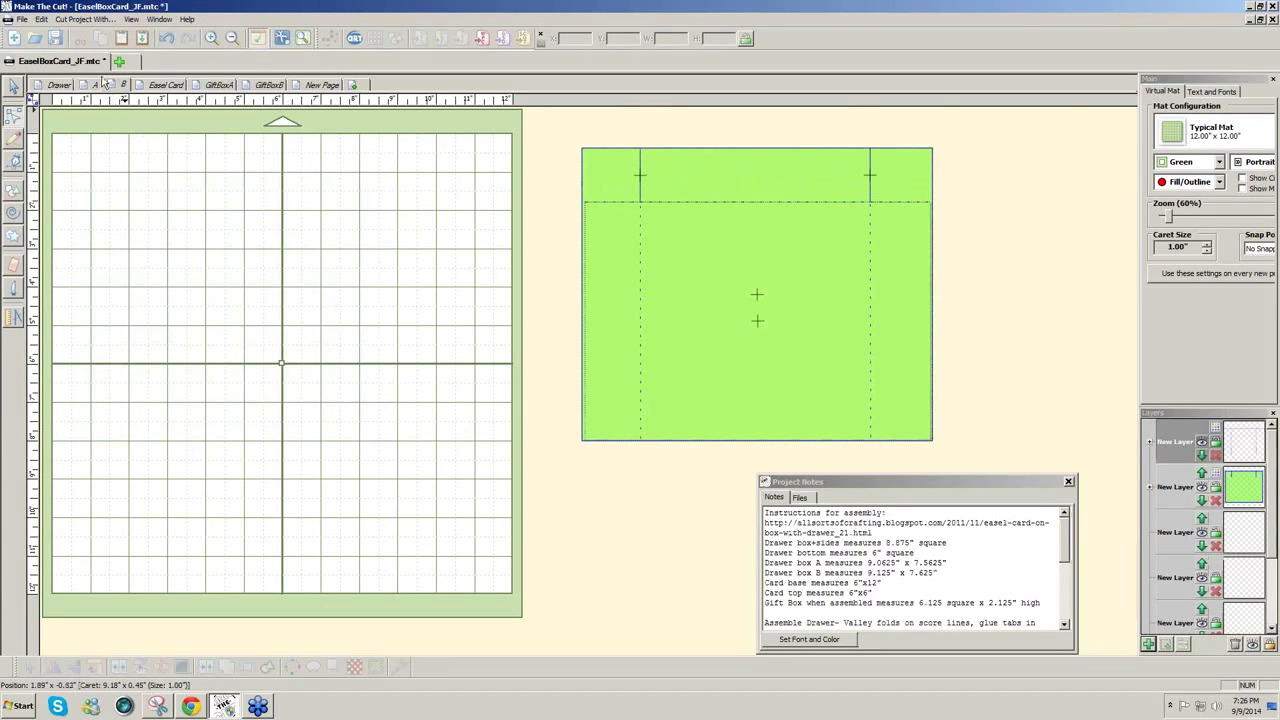
left_click(96, 86)
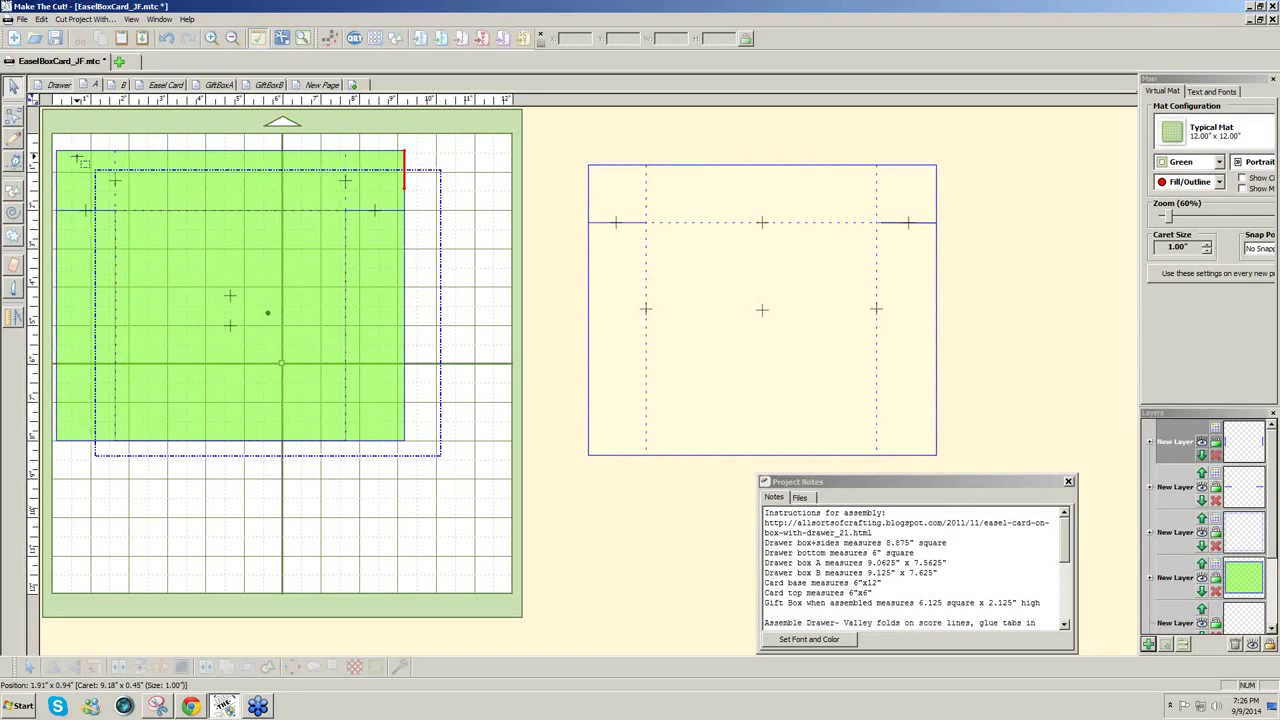
left_click(92, 208)
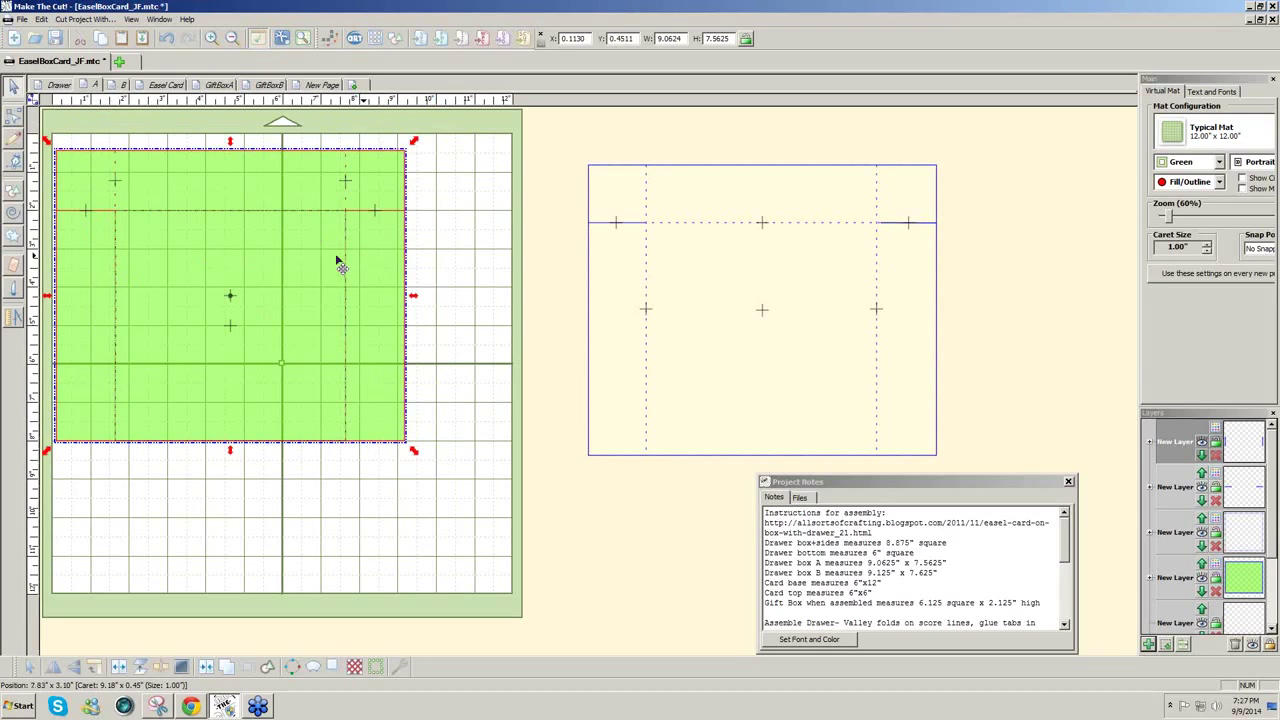
left_click(122, 86)
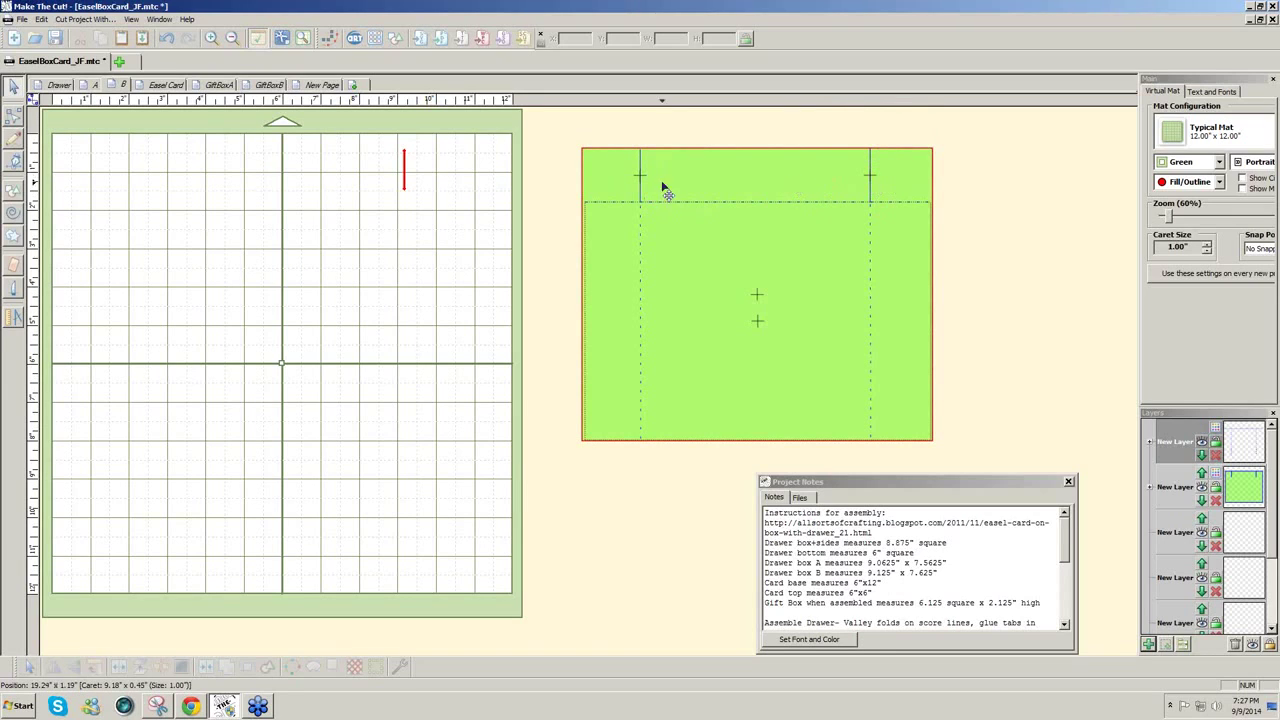
left_click(90, 85)
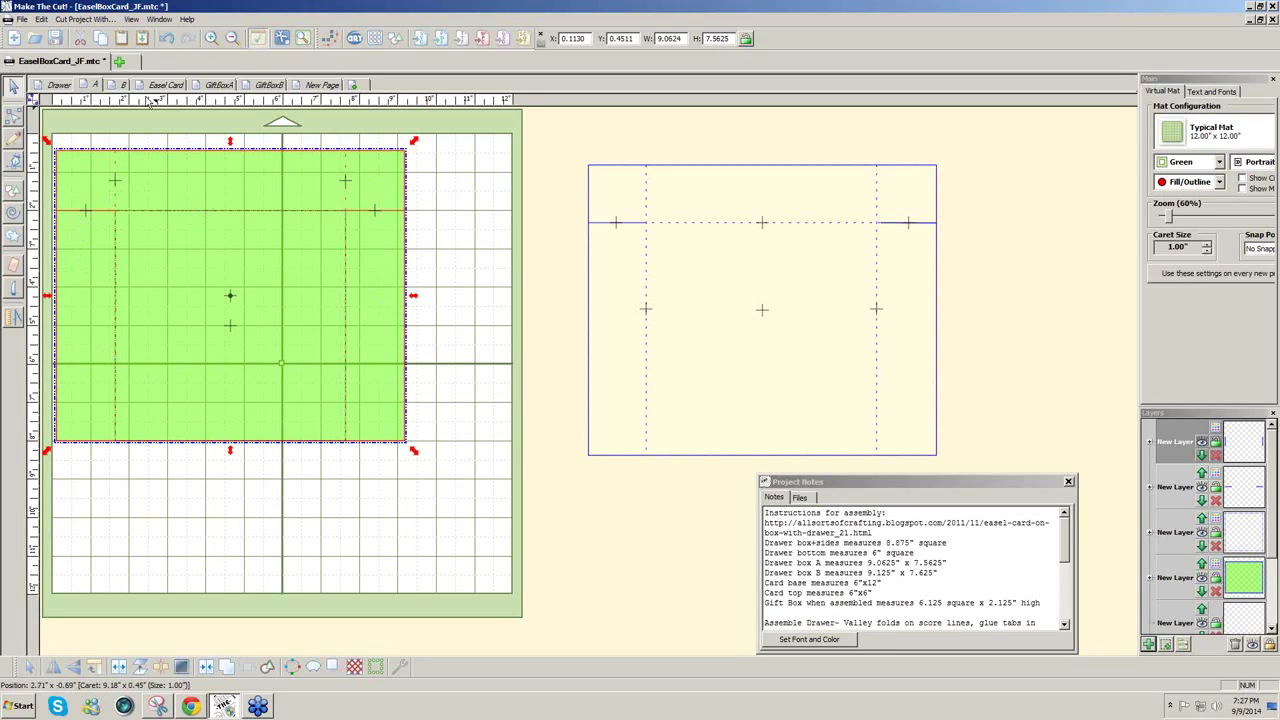
left_click(113, 86)
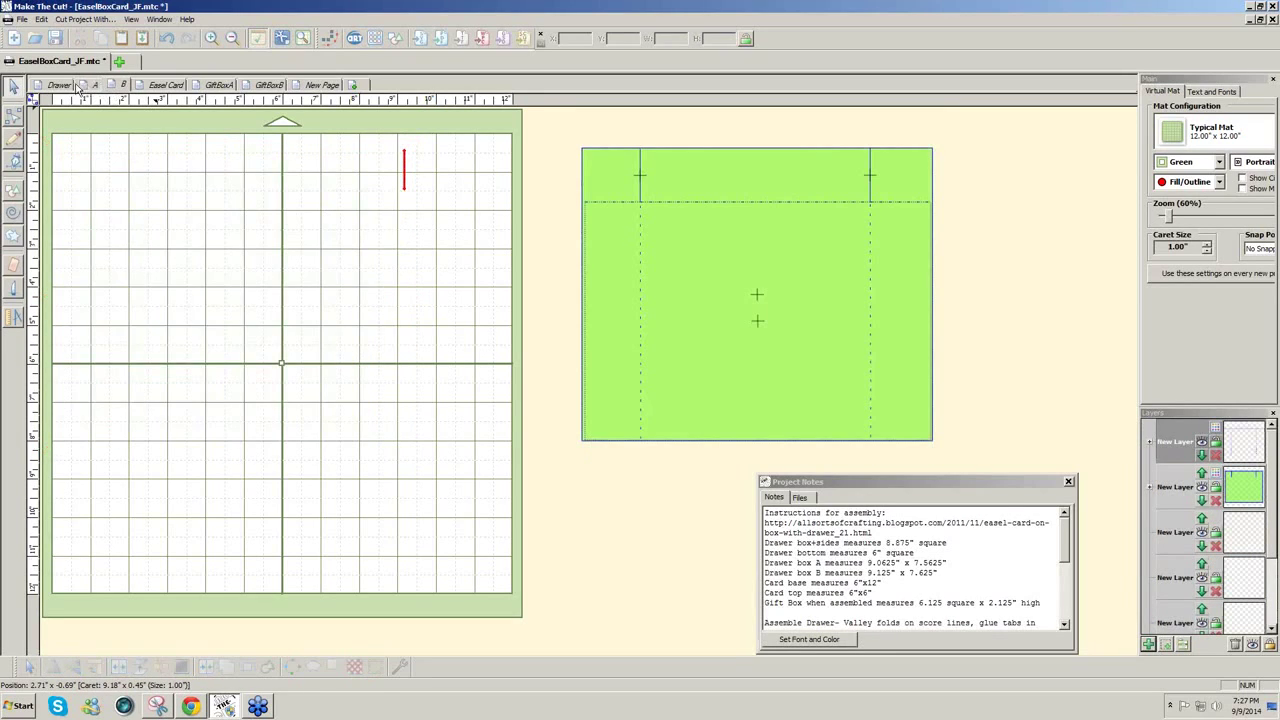
left_click(113, 85)
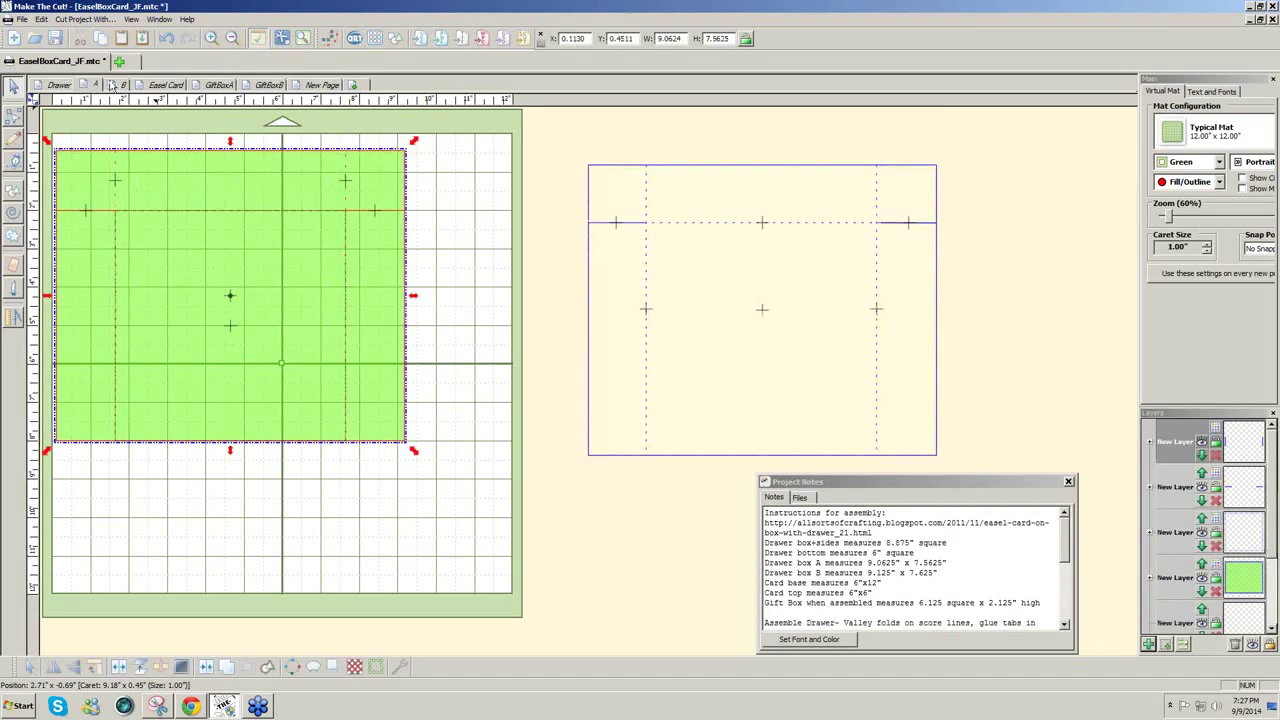
left_click(52, 85)
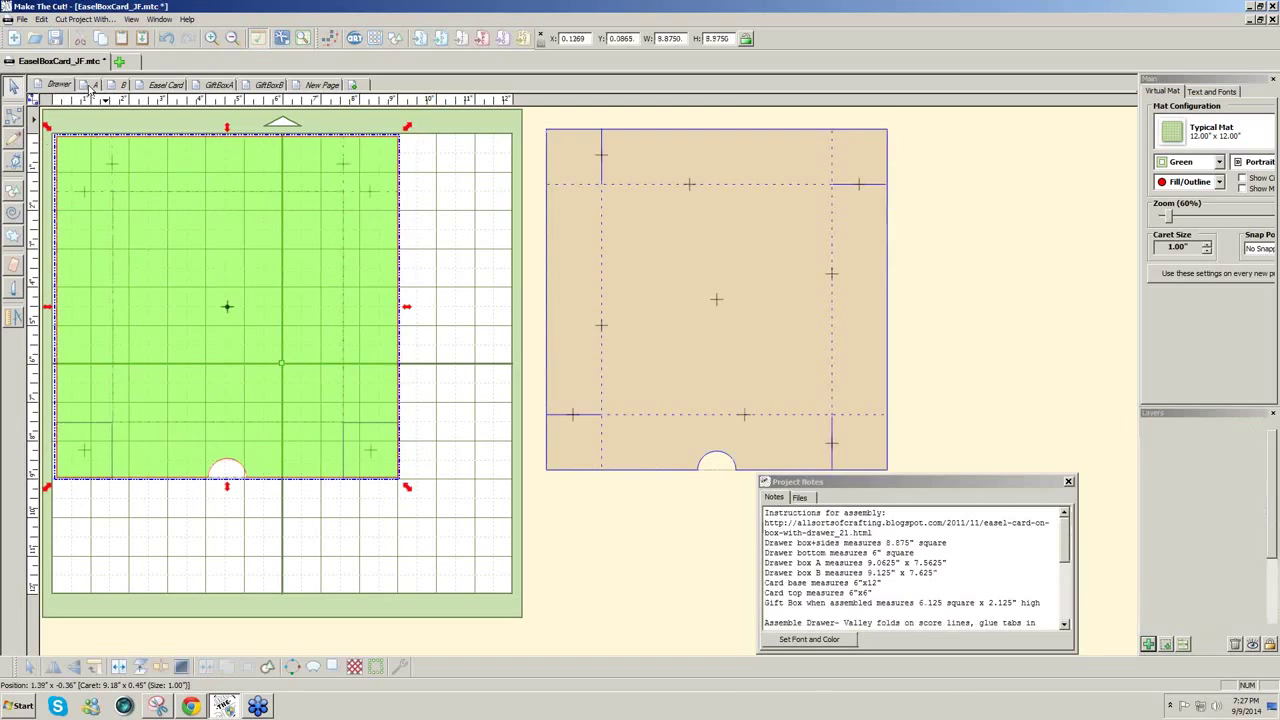
On the Easel Card page, add a basic square and place it at the mat's upper left corner
left_click(113, 86)
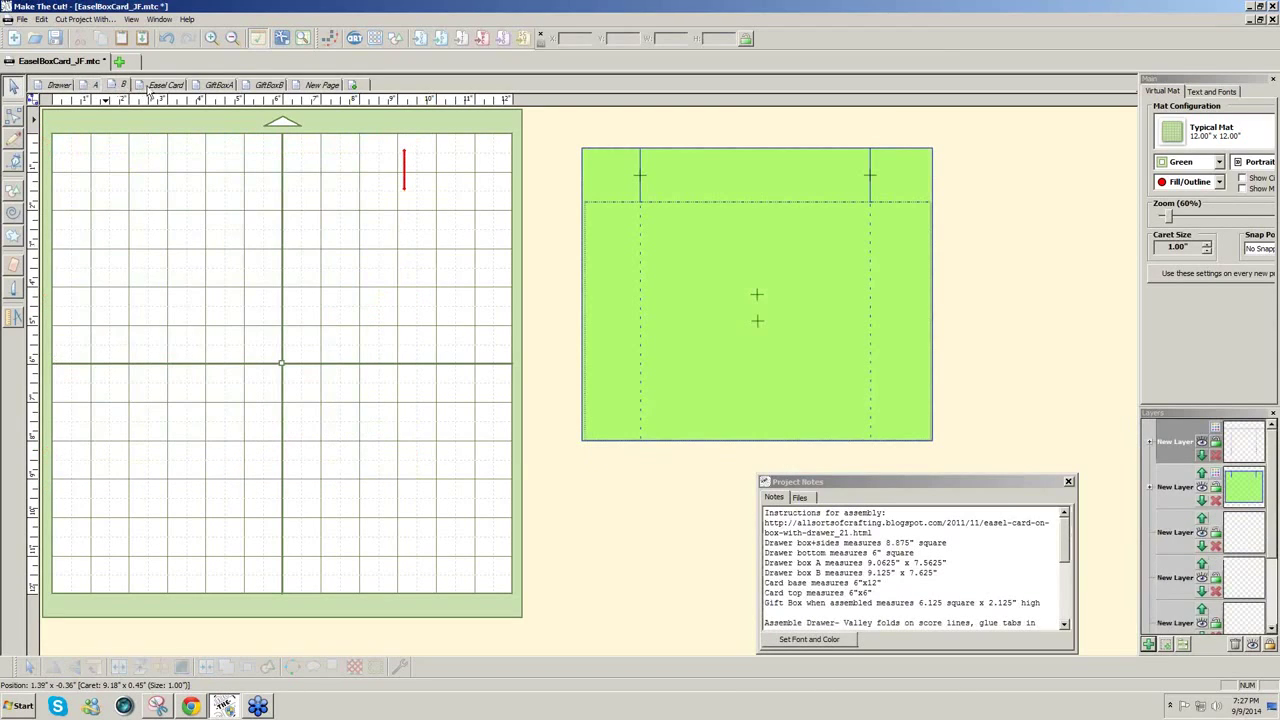
left_click(152, 86)
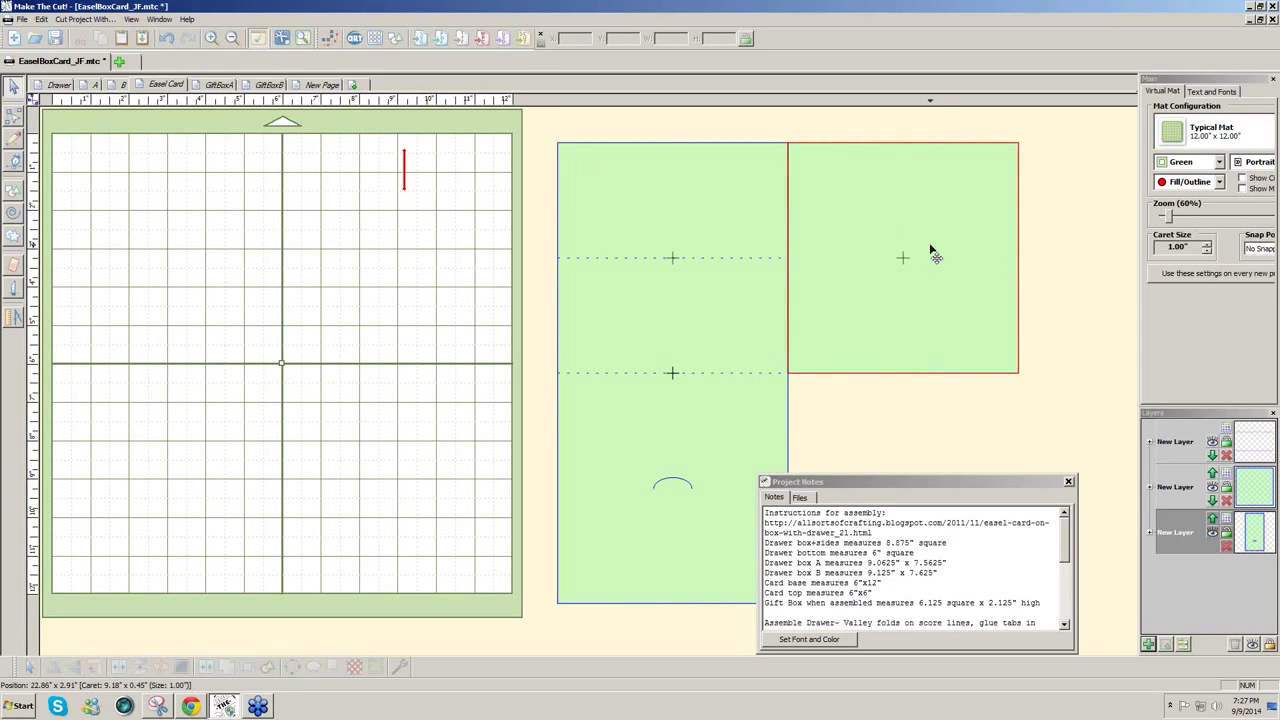
left_click(394, 40)
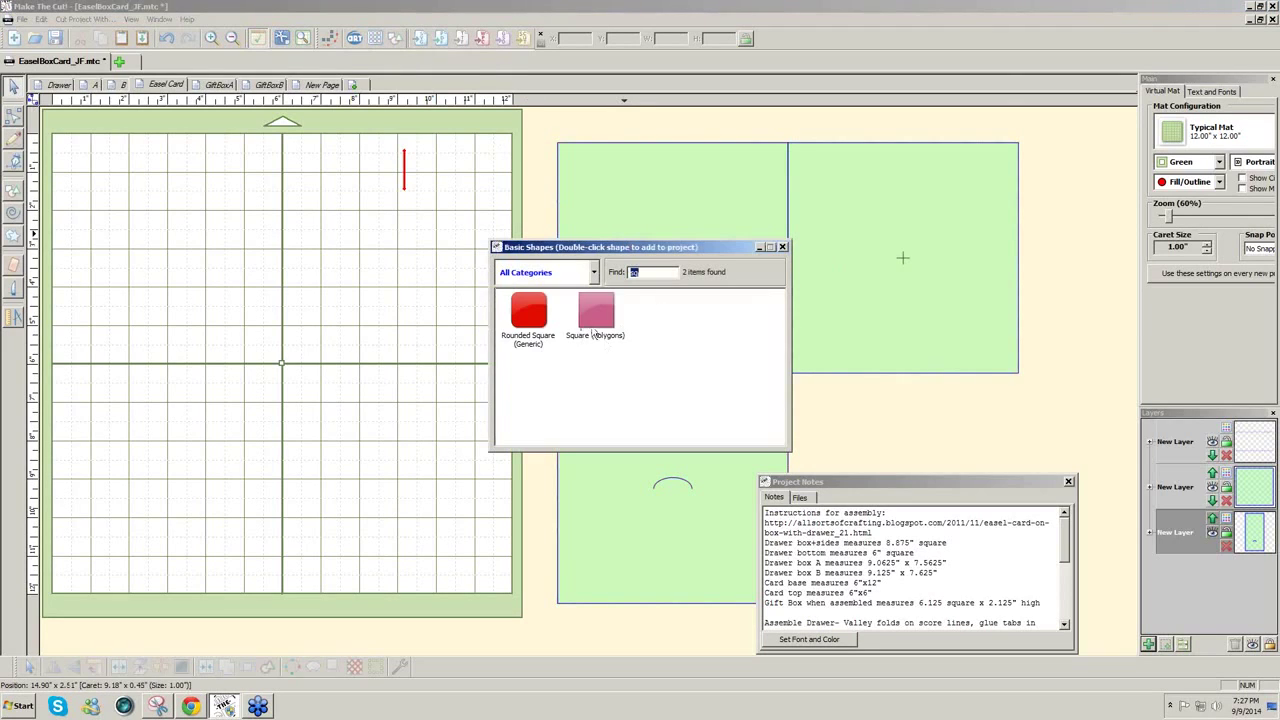
double_click(596, 322)
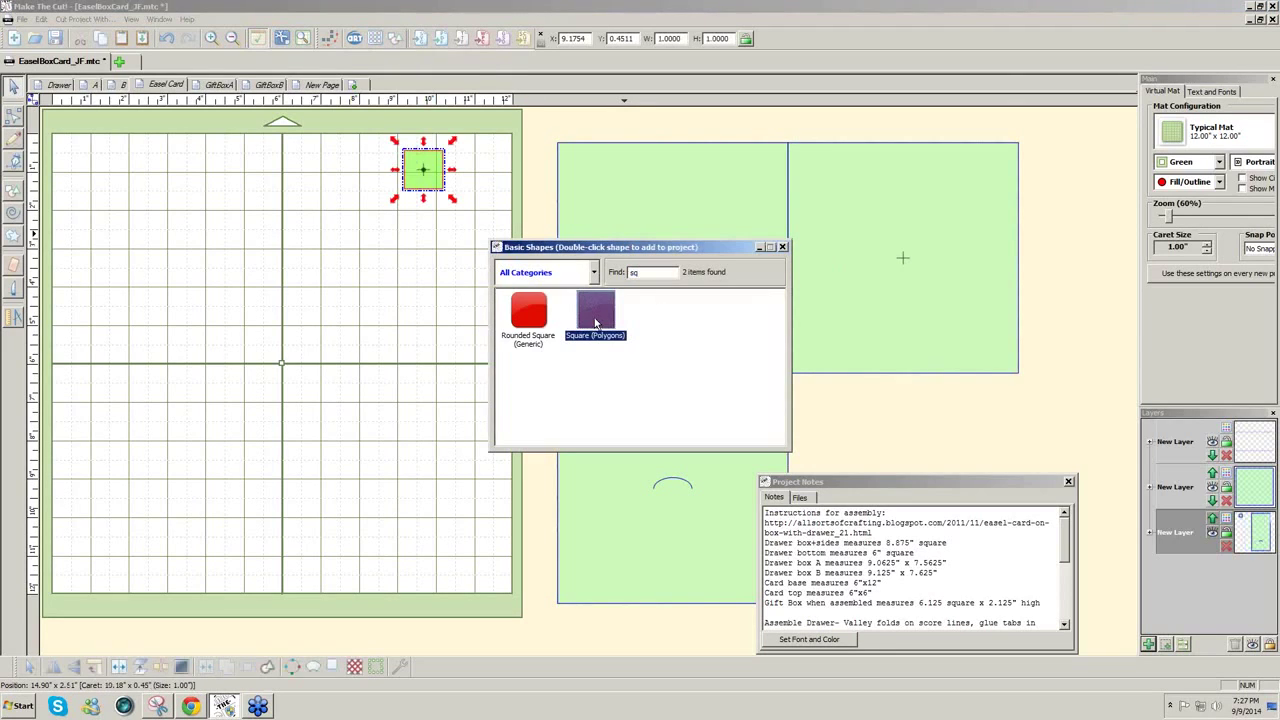
left_click(782, 247)
left_click_drag(420, 177, 71, 160)
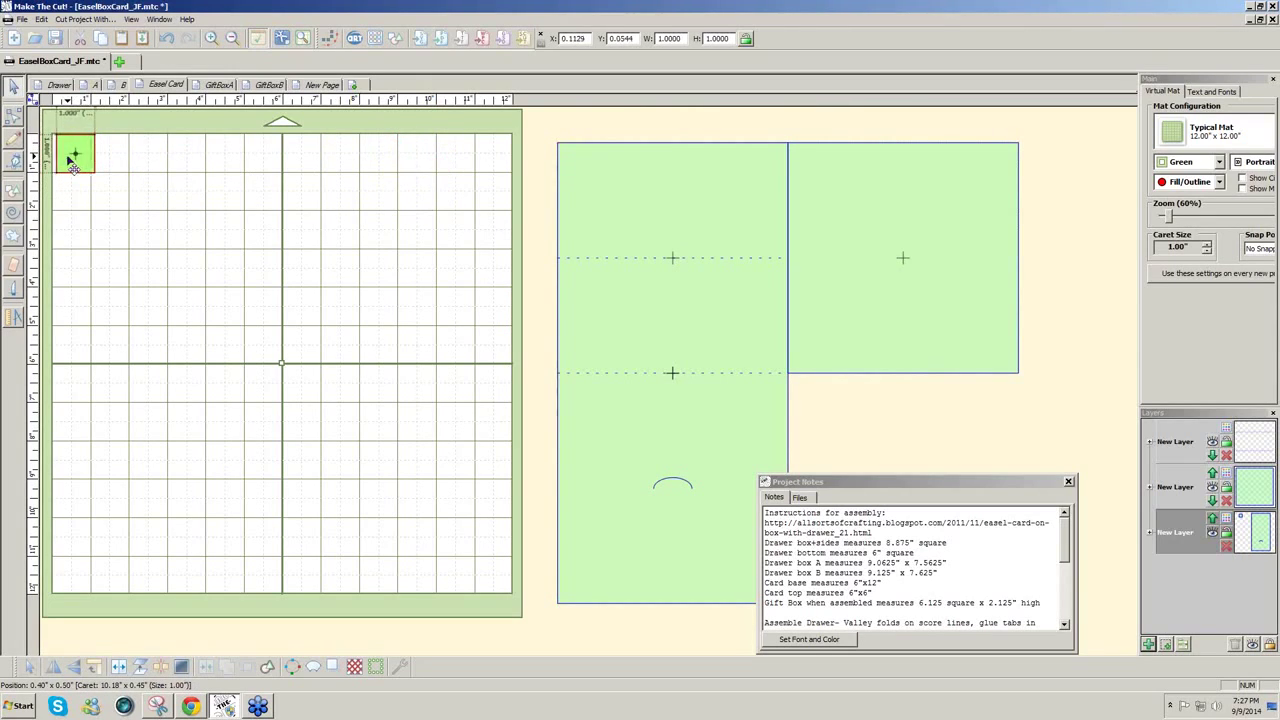
Resize the square to 6 inches wide by 12 inches high for the card base
double_click(682, 38)
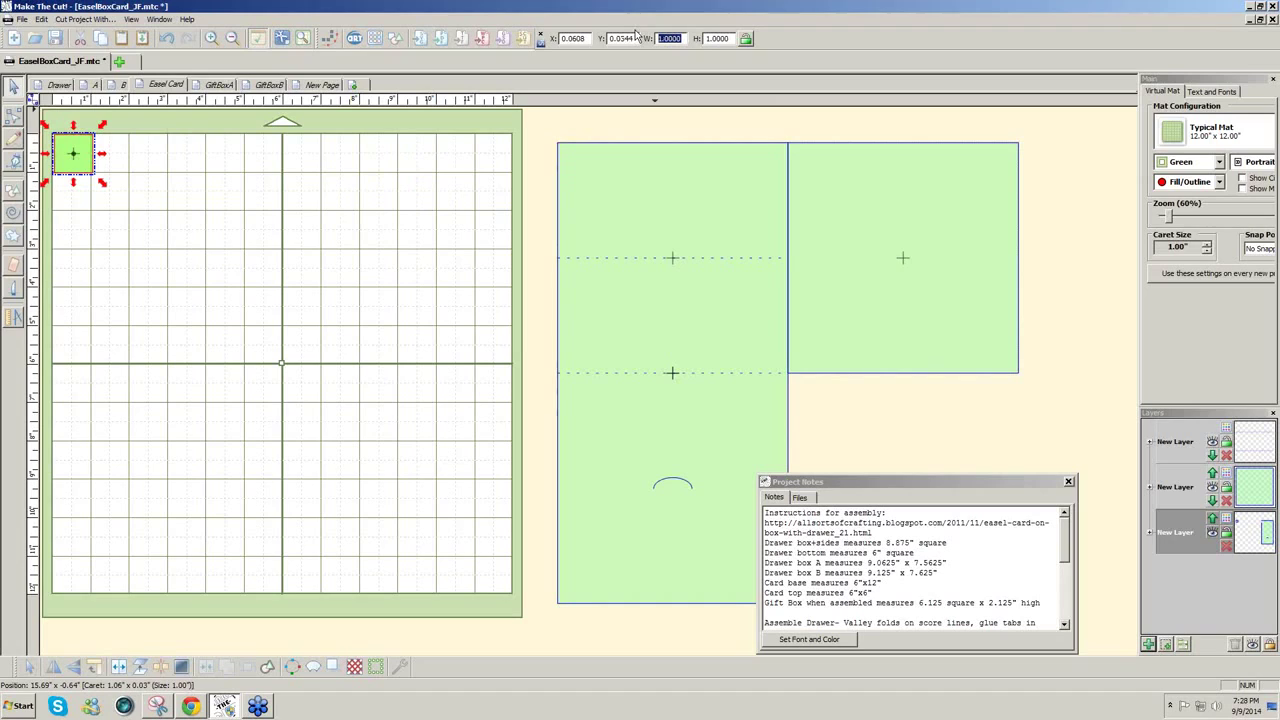
type("6")
key("Tab")
type("12")
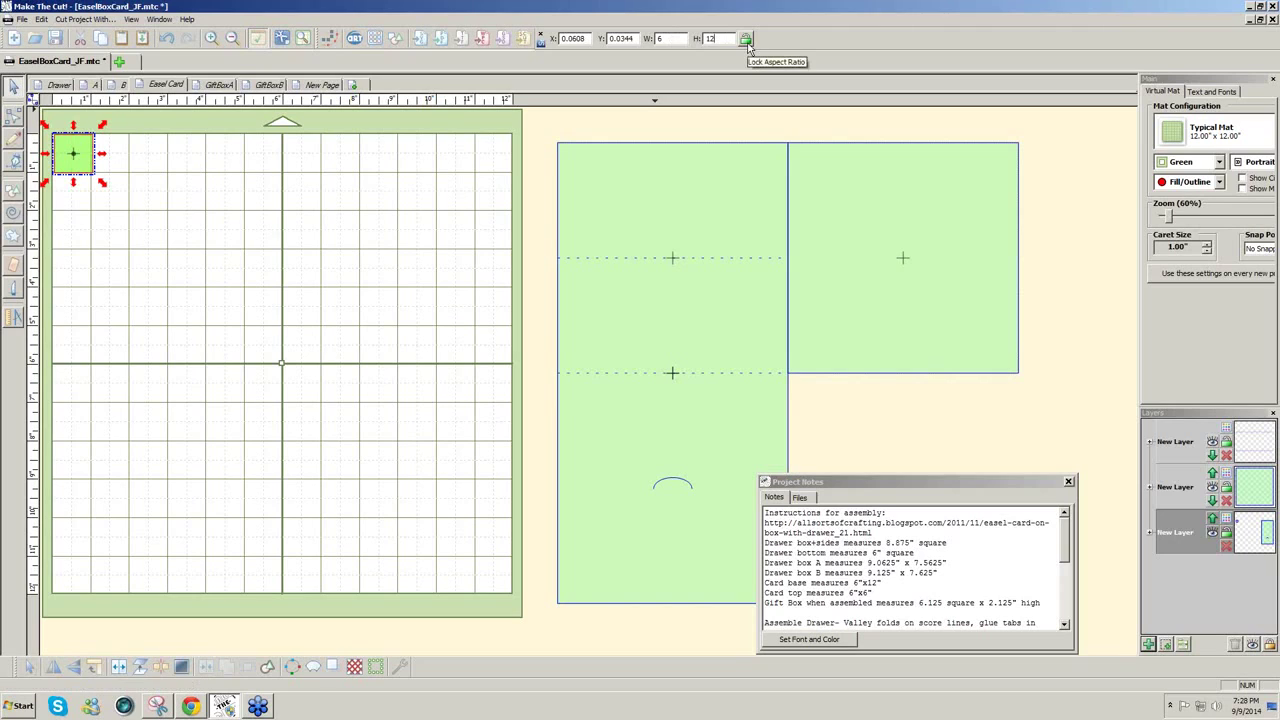
key("Return")
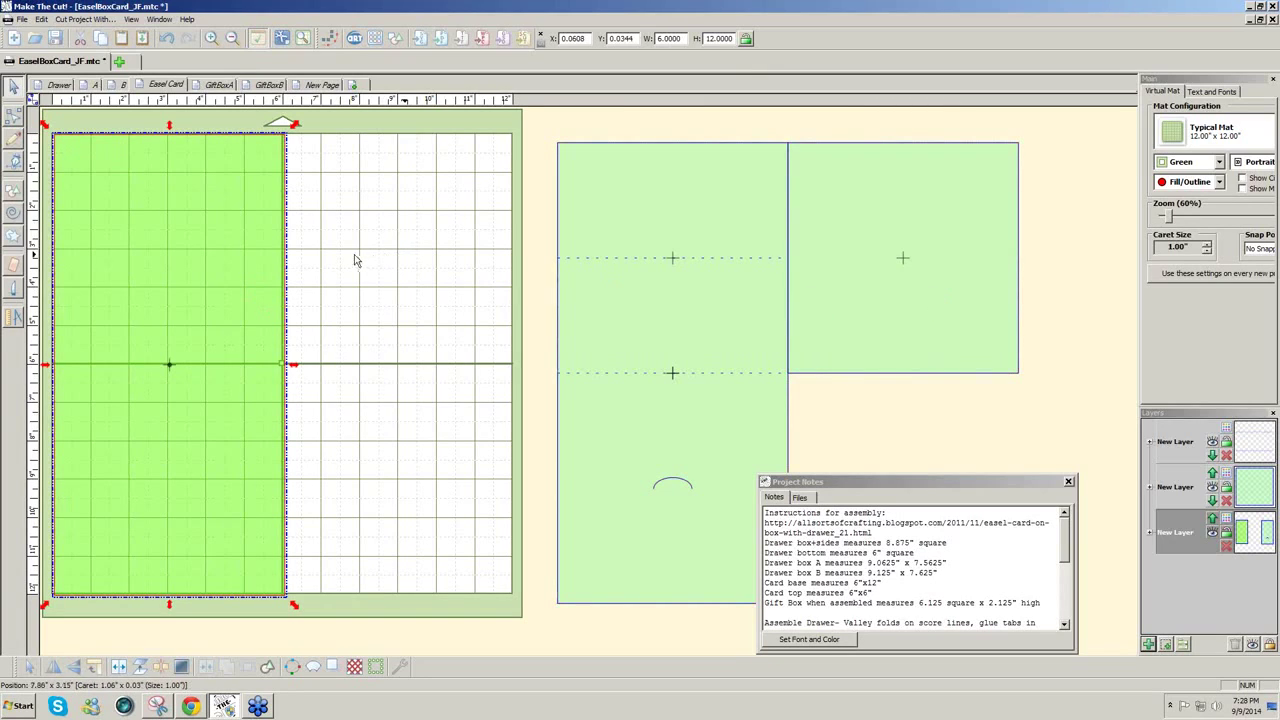
Duplicate the card base, set the copy's height to 6 inches and place it beside the base's upper half
left_click(212, 292)
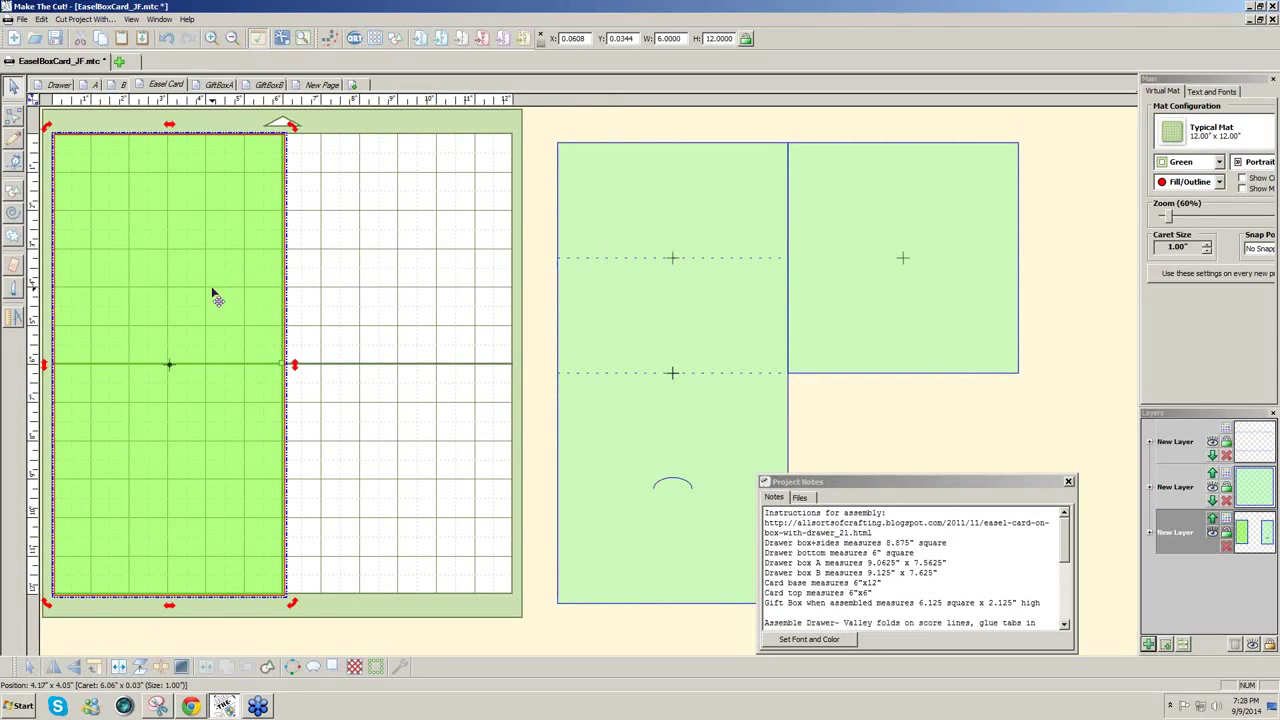
left_click_drag(212, 292, 397, 286)
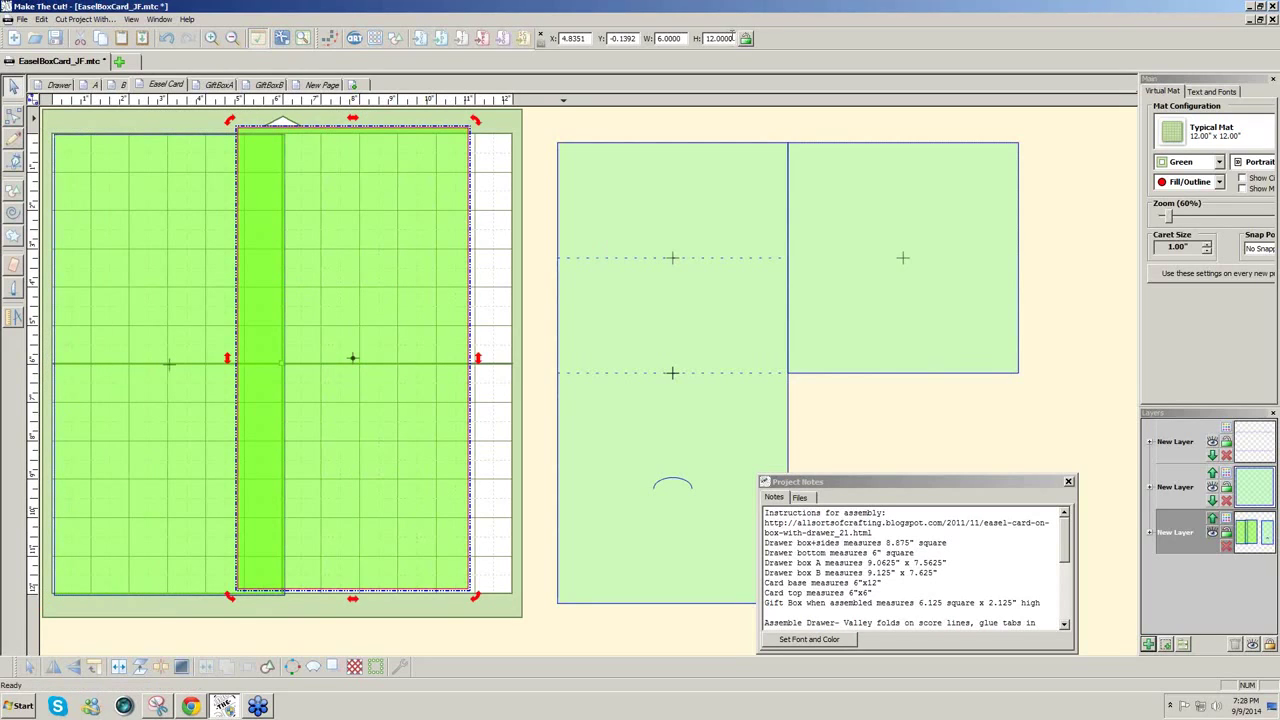
double_click(733, 38)
type("6")
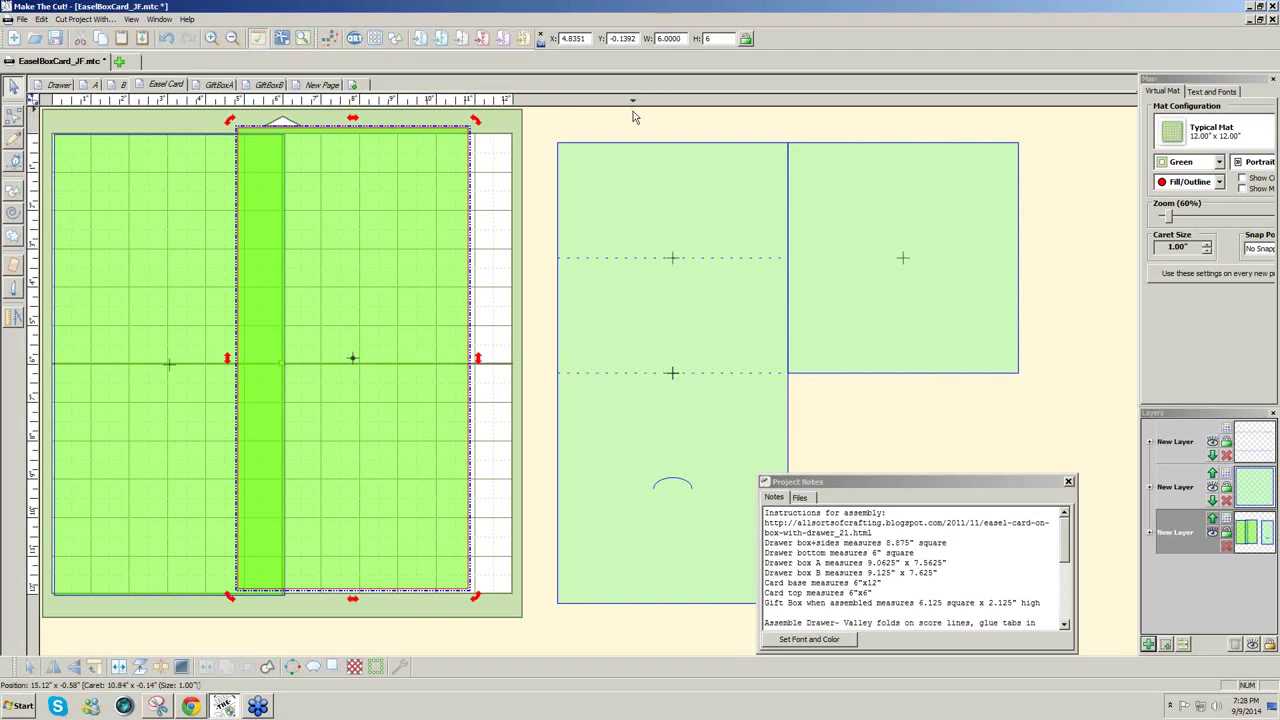
key("Return")
left_click_drag(414, 251, 463, 257)
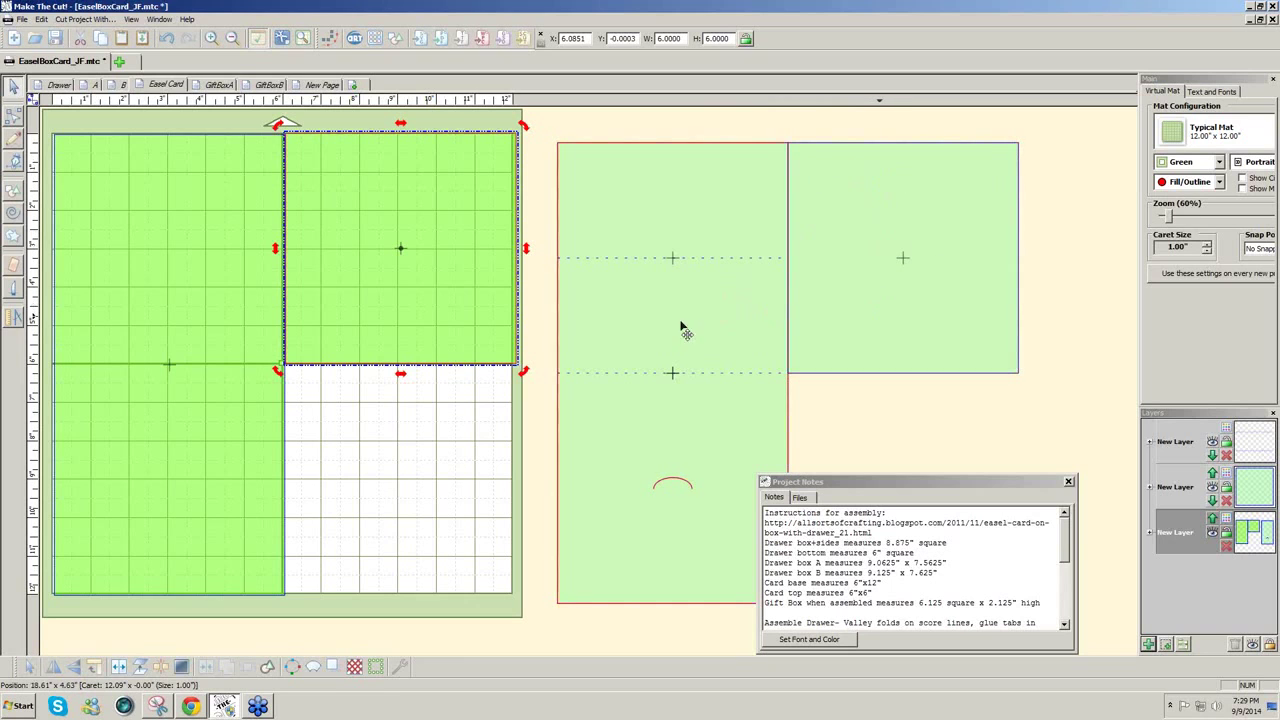
Switch to Chrome to look at the easel card drawer box images, and return to the Make The Cut project
left_click(193, 708)
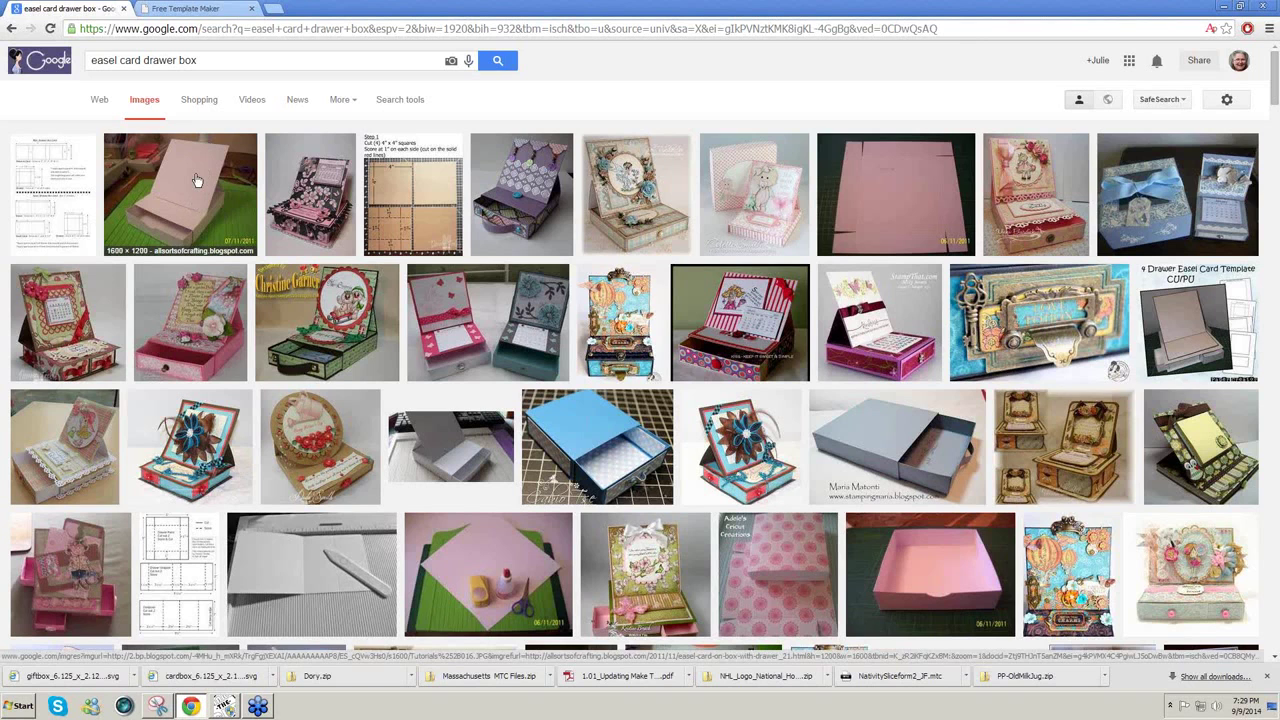
left_click(209, 9)
key("alt+Tab")
left_click(597, 330)
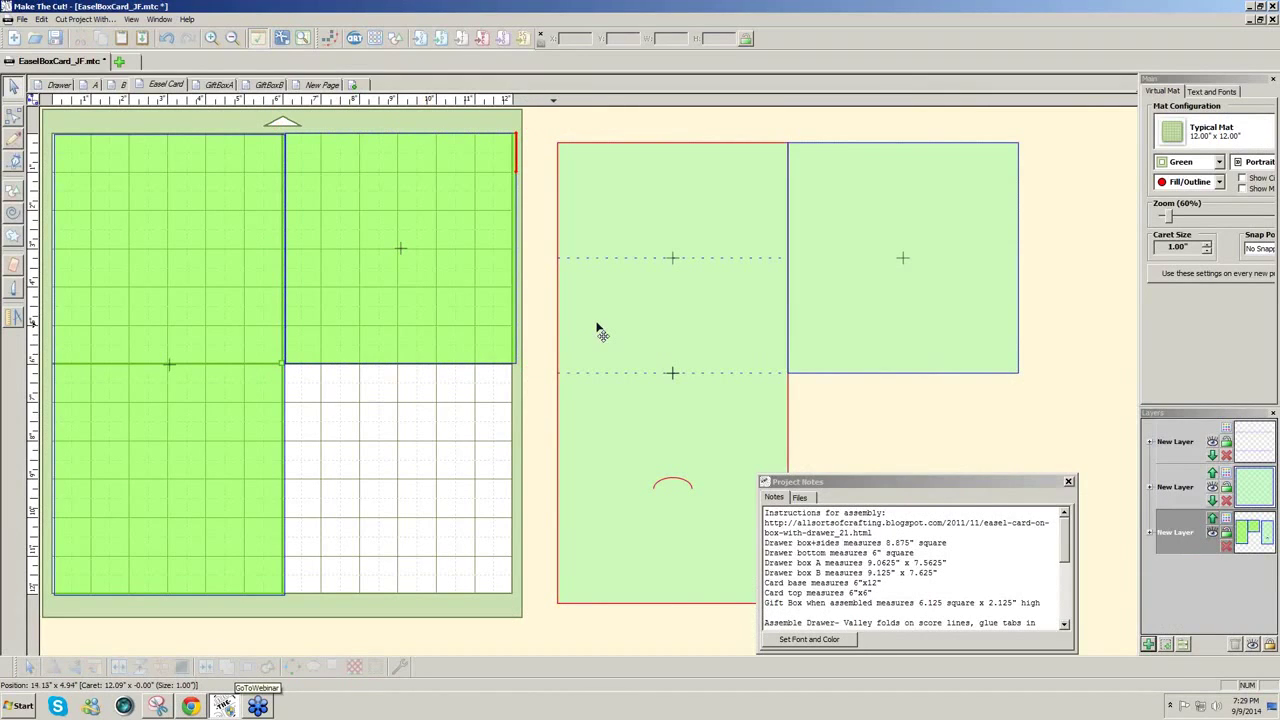
Duplicate the 6 inch square, set the copy's height to 3 inches and place it on the card base just above its middle
left_click(464, 299)
left_click_drag(460, 291, 467, 334)
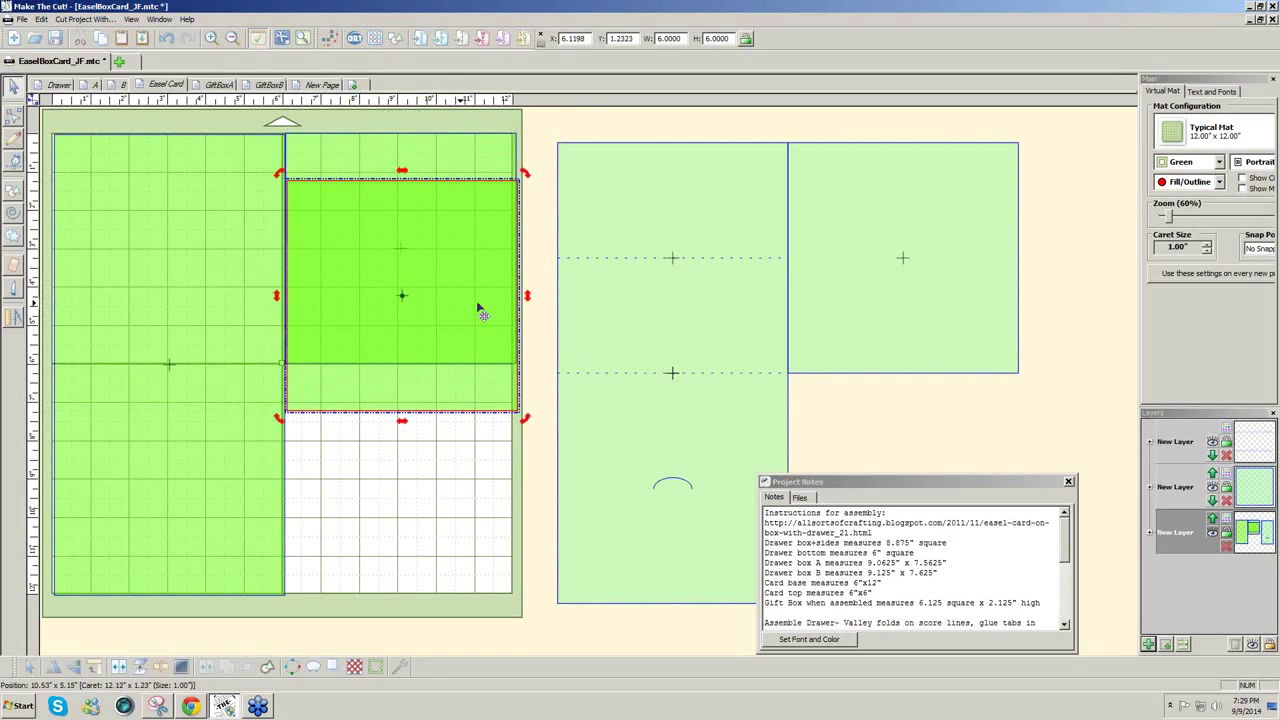
double_click(736, 38)
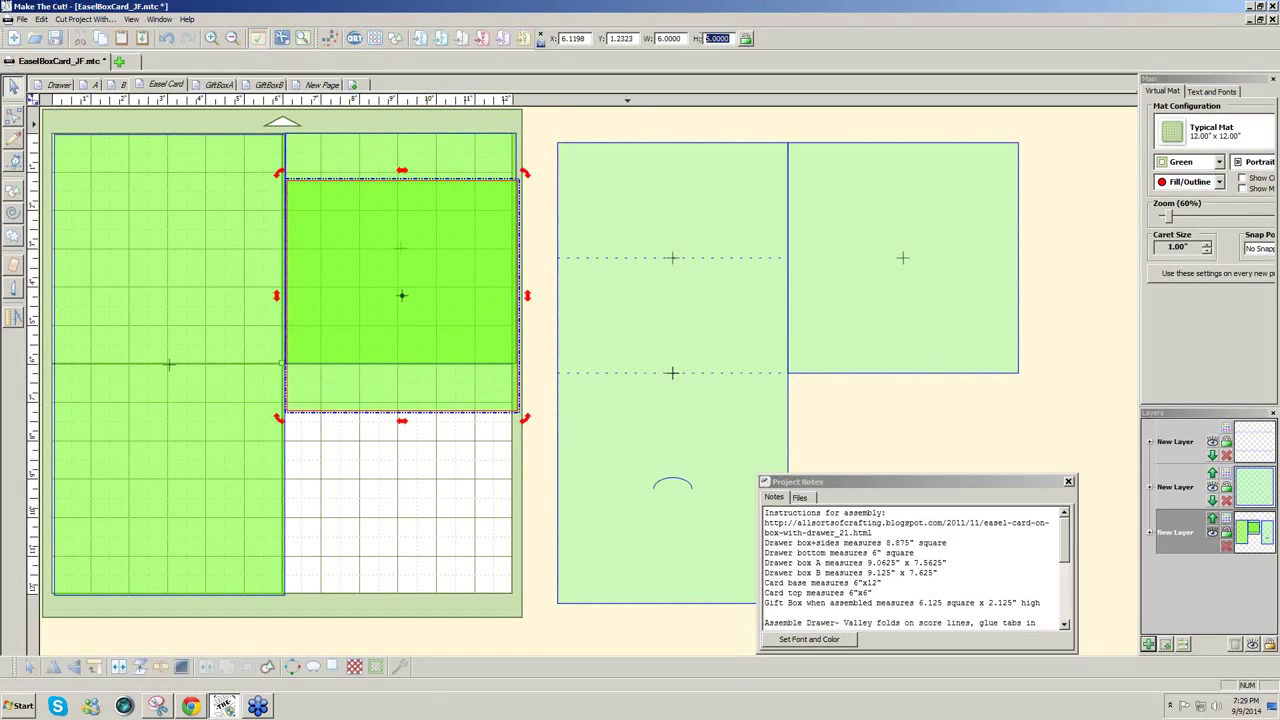
type("3")
key("Return")
left_click_drag(487, 258, 254, 321)
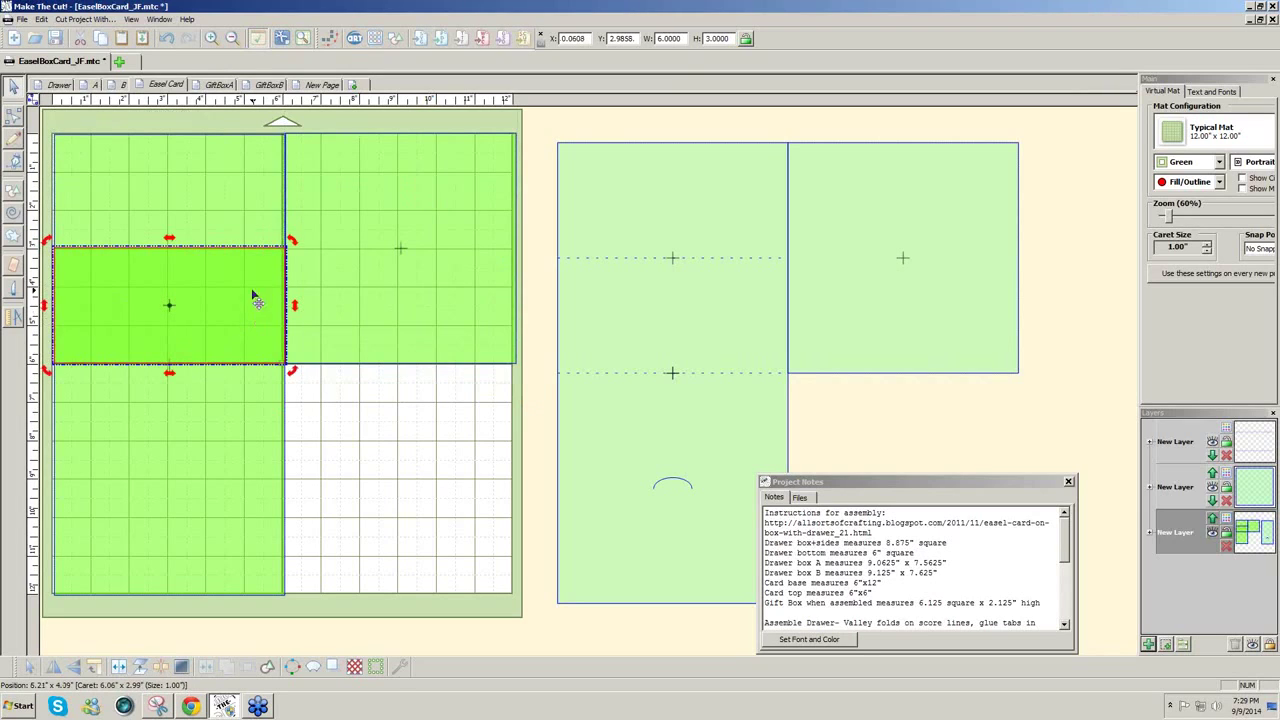
Nudge the 3 inch high rectangle down so its upper edge lines up with the 3 inch grid line
left_click(251, 238)
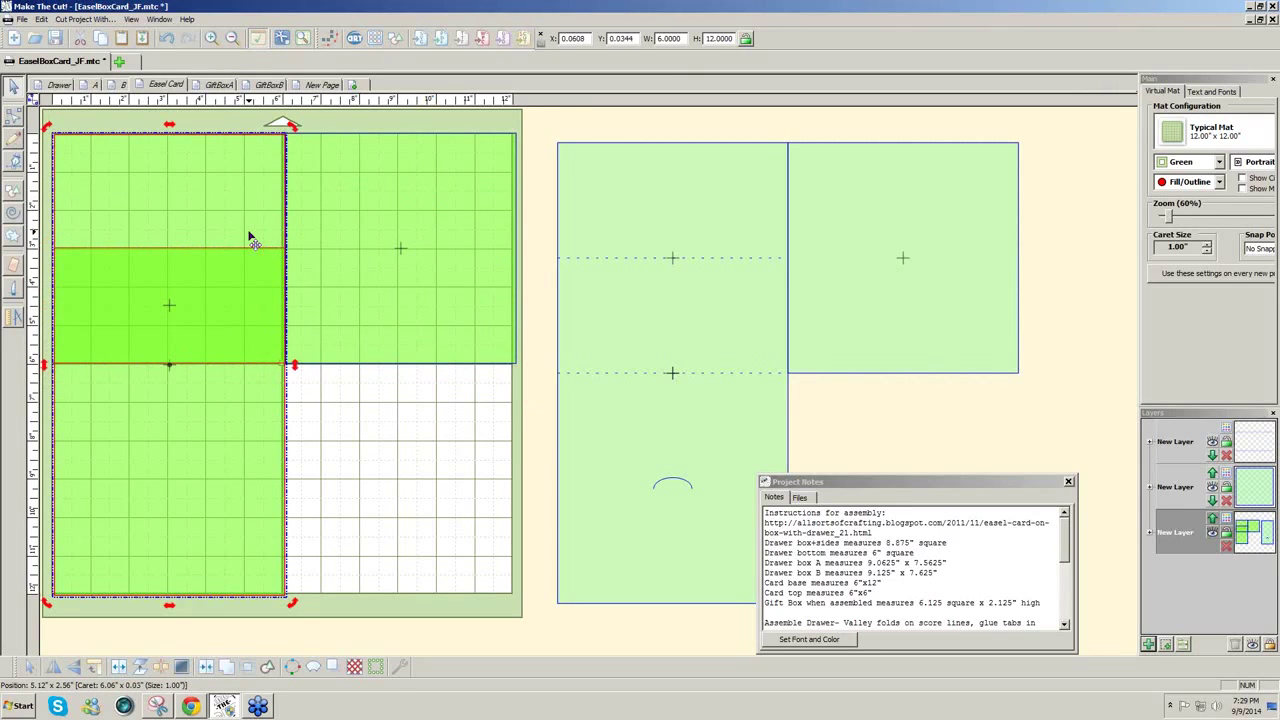
left_click(353, 468)
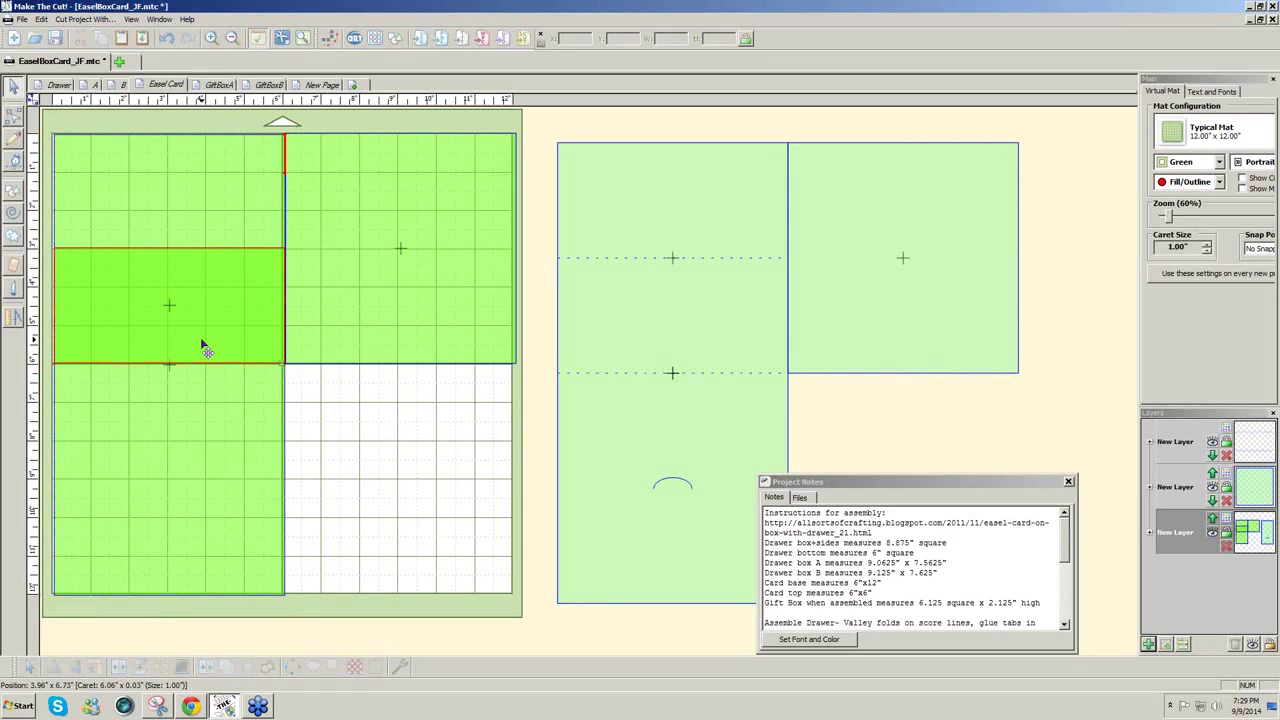
left_click(203, 347)
scroll(314, 451, "up", 5)
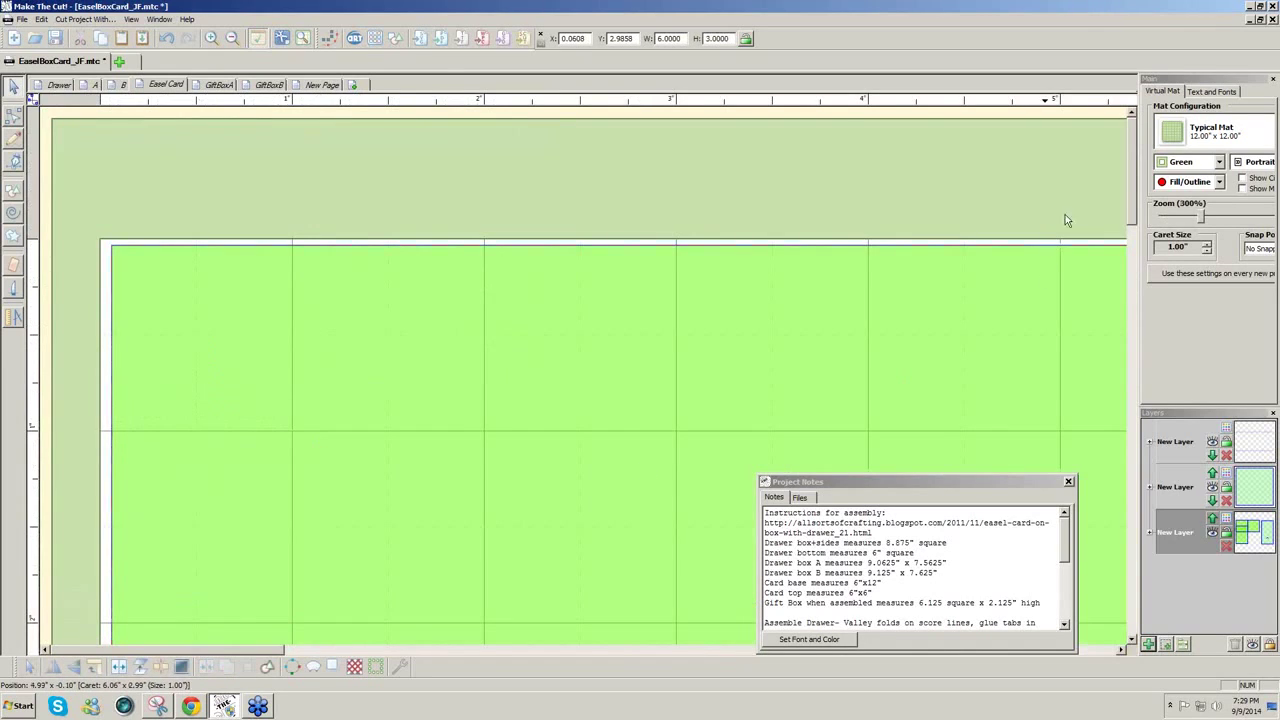
left_click_drag(1134, 211, 1120, 323)
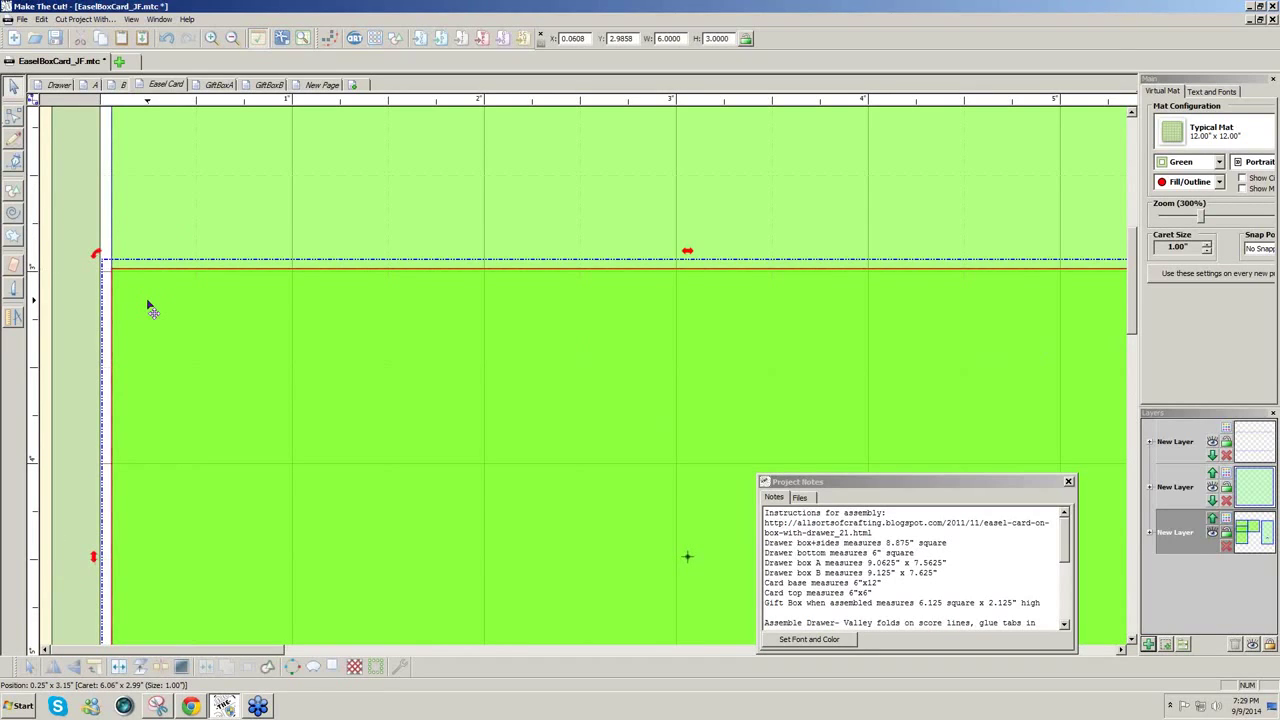
key("Down")
key("Down")
key("Down")
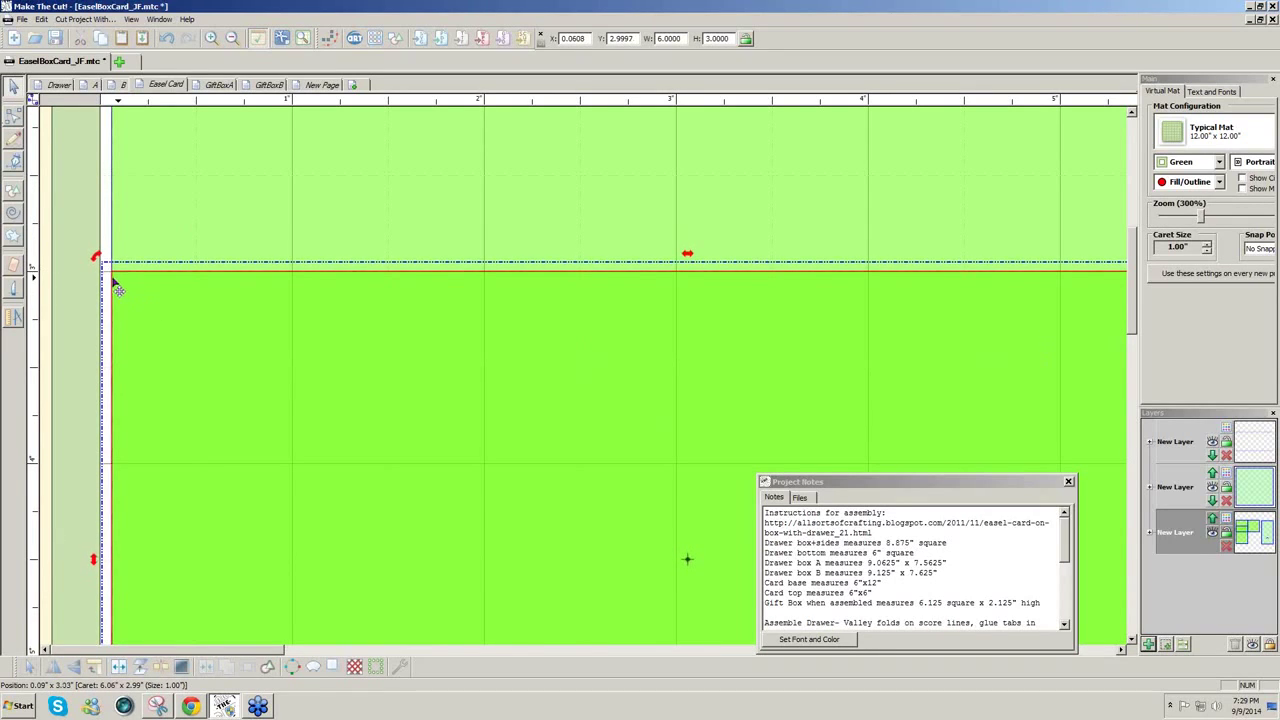
key("Down")
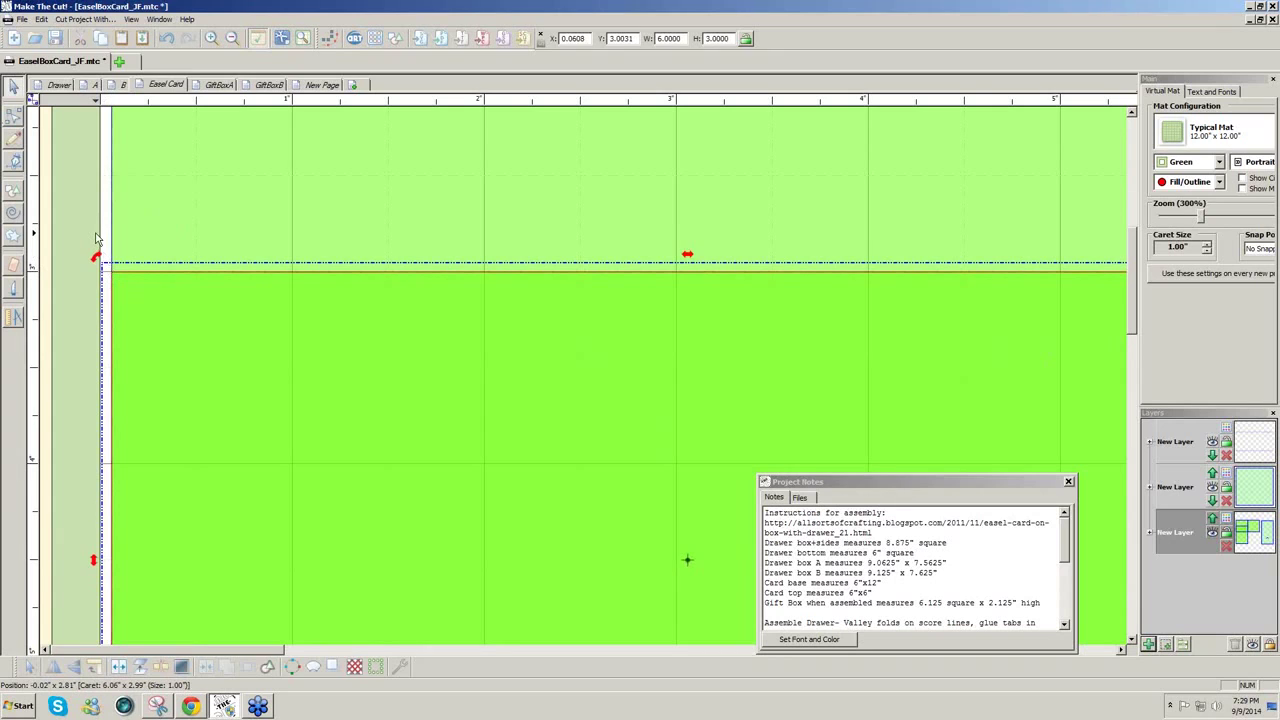
left_click(96, 240)
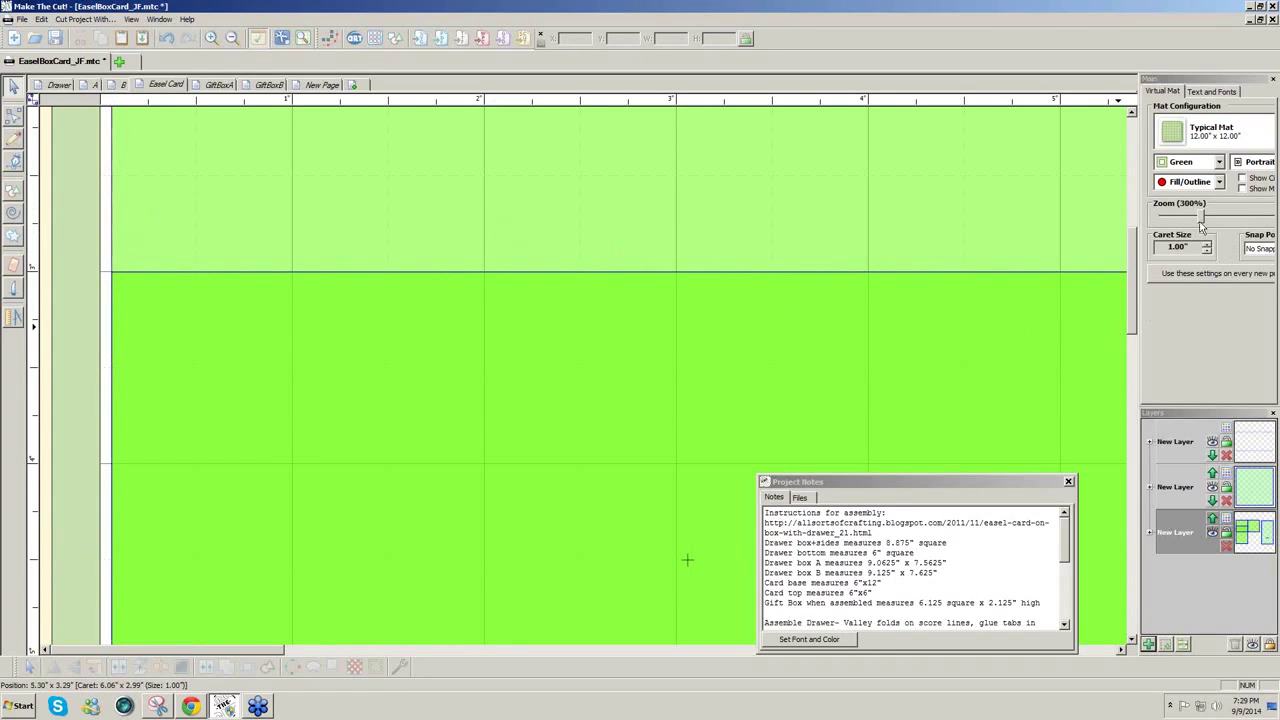
Delete the vertical sides of the 3 inch high rectangle, keeping its two horizontal edges as score lines
left_click_drag(1200, 218, 1175, 232)
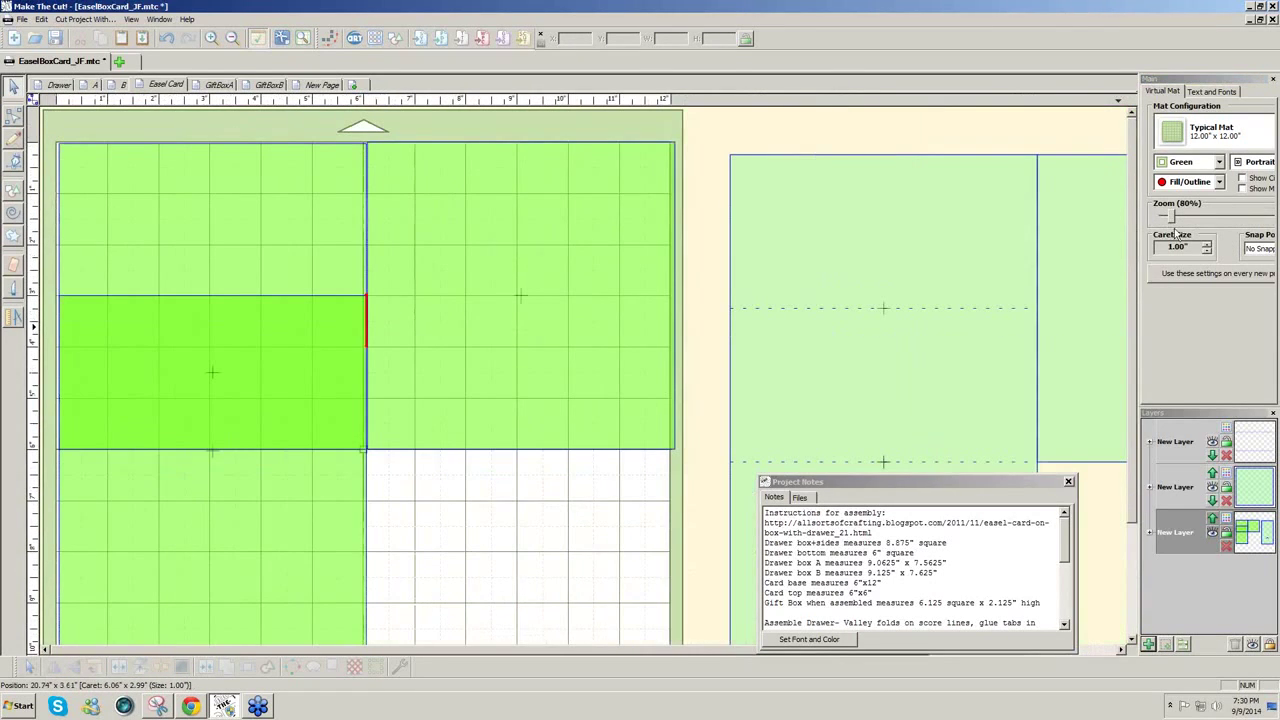
left_click(13, 117)
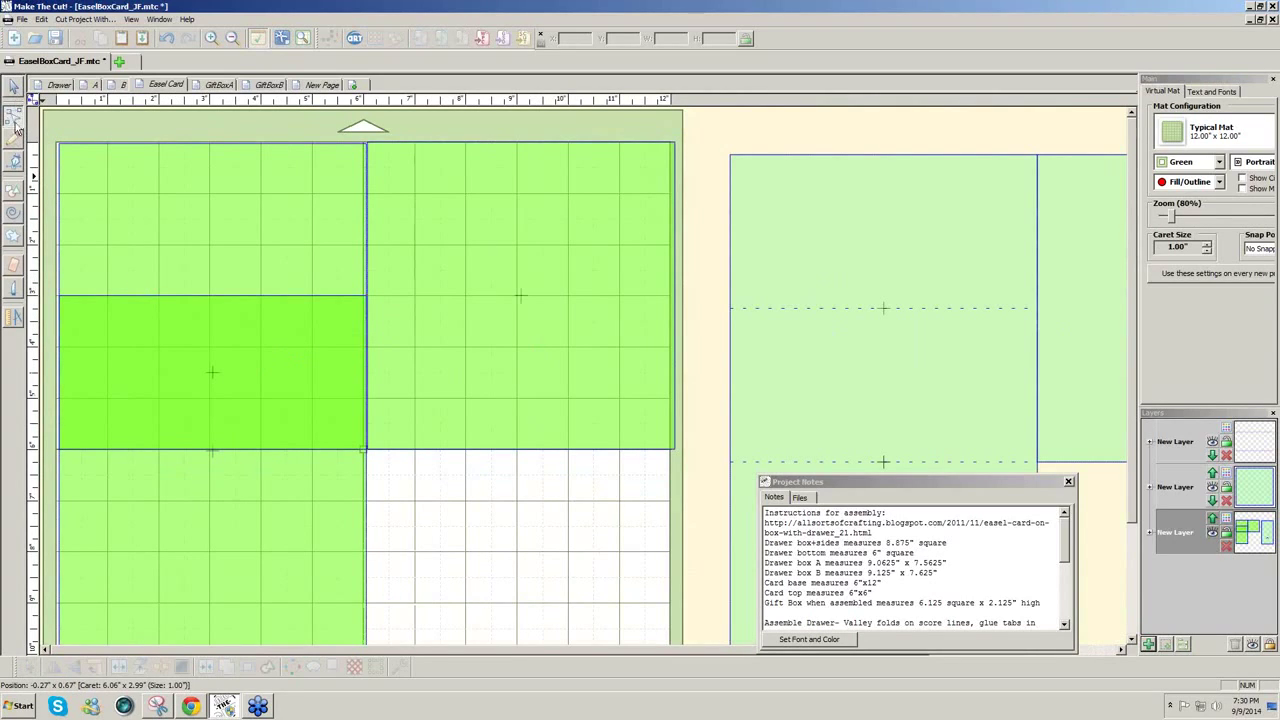
left_click(58, 342)
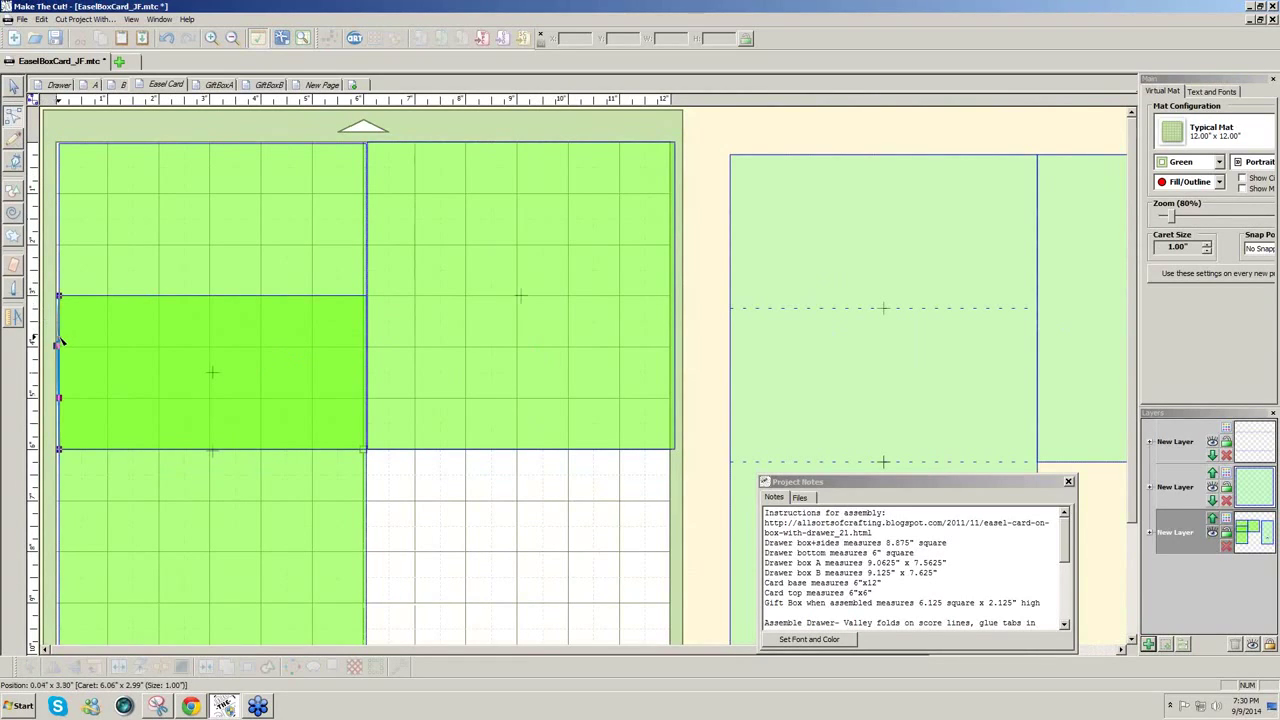
left_click(60, 342)
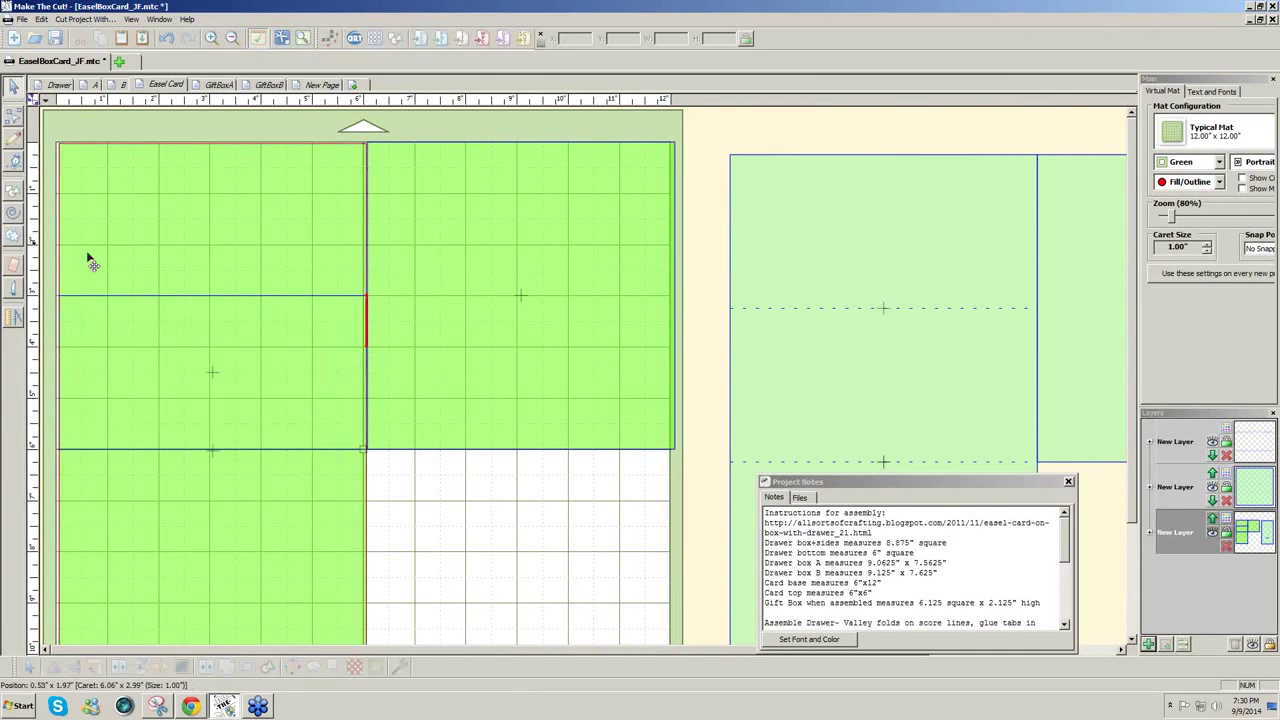
left_click(131, 334)
Put the two horizontal score lines on their own layer with a new line style of 0.06 inch dashes and widened spaces
mouse_move(44, 280)
left_mouse_down()
mouse_move(337, 366)
mouse_move(423, 466)
left_mouse_up()
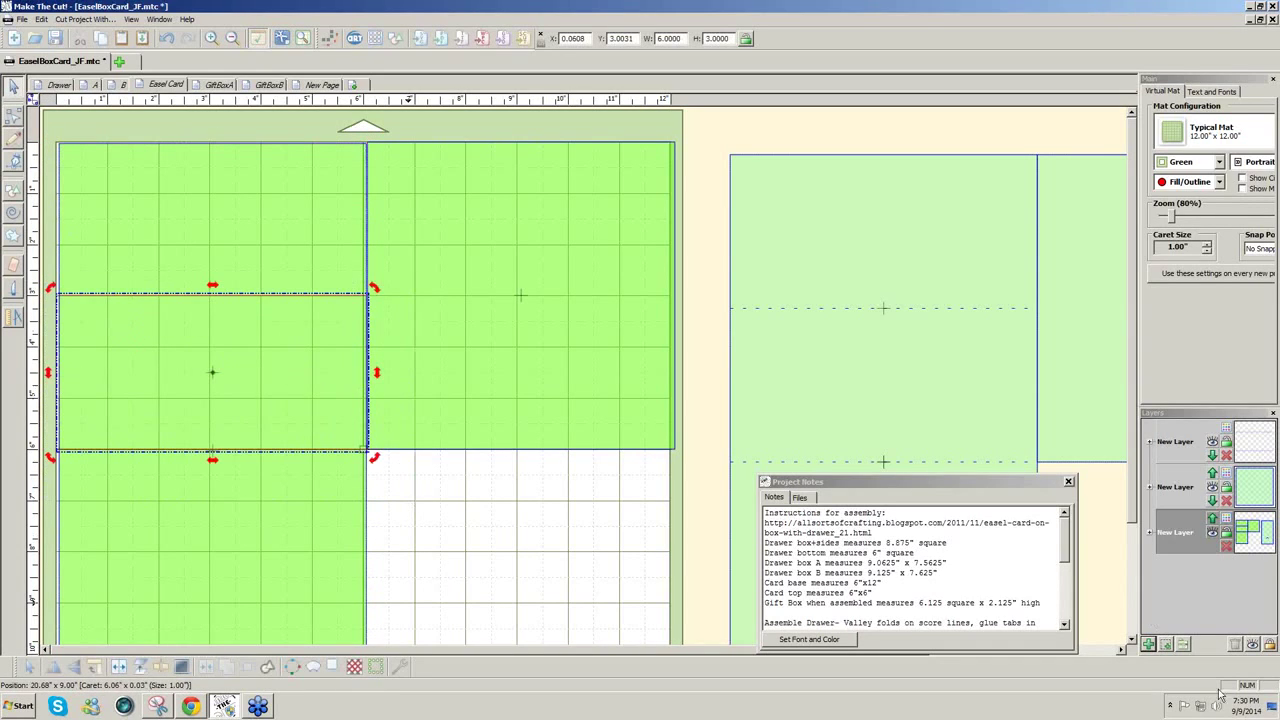
left_click(1166, 645)
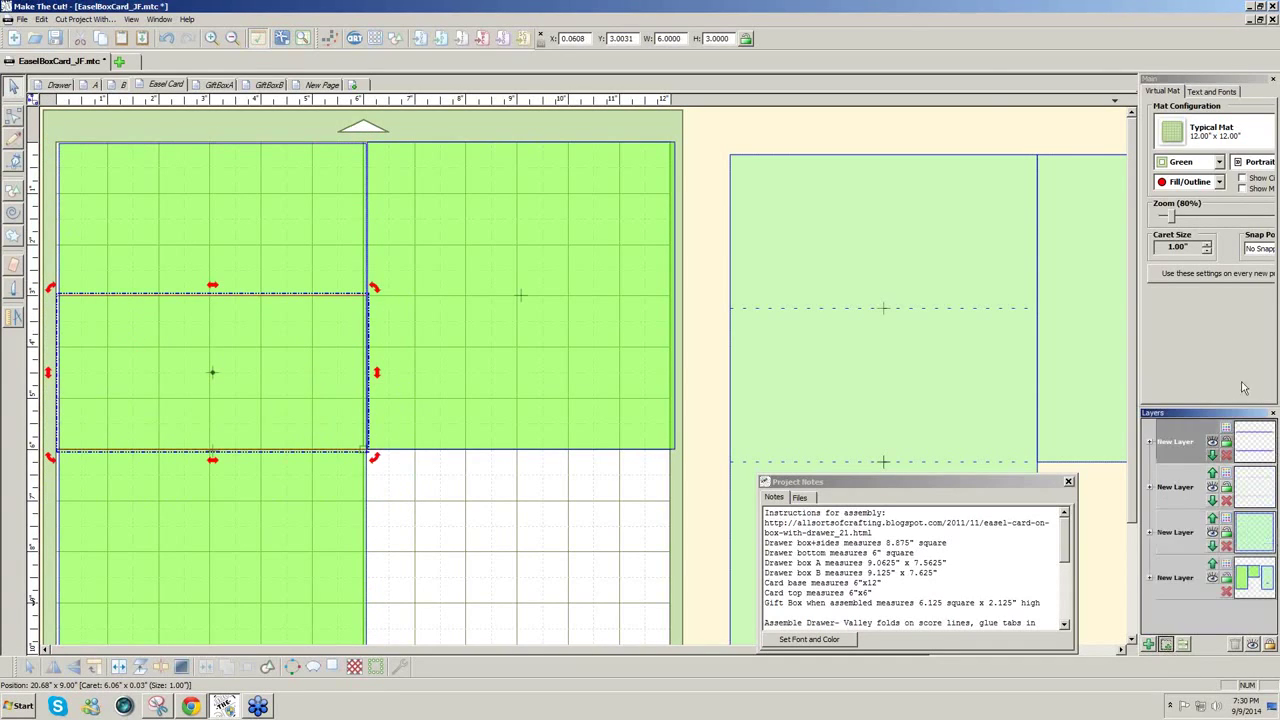
left_click(1230, 438)
left_click(1224, 565)
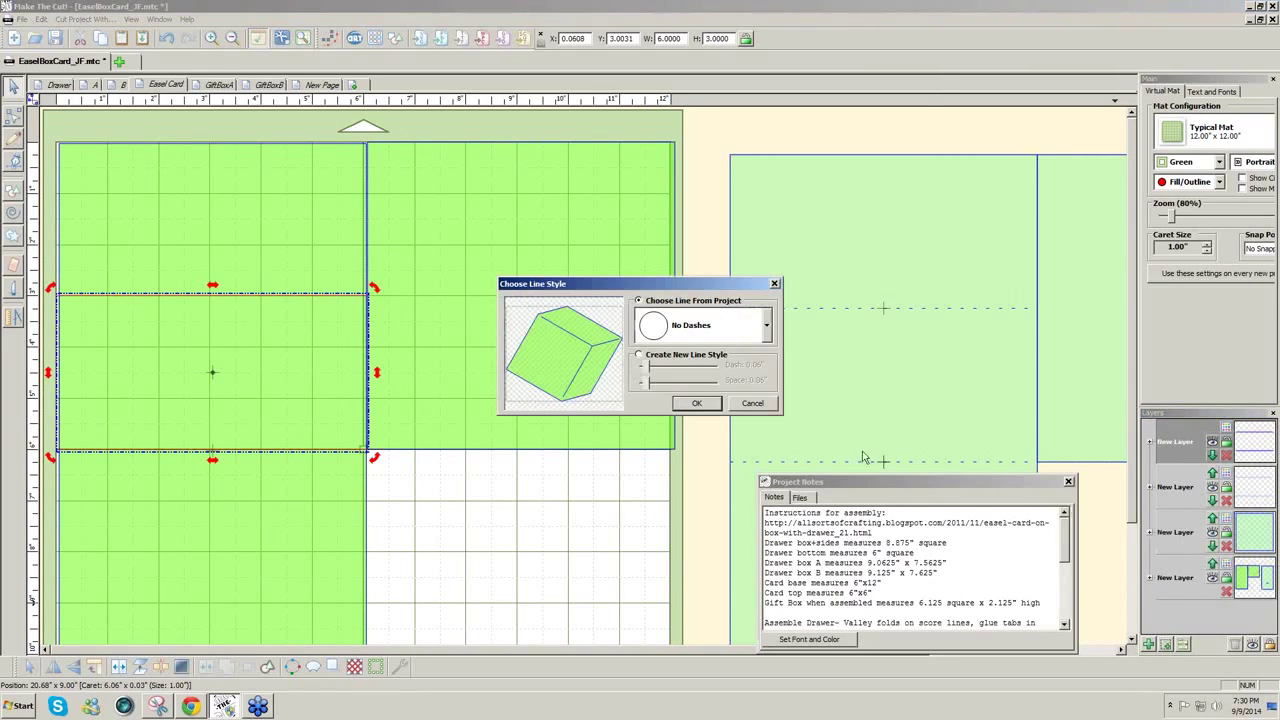
left_click(639, 356)
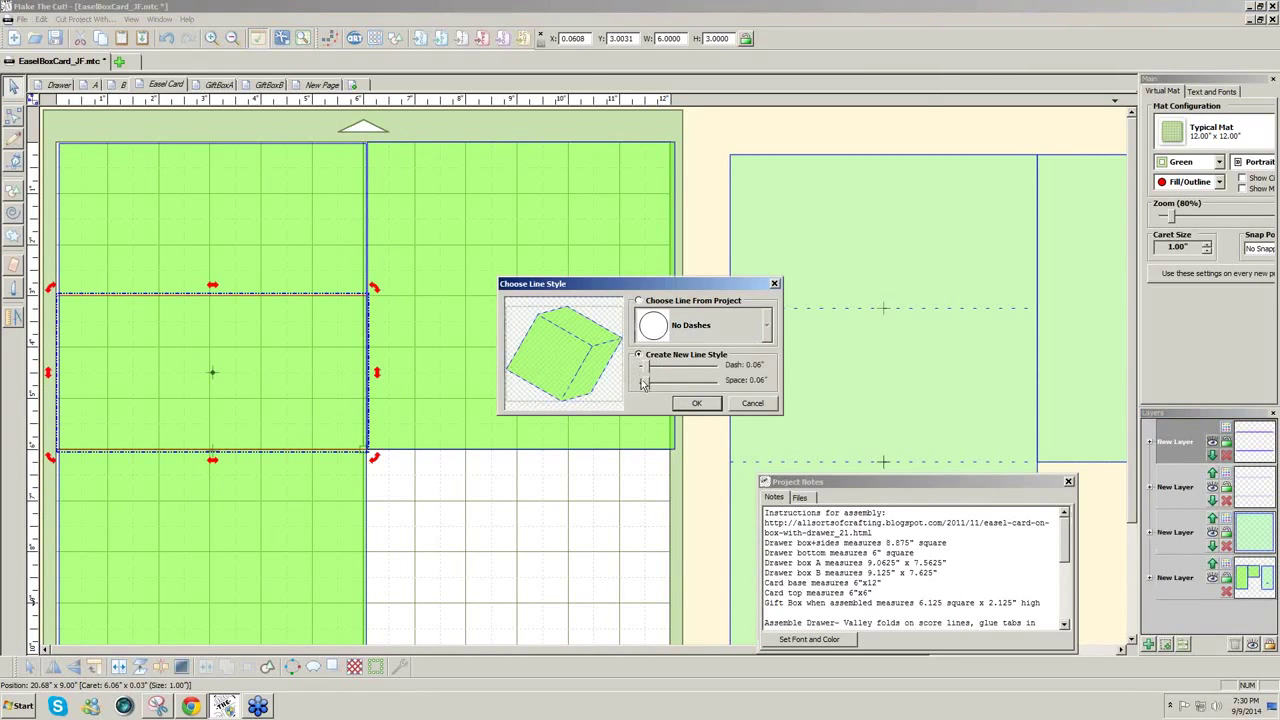
left_click_drag(647, 387, 655, 387)
left_click(696, 402)
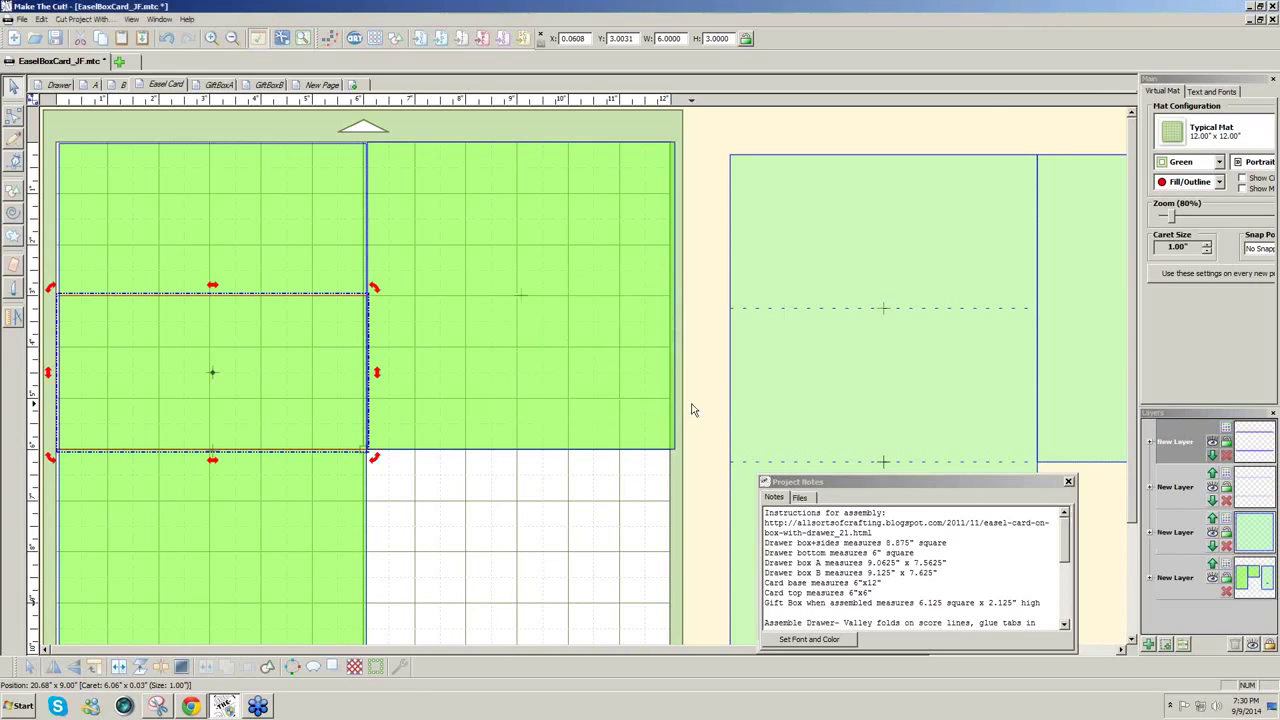
left_click(663, 525)
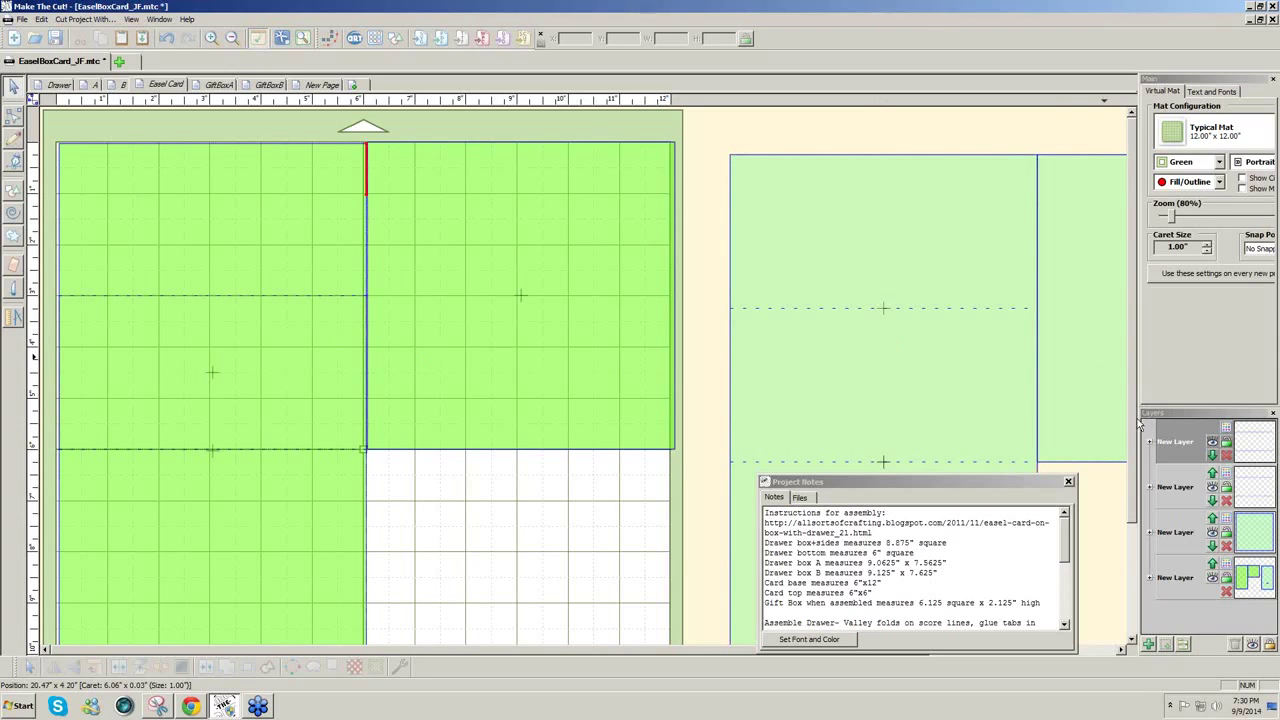
left_click_drag(1134, 420, 1092, 530)
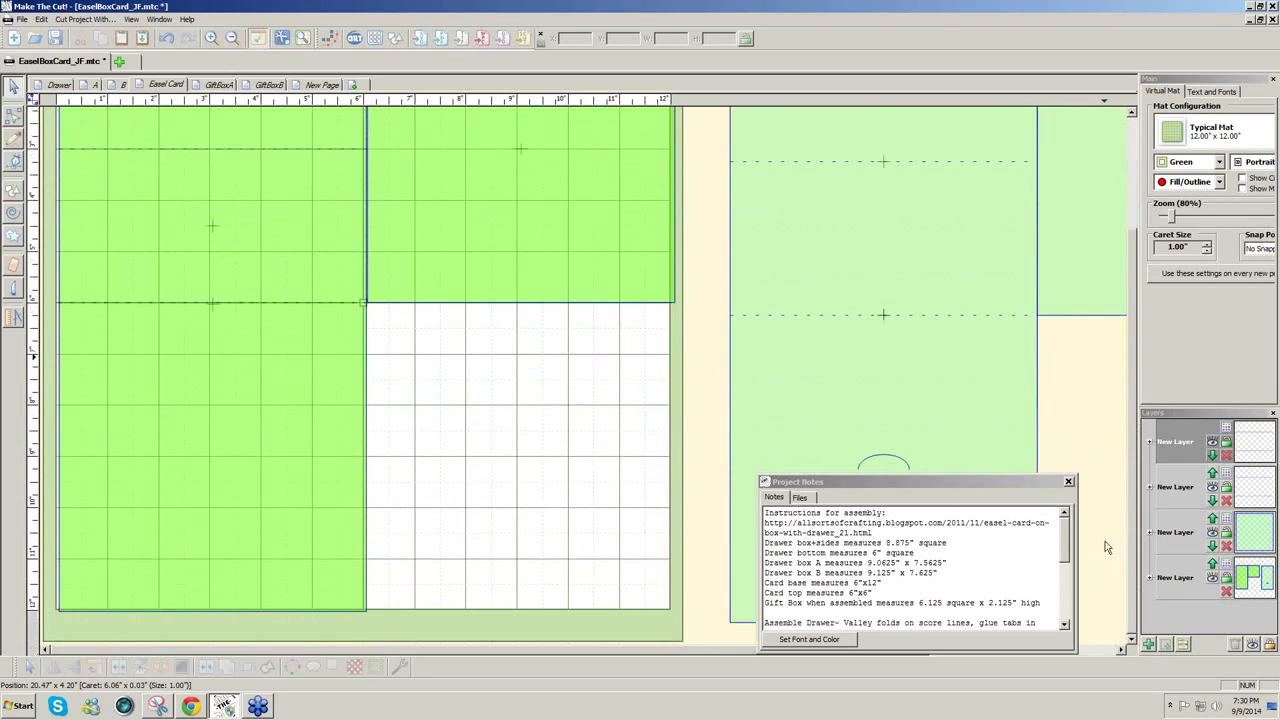
Add a generic Half Circle from the basic shapes on a new layer, keeping the reference card's arc in view
left_click_drag(980, 483, 975, 512)
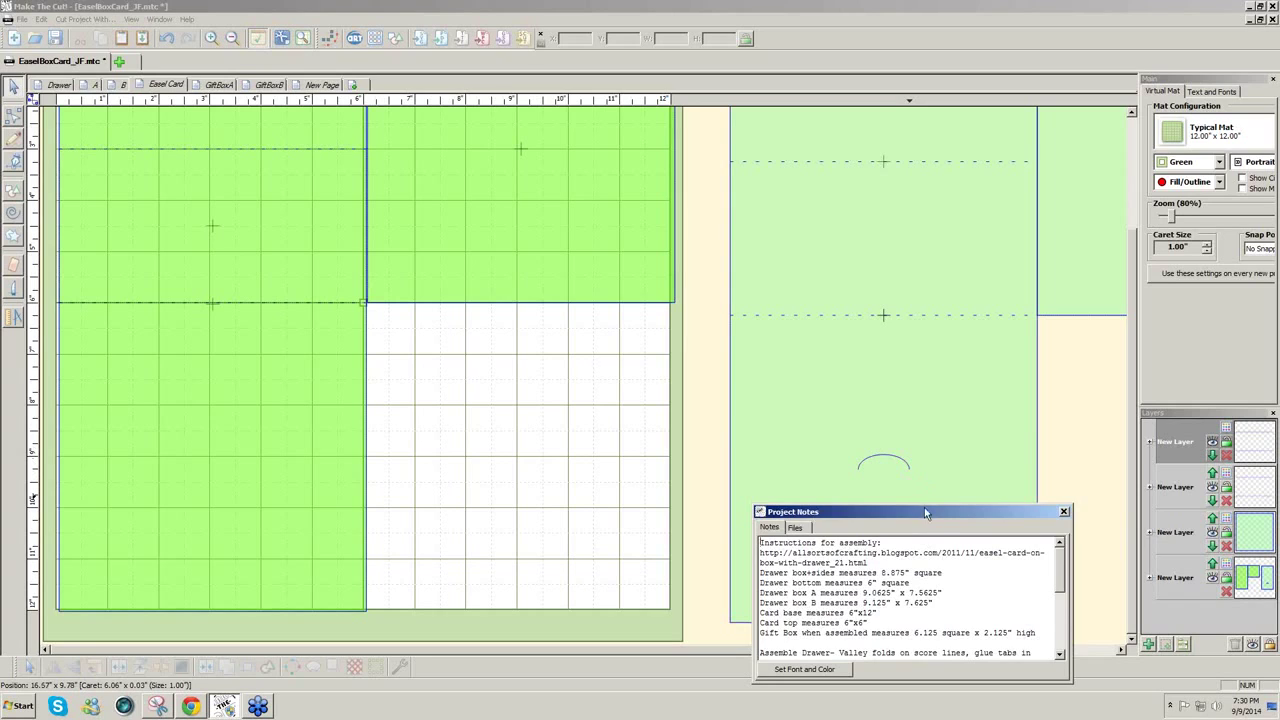
left_click_drag(924, 507, 880, 487)
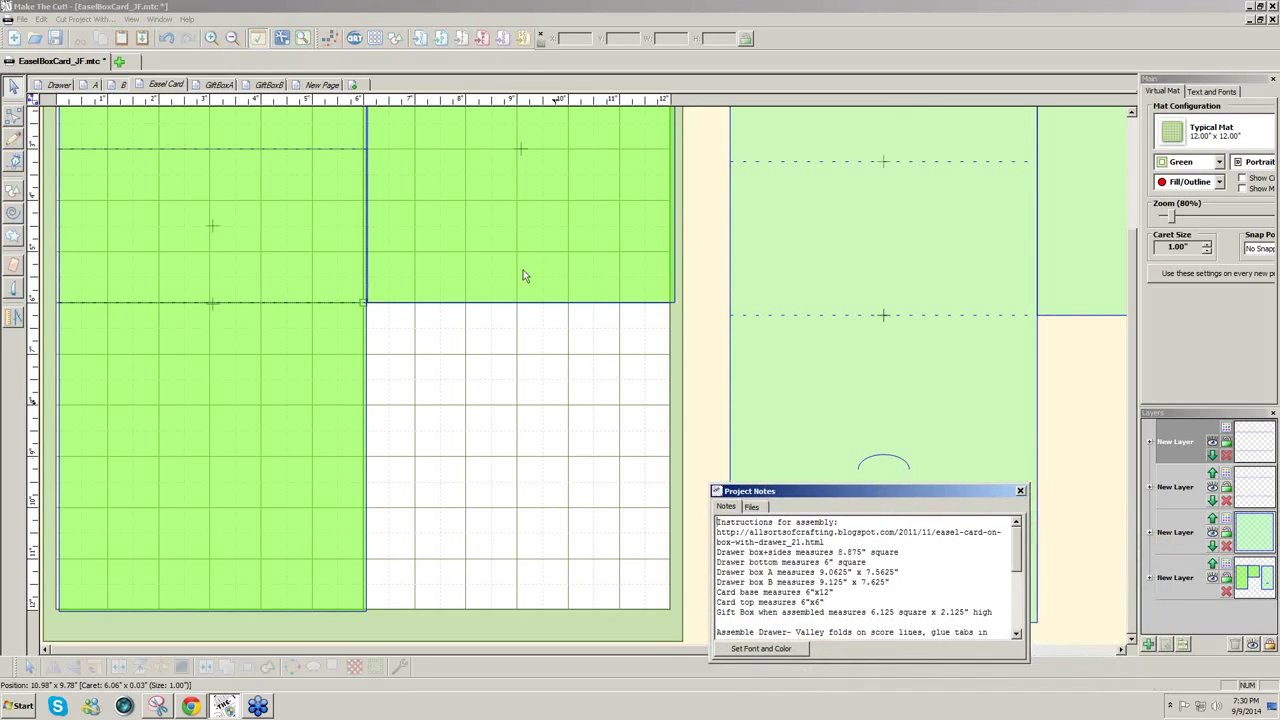
left_click(395, 40)
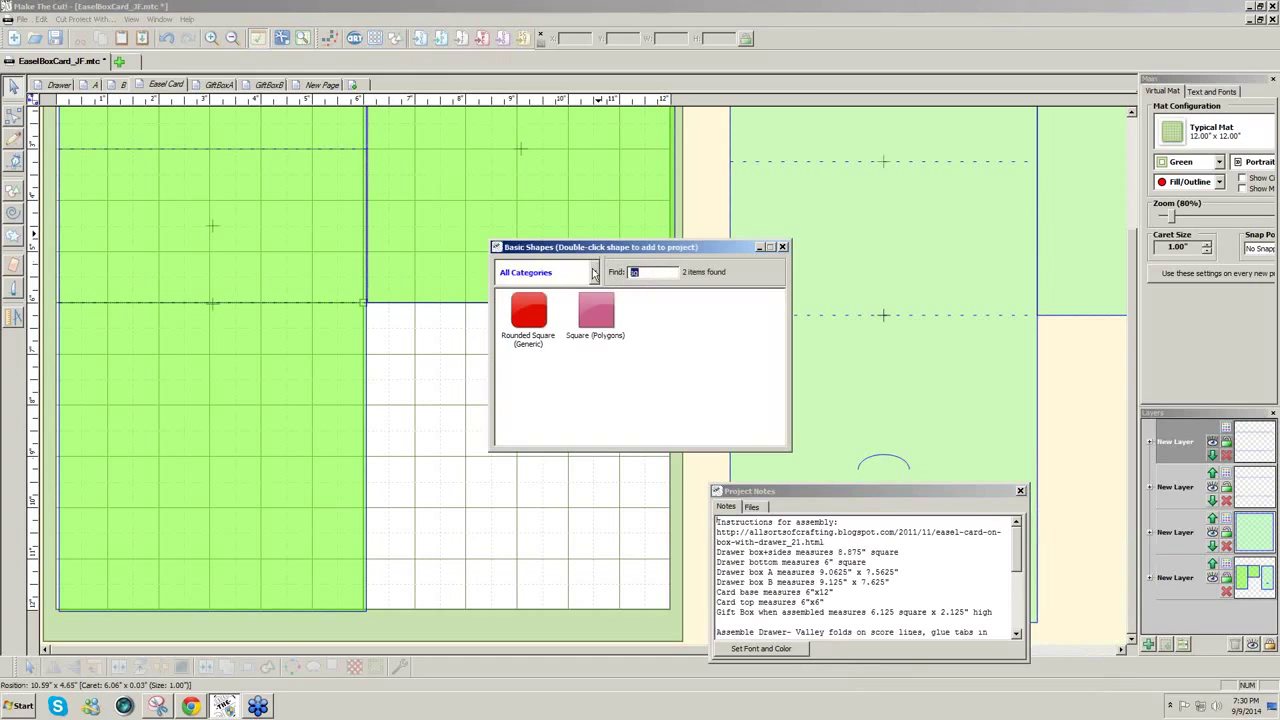
type("c")
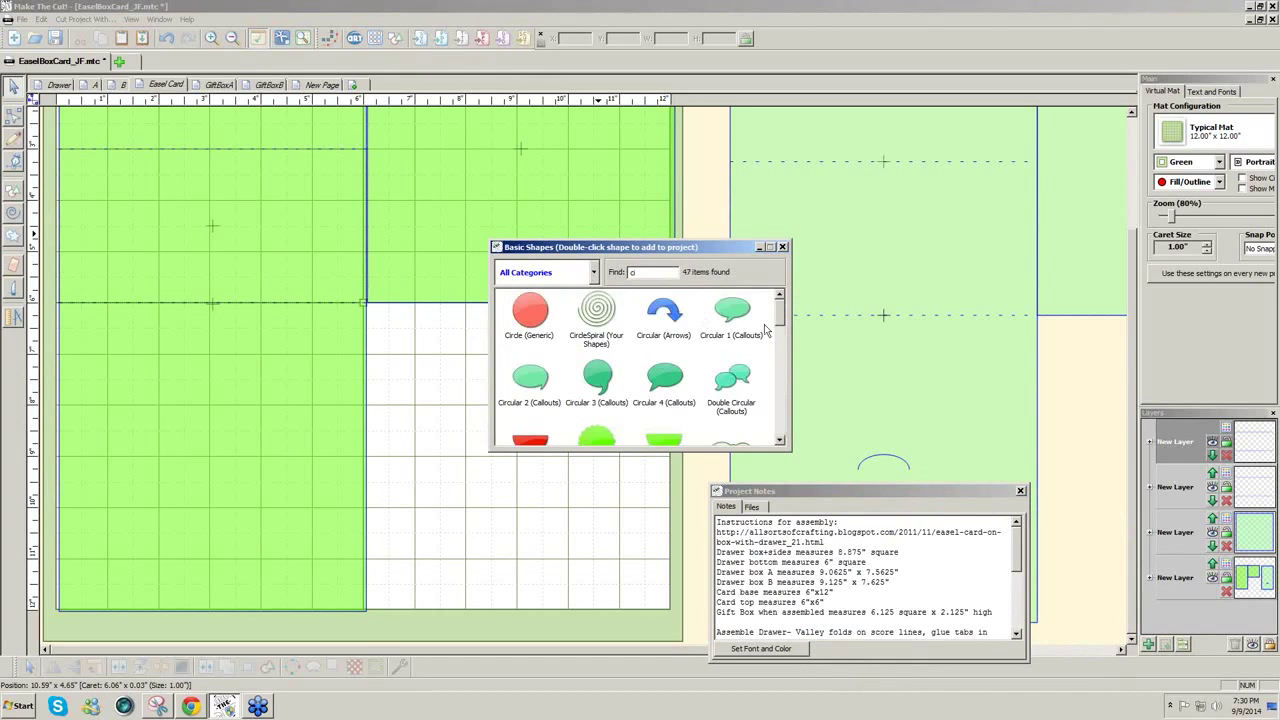
scroll(781, 323, "down", 1)
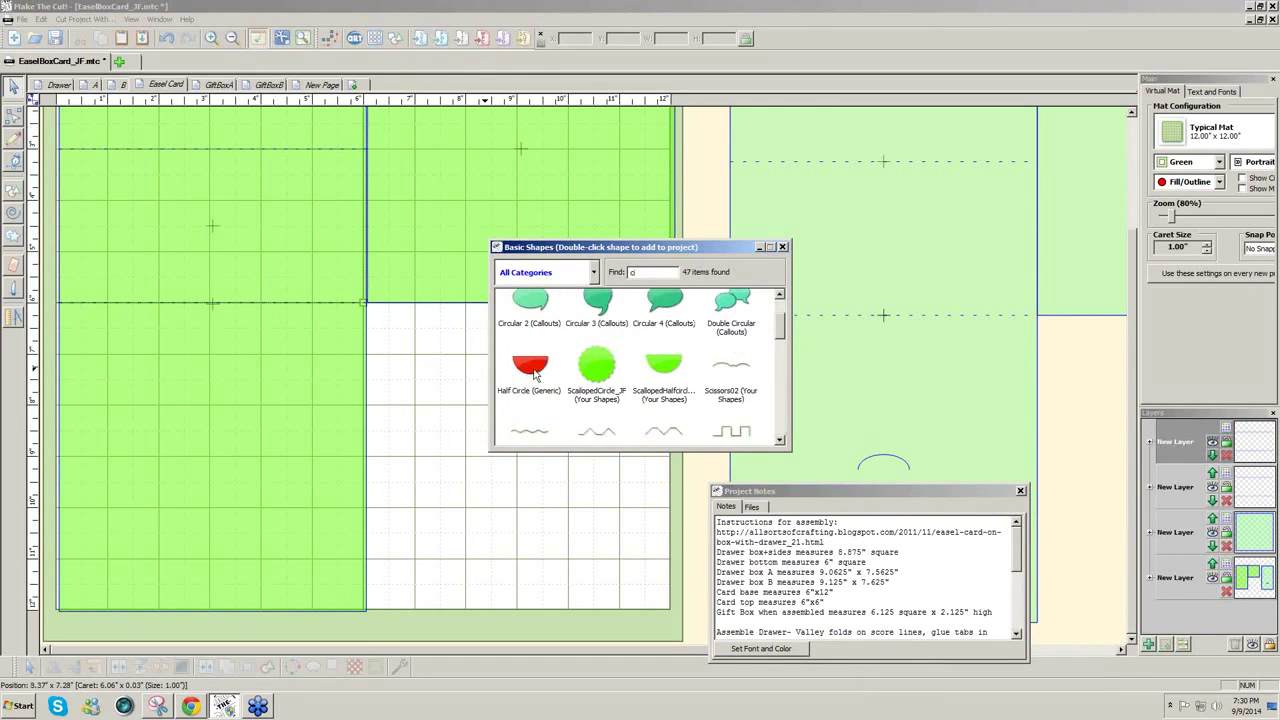
left_click(1149, 645)
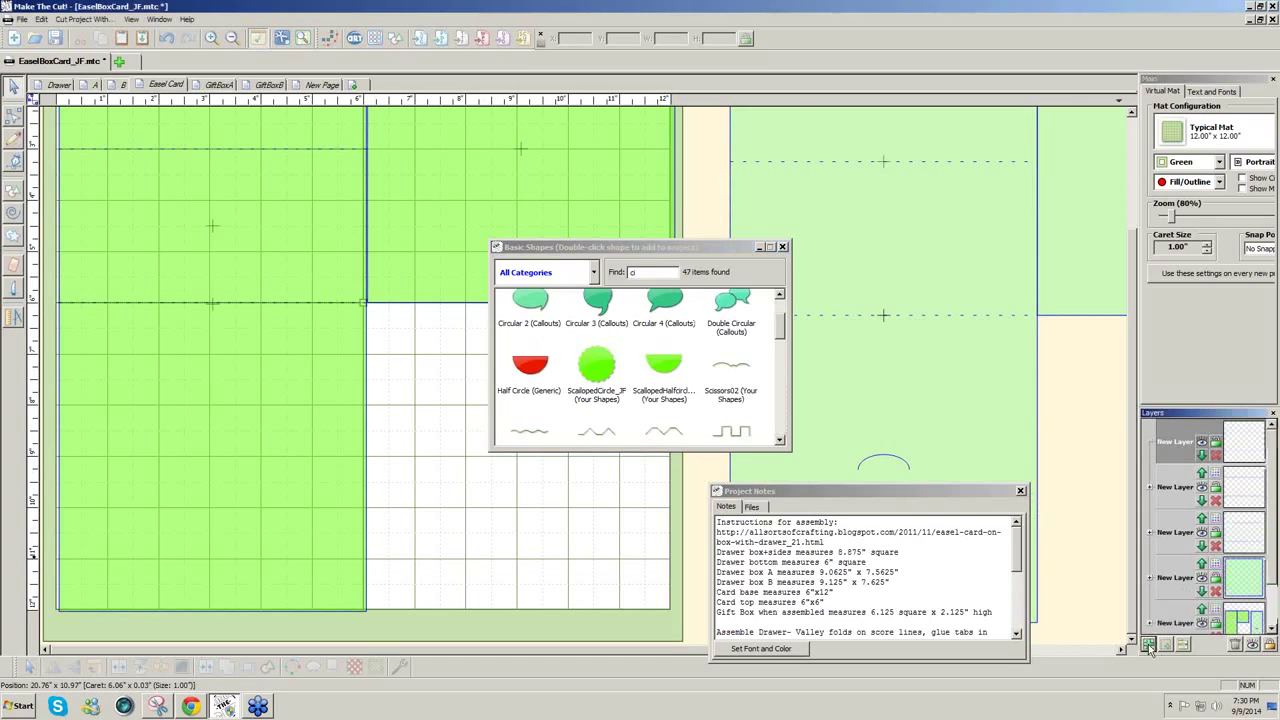
double_click(531, 368)
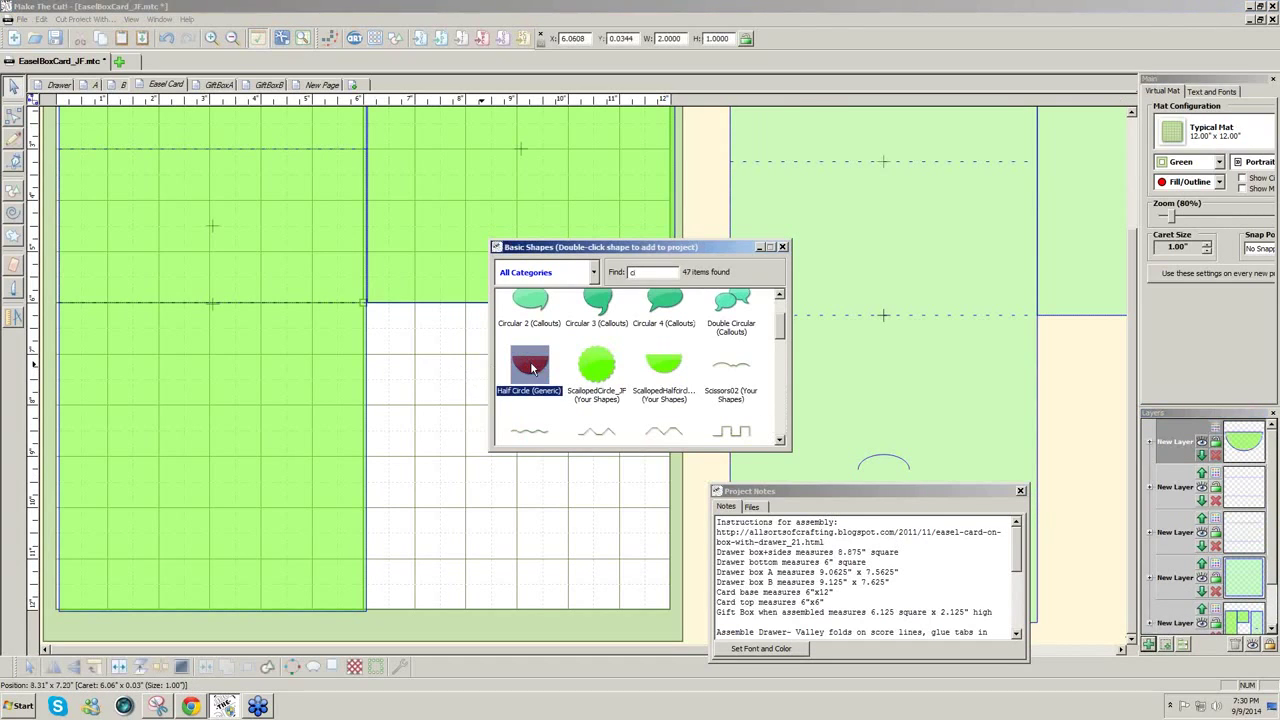
left_click(783, 247)
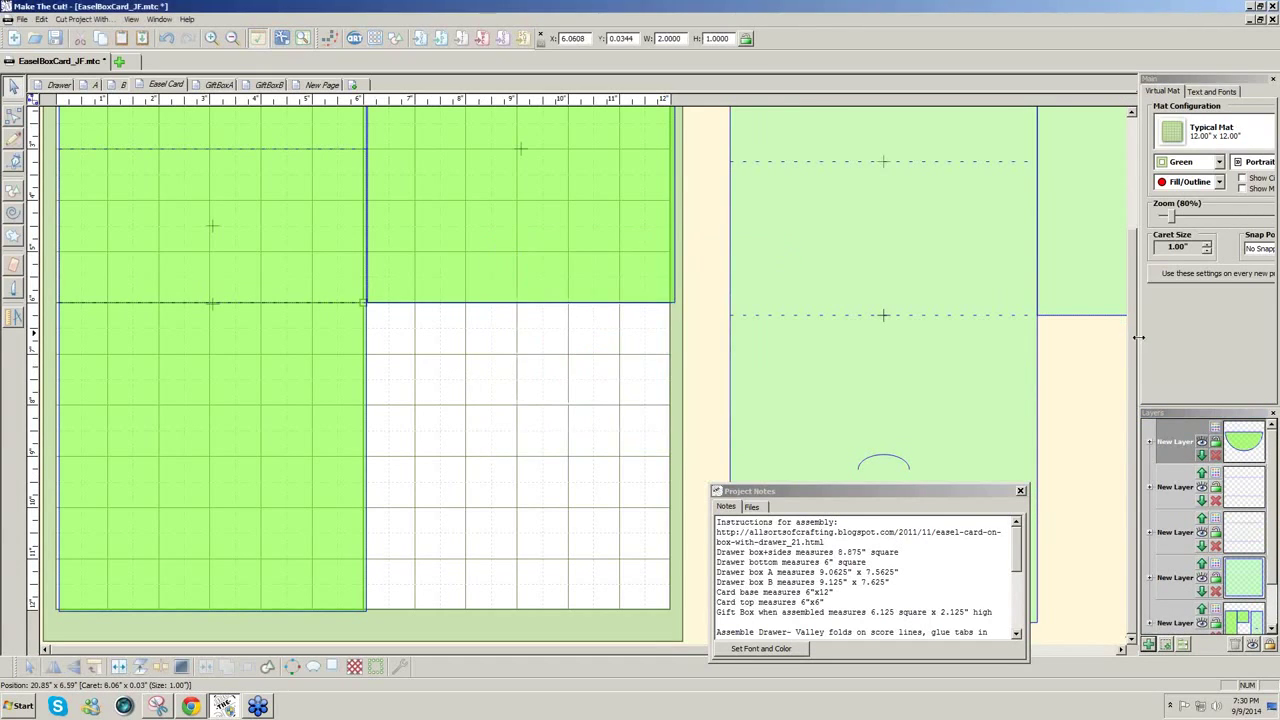
Move the half circle into the lower half of the card base
scroll(1129, 296, "up", 2)
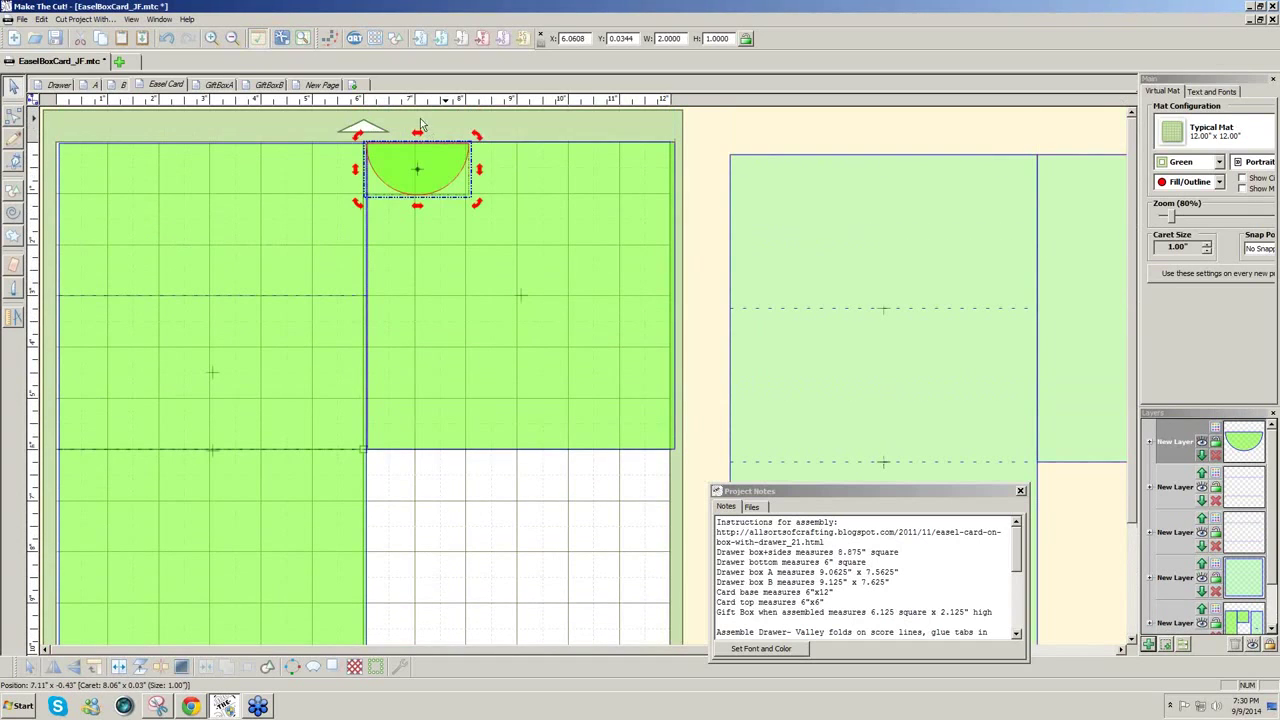
left_click(425, 125)
left_click_drag(423, 190, 208, 576)
left_click_drag(1132, 363, 1133, 489)
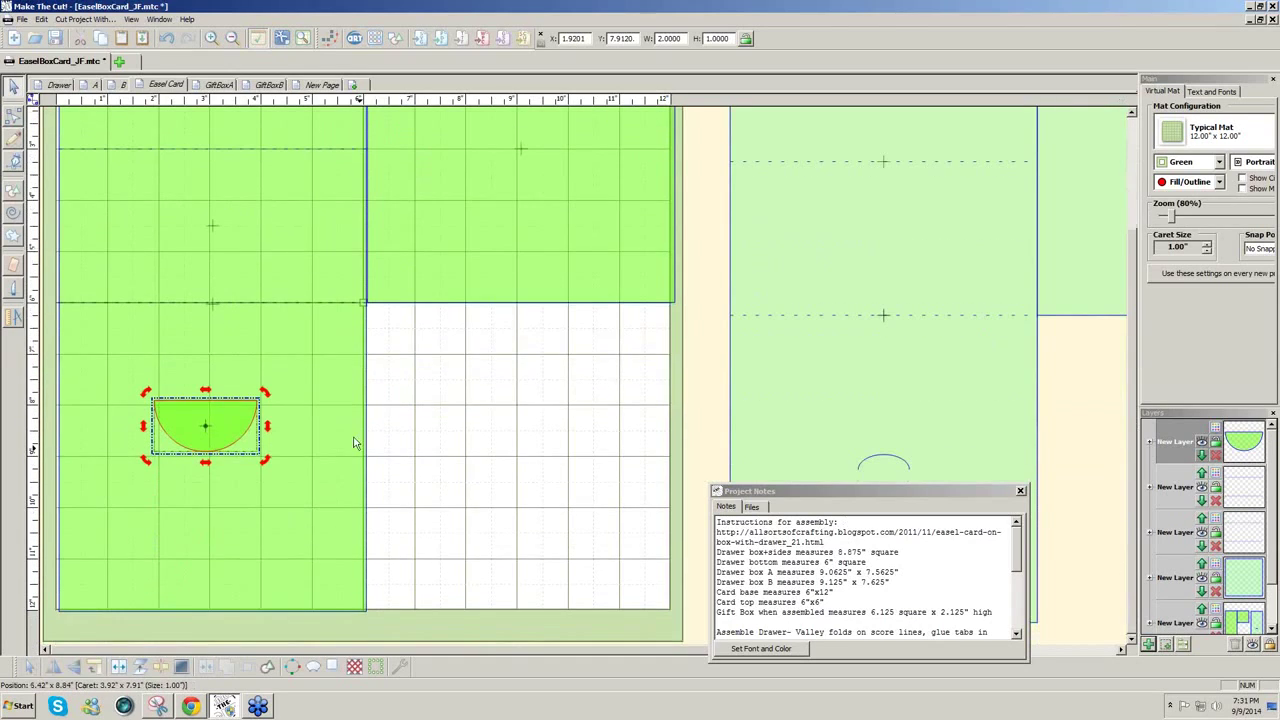
left_click(207, 427)
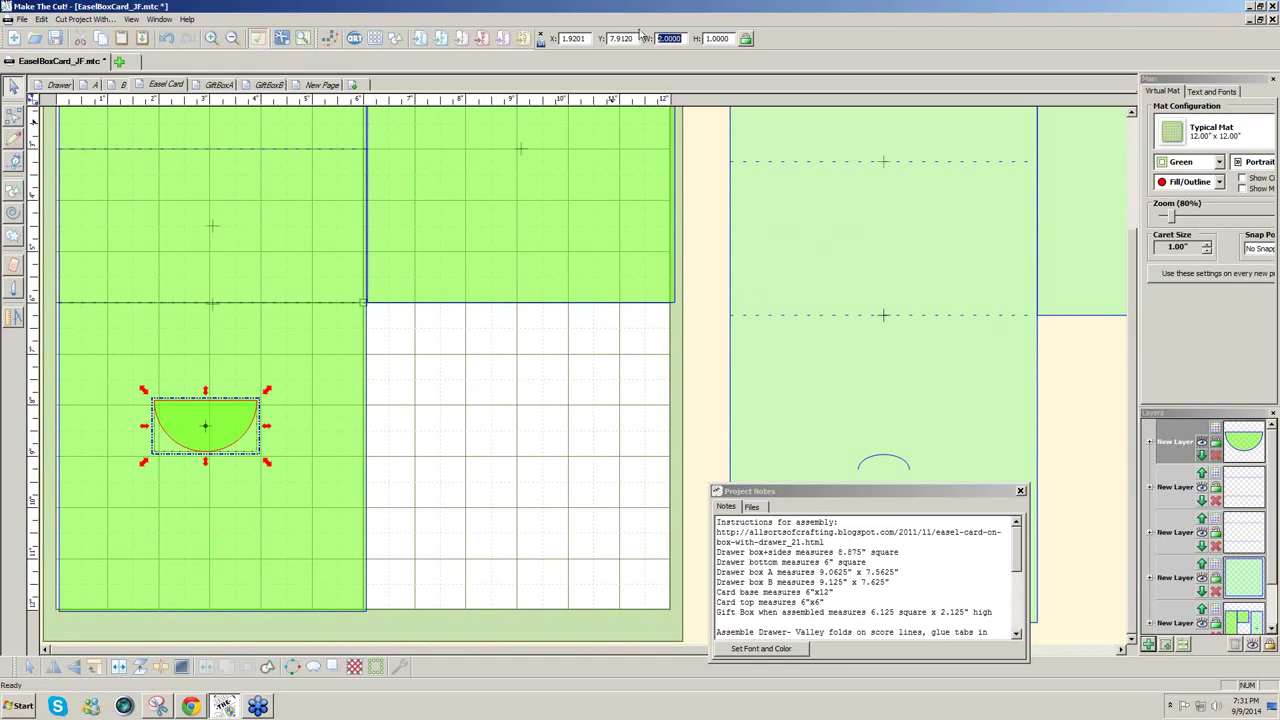
type("1")
key("Return")
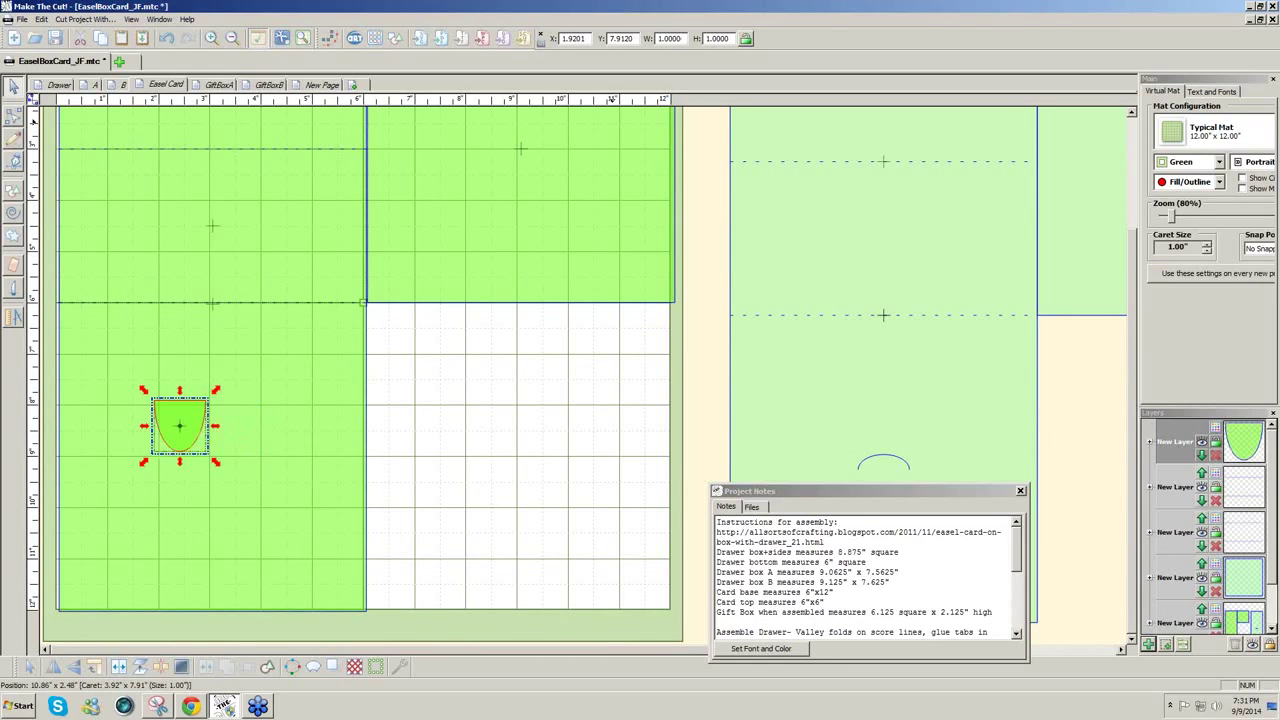
key("ctrl+z")
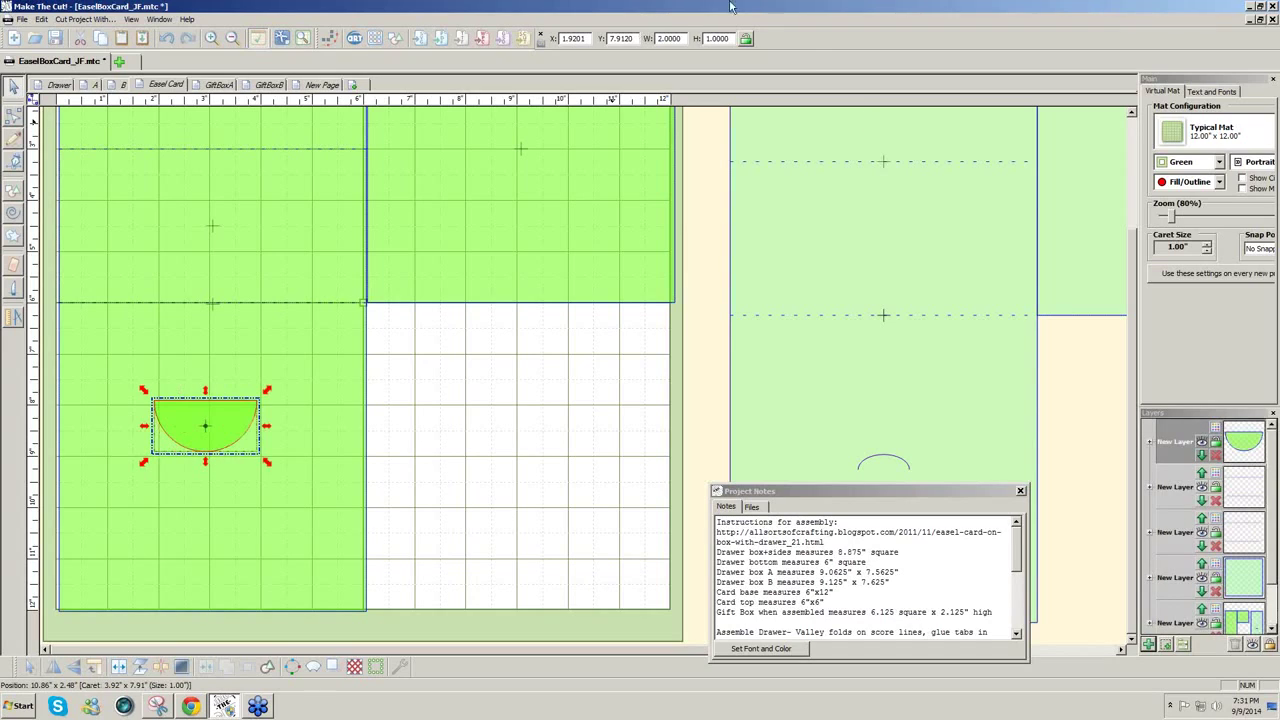
Lock the half circle's proportions, set its width to 1 inch and turn it so the arc faces up
left_click(745, 38)
double_click(669, 38)
type("1")
key("Return")
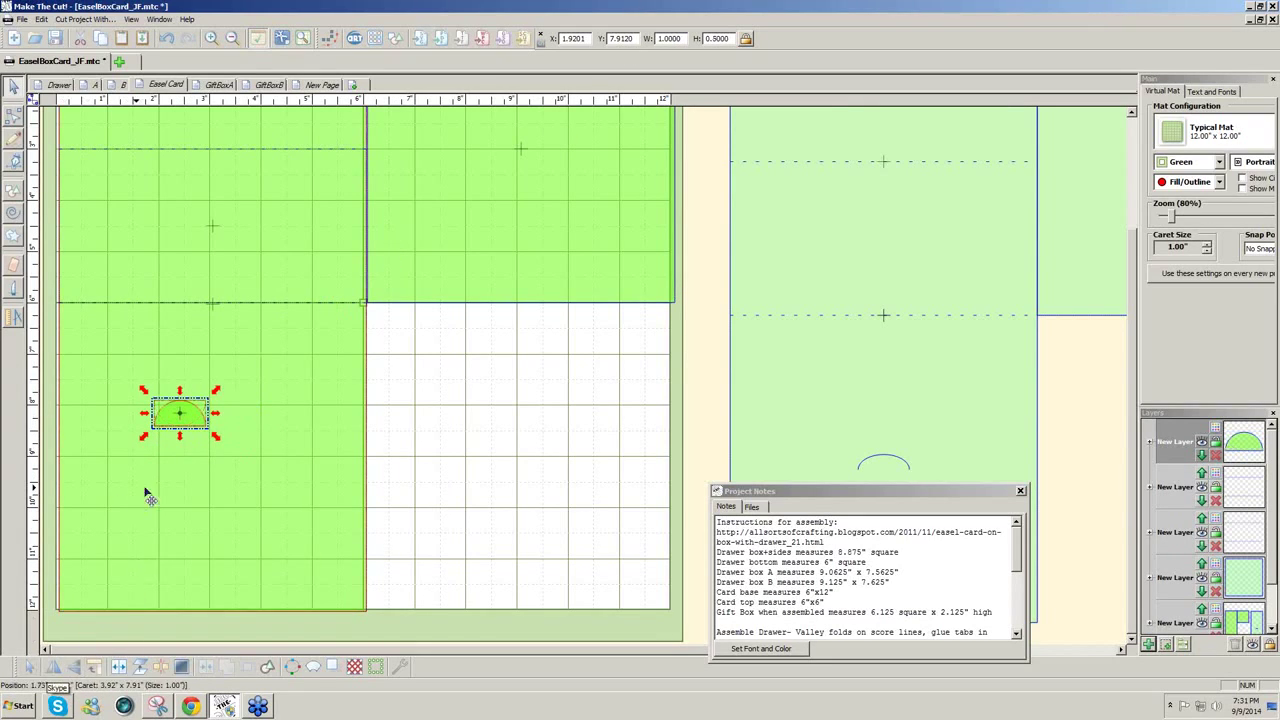
Move the half circle just above the 9 inch grid line and center it horizontally on the card base
left_click_drag(187, 417, 210, 442)
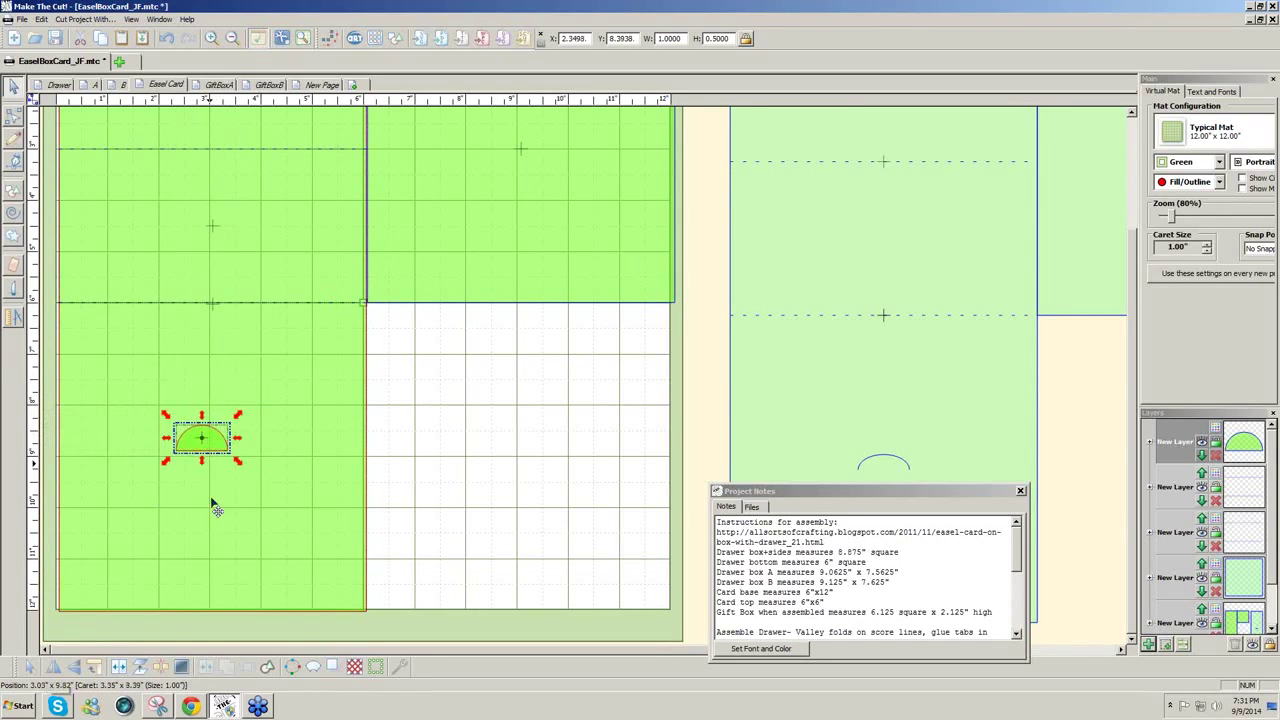
left_click(221, 527)
key("ctrl+shift+c")
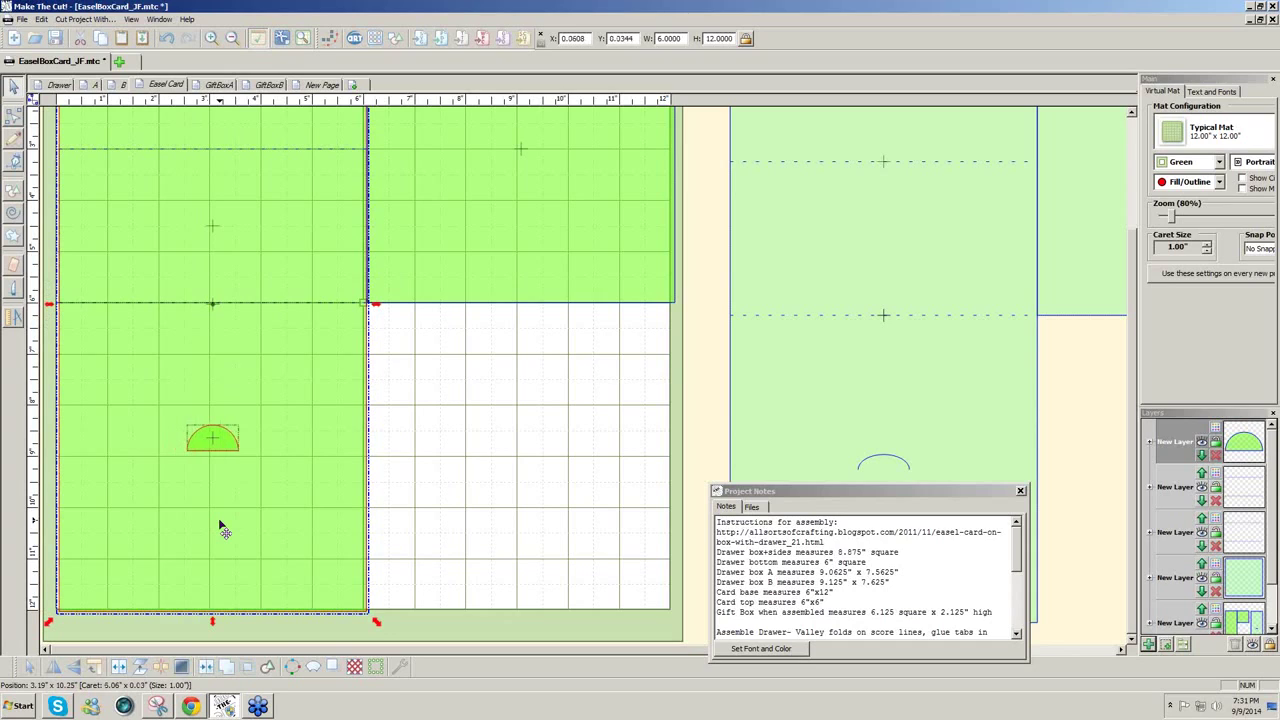
left_click(492, 476)
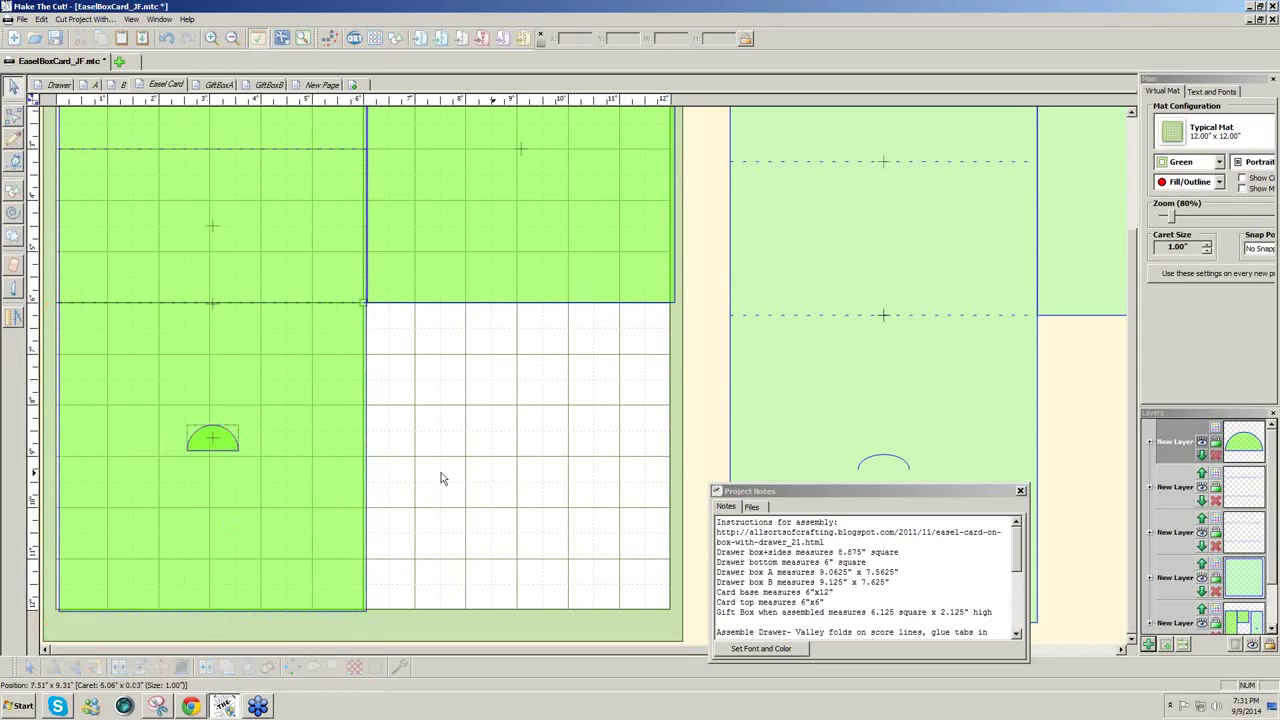
Nudge the half circle vertically until its flat edge sits on the 9 inch grid line
left_click(213, 450)
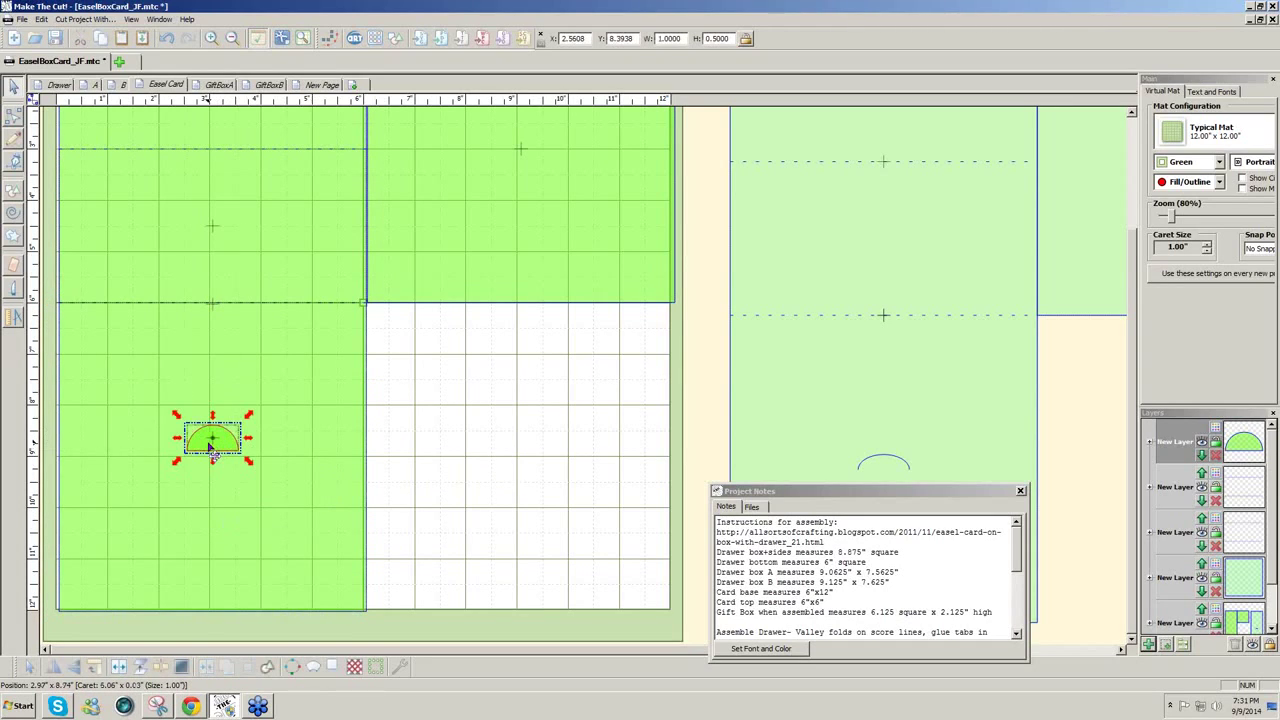
key("Down")
key("Down")
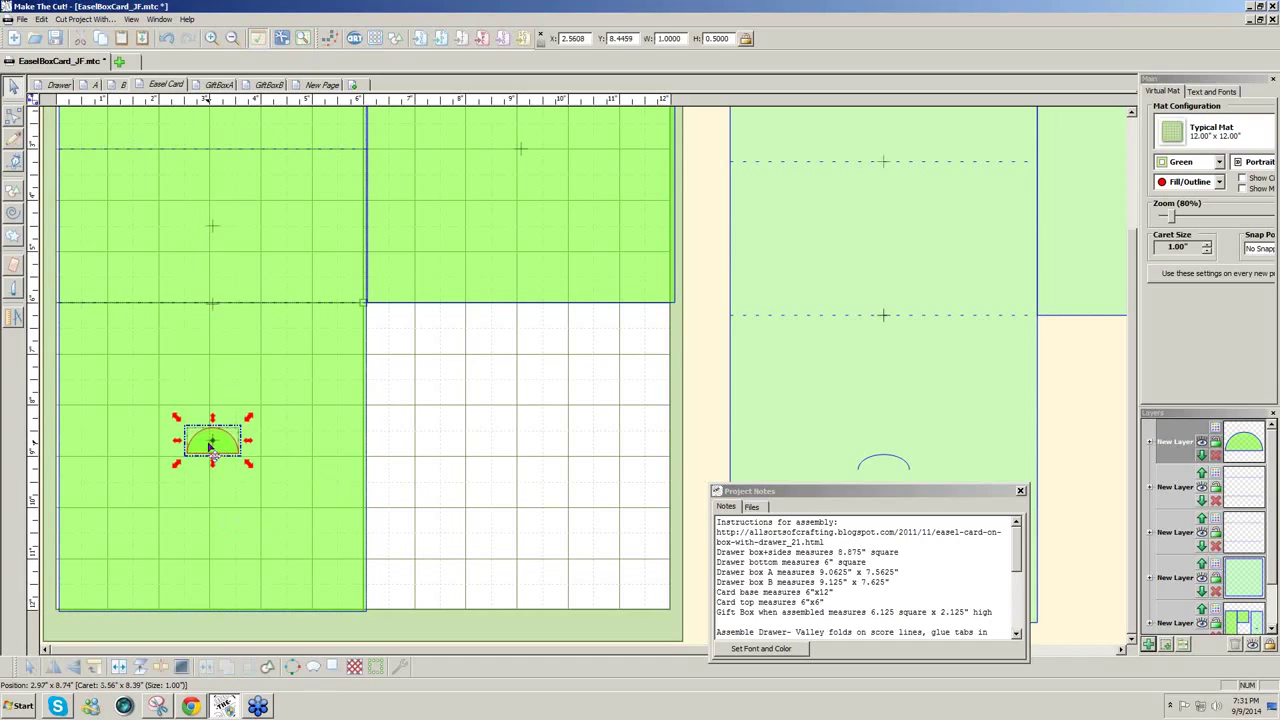
left_click_drag(210, 446, 210, 451)
key("Up")
key("Up")
key("Up")
key("Up")
key("Up")
key("Up")
key("Up")
key("Up")
key("Up")
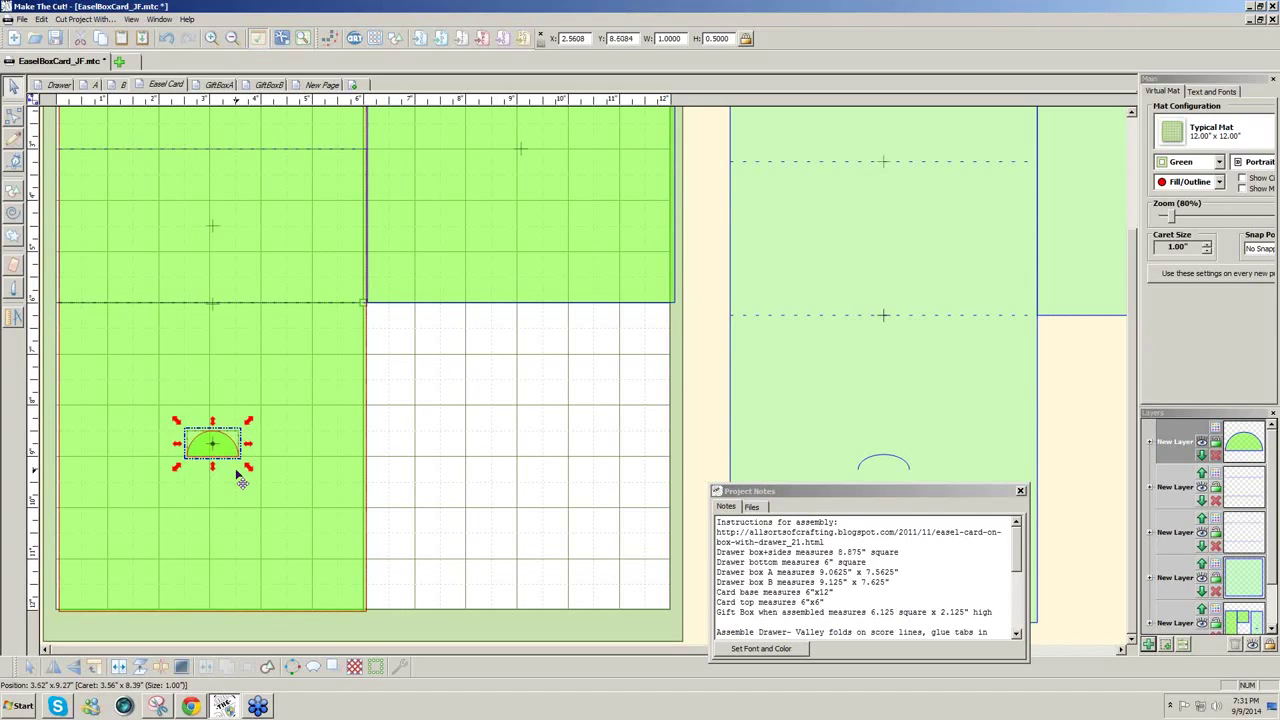
Delete the half circle's straight lower edge, keeping only the arc
left_click(13, 117)
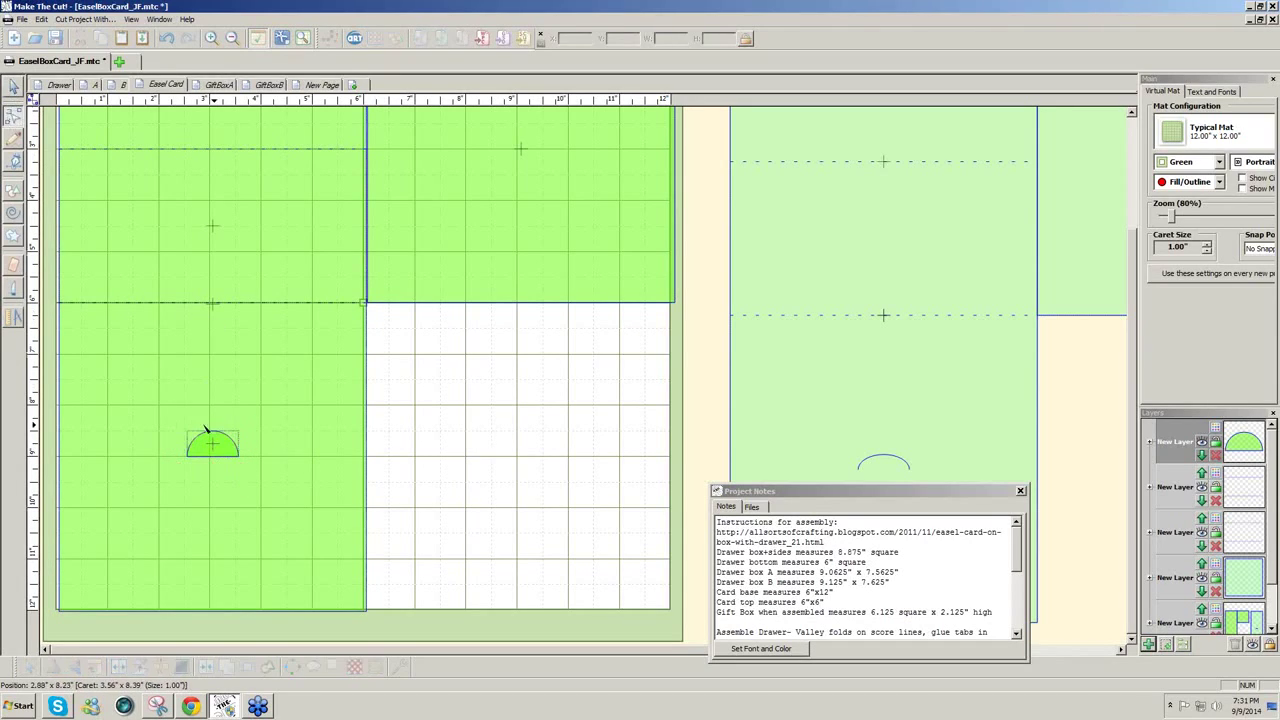
left_click(211, 455)
key("Delete")
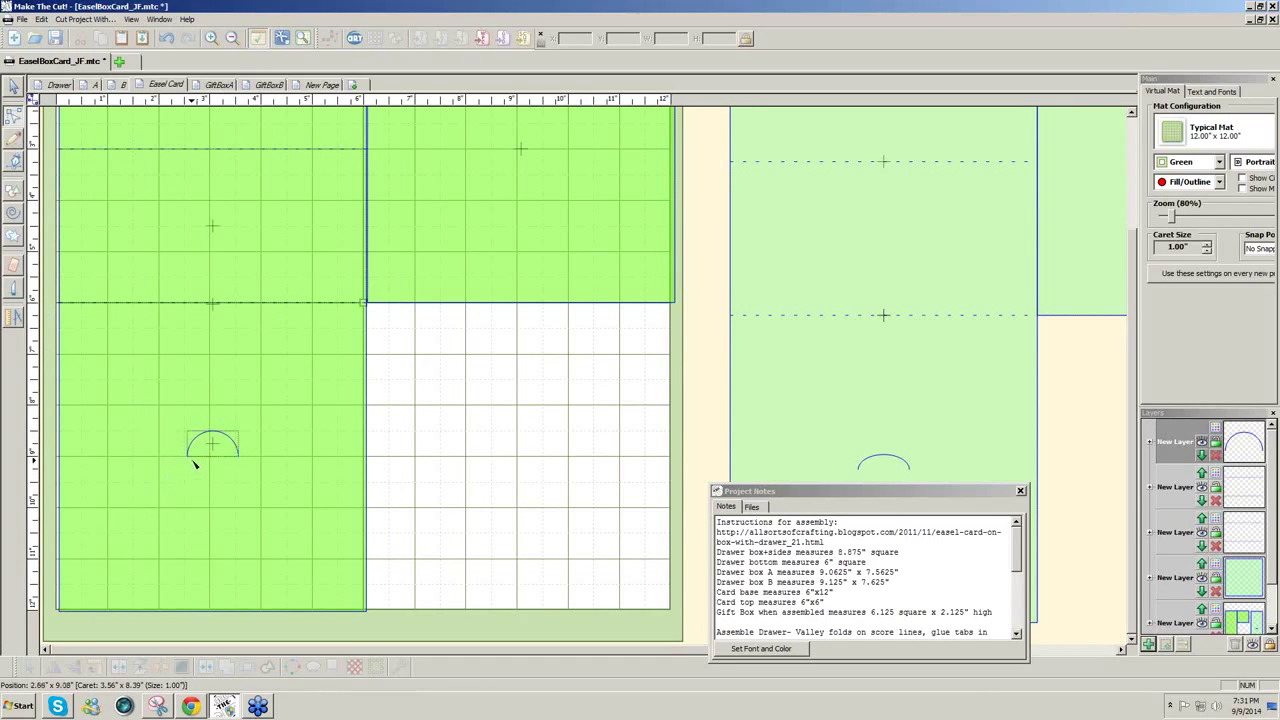
Join the arc and the 6 by 12 inch card base into one shape
left_click(13, 115)
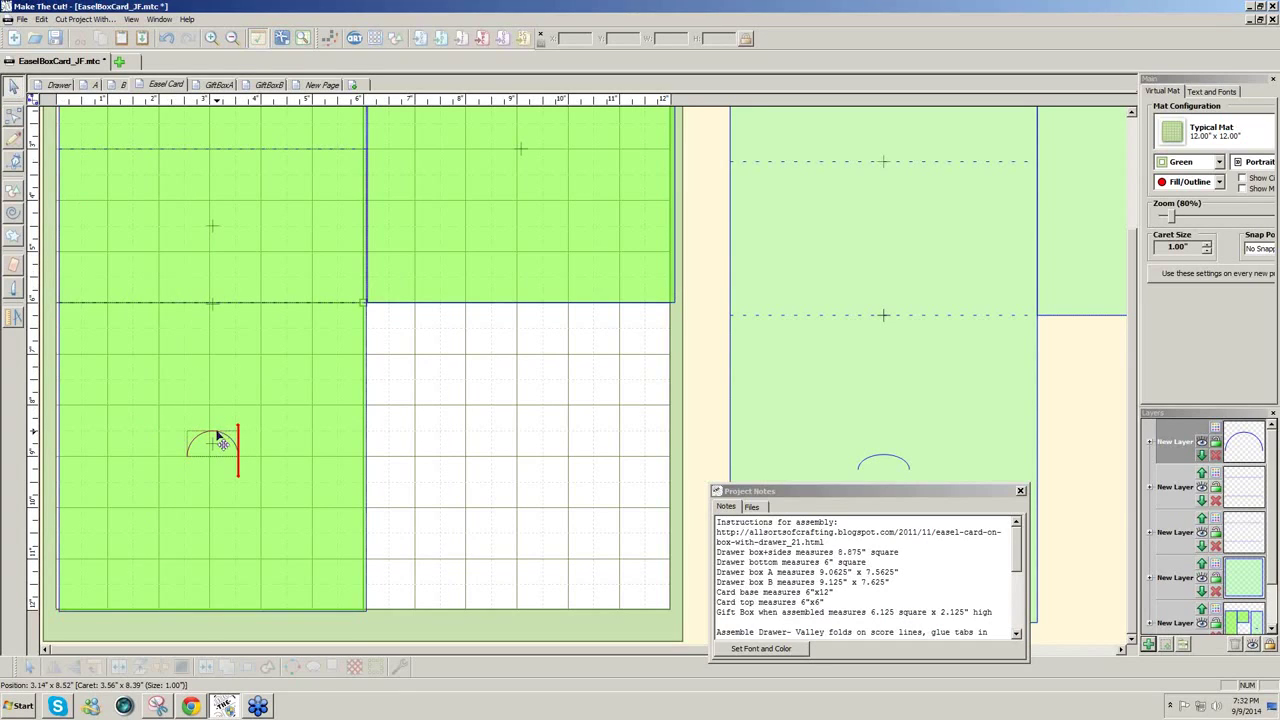
left_click_drag(447, 517, 74, 386)
left_click(210, 510)
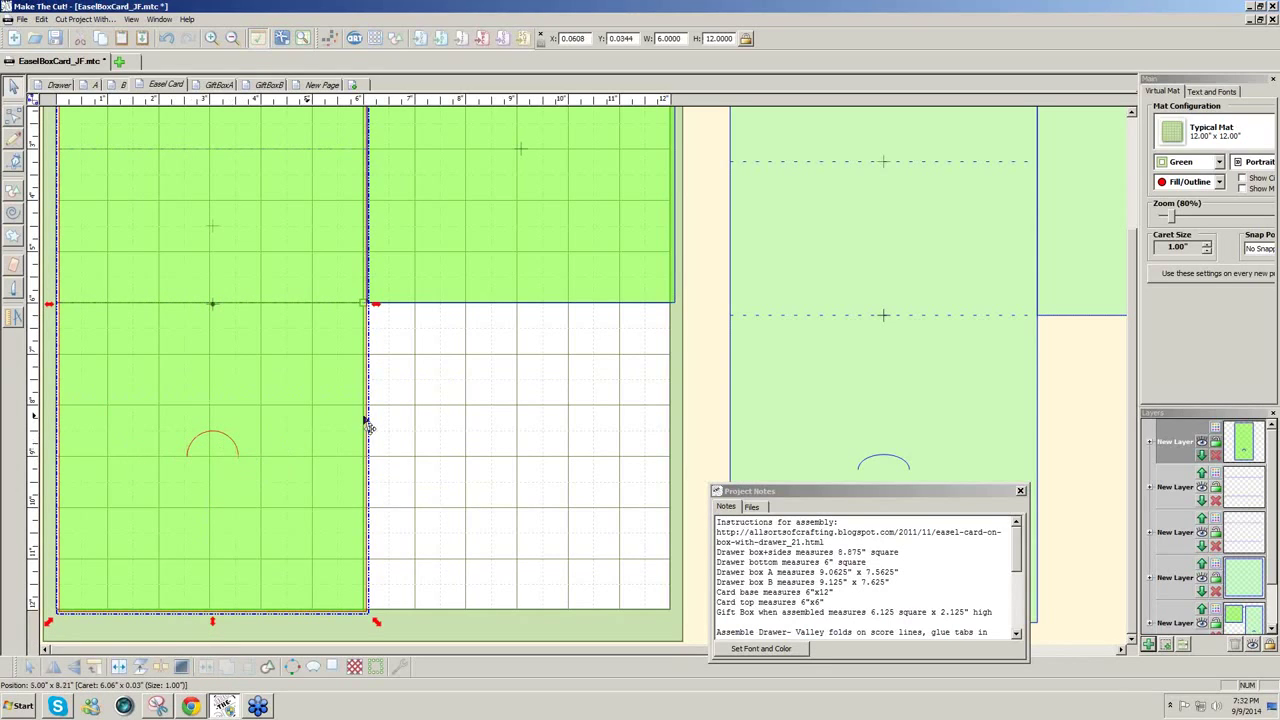
Draw a straight line about 0.86 inch long across the arc's open ends on a new layer
left_click(15, 167)
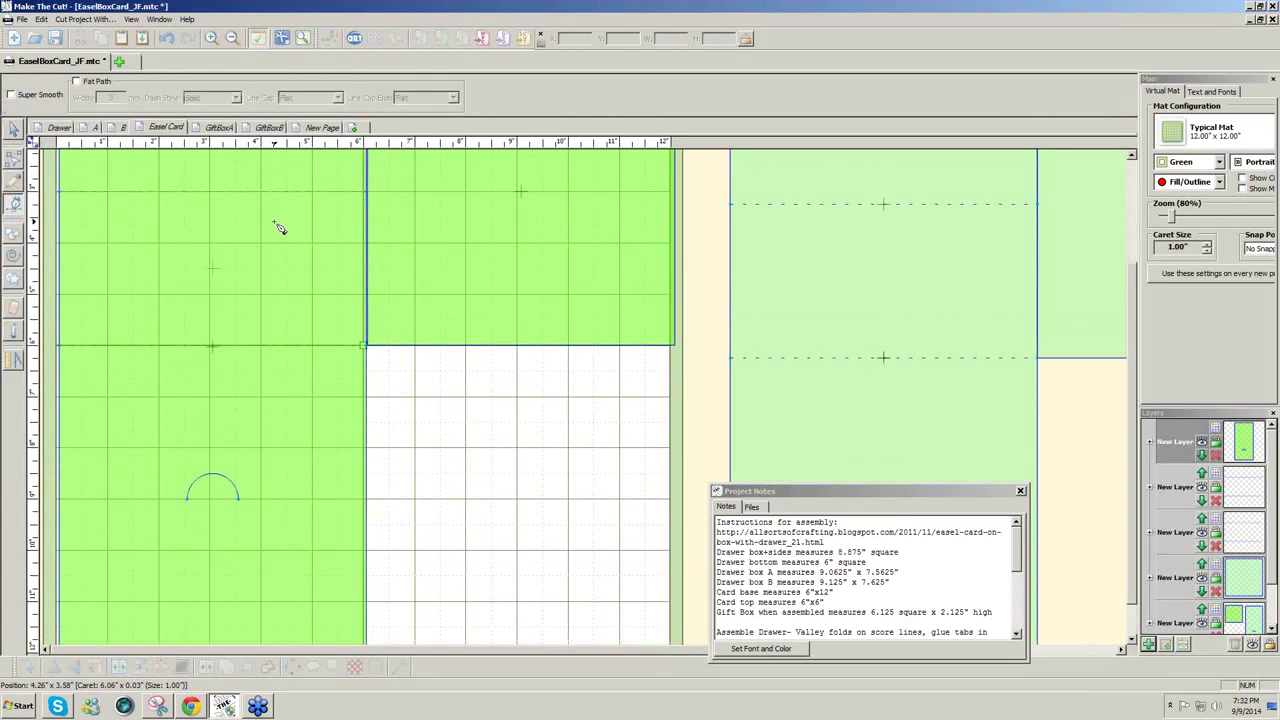
left_click(1148, 644)
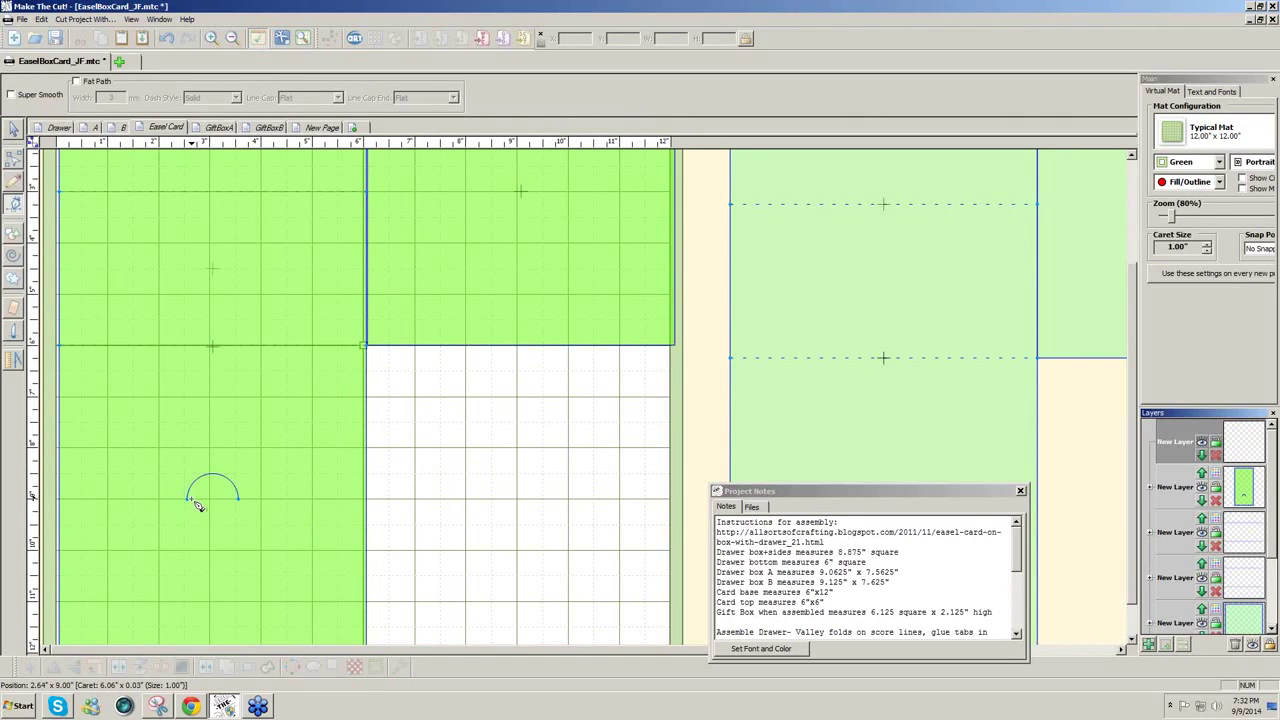
left_click_drag(197, 505, 238, 504)
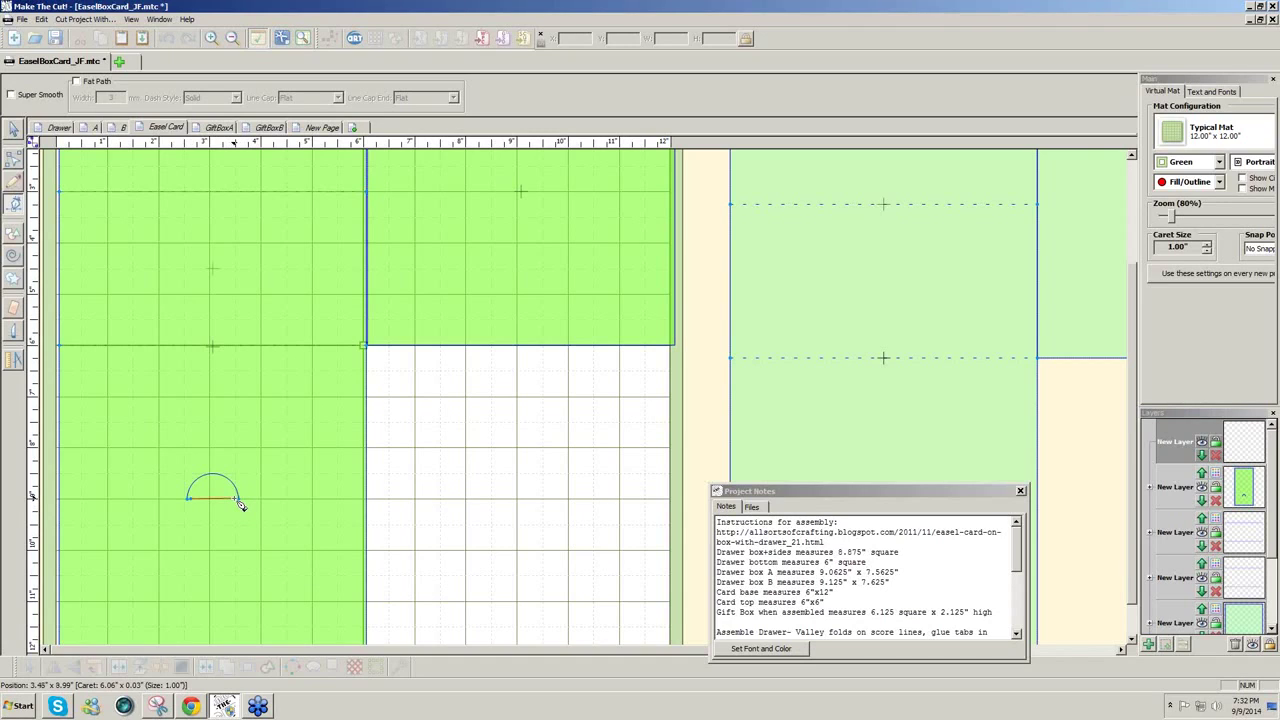
left_click_drag(237, 502, 238, 500)
left_click(13, 129)
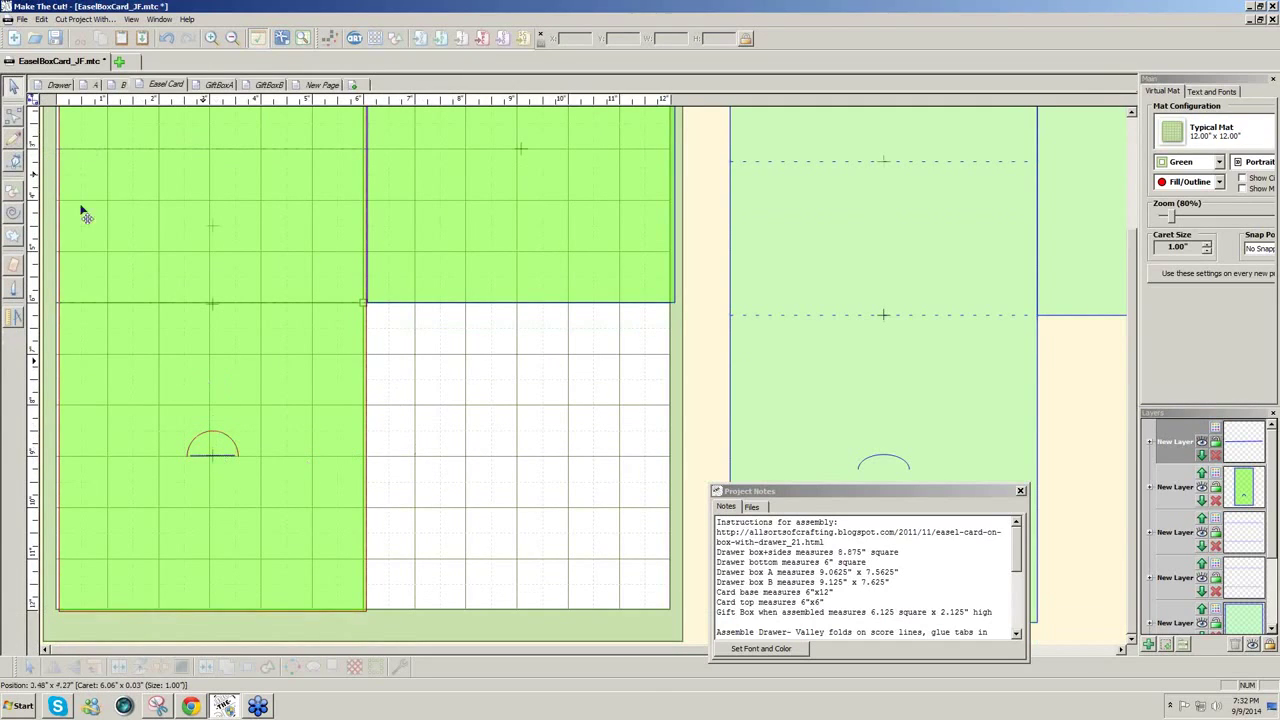
left_click(14, 87)
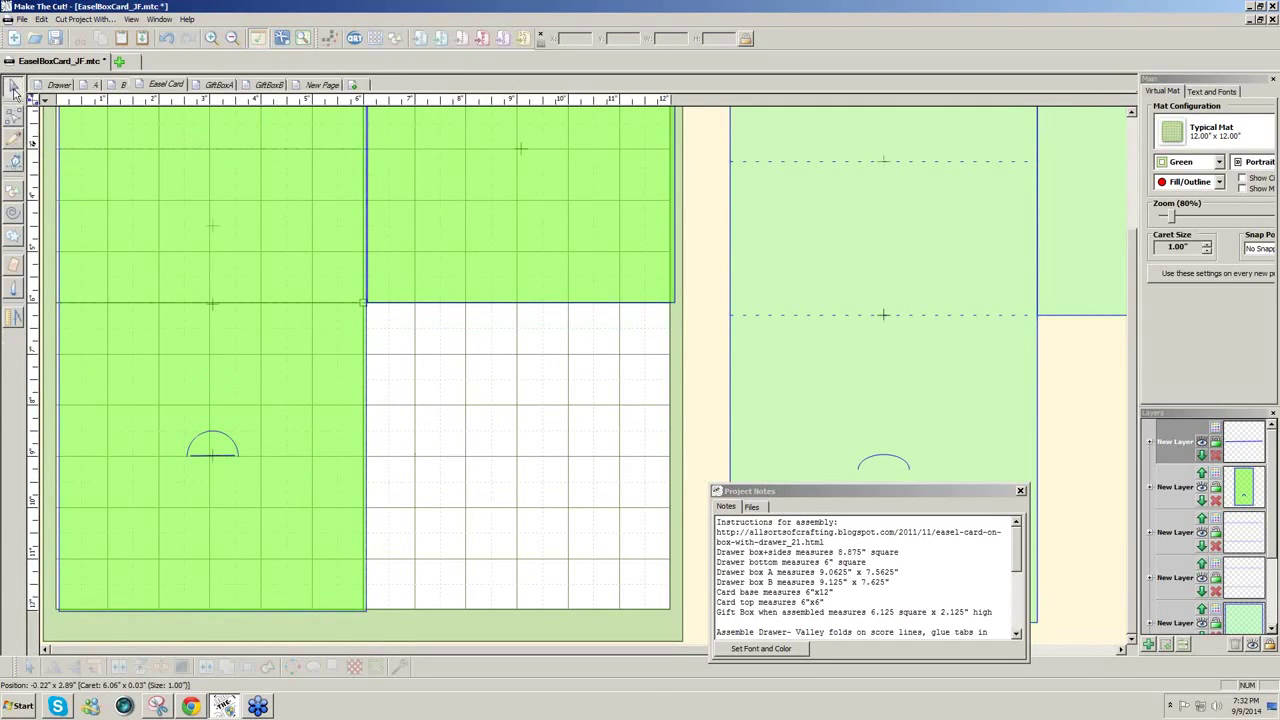
Turn the short line under the arc into a score line with a new line style of 0.06 inch dashes
left_click_drag(694, 434, 190, 578)
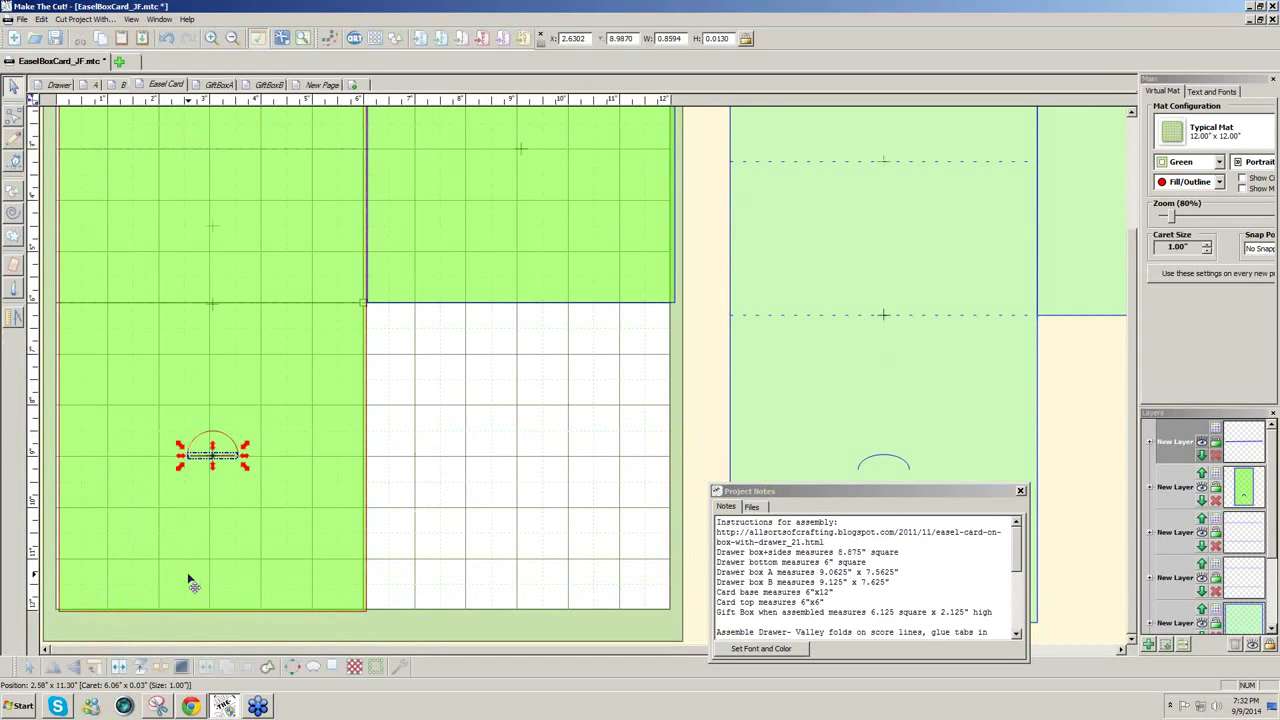
left_click(1216, 430)
left_click(1200, 562)
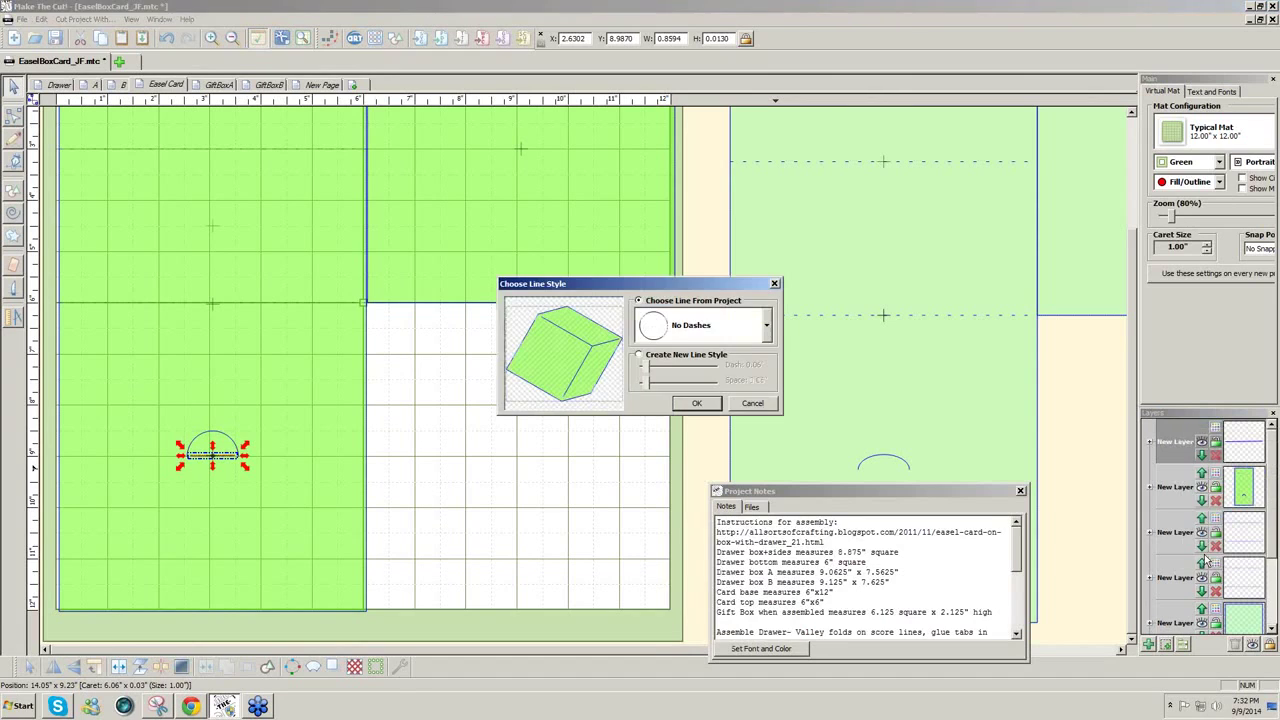
left_click(639, 356)
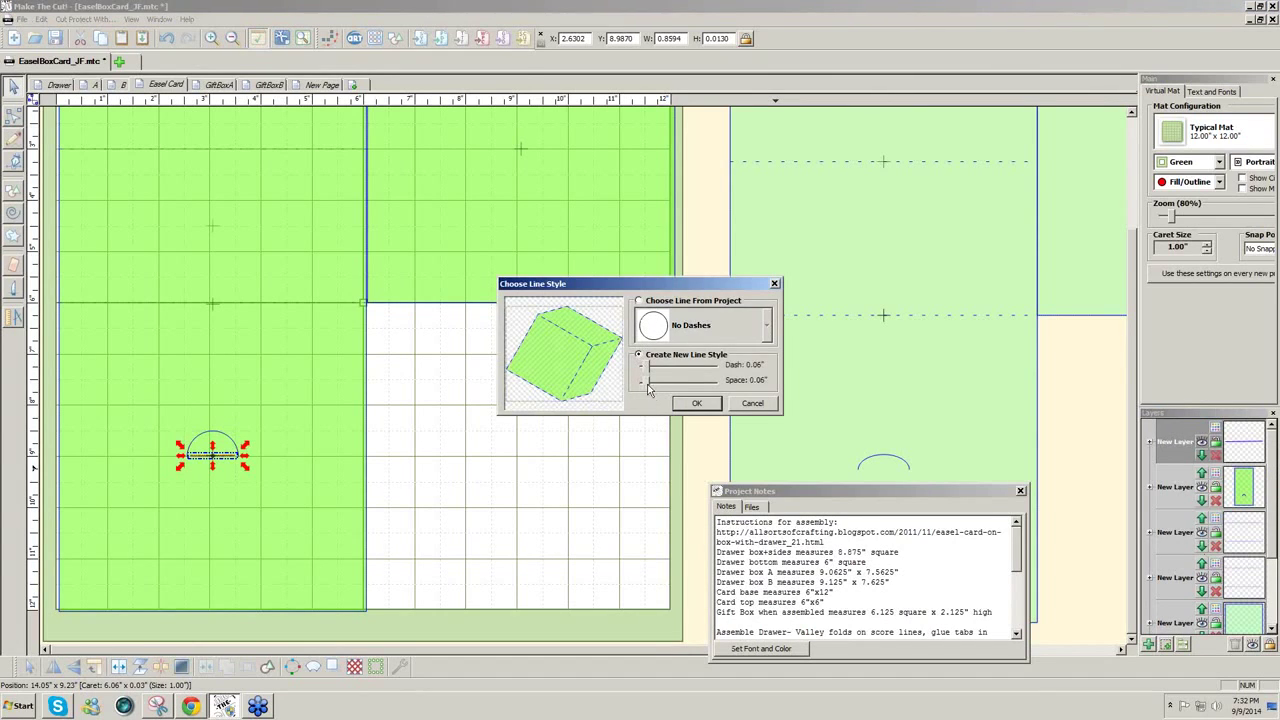
left_click(689, 404)
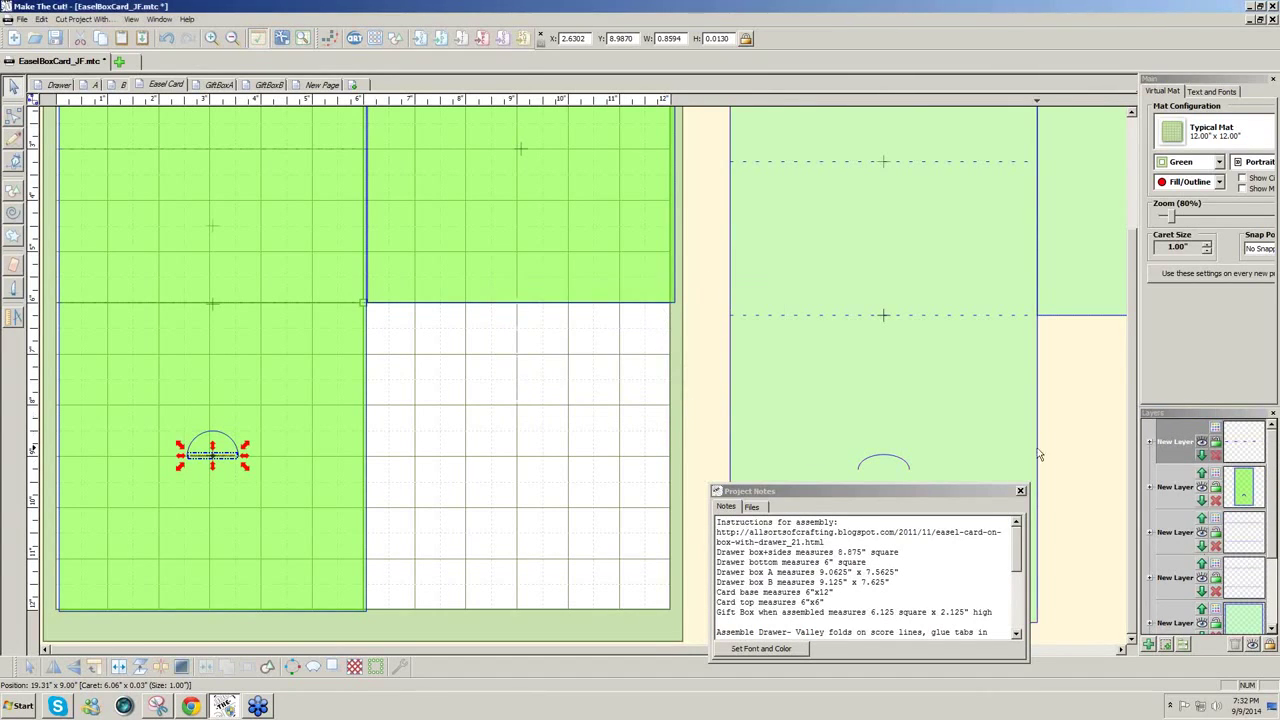
left_click(1097, 462)
left_click_drag(1129, 457, 1128, 325)
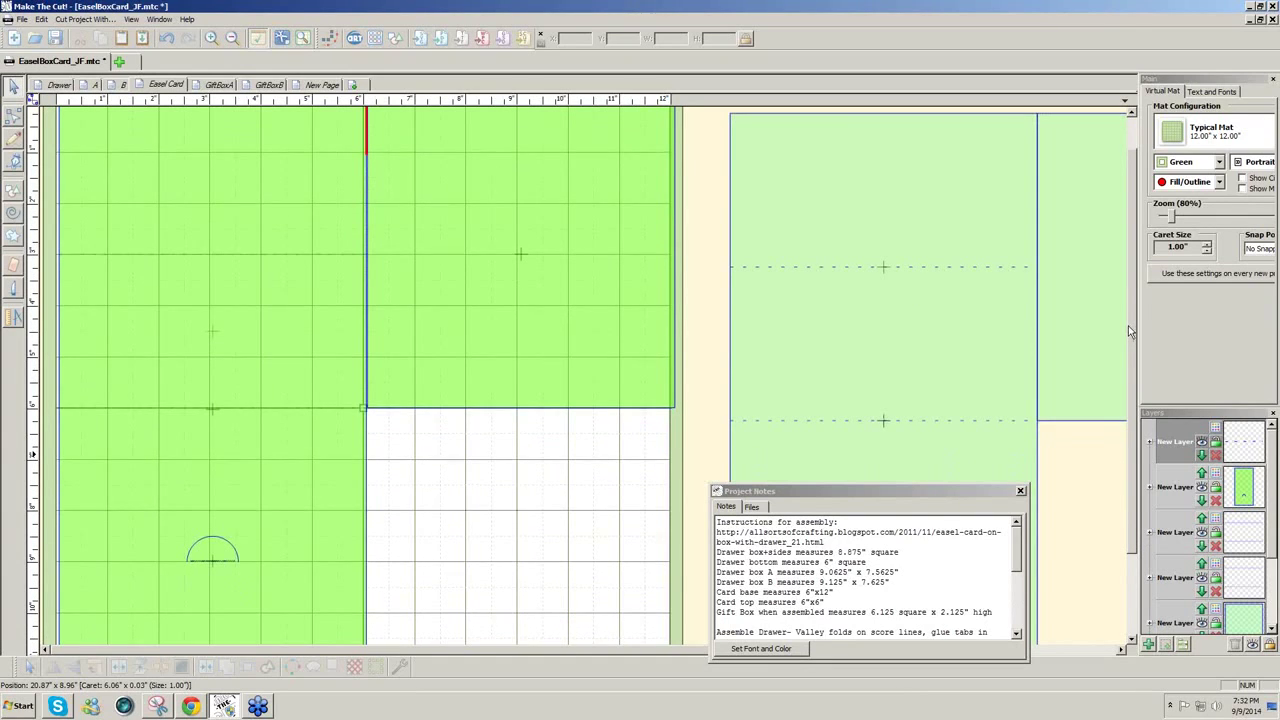
left_click_drag(1128, 325, 1125, 352)
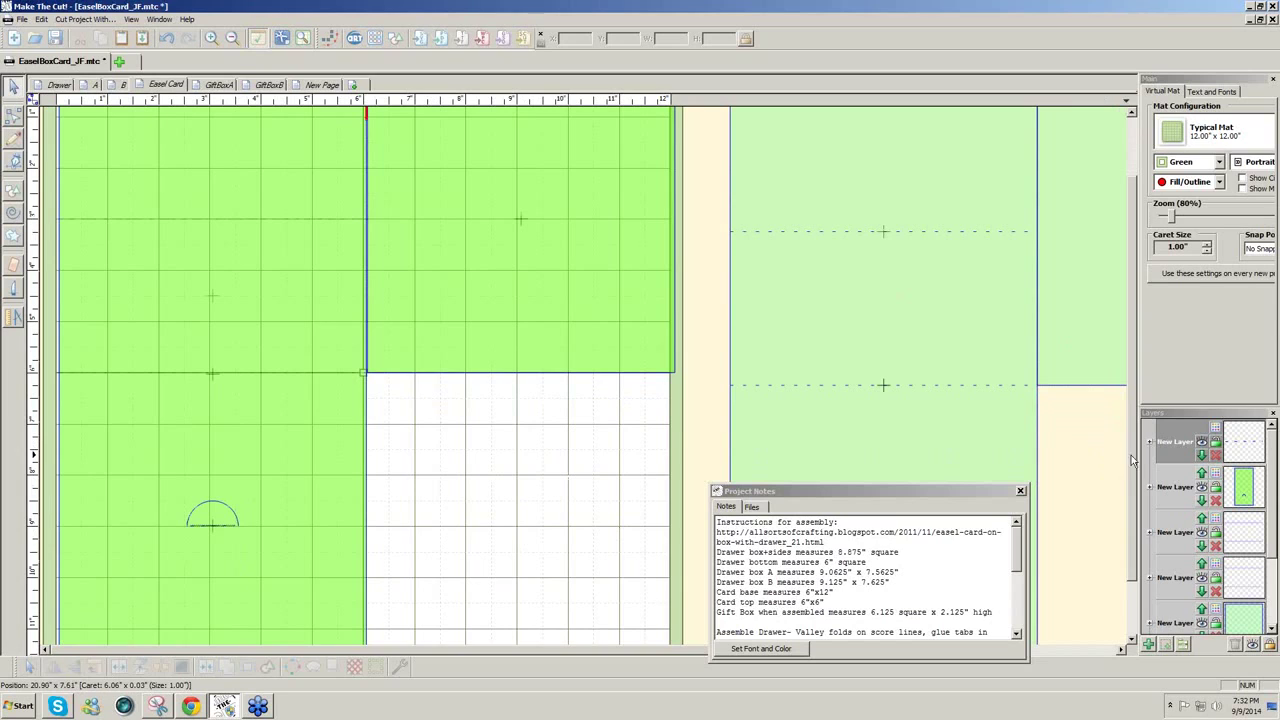
Check the GiftBoxA and GiftBoxB pages, then switch to Chrome and open the Gift Box template on templatemaker.nl
left_click(219, 86)
left_click(265, 86)
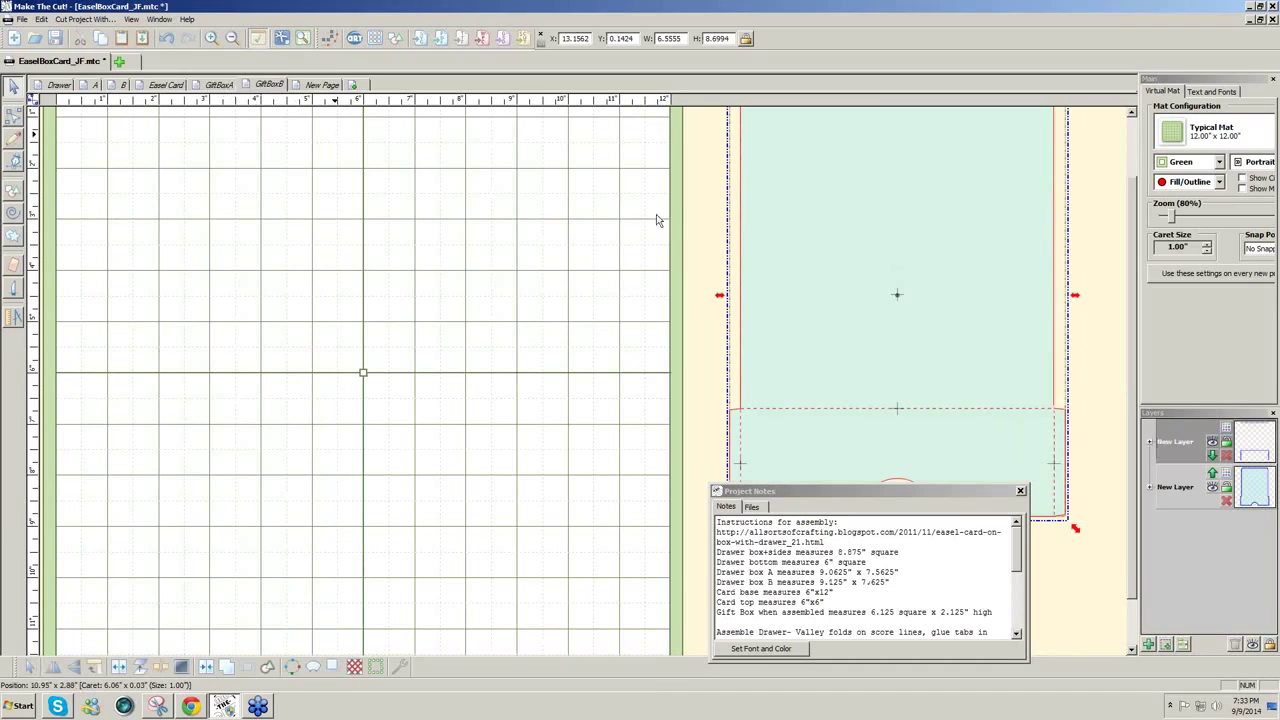
left_click_drag(1135, 360, 1133, 335)
left_click(197, 706)
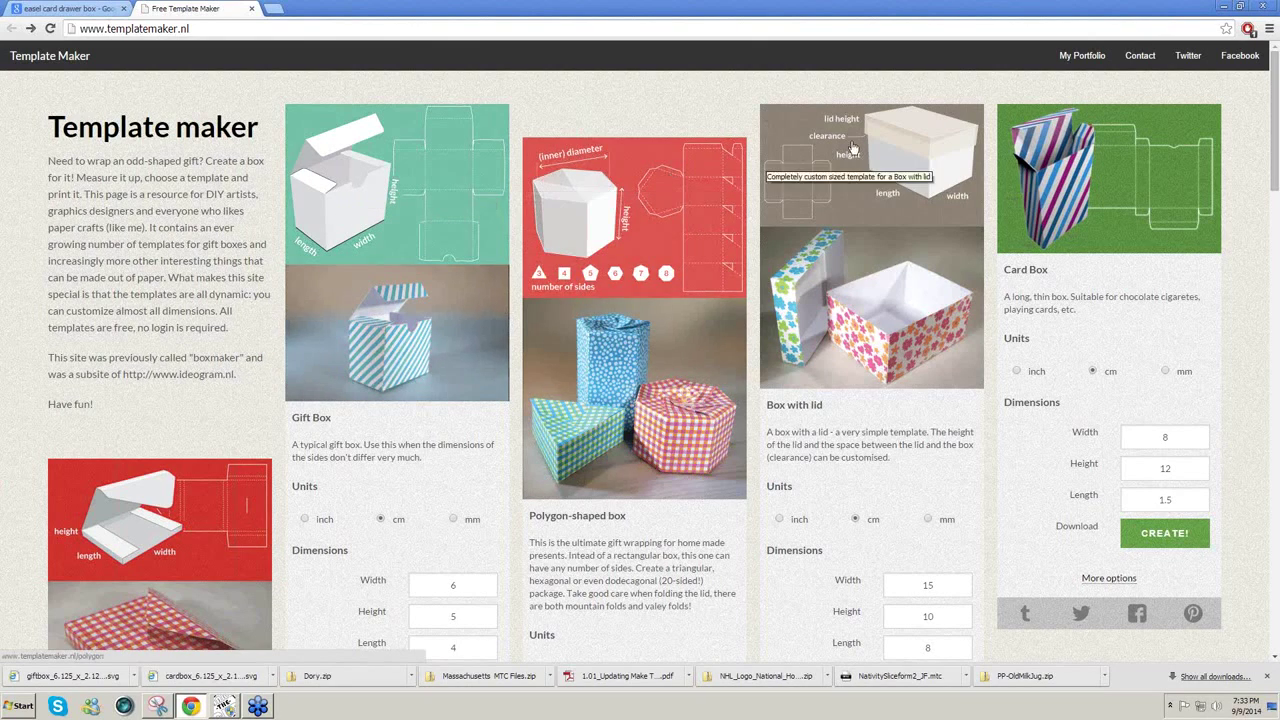
left_click(343, 216)
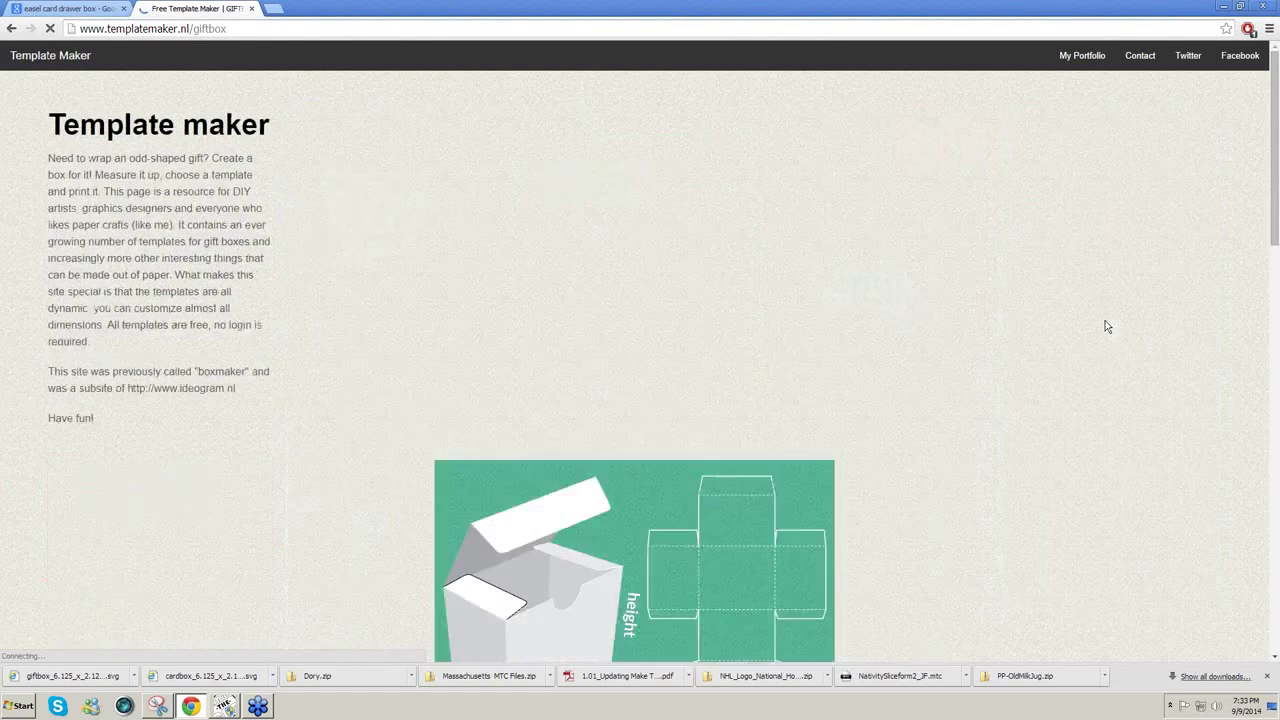
scroll(1107, 326, "down", 3)
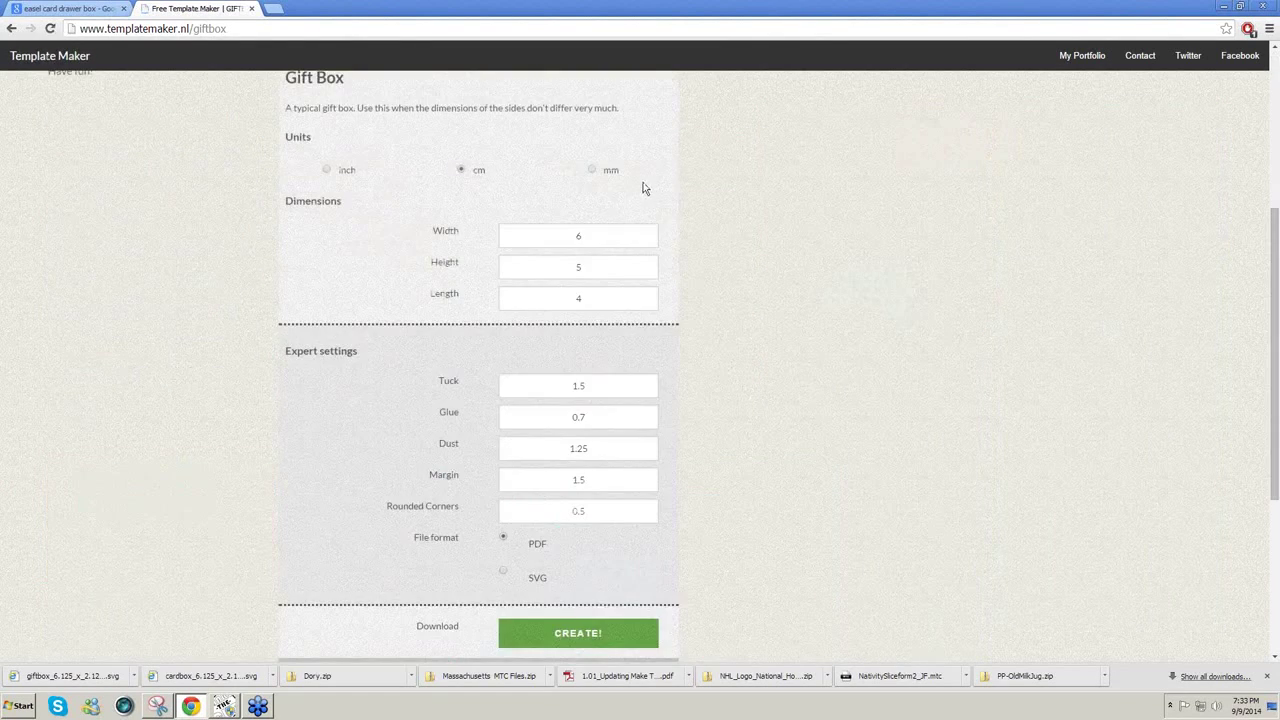
Set the gift box units to inch, with width 6.125, height 2.125 and length 6.125
left_click(327, 170)
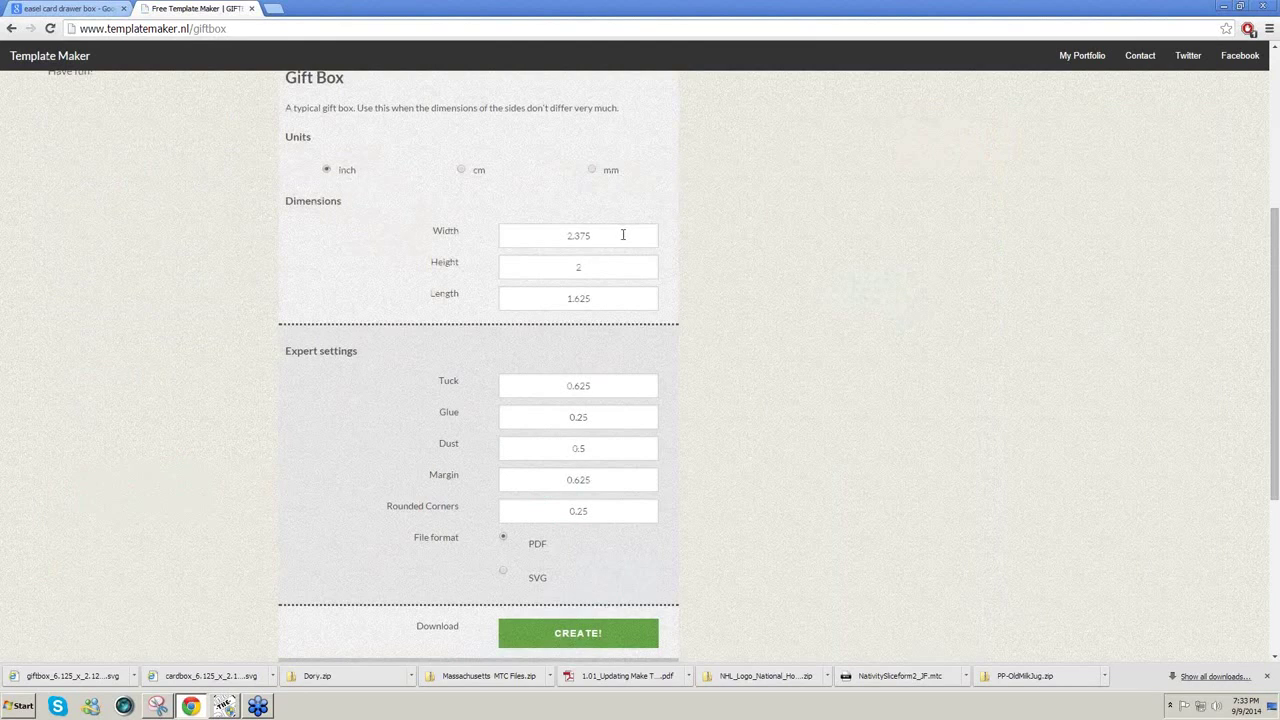
left_click_drag(623, 235, 524, 234)
type("6.125")
key("Tab")
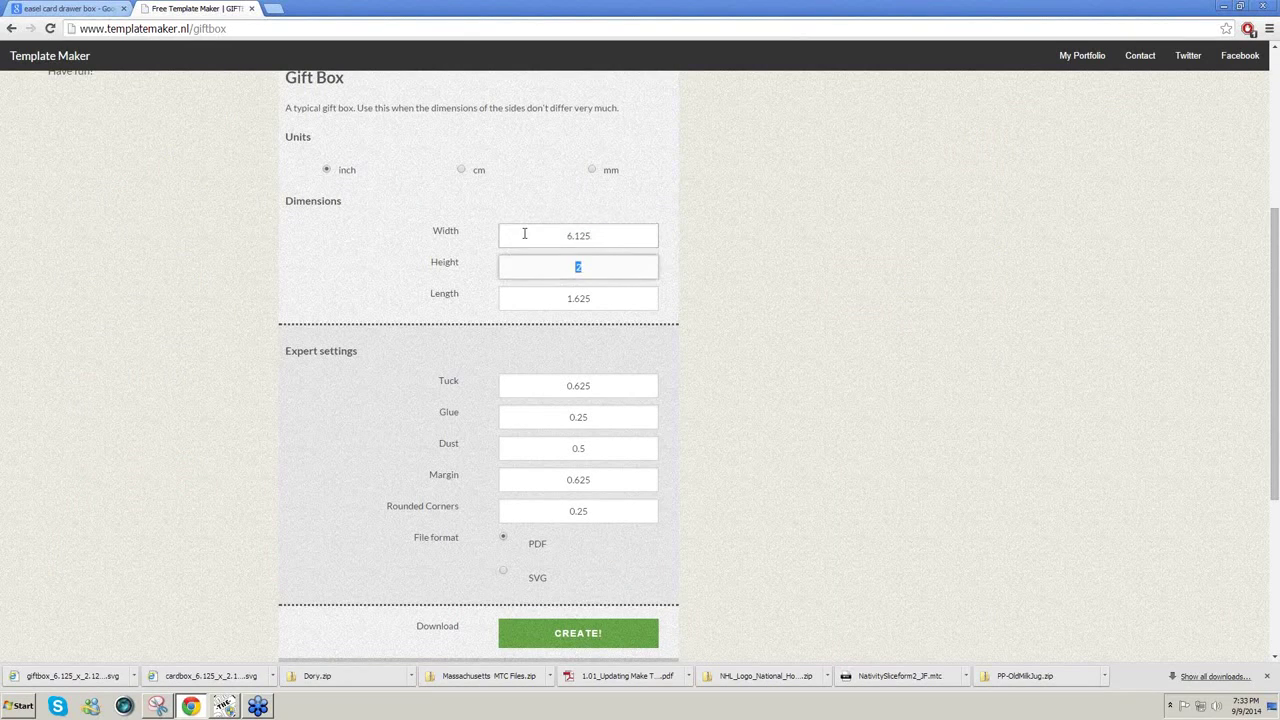
type("2")
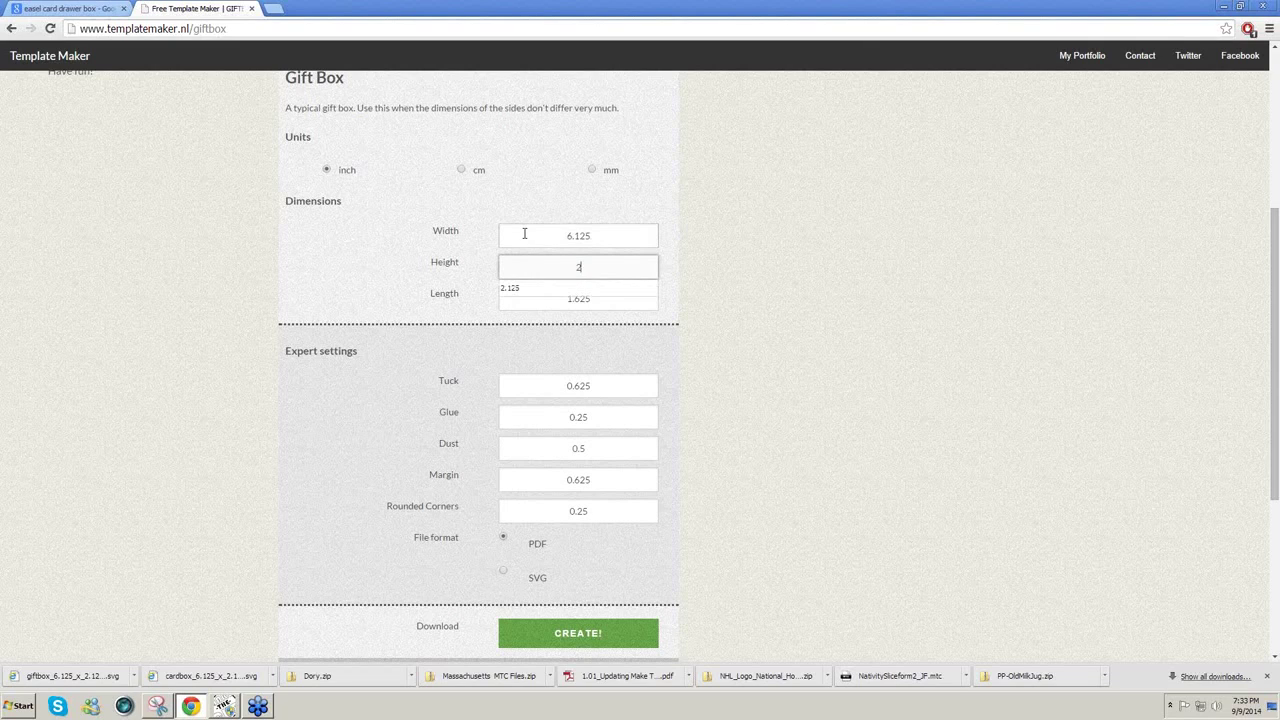
type(".125")
key("Tab")
type("6")
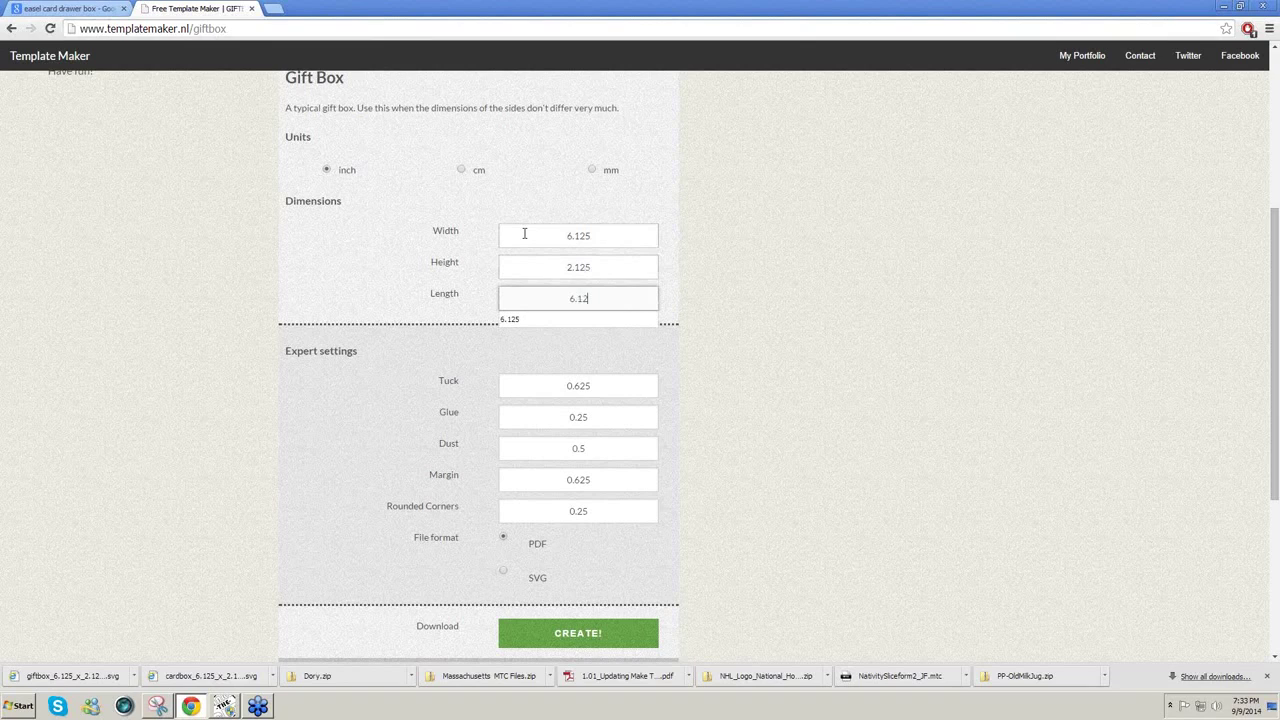
Create the gift box template as SVG and save it to the Desktop as giftbox_6.125_x_2.125_x_6.125_in (1).svg
left_click(503, 570)
left_click(560, 638)
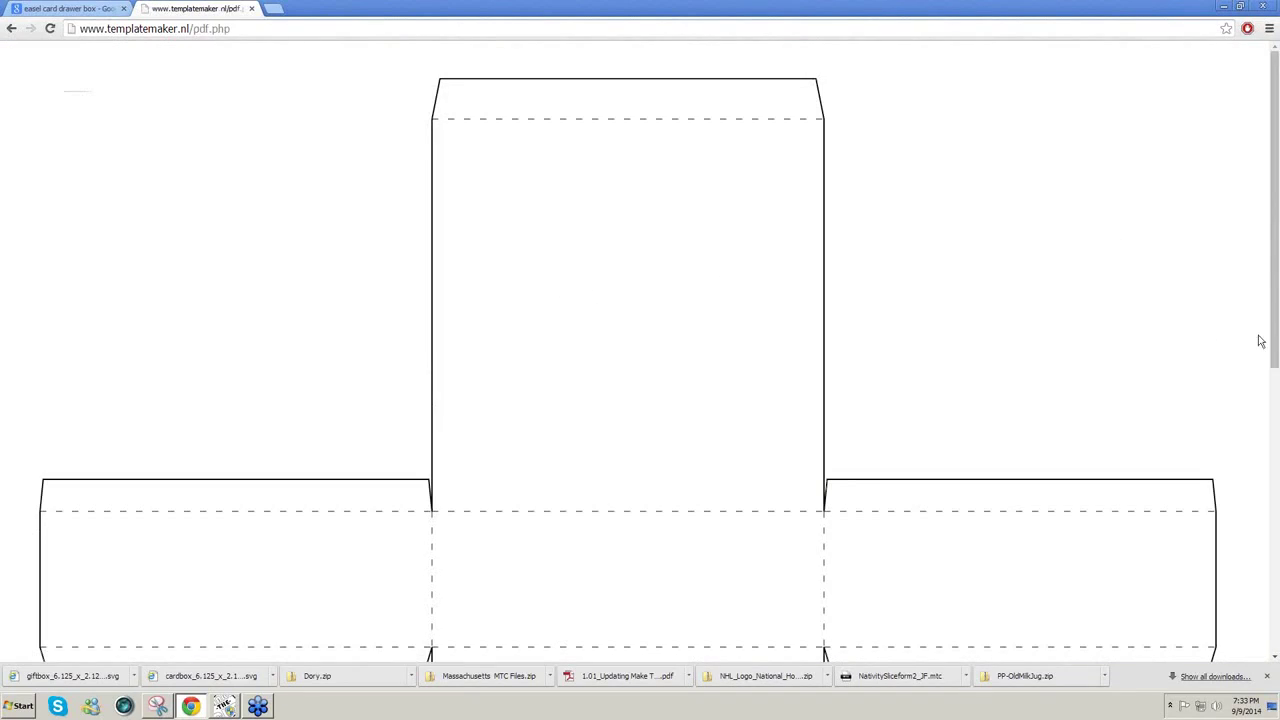
left_click_drag(1274, 341, 829, 334)
right_click(755, 340)
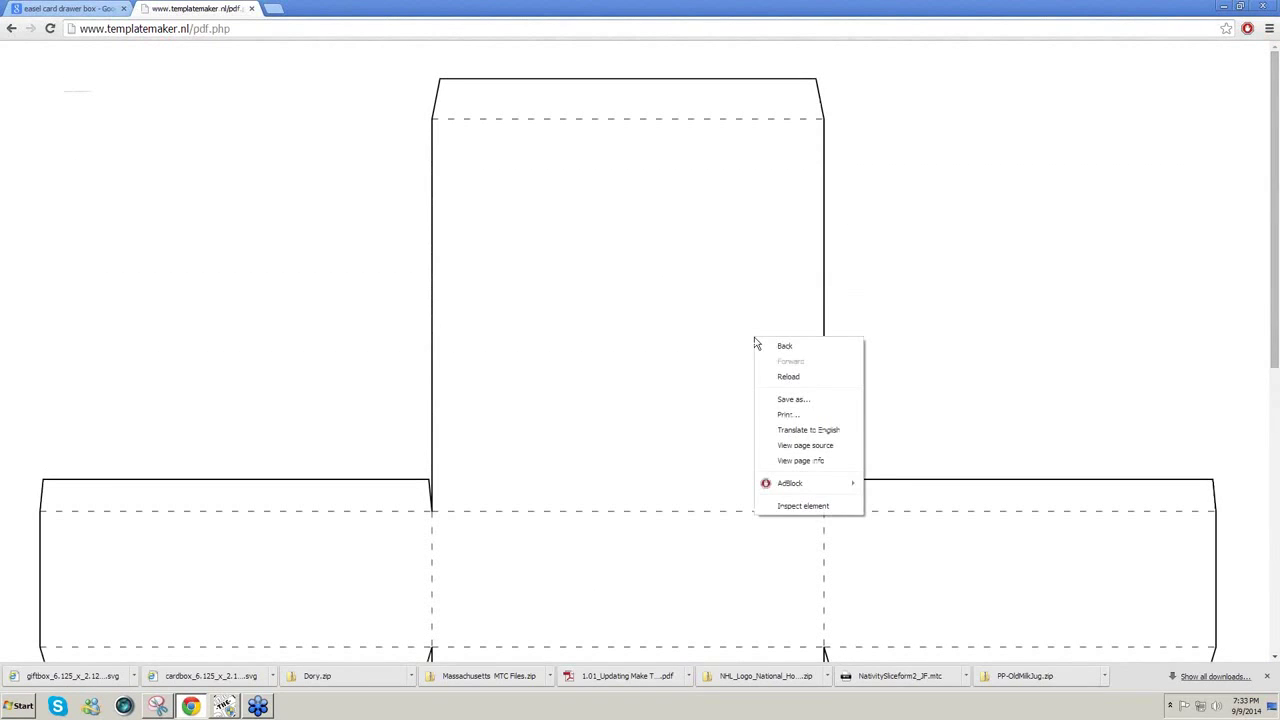
left_click(793, 399)
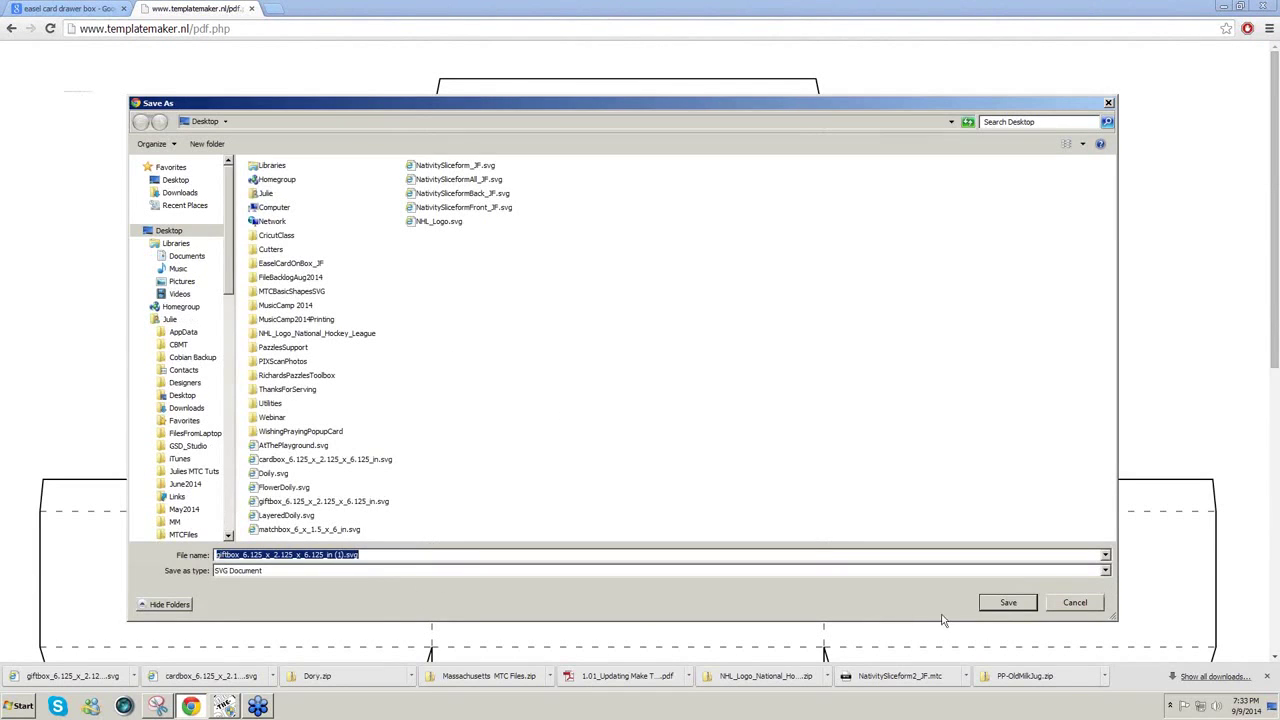
left_click(1008, 602)
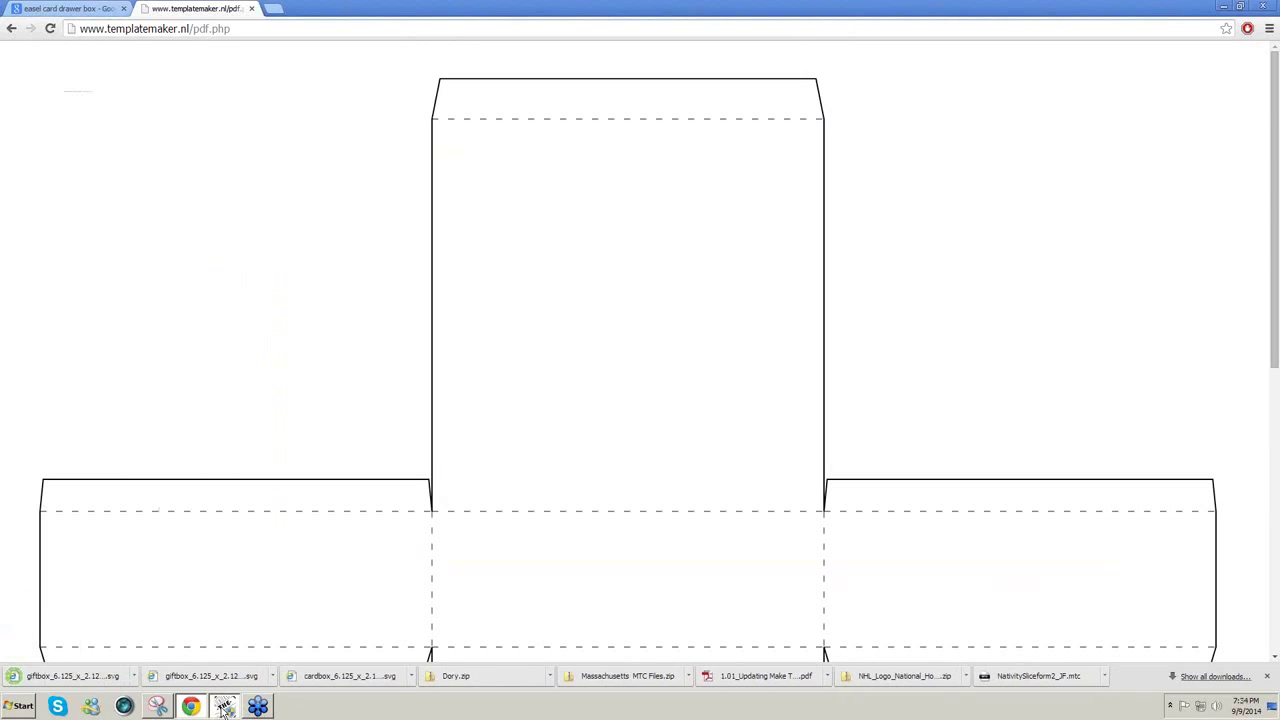
Switch back to Make The Cut and add another page named New Page to the project
left_click(224, 706)
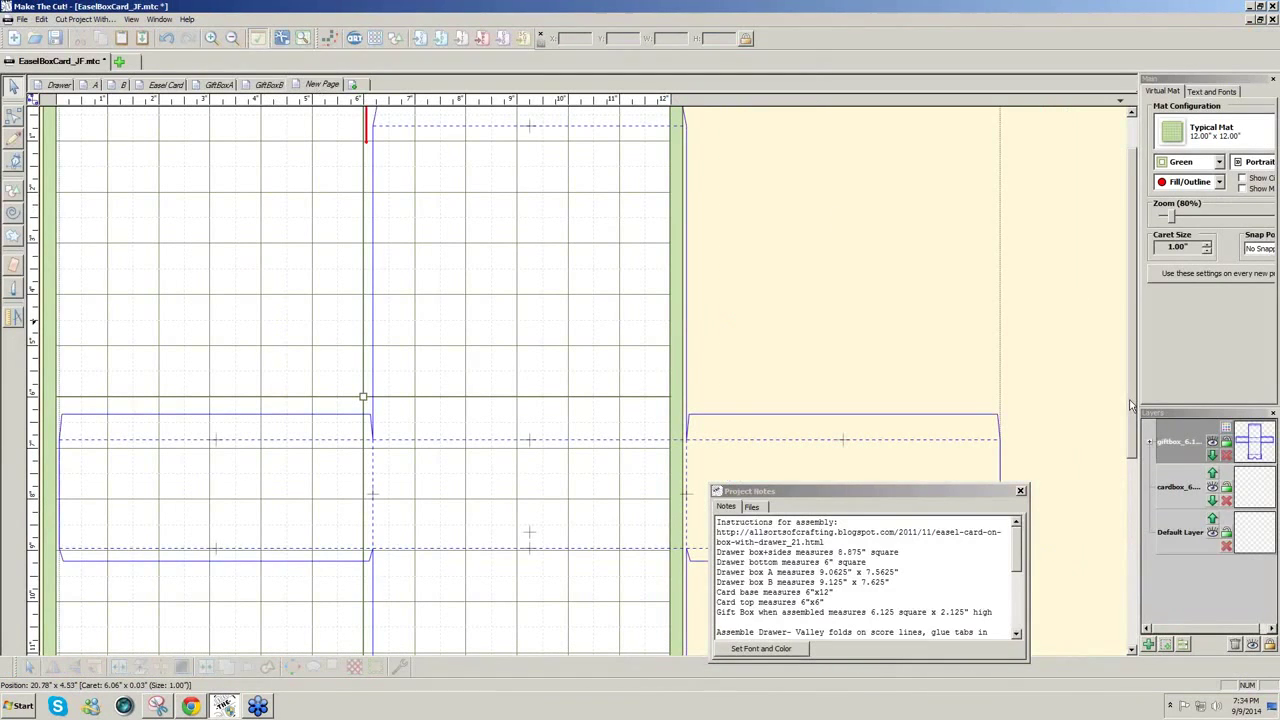
scroll(1130, 403, "down", 5)
scroll(1130, 403, "up", 6)
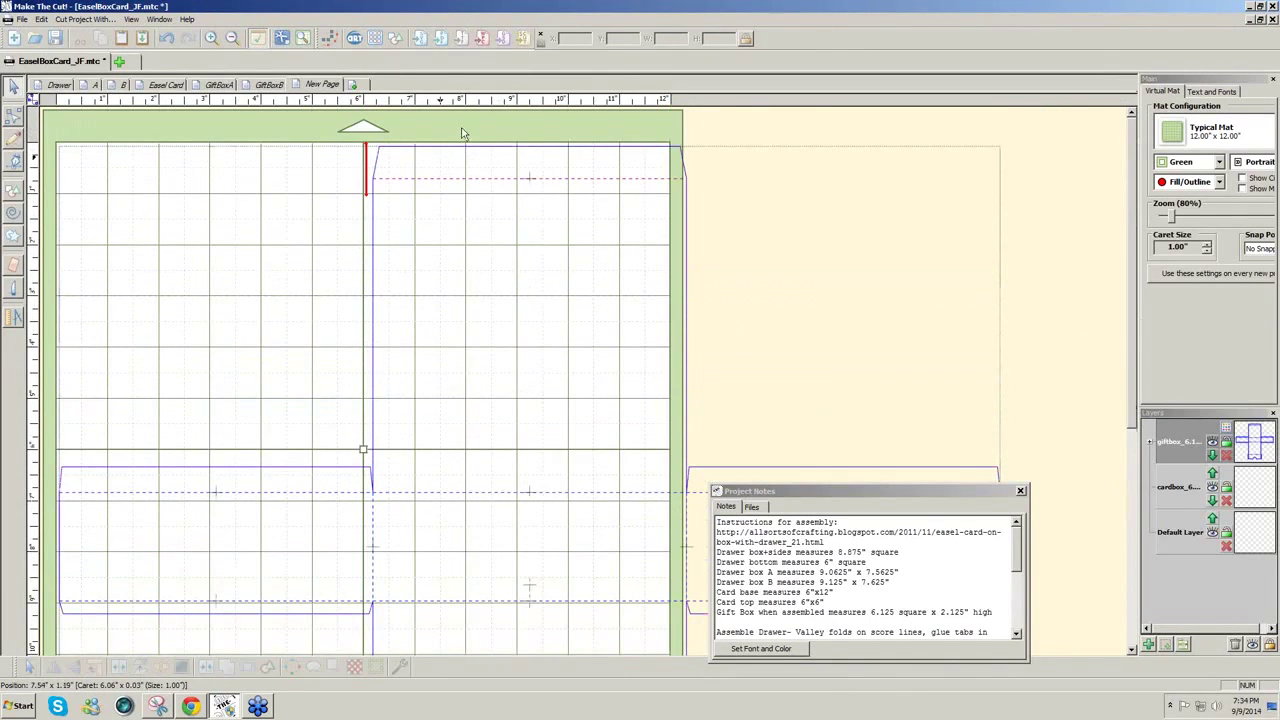
left_click(398, 38)
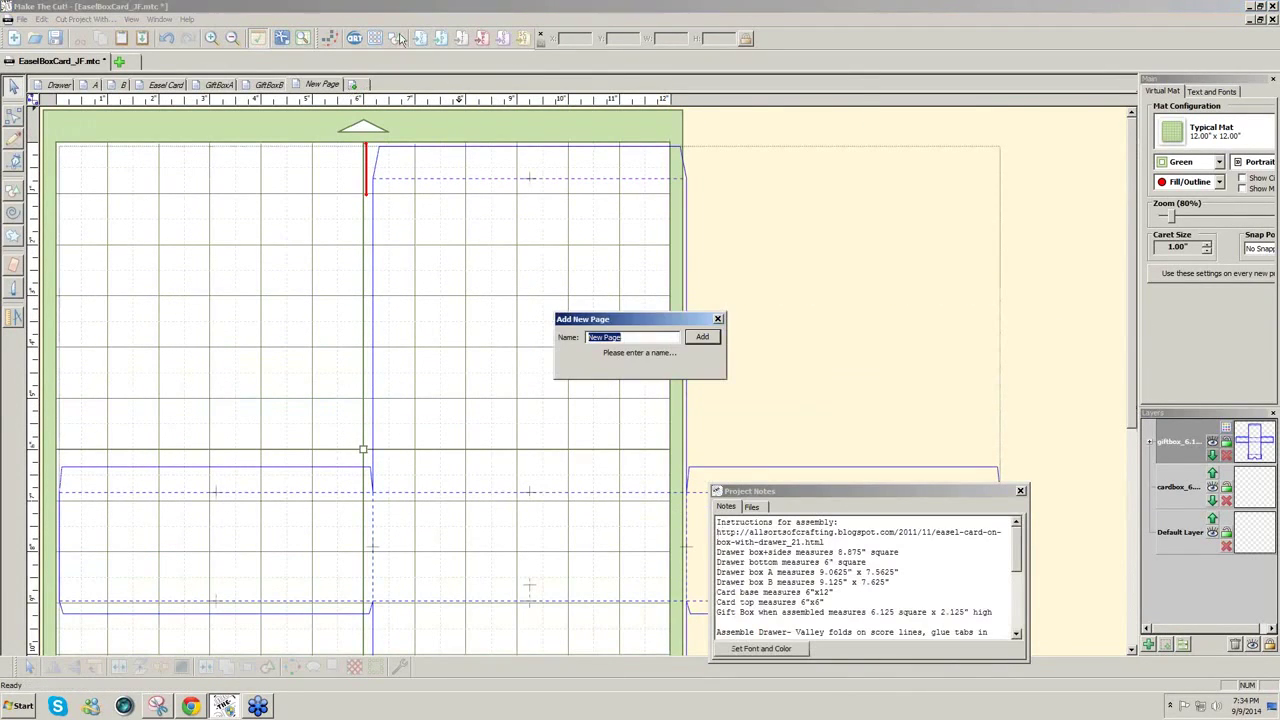
left_click(703, 337)
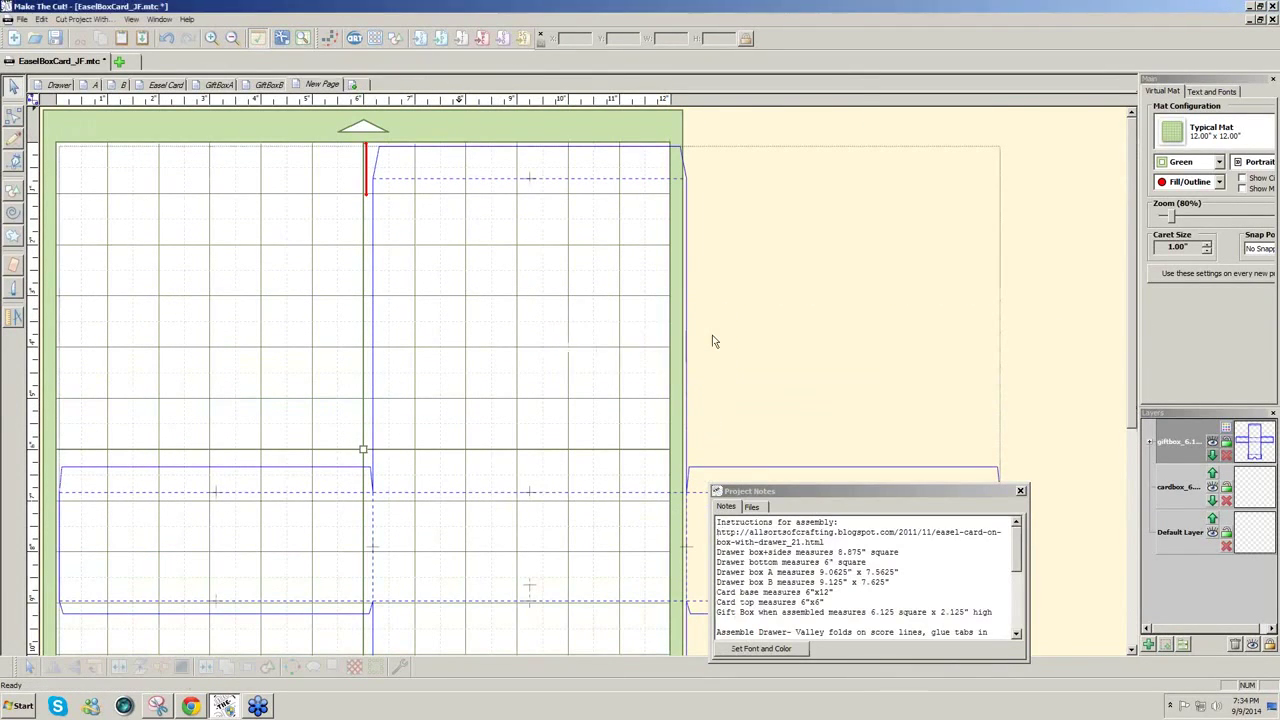
Import giftbox_6.125_x_2.125_x_6.125_in (1).svg and move the template onto the mat at about X 0.32, Y 0.03
left_click(419, 38)
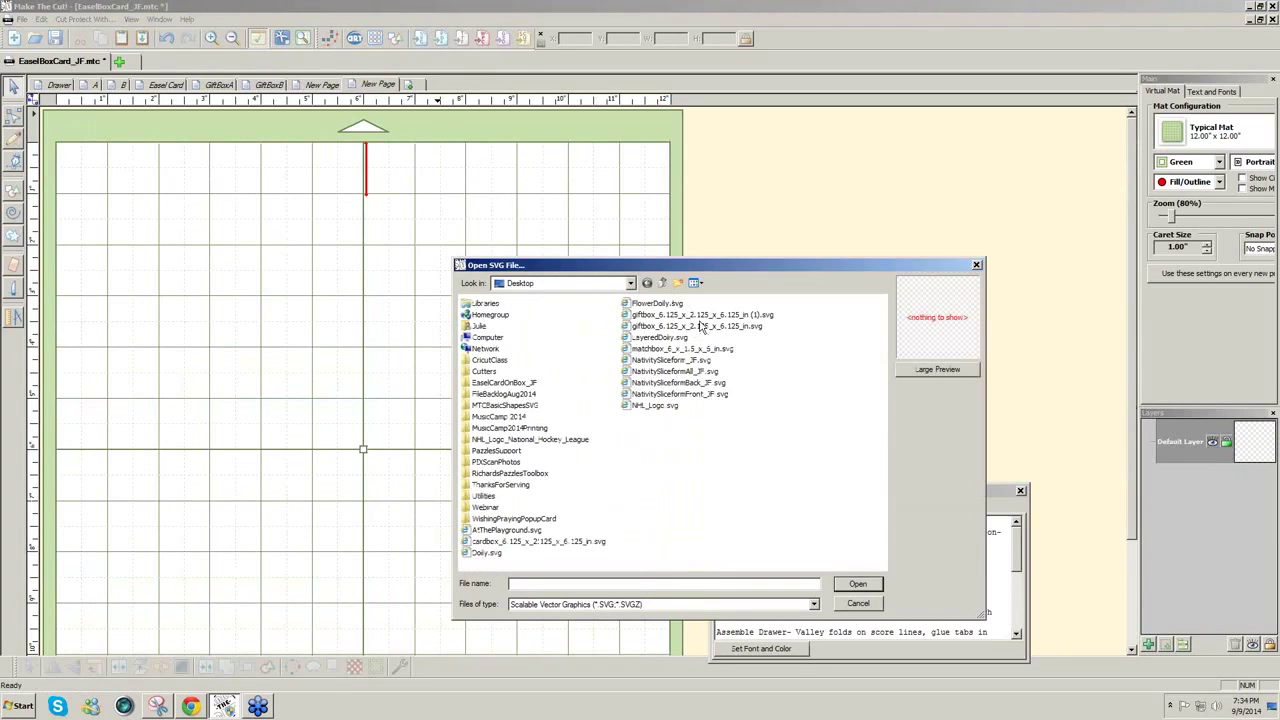
left_click(700, 316)
left_click(858, 584)
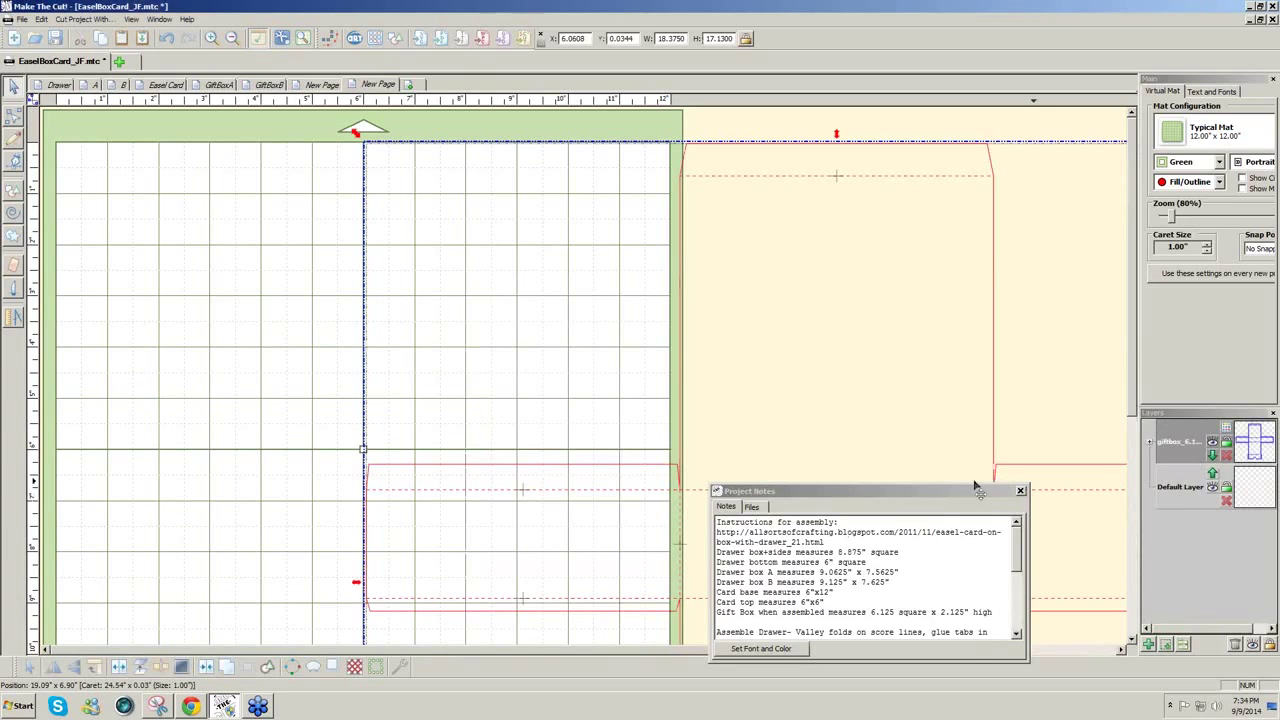
left_click_drag(922, 499, 974, 636)
left_click_drag(866, 420, 631, 351)
left_click_drag(1133, 425, 1127, 518)
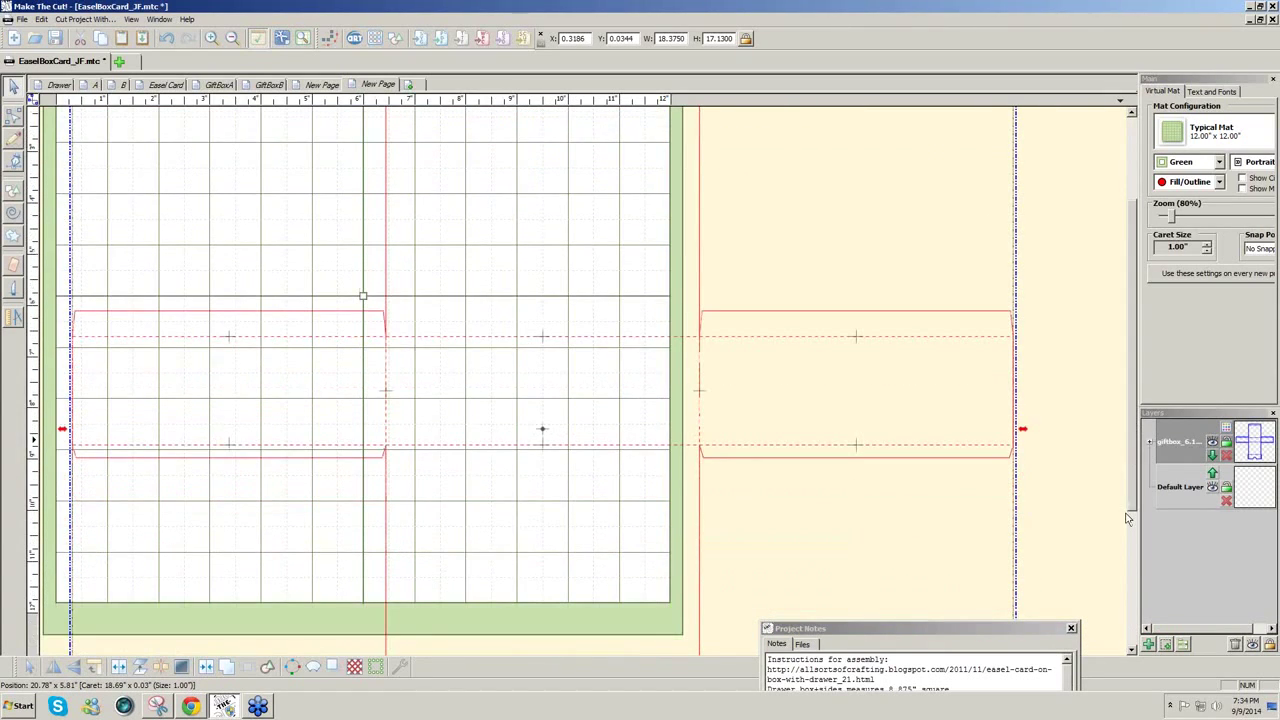
scroll(651, 440, "up", 2)
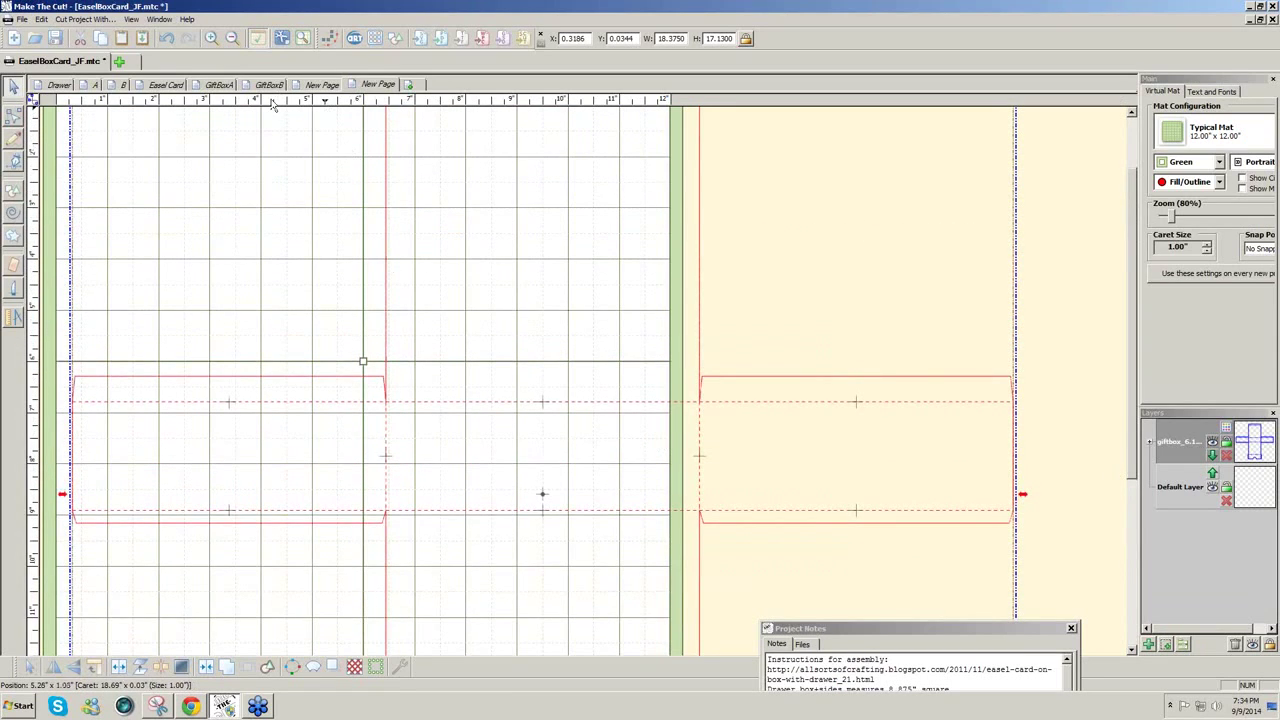
Move all the GiftBoxA pieces together onto the mat, about 1.03 inches below its upper edge
left_click(231, 89)
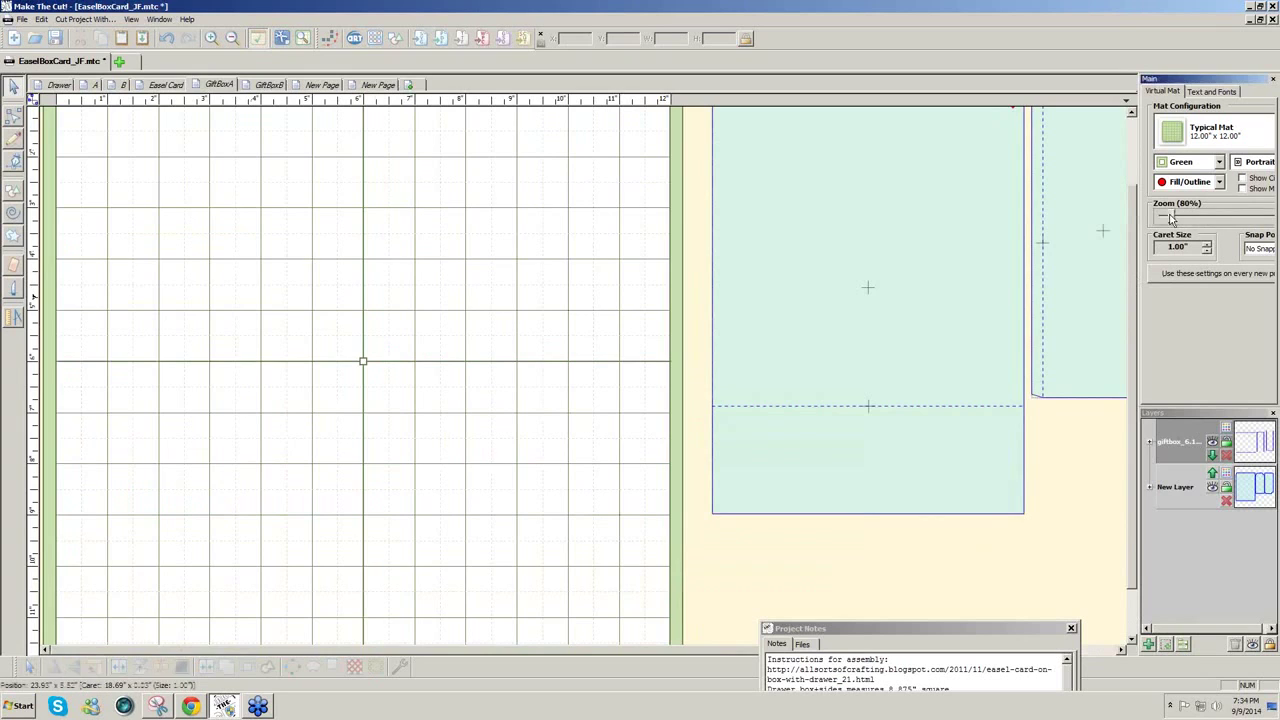
left_click_drag(1170, 217, 1163, 217)
left_click_drag(729, 378, 216, 107)
left_click_drag(449, 178, 126, 200)
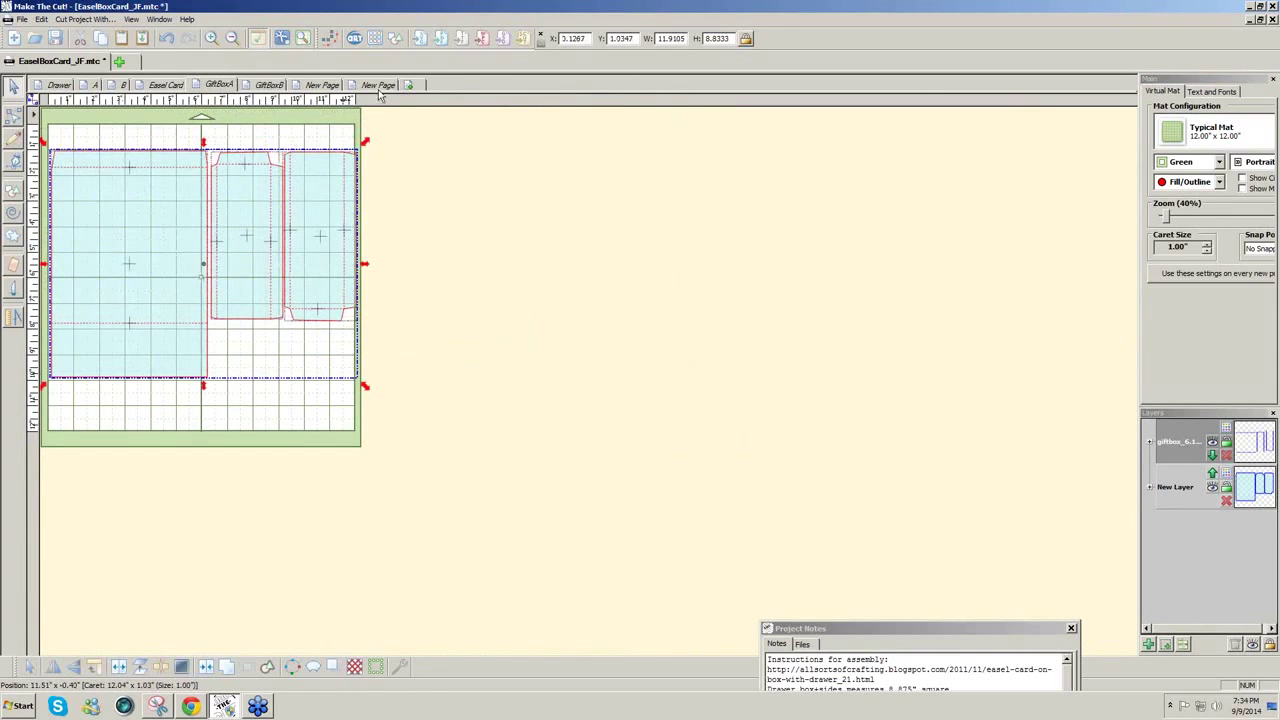
Move the complete GiftBoxB piece with its score lines onto the mat at about X 2.77, Y 0.87
left_click(273, 86)
left_click_drag(622, 382, 336, 108)
left_click_drag(437, 171, 189, 200)
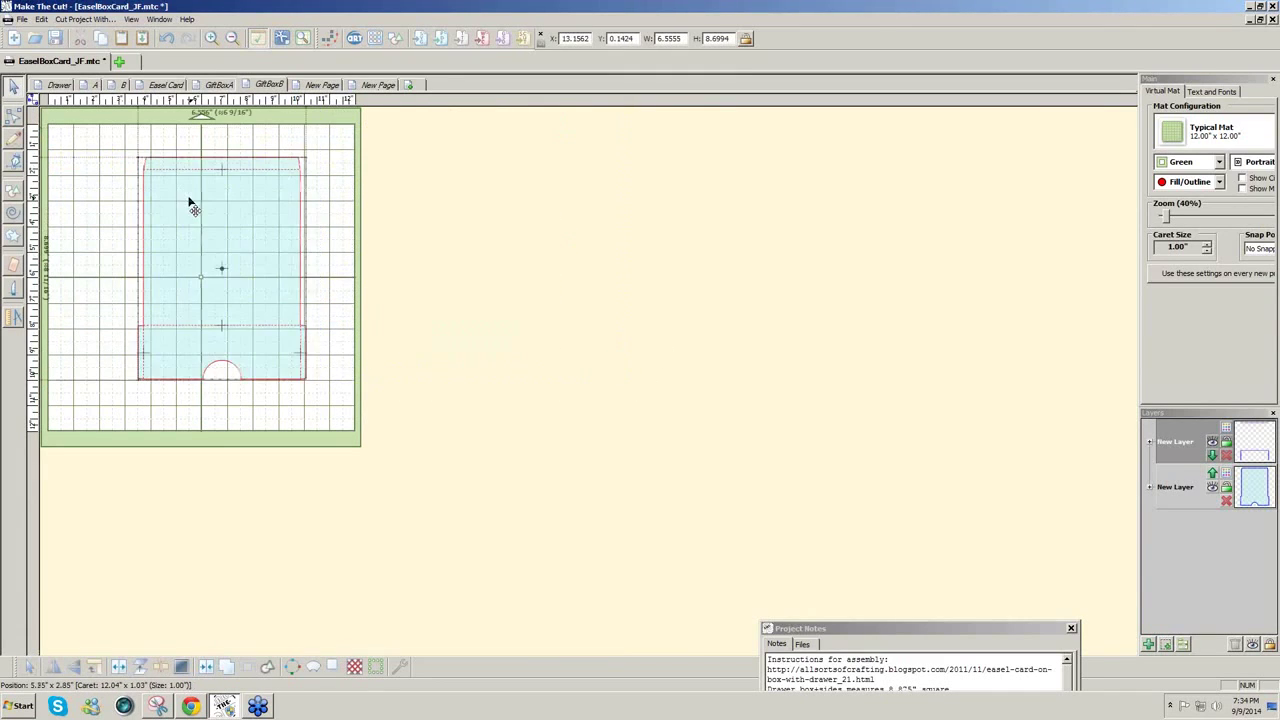
left_click_drag(242, 232, 225, 220)
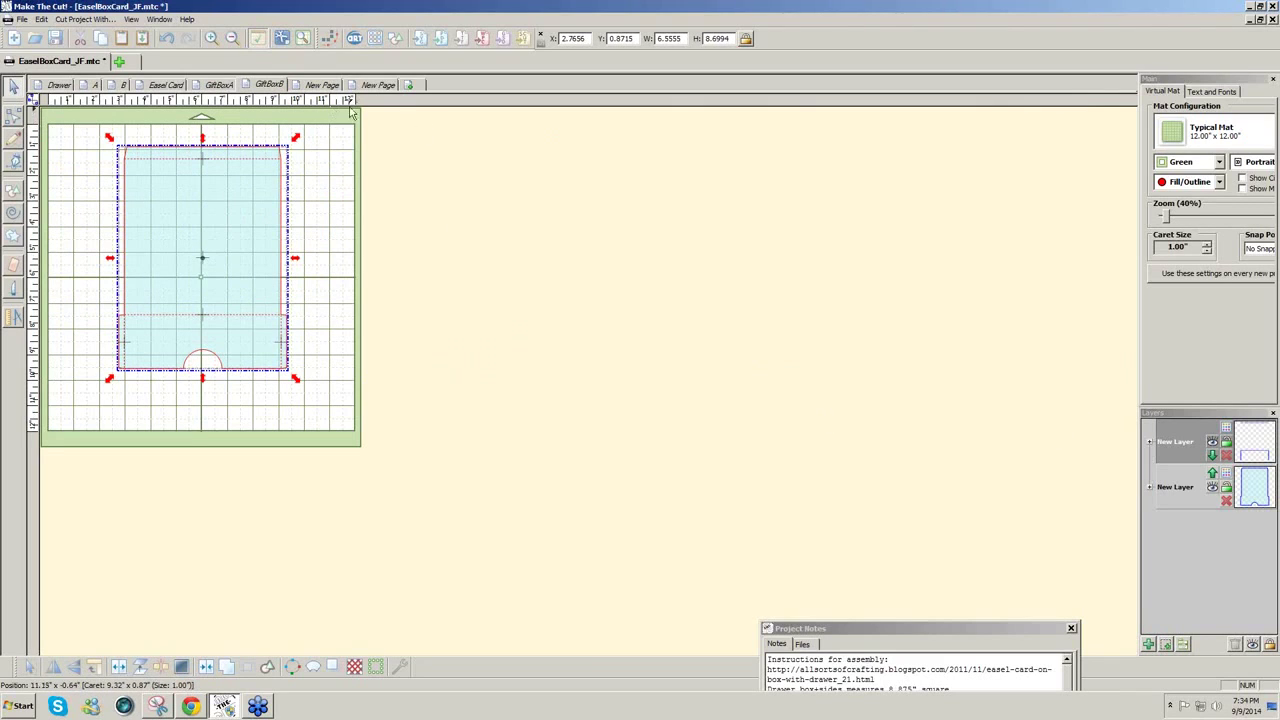
Open the earlier New Page that holds the gift box template
left_click(322, 85)
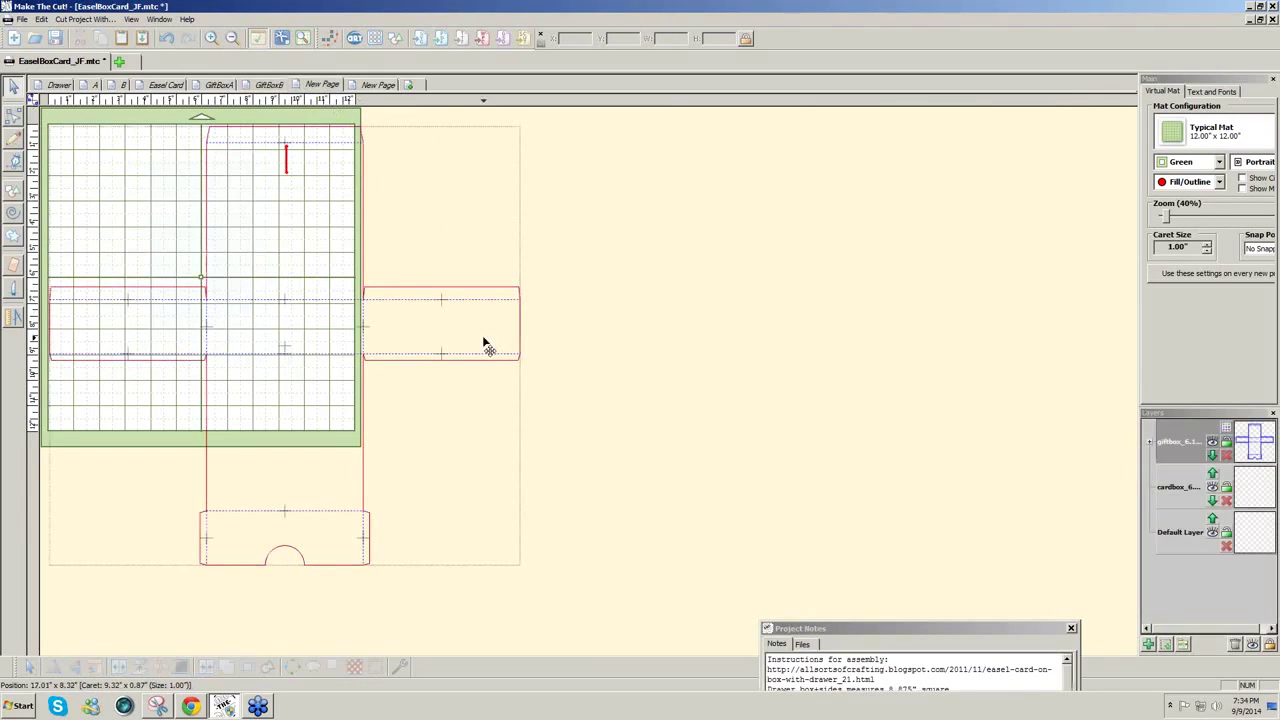